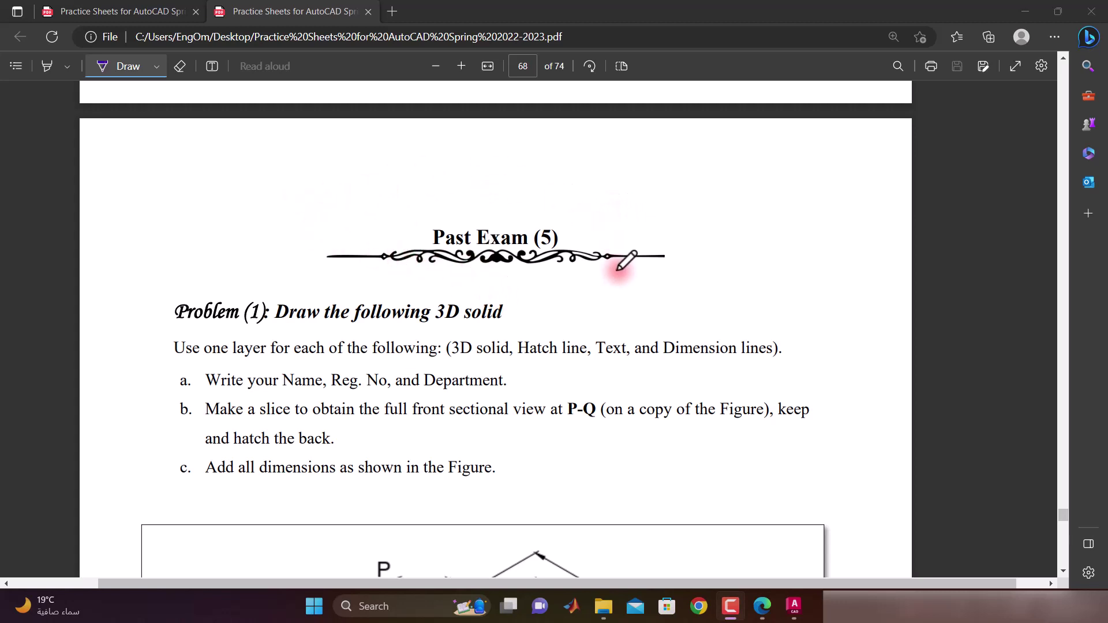
Circle the Past Exam (5) heading in ink and scroll to the page 68 bracket drawing
drag(589, 225, 610, 206)
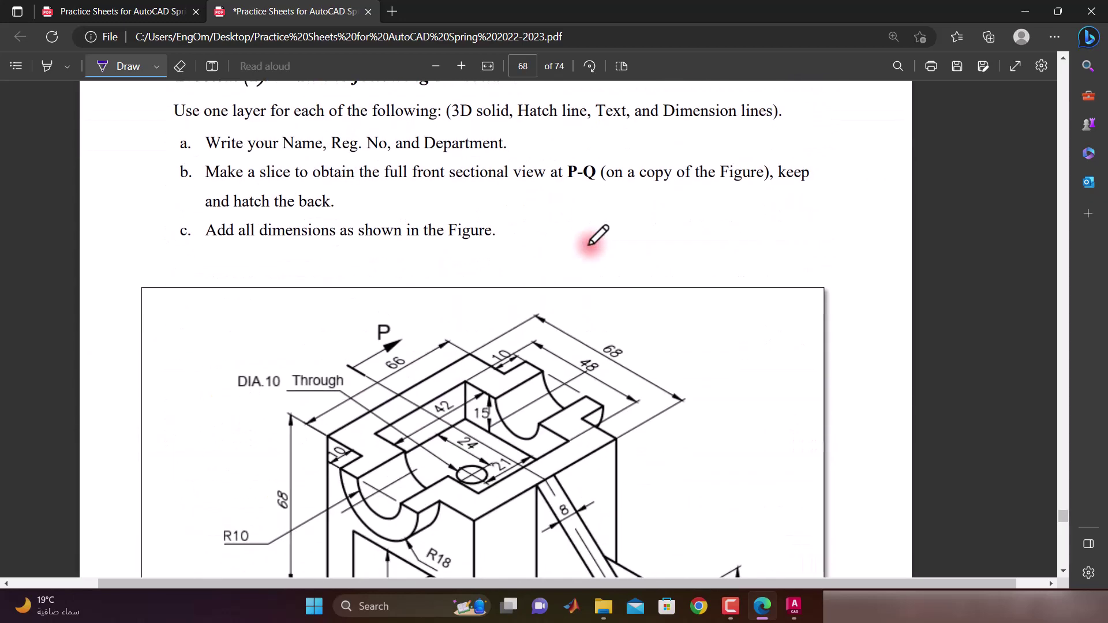
scroll(440, 213, up, 1)
scroll(292, 218, up, 1)
scroll(306, 217, down, 3)
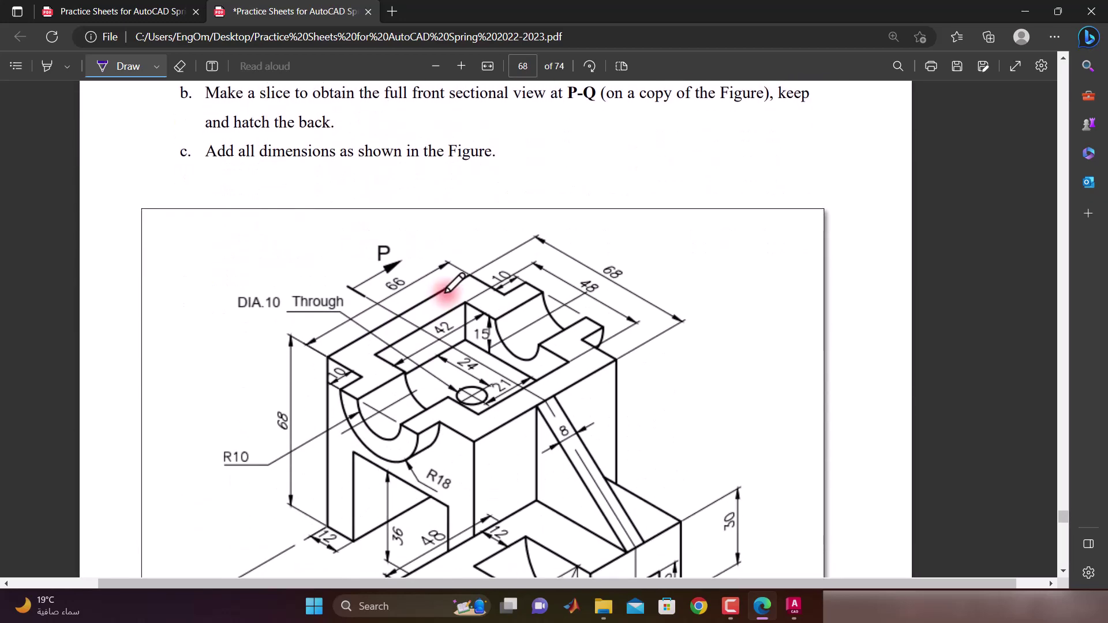
scroll(446, 291, down, 1)
scroll(446, 291, down, 1)
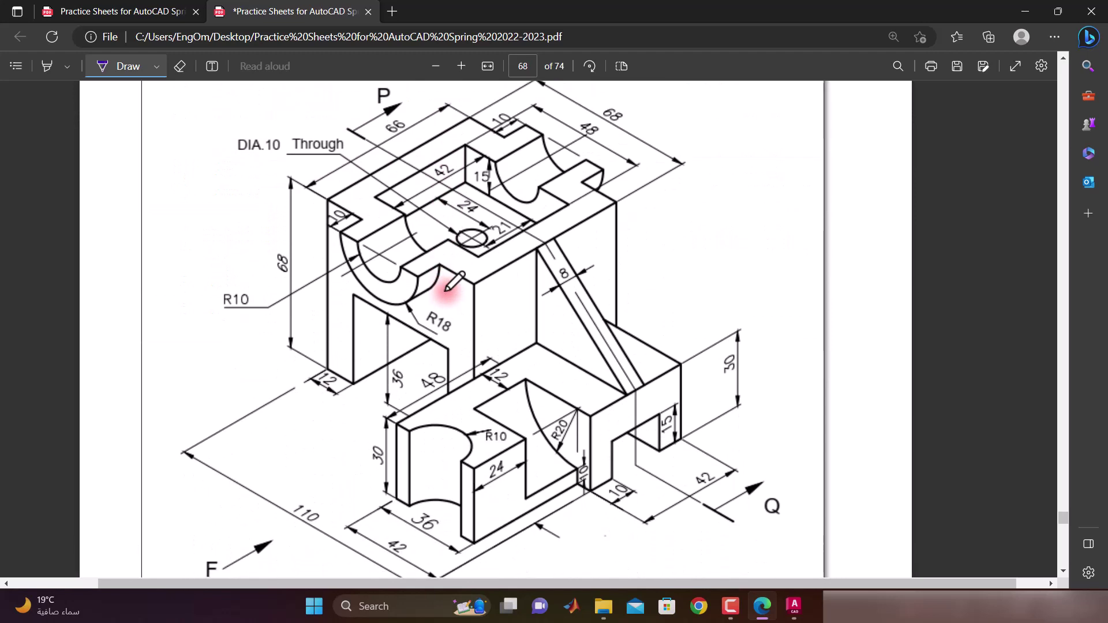
scroll(446, 288, down, 1)
scroll(441, 275, up, 1)
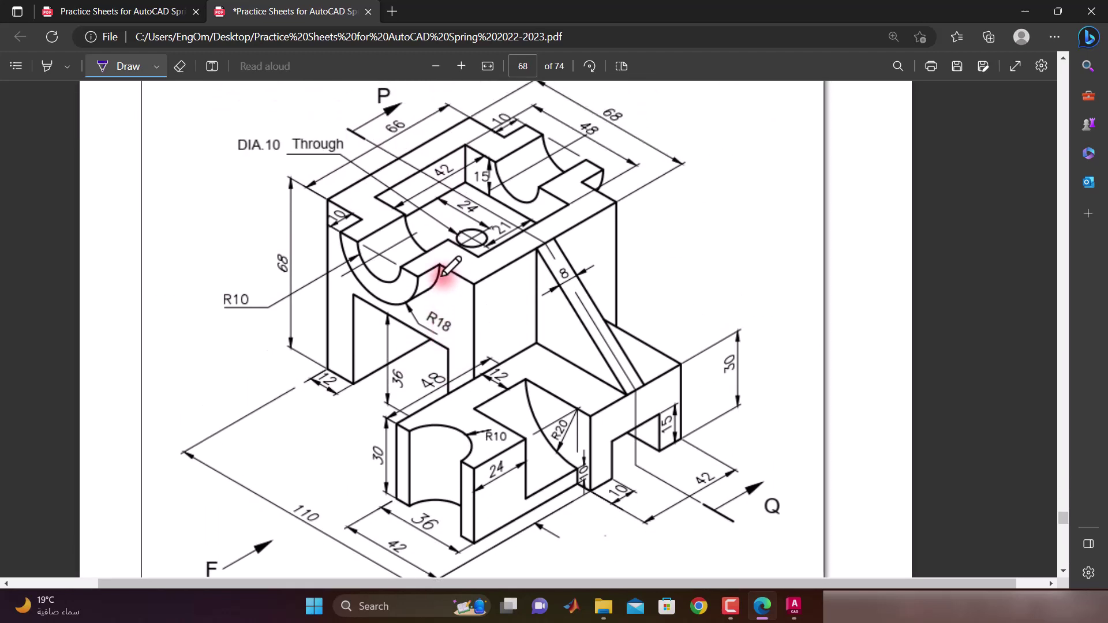
scroll(443, 269, down, 1)
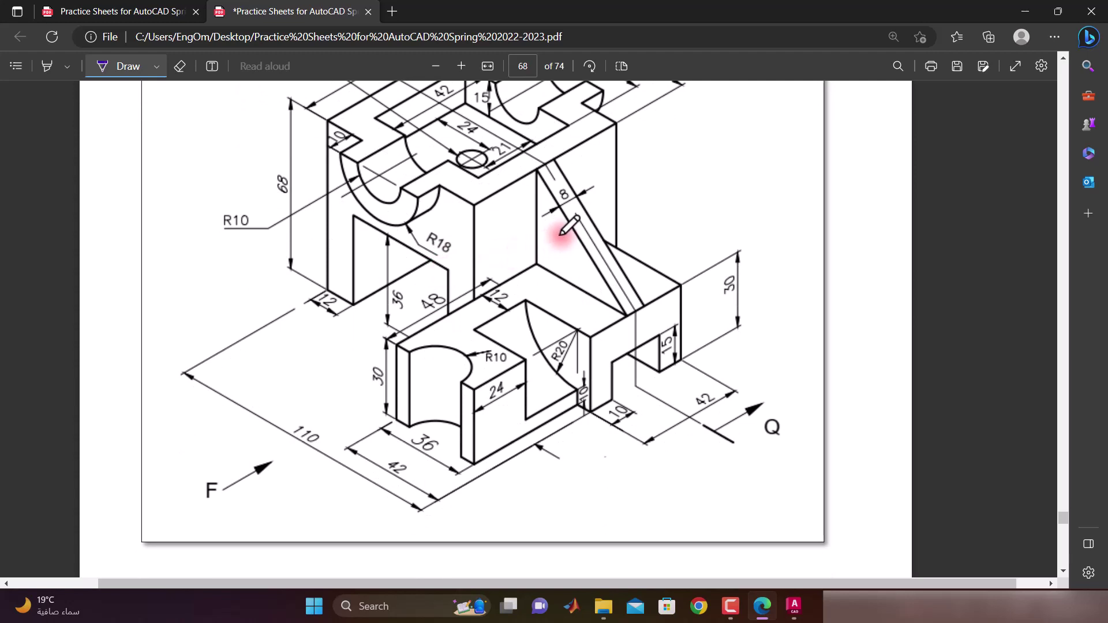
scroll(531, 238, up, 1)
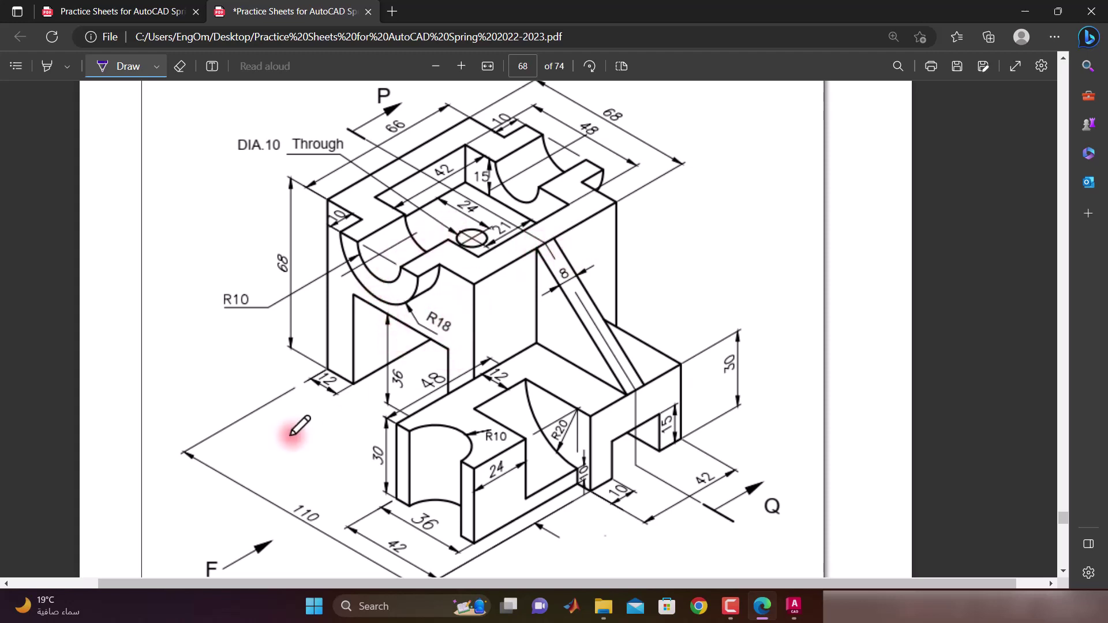
Ink a circle around view arrow F and a mark beside the Q label
mouse_move(175, 557)
mouse_down()
mouse_move(288, 555)
mouse_move(214, 576)
mouse_up()
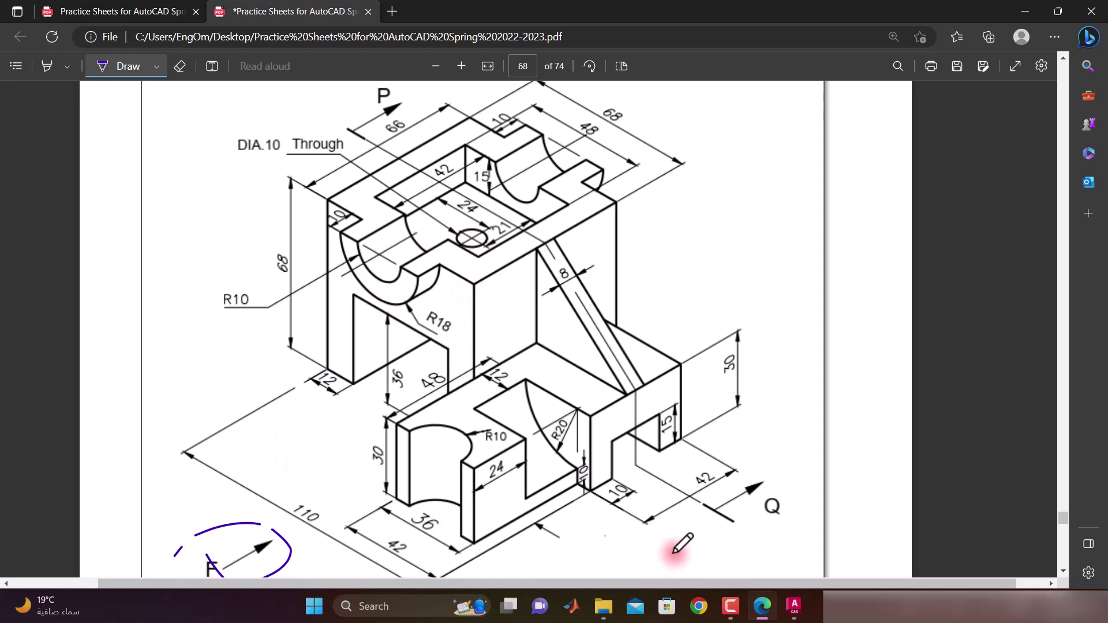
drag(674, 551, 685, 575)
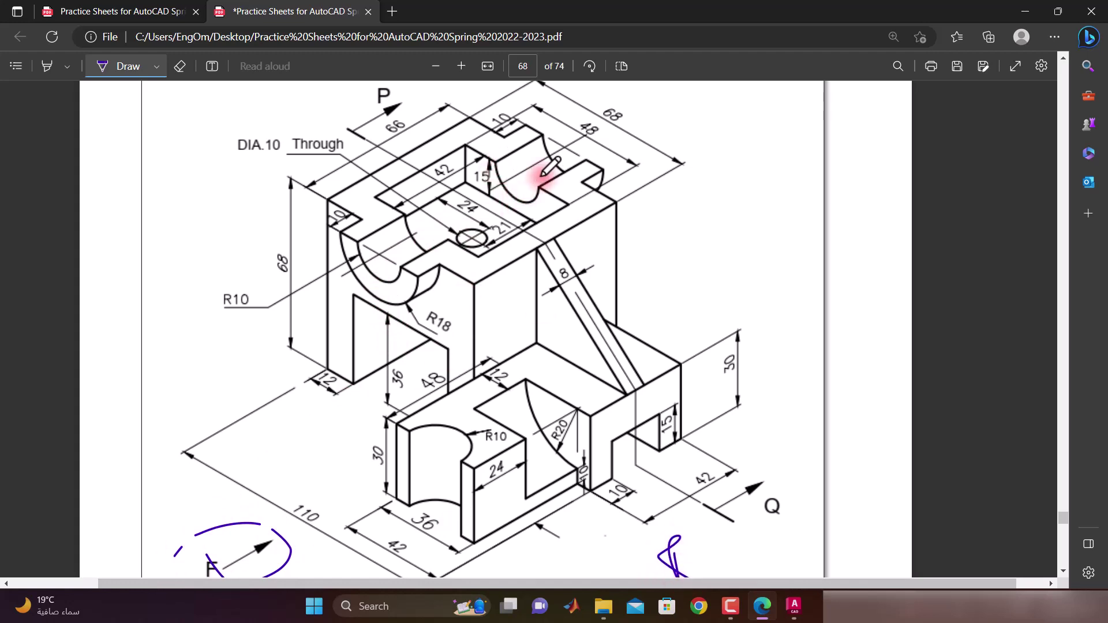
ctrl+scroll(381, 243, down, 1)
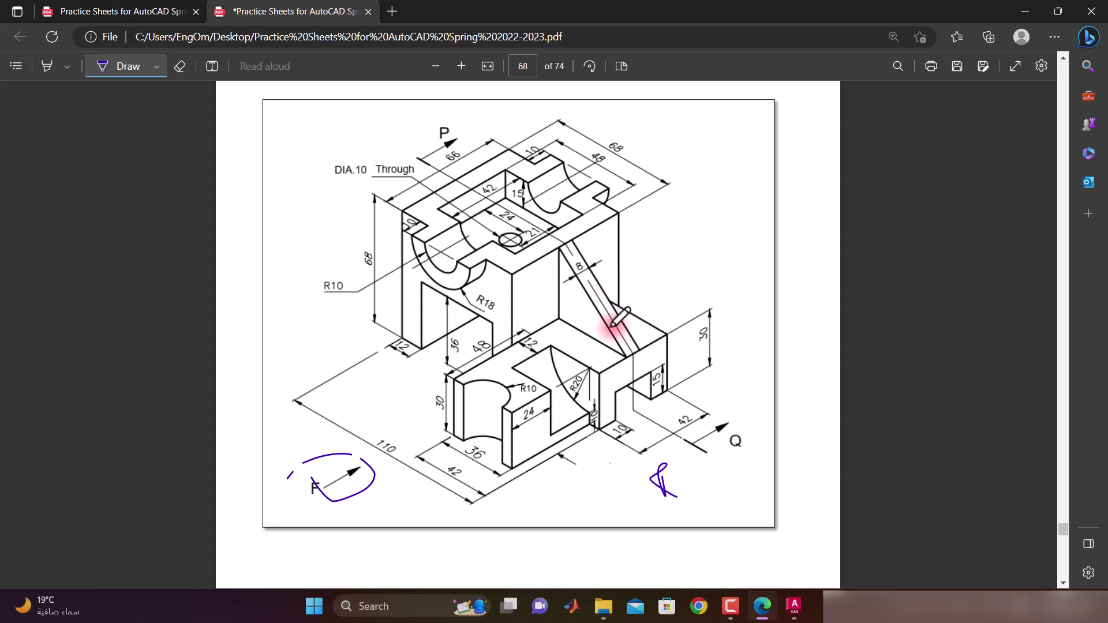
ctrl+scroll(552, 341, up, 2)
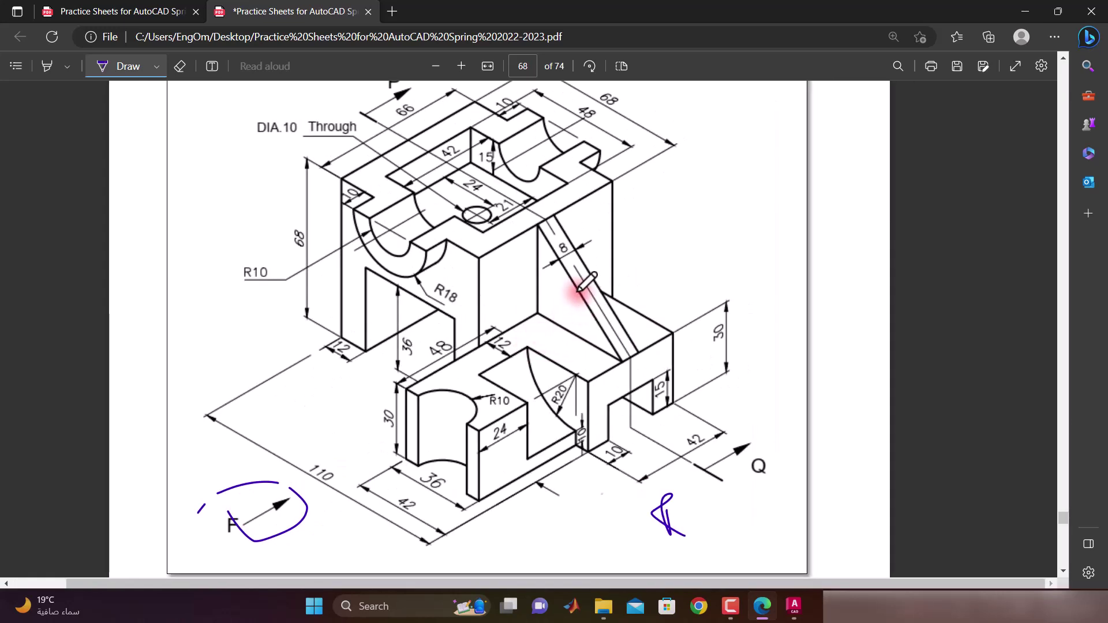
scroll(549, 300, up, 3)
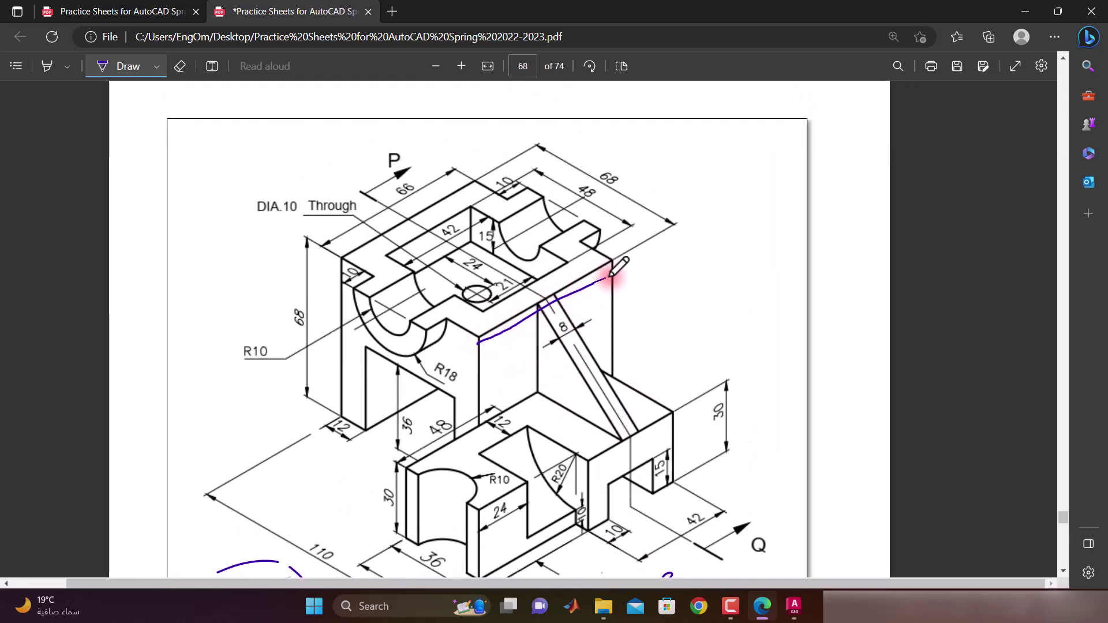
Ink over the upper block's top and left face, then from the 12 dimension toward R20
drag(492, 333, 658, 253)
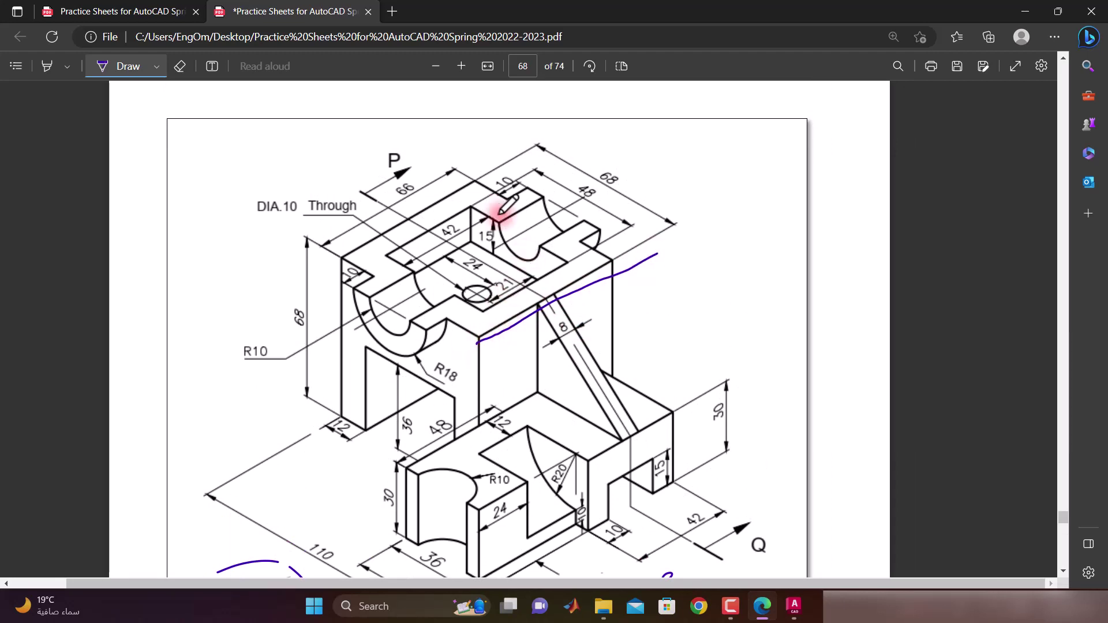
drag(381, 280, 460, 331)
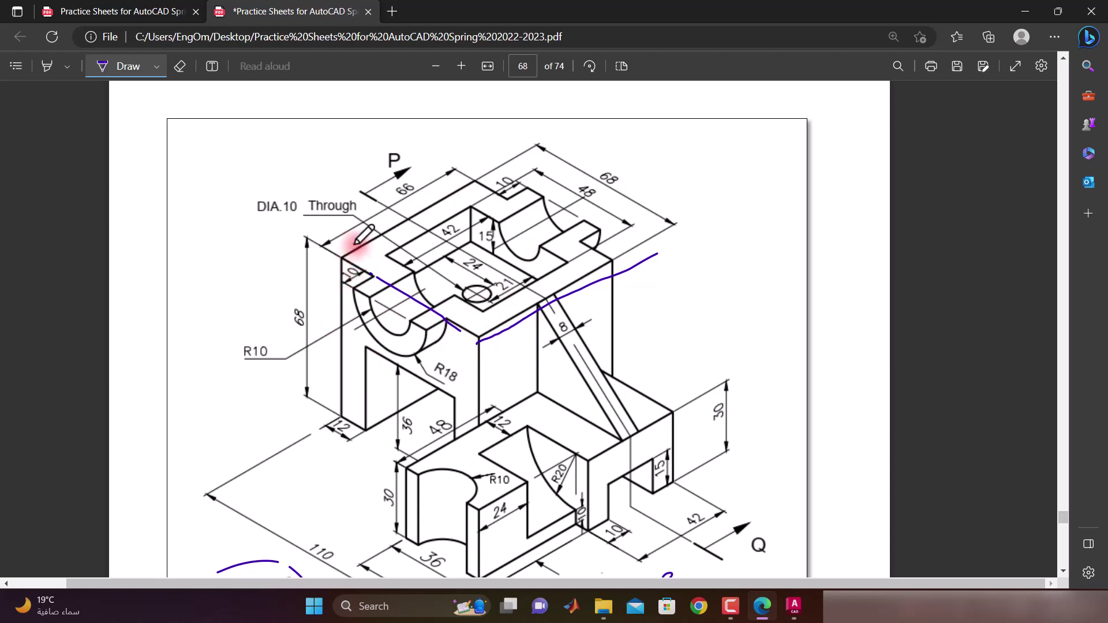
mouse_move(344, 258)
mouse_down()
mouse_move(329, 352)
mouse_move(337, 422)
mouse_move(385, 354)
mouse_up()
mouse_move(397, 360)
mouse_down()
mouse_move(420, 369)
mouse_move(442, 443)
mouse_move(486, 434)
mouse_move(479, 345)
mouse_move(344, 257)
mouse_up()
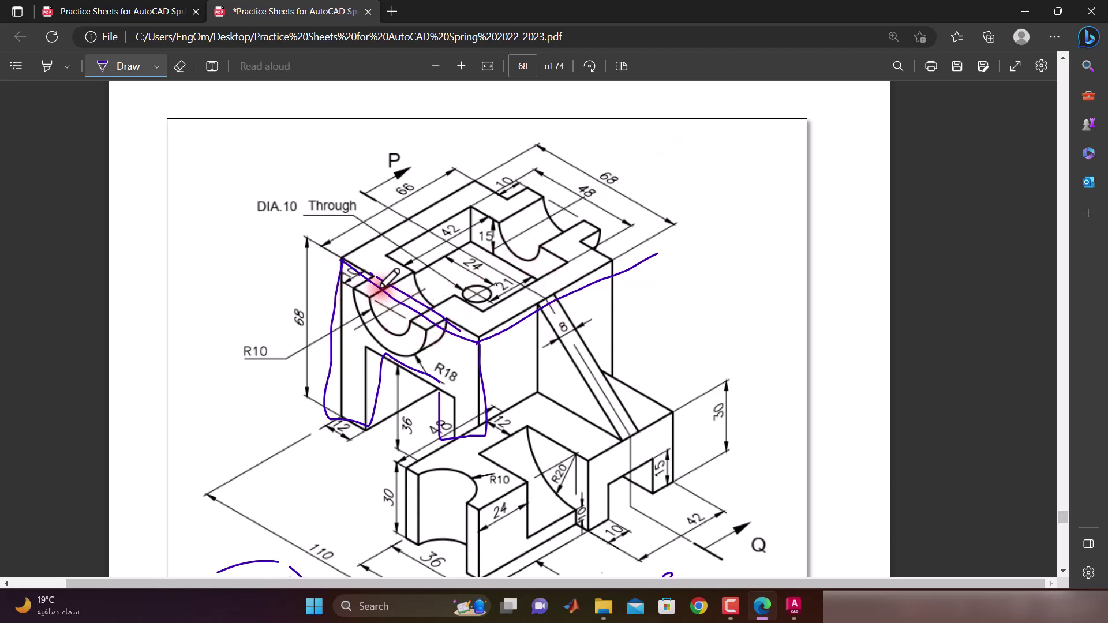
scroll(424, 315, down, 2)
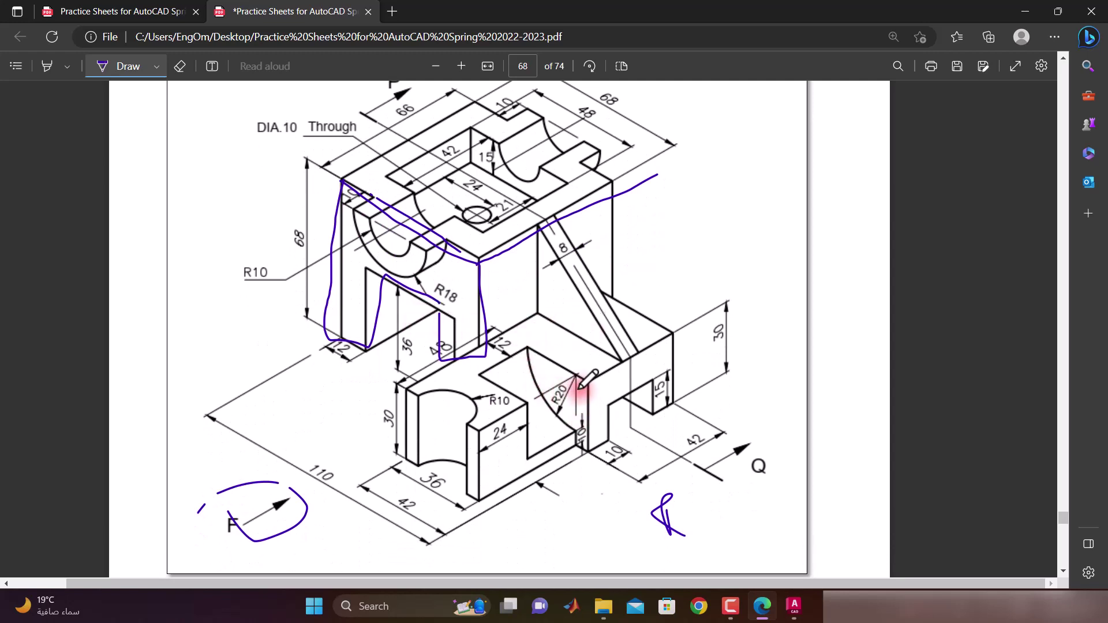
drag(510, 333, 585, 376)
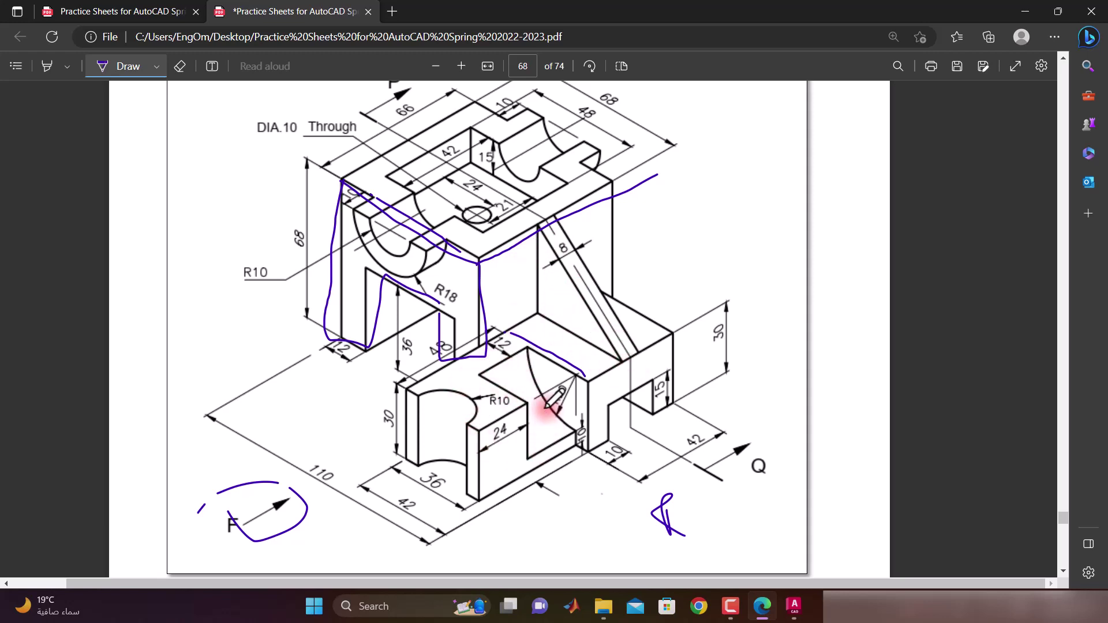
Erase the ink on the upper block, near R20 and Q, and around arrow F
click(178, 66)
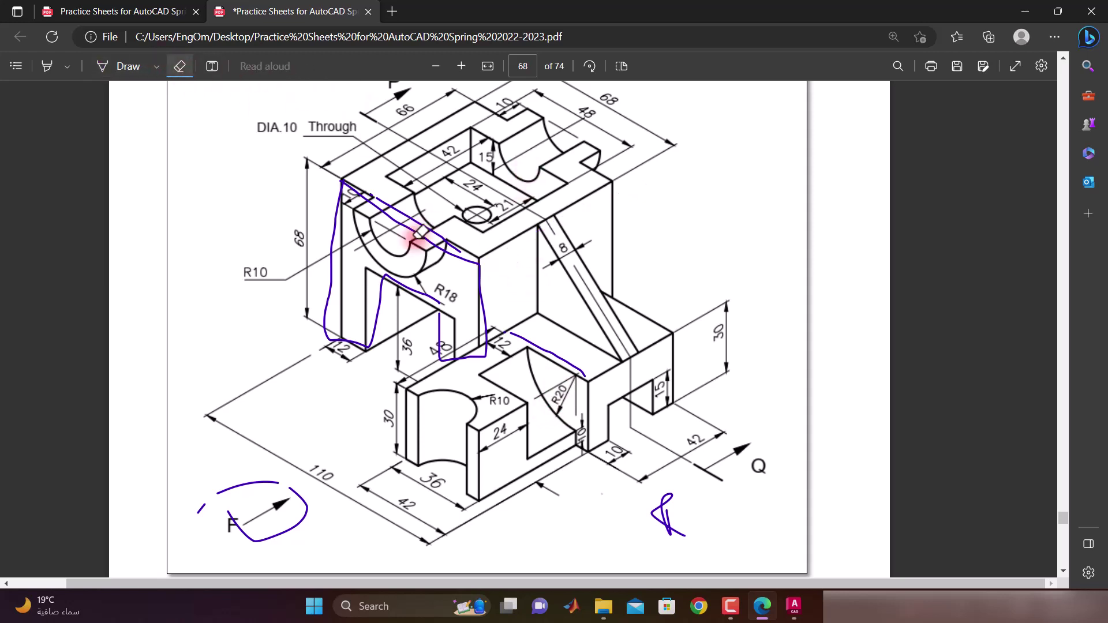
drag(415, 237, 388, 266)
drag(567, 454, 683, 460)
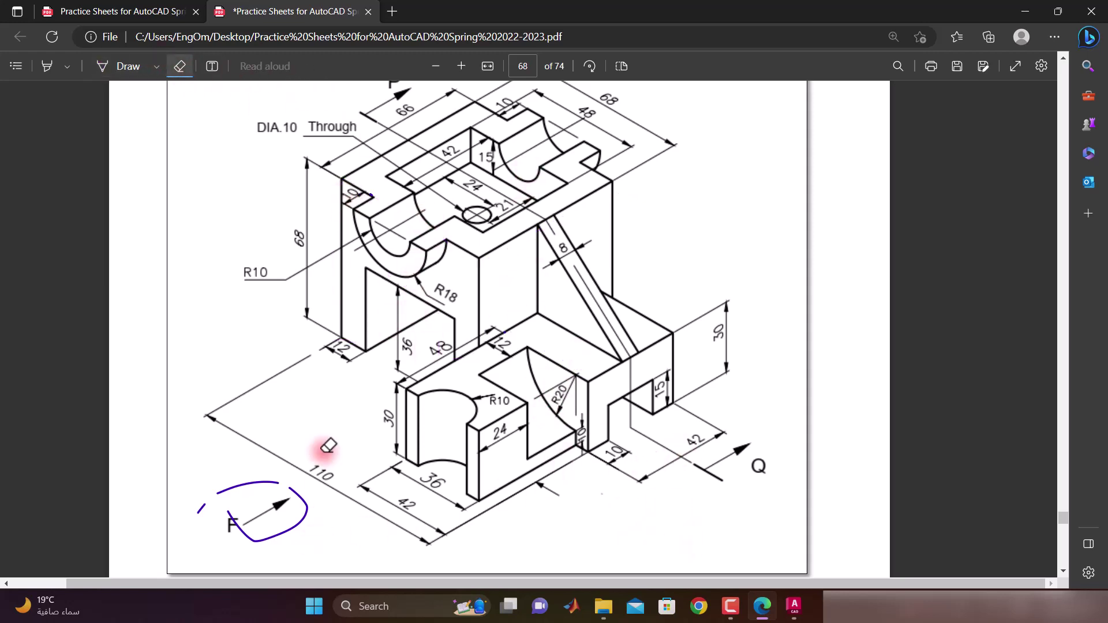
mouse_move(324, 447)
mouse_down()
mouse_move(193, 427)
mouse_move(179, 519)
mouse_up()
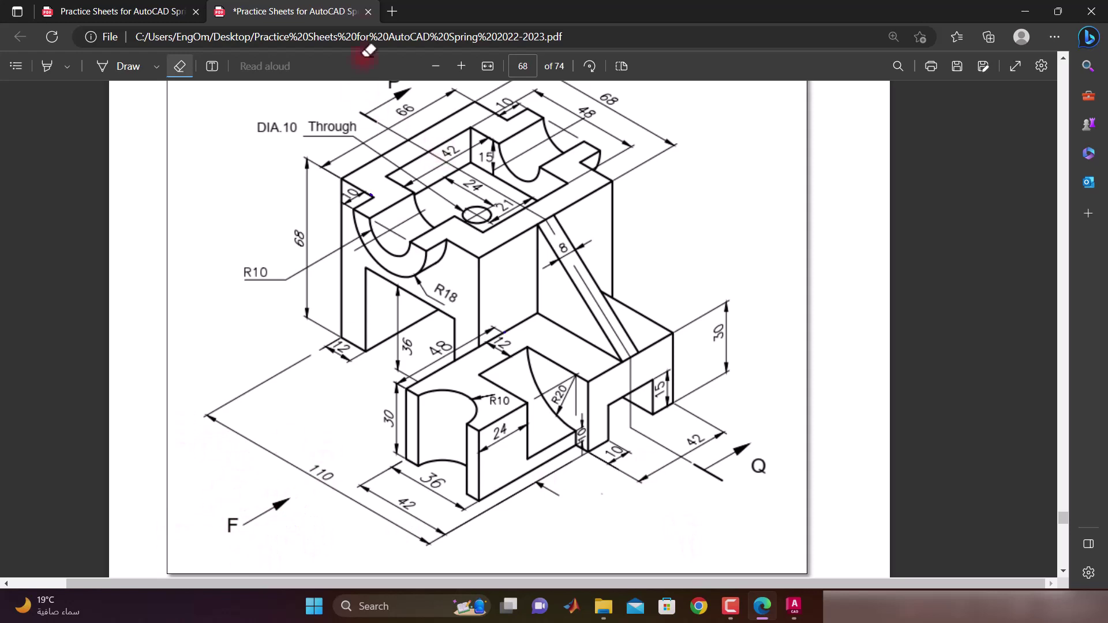
click(134, 65)
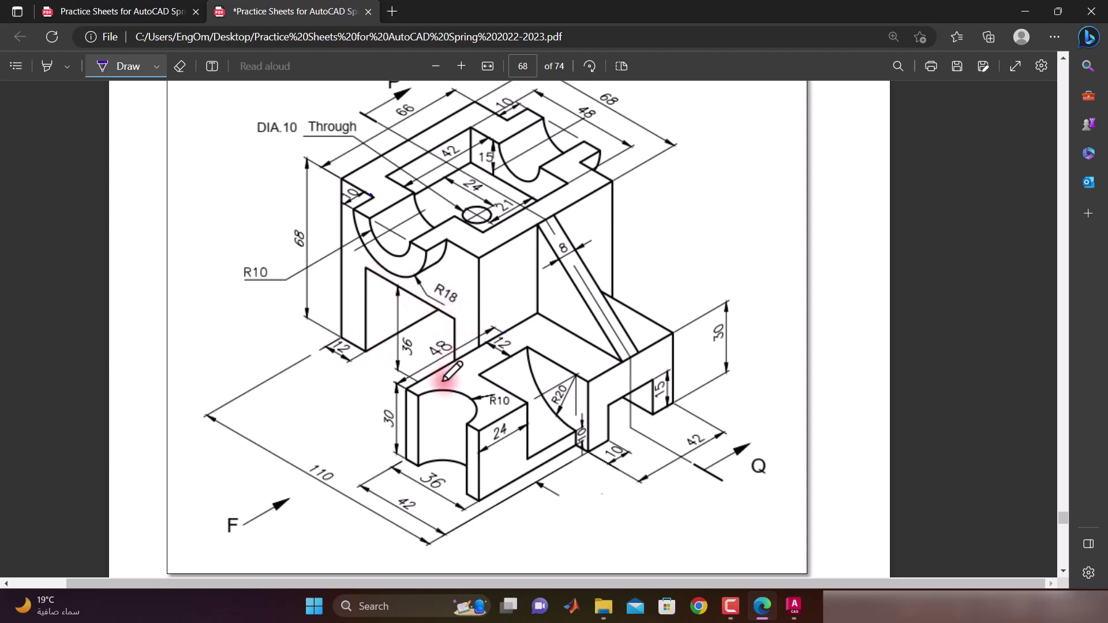
Handwrite the subtraction 68 − 24 = 44 beside the bracket, then switch to AutoCAD
scroll(259, 144, up, 2)
click(180, 66)
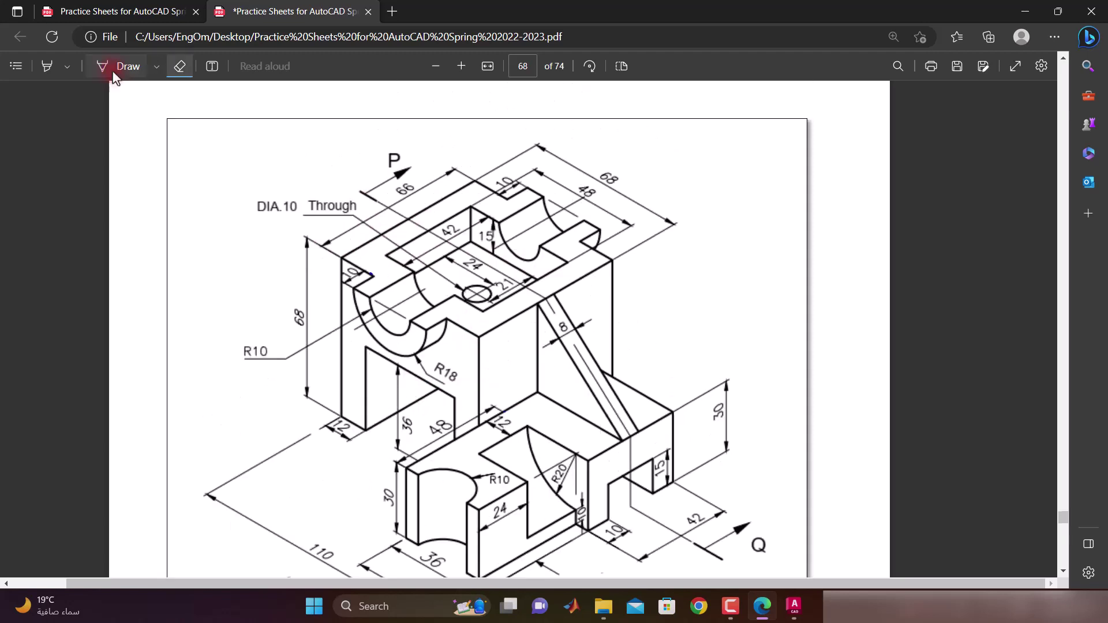
click(115, 72)
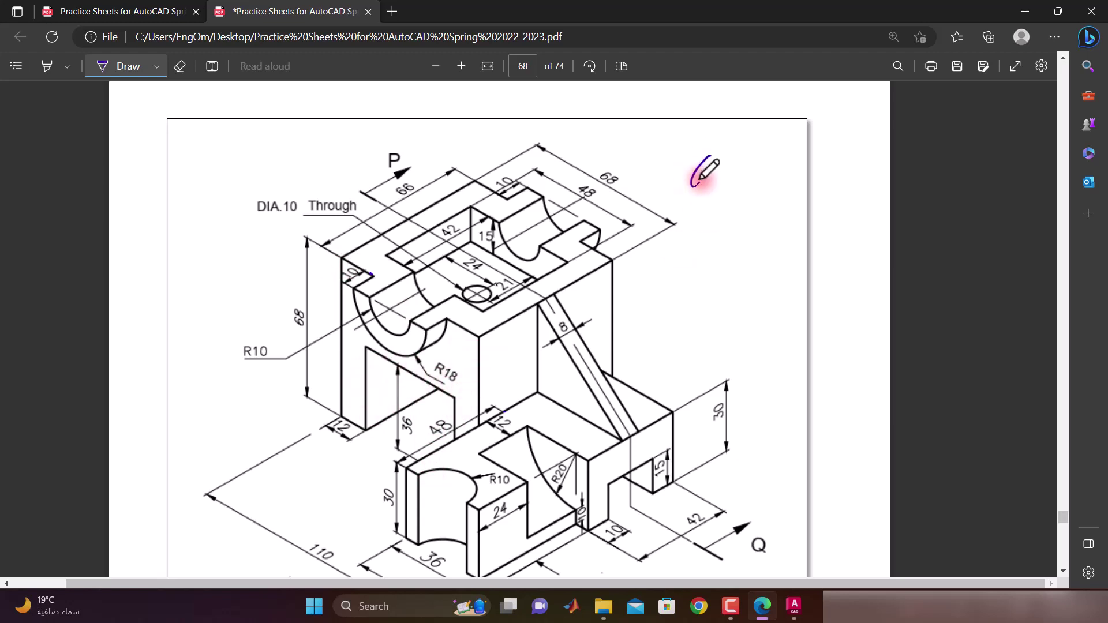
mouse_move(709, 156)
mouse_down()
mouse_move(707, 168)
mouse_move(759, 158)
mouse_move(749, 157)
mouse_up()
mouse_move(710, 211)
mouse_down()
mouse_move(724, 208)
mouse_move(718, 228)
mouse_move(729, 232)
mouse_up()
drag(745, 193, 762, 218)
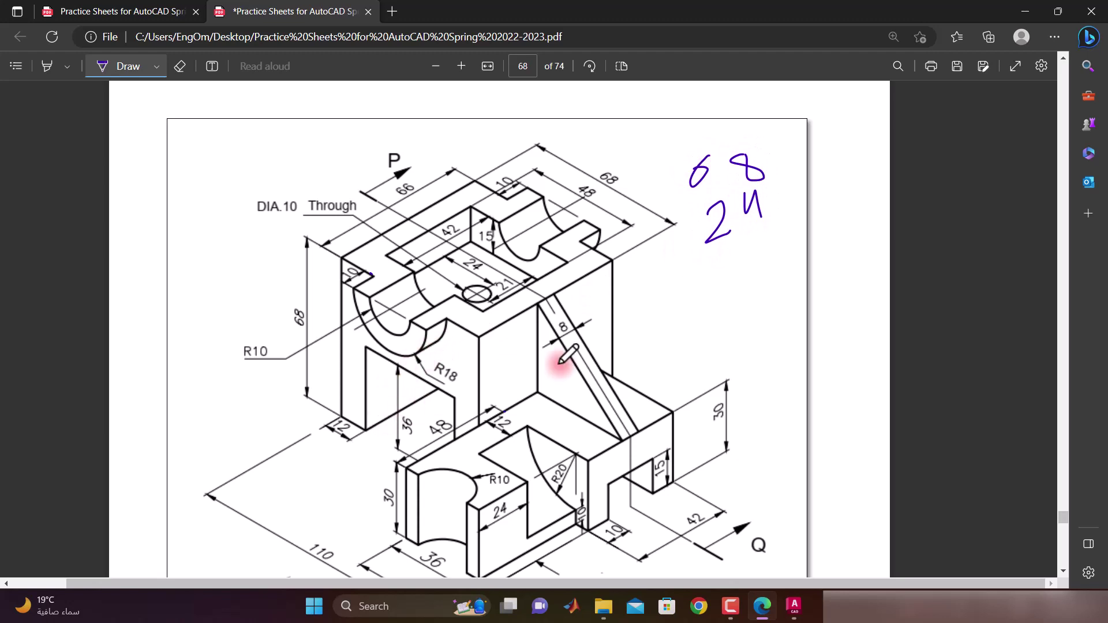
drag(687, 264, 797, 233)
mouse_move(739, 266)
mouse_down()
mouse_move(754, 301)
mouse_move(775, 305)
mouse_up()
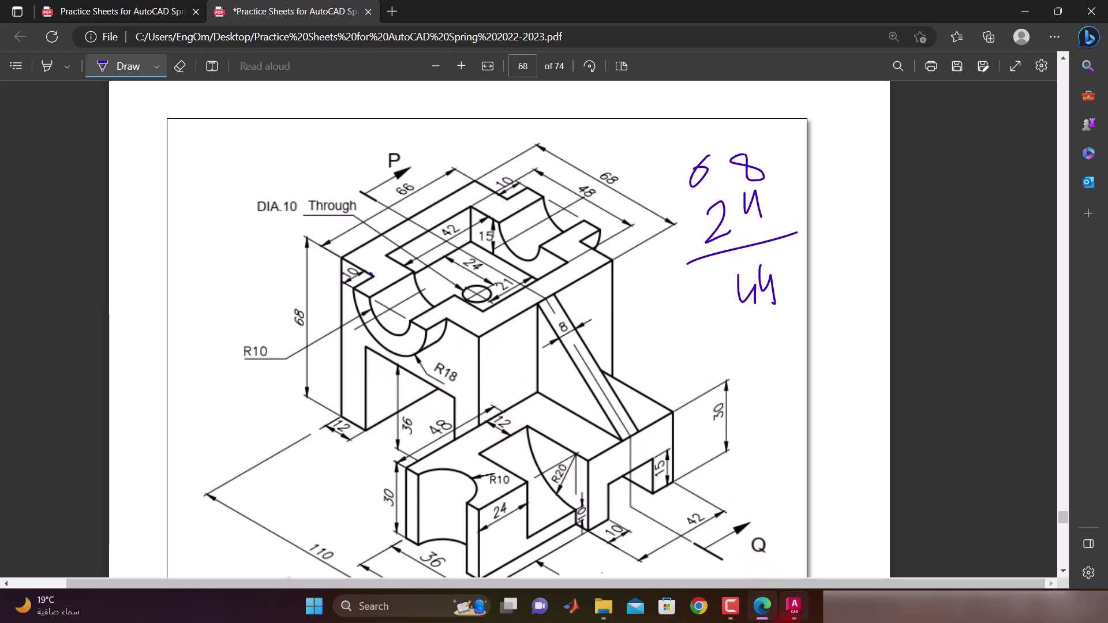
click(794, 606)
Switch the viewport to Front view, start a line, and turn Ortho on
click(34, 160)
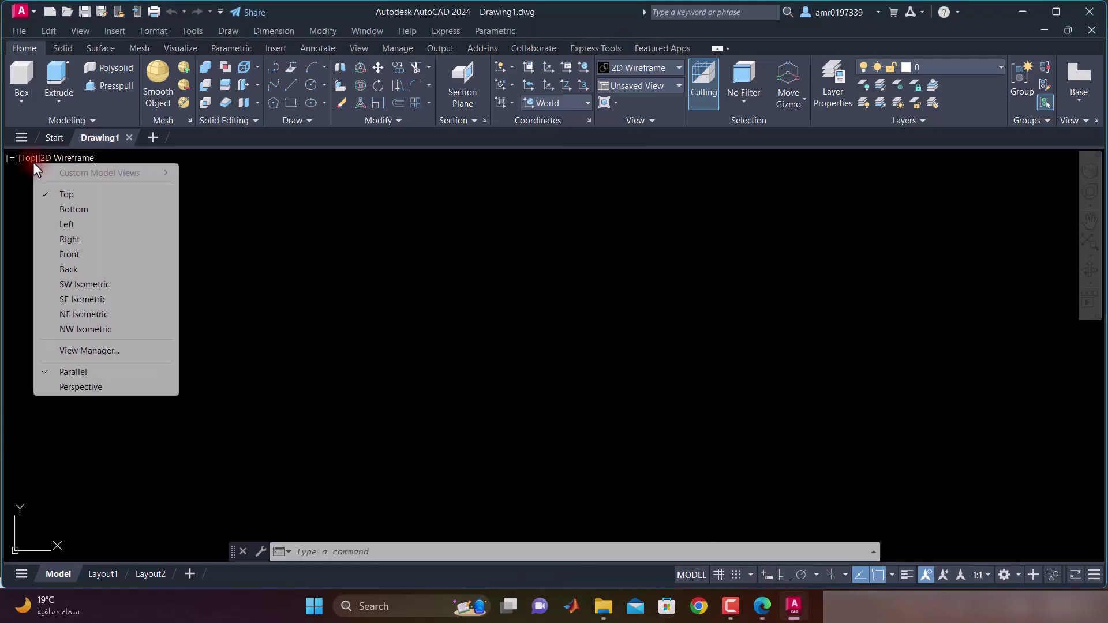
click(69, 254)
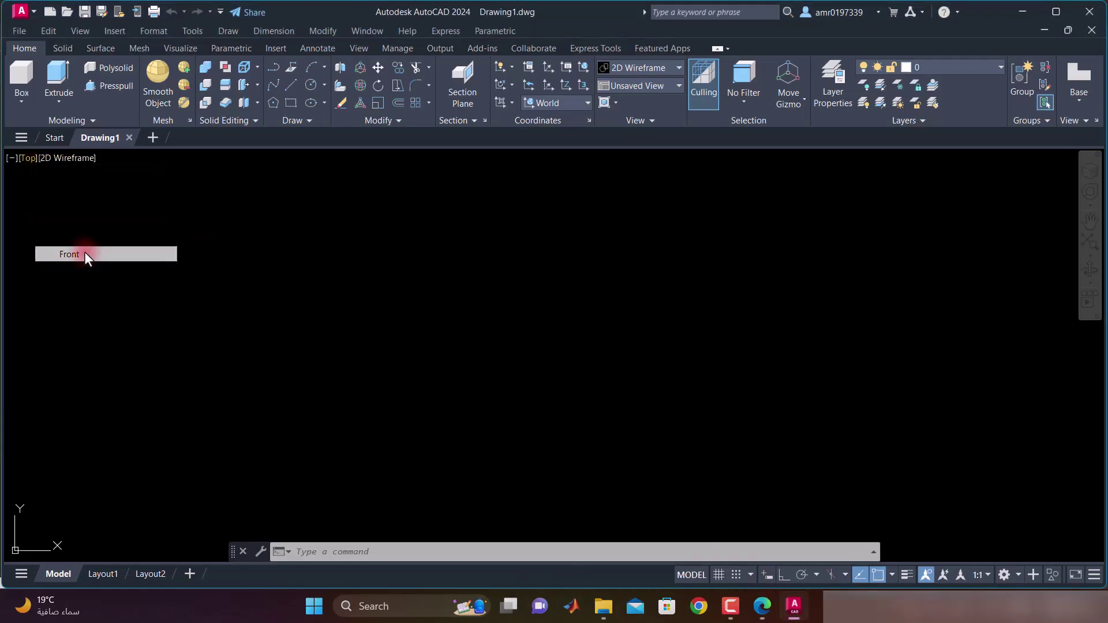
click(293, 86)
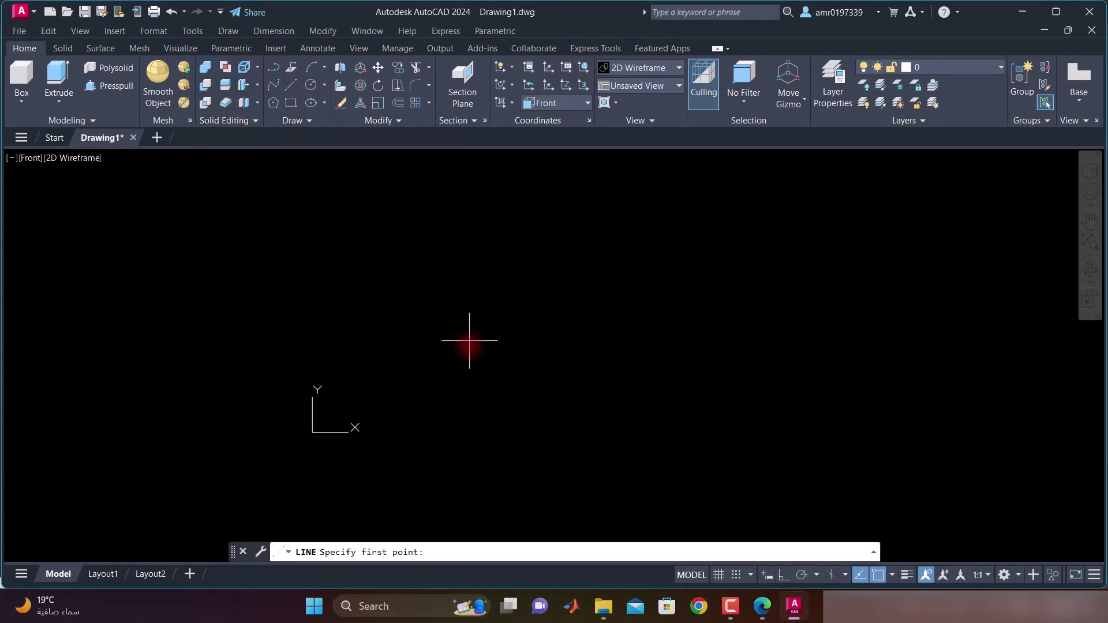
click(507, 415)
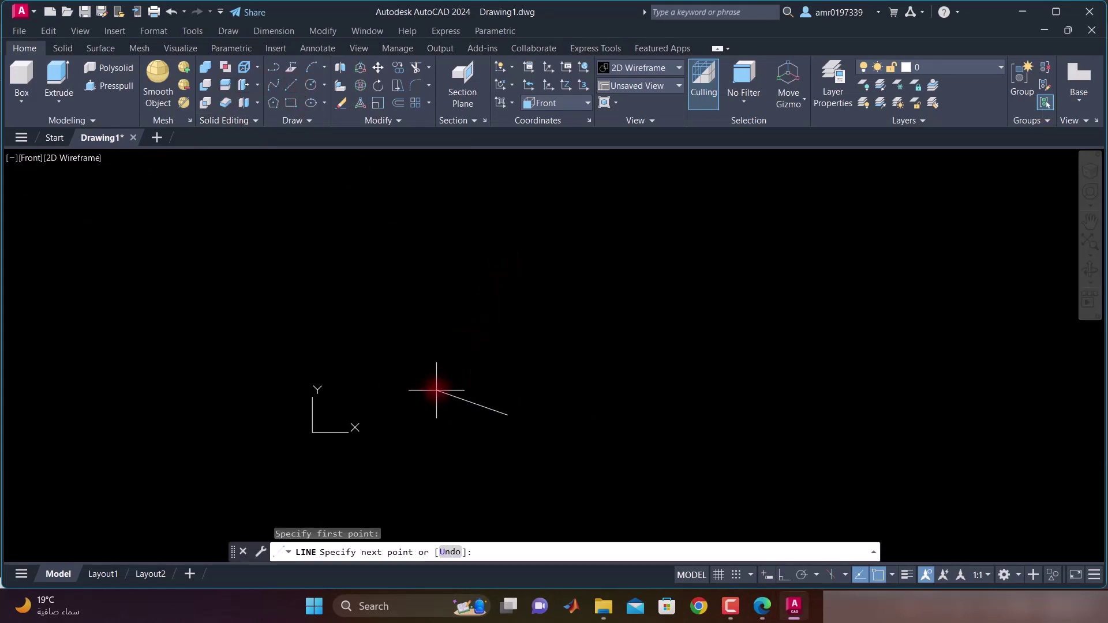
click(785, 575)
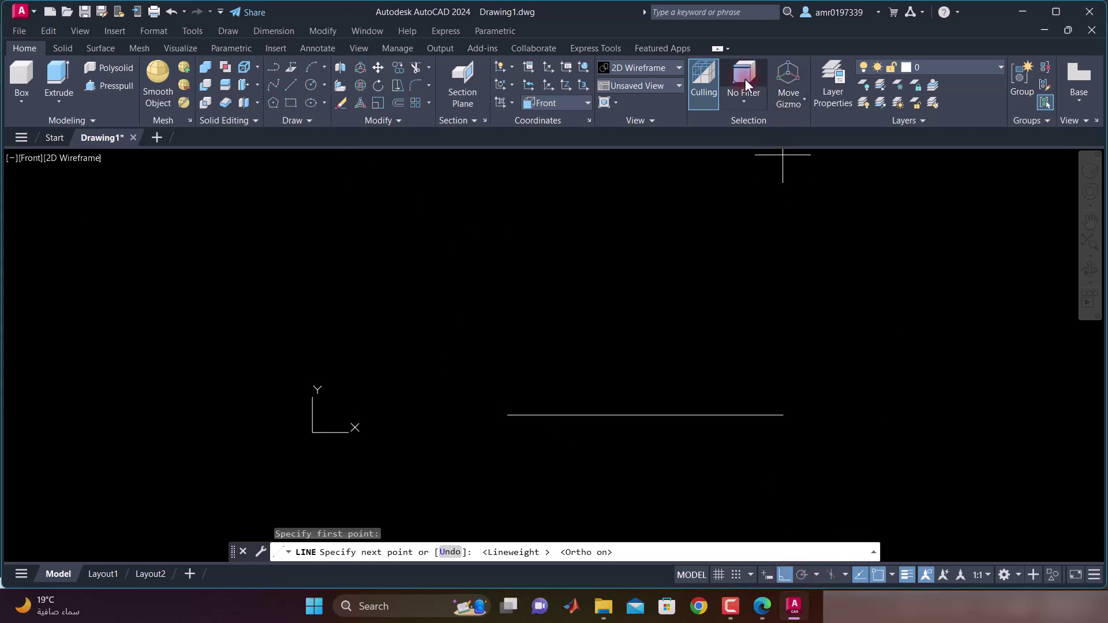
Set layer 0's lineweight to 0.30 mm in Layer Properties
click(849, 92)
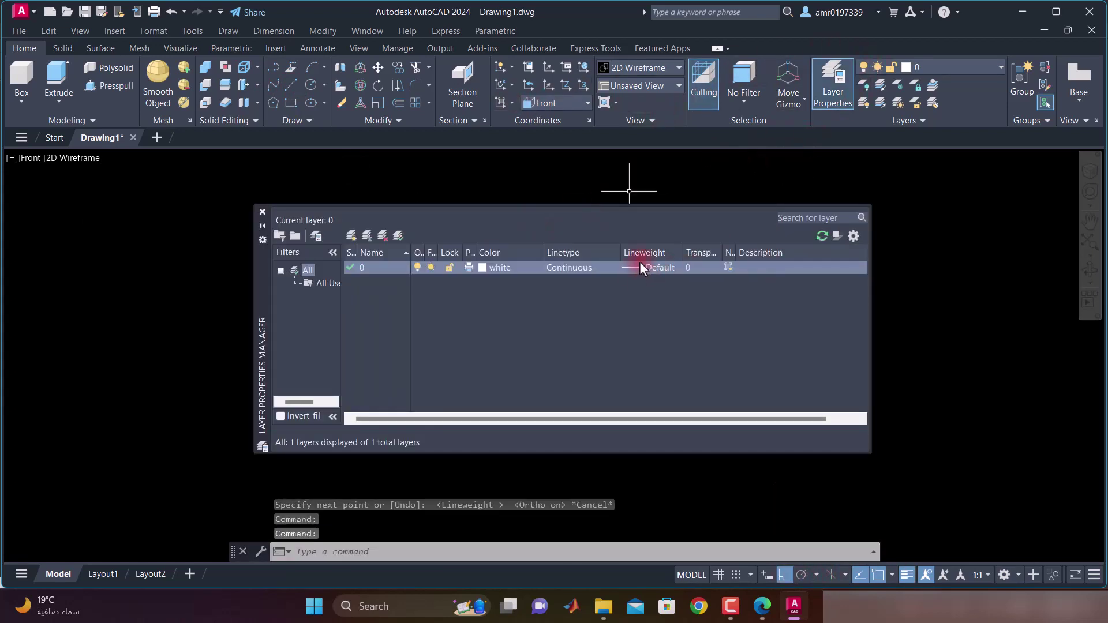
click(640, 267)
scroll(525, 303, down, 1)
click(525, 308)
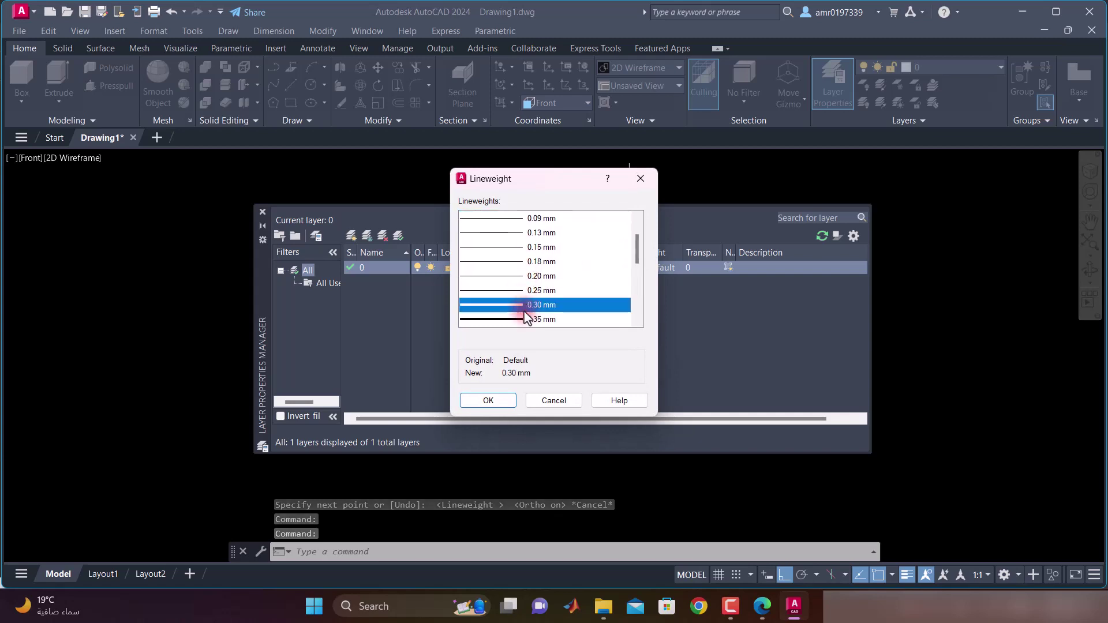
click(488, 400)
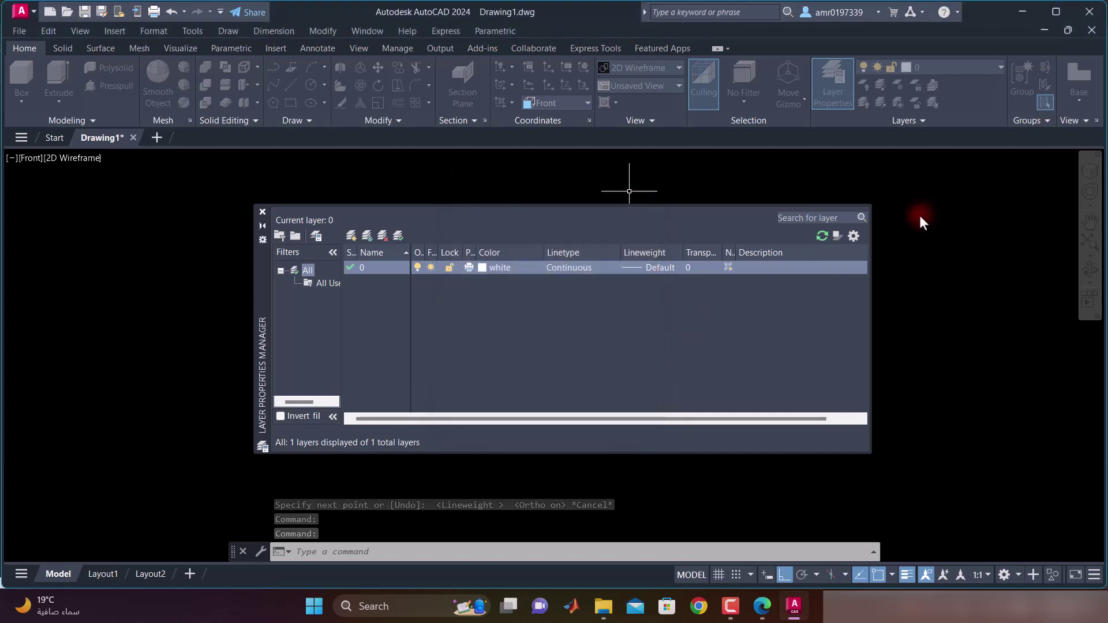
click(262, 212)
Start the outline with a 12-unit base segment and a 68-unit vertical side
scroll(594, 341, up, 2)
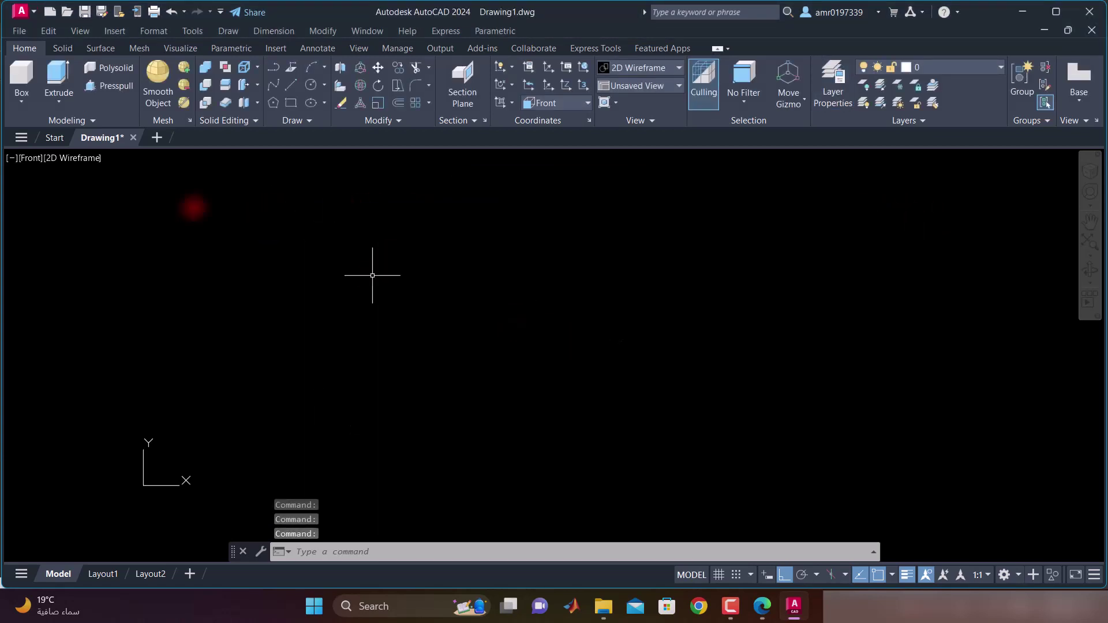
click(283, 88)
click(490, 396)
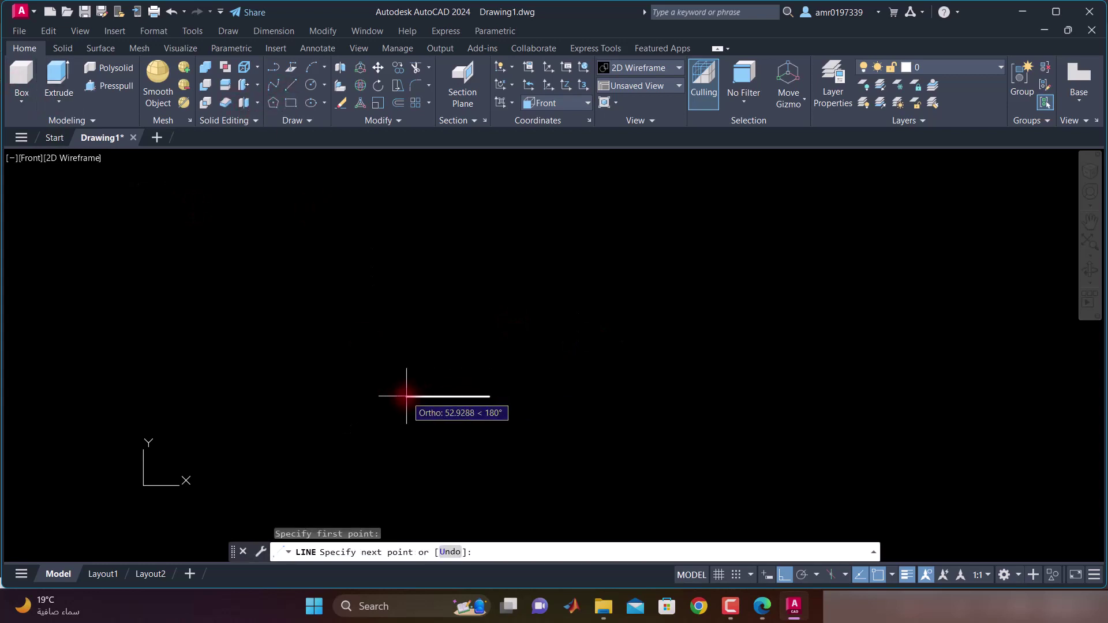
text(12)
key(Return)
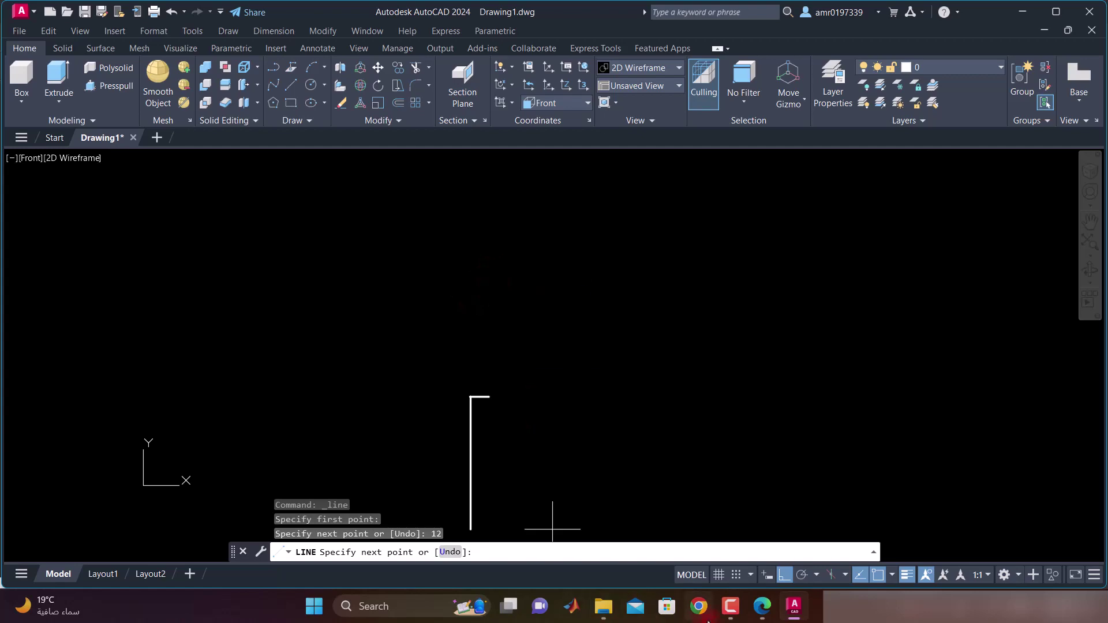
click(763, 612)
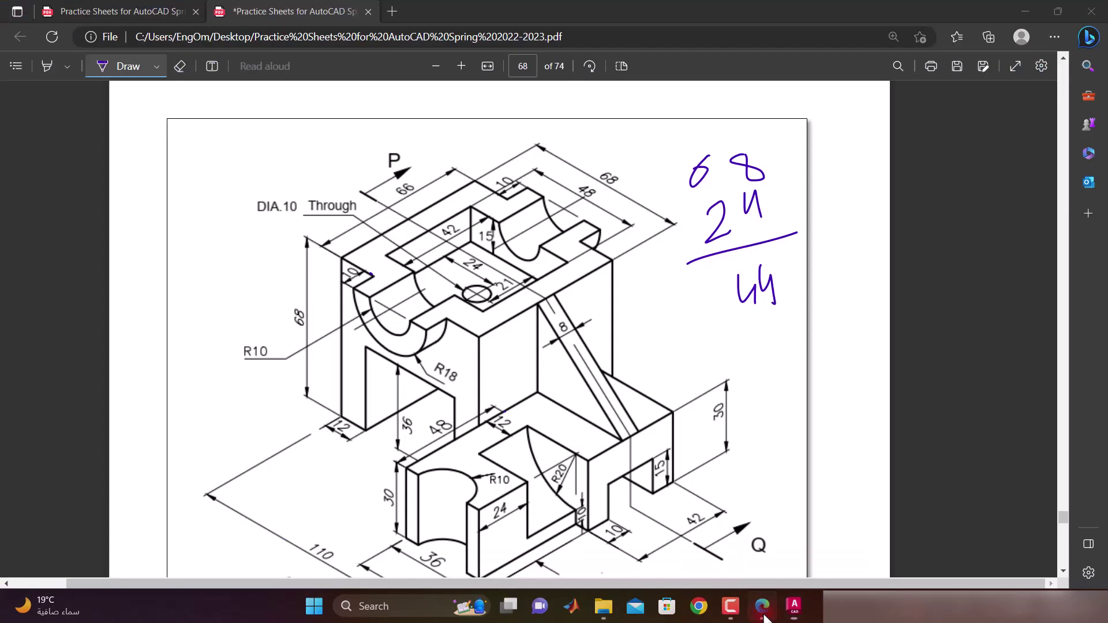
click(762, 612)
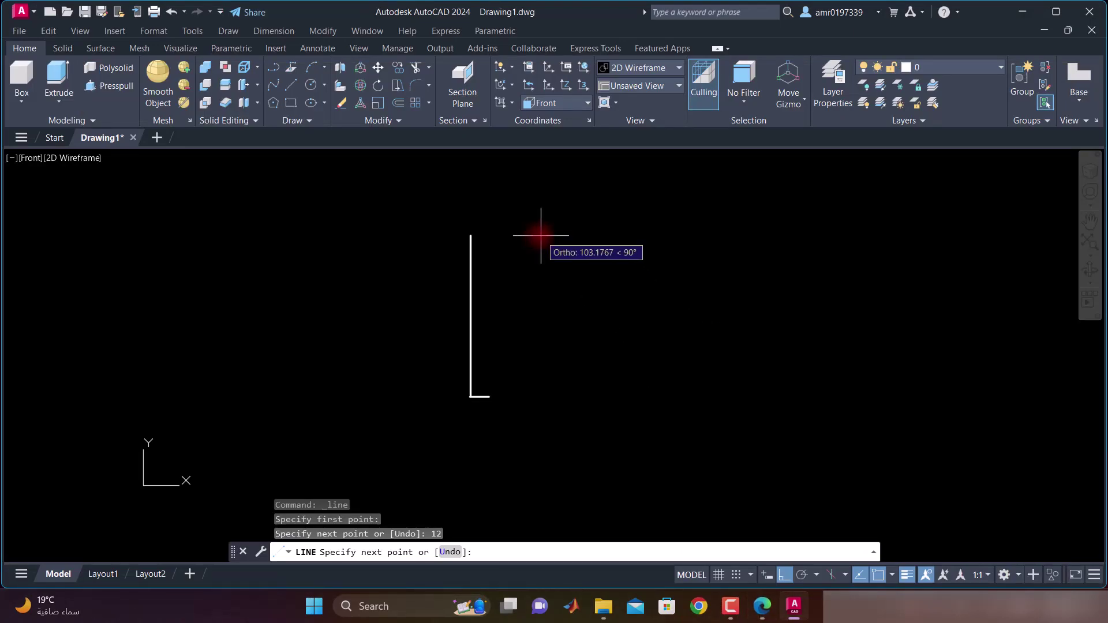
text(68)
key(Return)
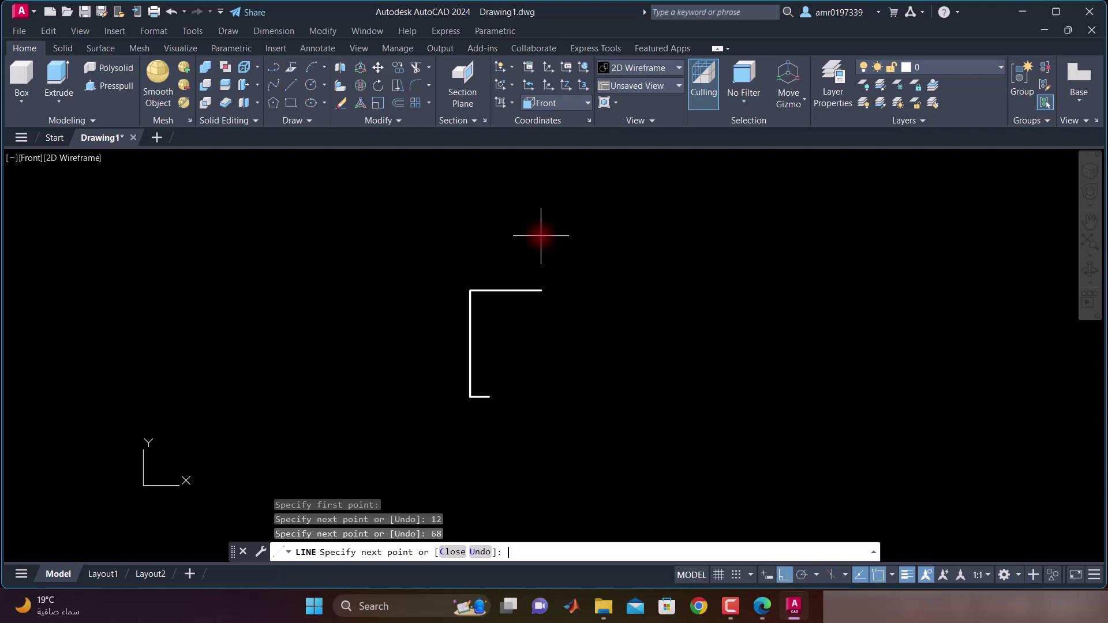
Add the 68 top, 68 right side, 12 base, 36 riser and 44 opening top, then close
text(68)
key(Return)
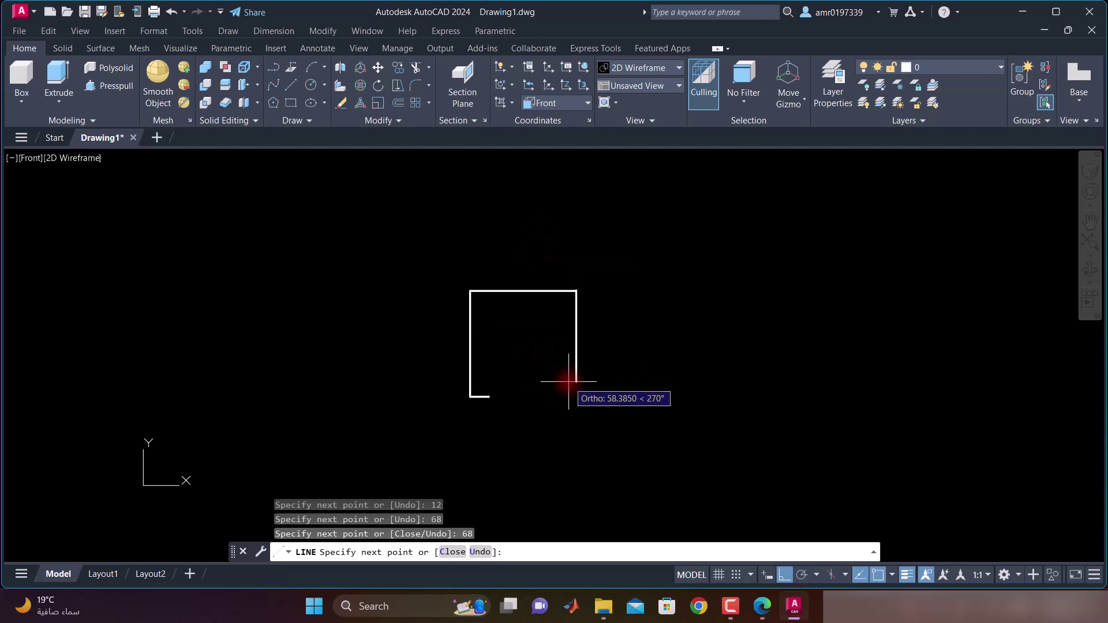
key(Return)
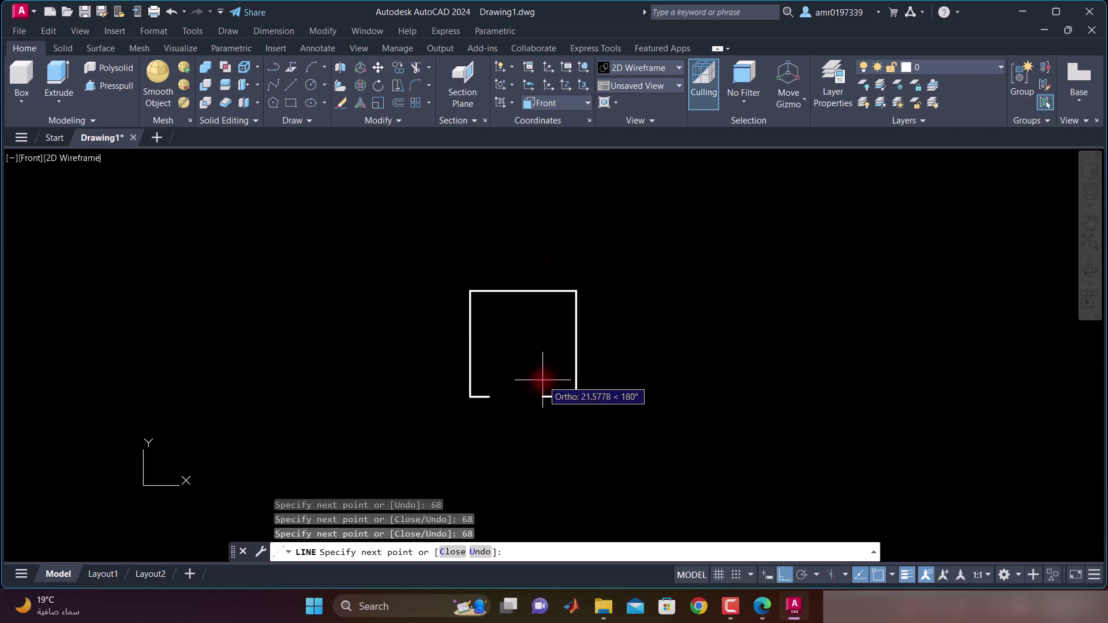
text(12)
key(Return)
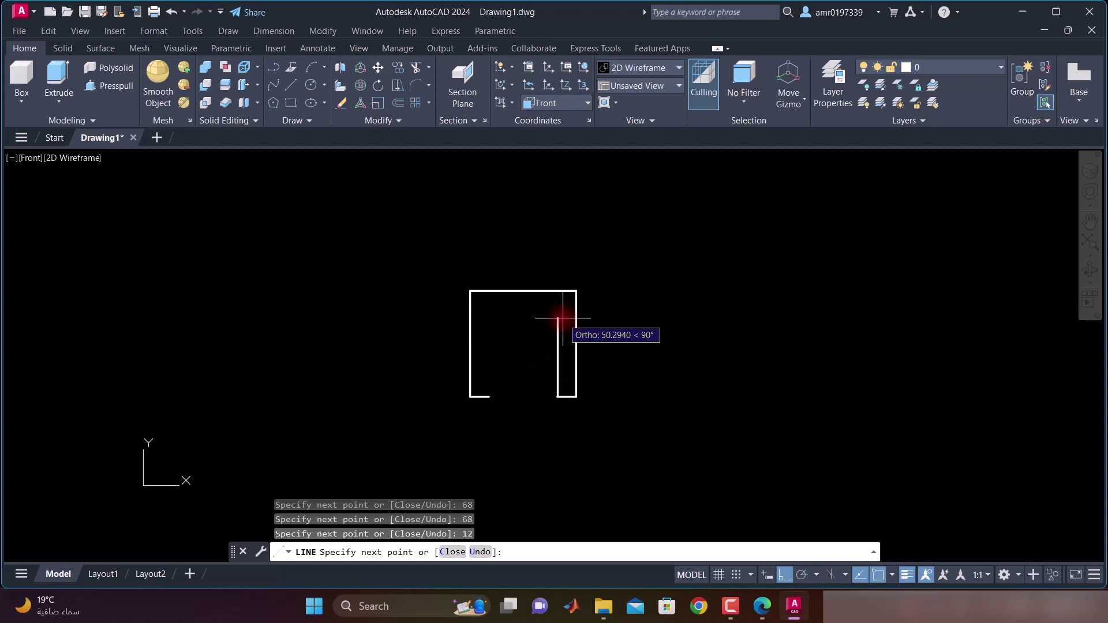
text(36)
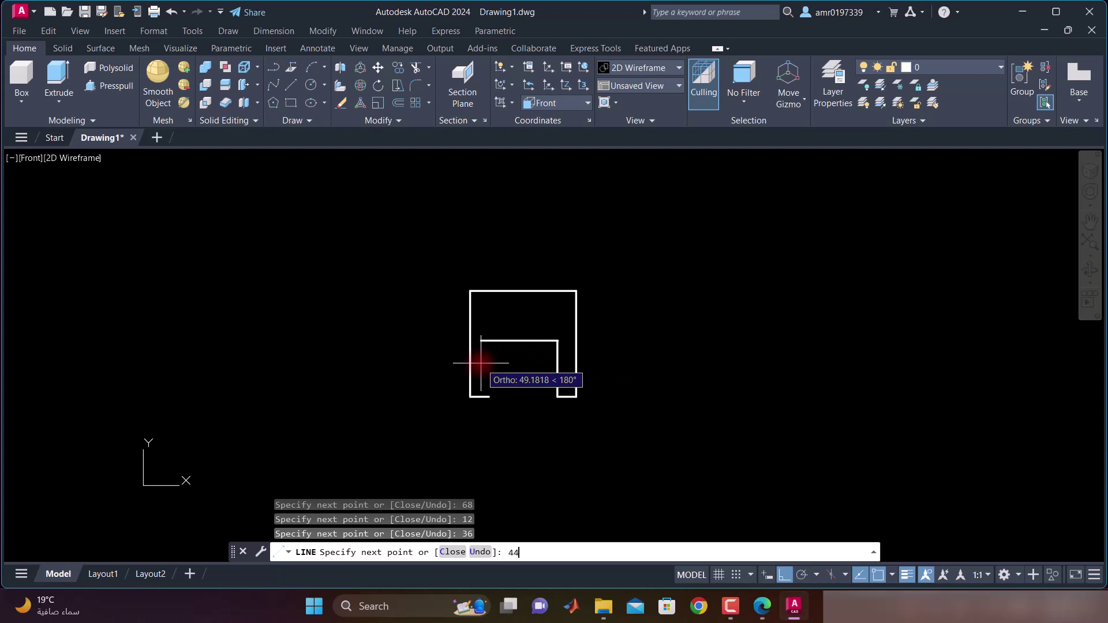
key(Return)
click(489, 397)
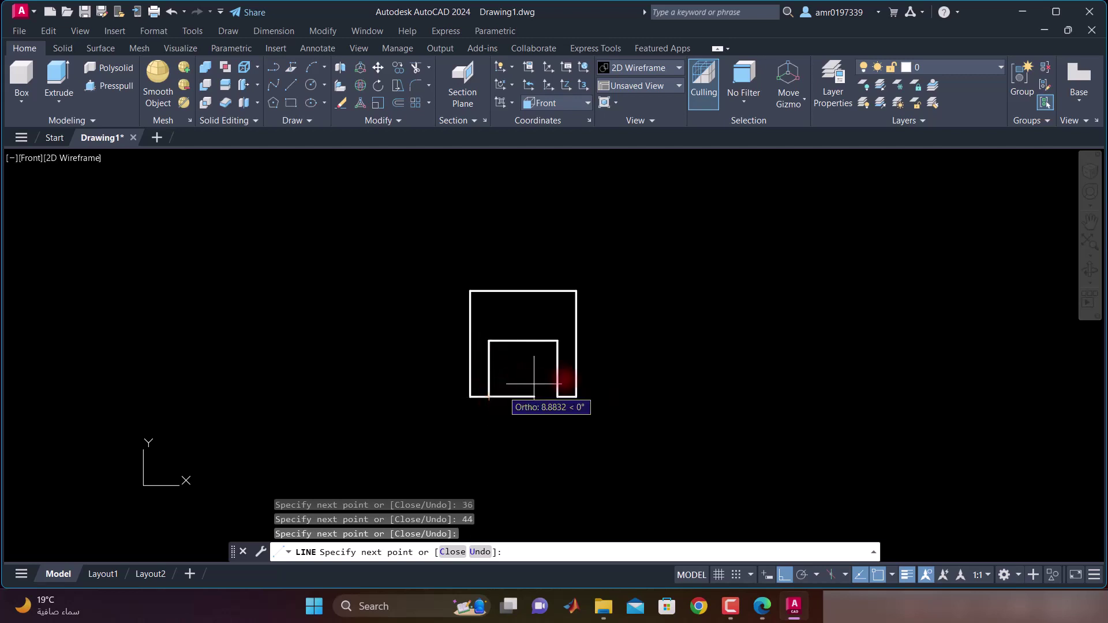
key(Escape)
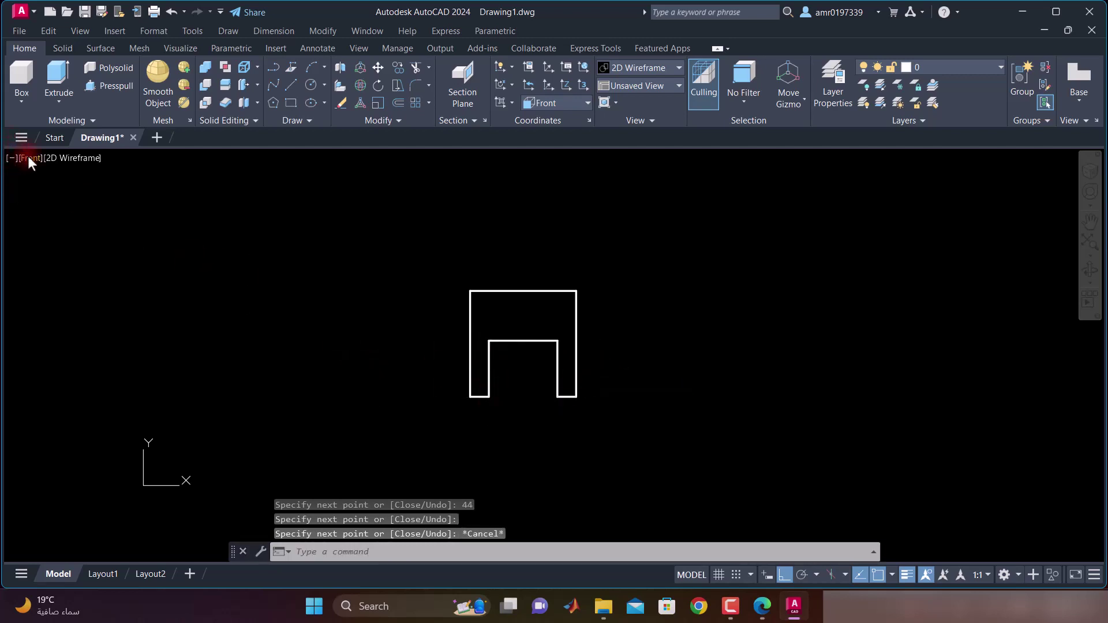
Switch the viewport to SE Isometric view
click(29, 157)
click(78, 299)
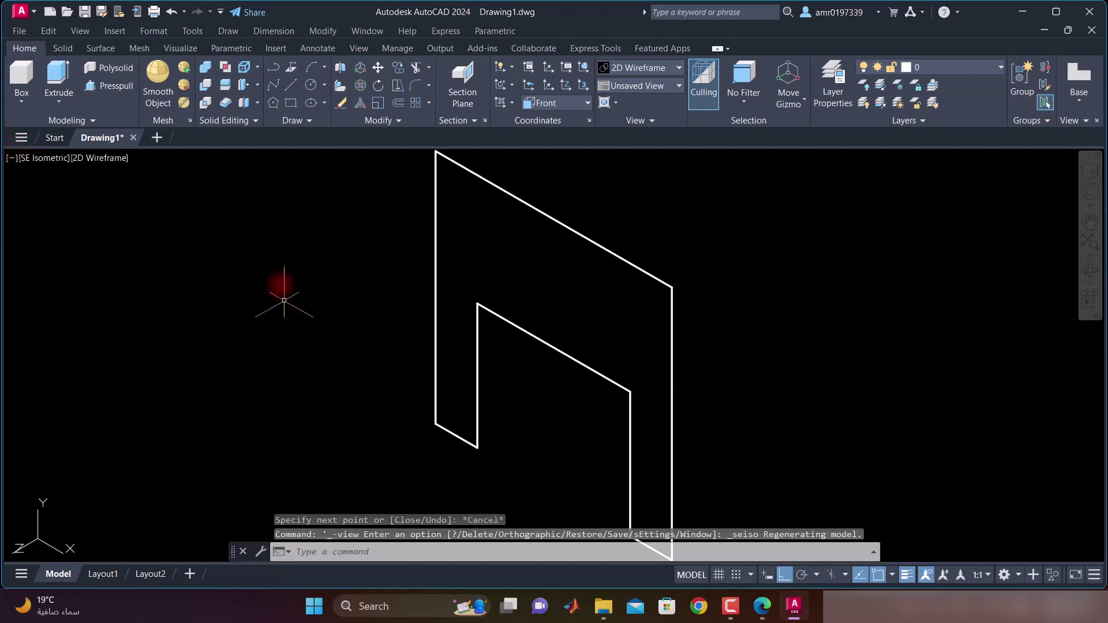
scroll(408, 254, down, 3)
scroll(408, 254, down, 3)
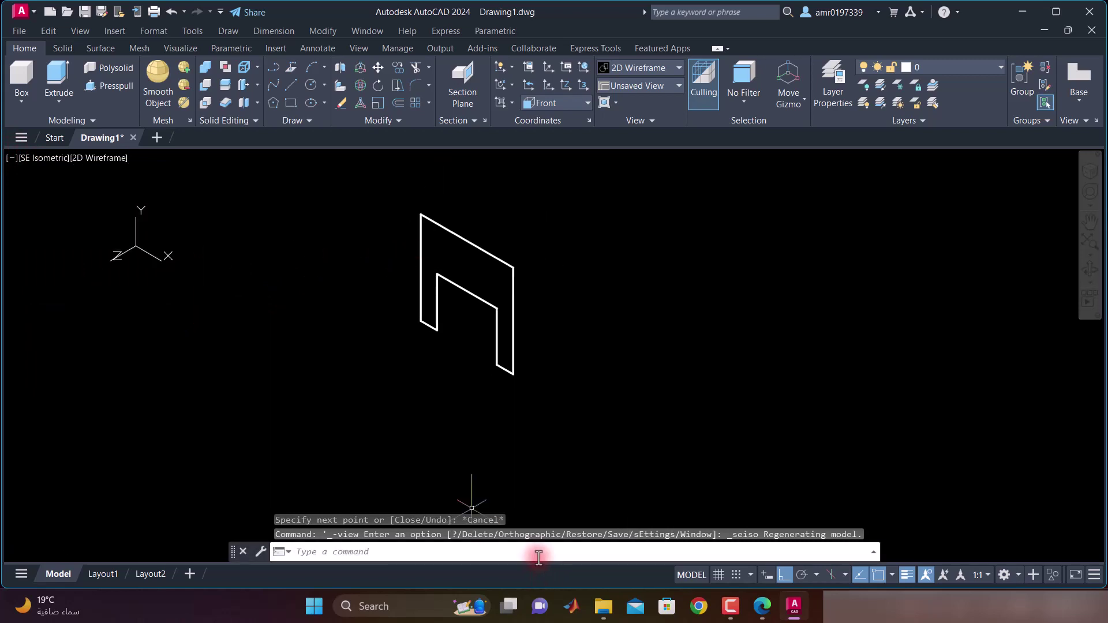
text(reg)
Convert the window-selected outline into a region with REG
key(Return)
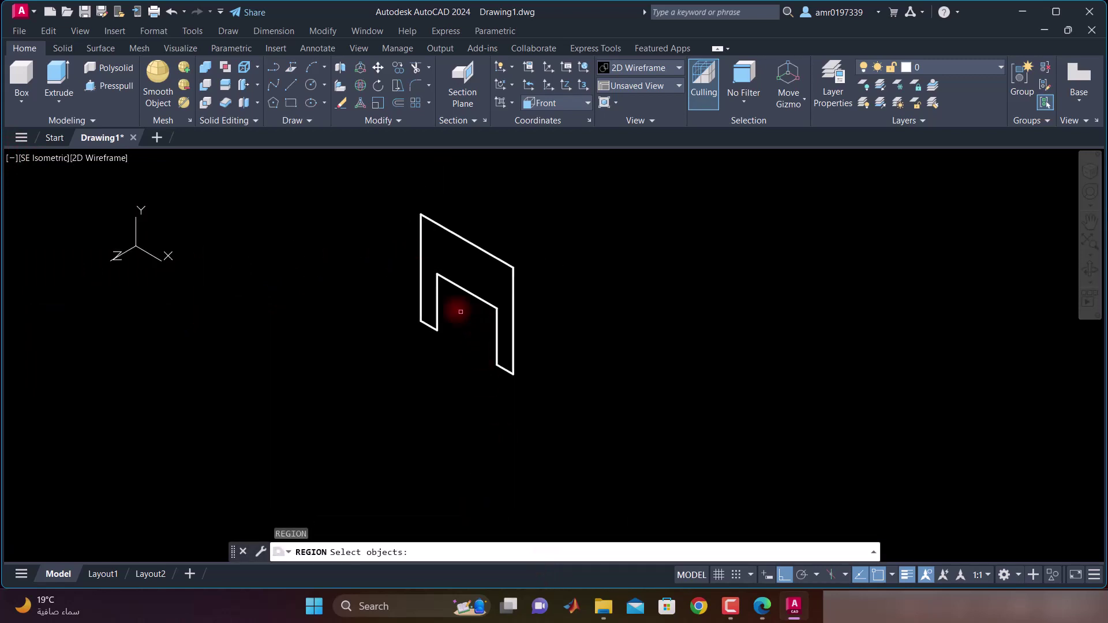
click(372, 187)
click(530, 403)
right_click(580, 429)
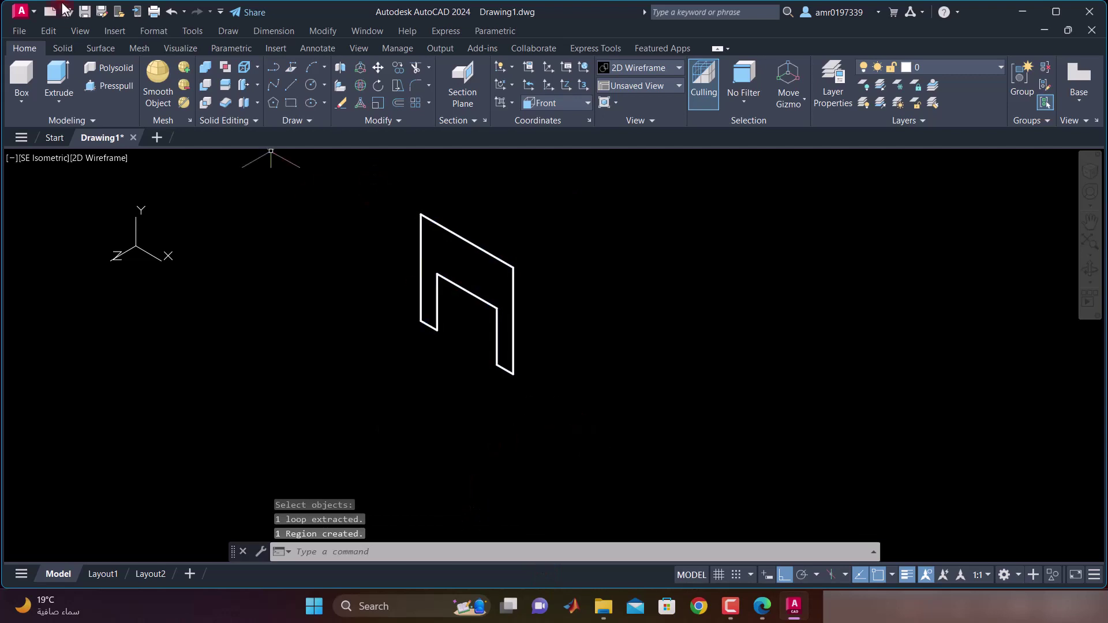
Extrude the region 66 units and set the visual style to Hidden
click(59, 75)
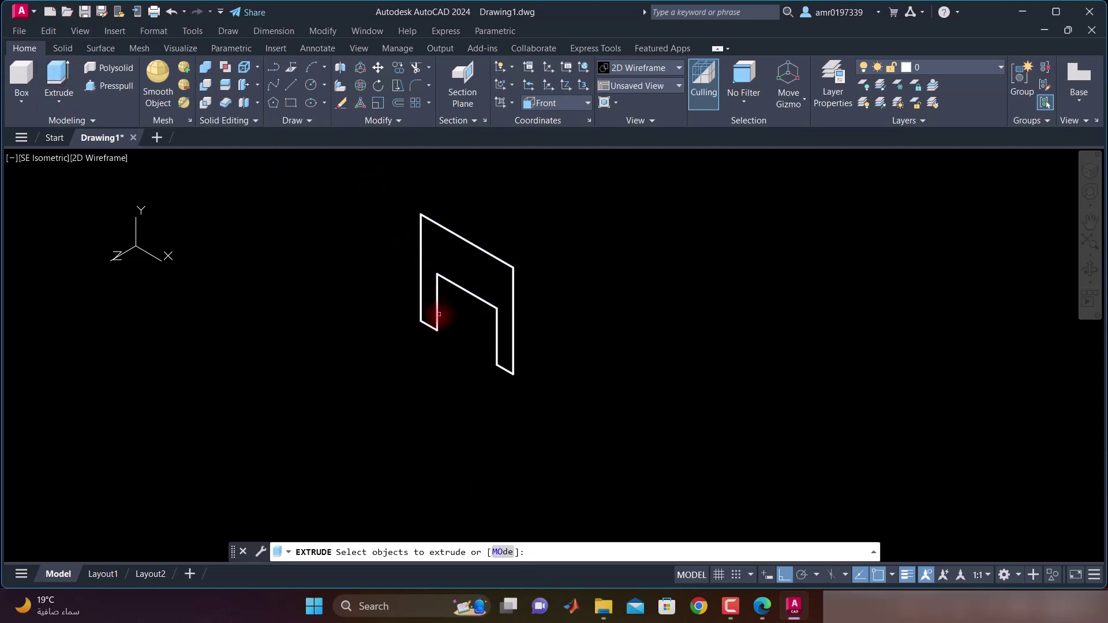
click(465, 237)
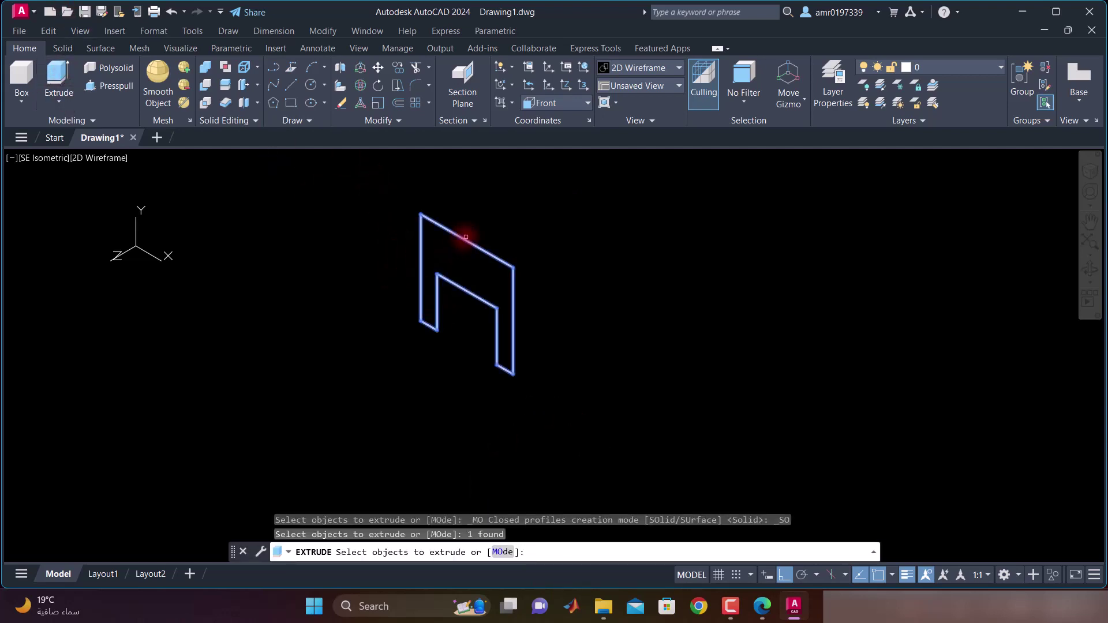
right_click(465, 237)
click(762, 606)
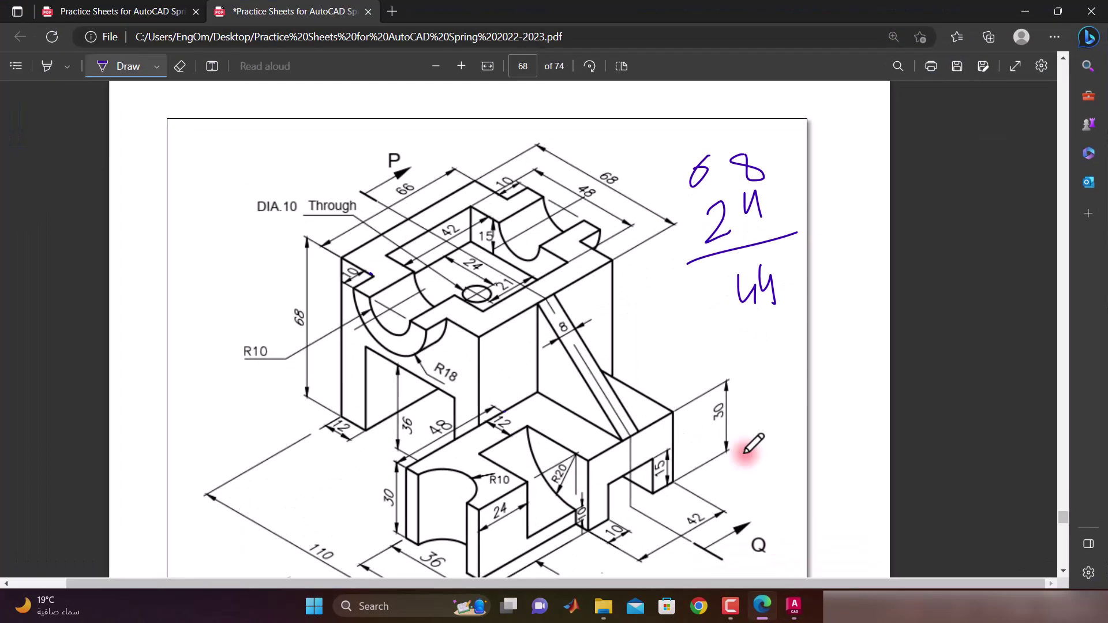
scroll(461, 277, up, 1)
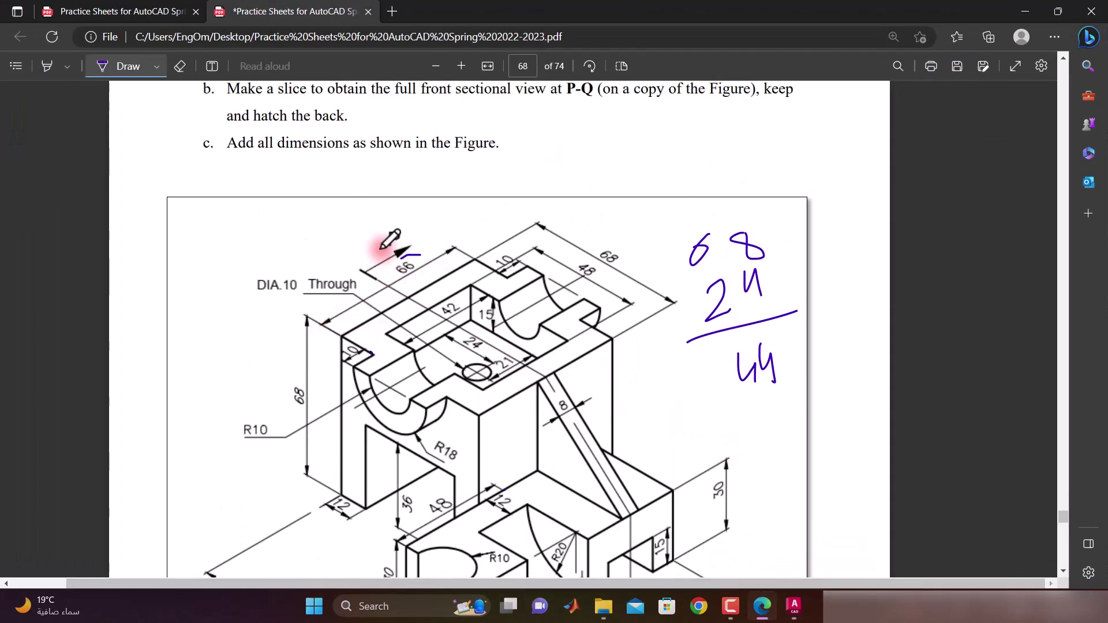
click(794, 606)
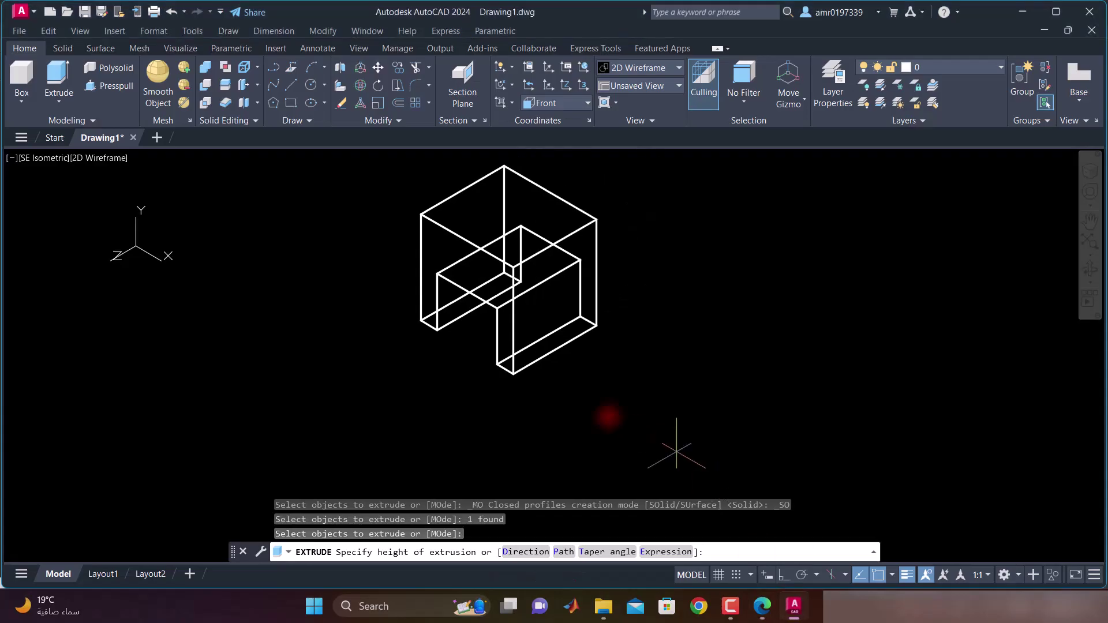
text(6)
key(Return)
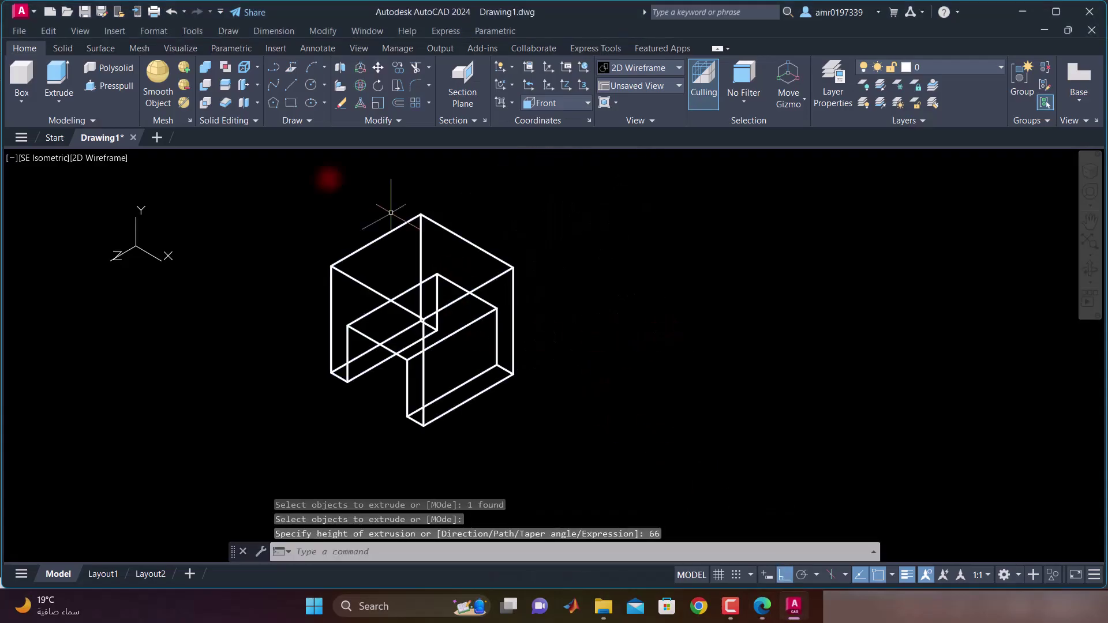
click(115, 158)
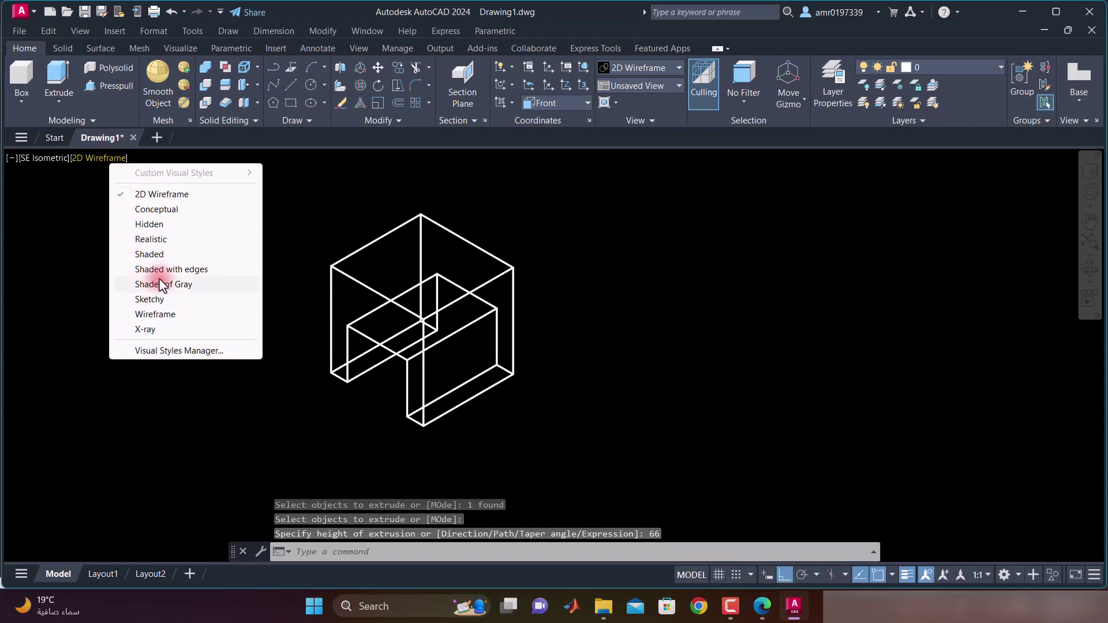
click(152, 223)
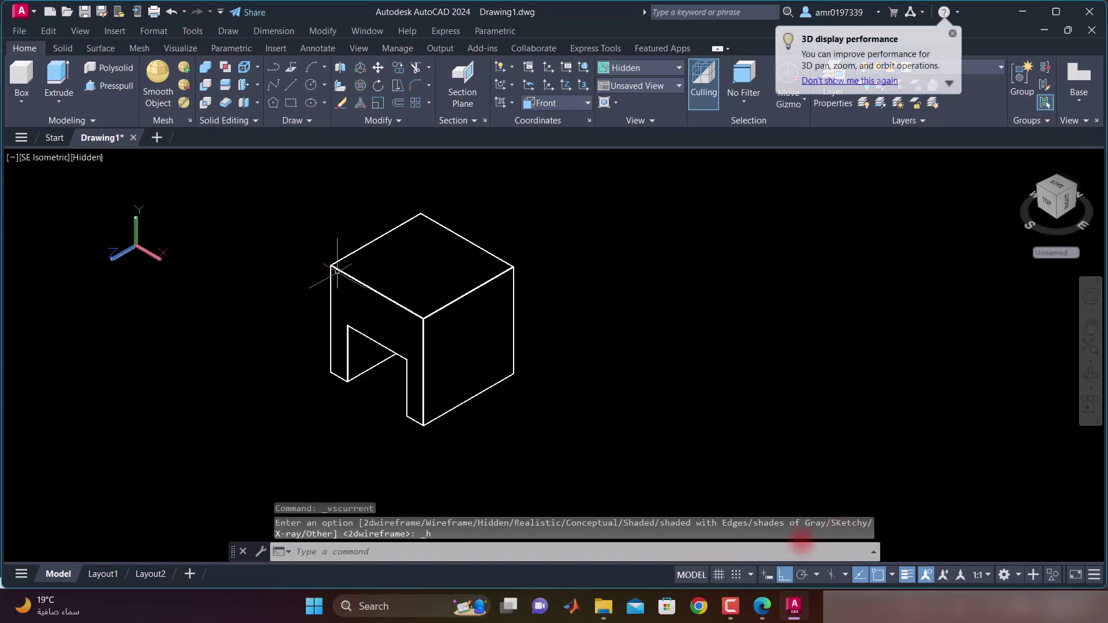
Align the UCS to the notched block's top face using Face UCS
click(762, 613)
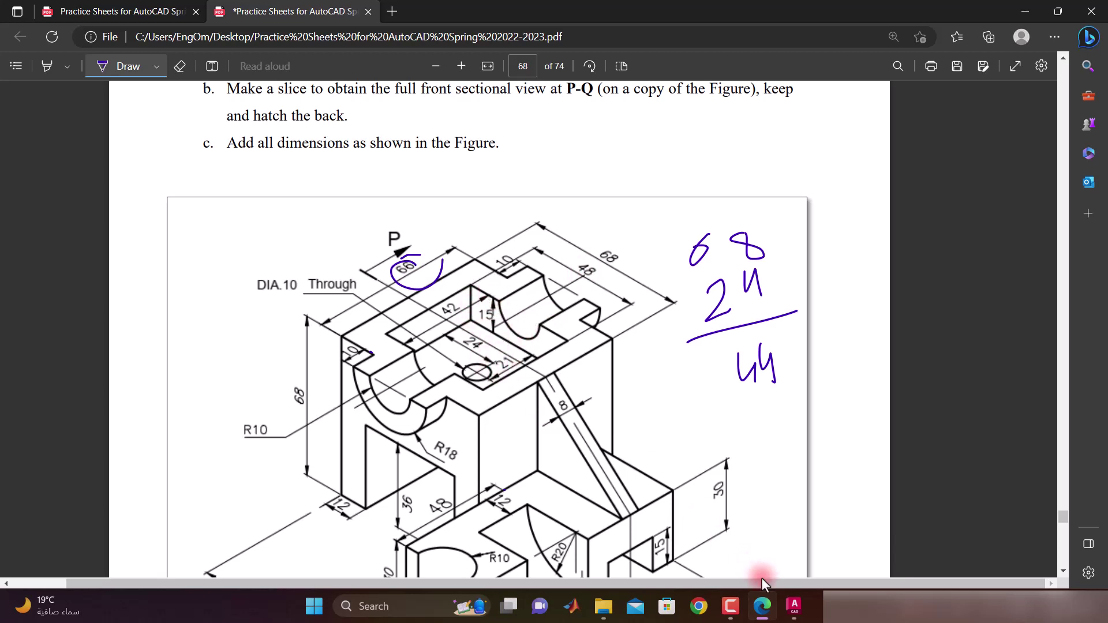
click(787, 610)
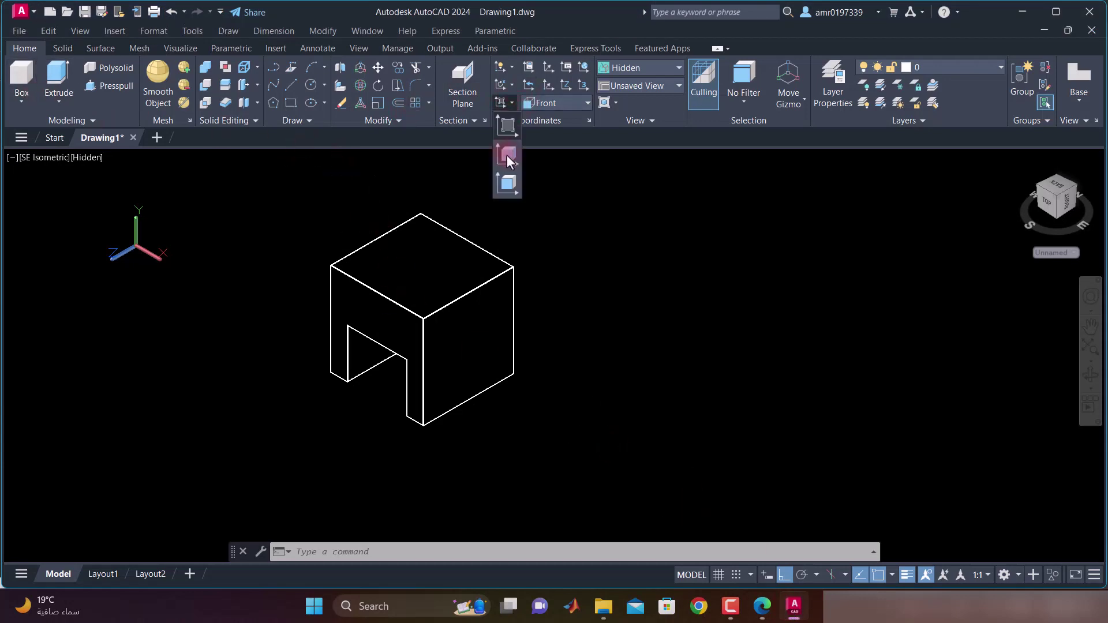
click(507, 183)
click(372, 270)
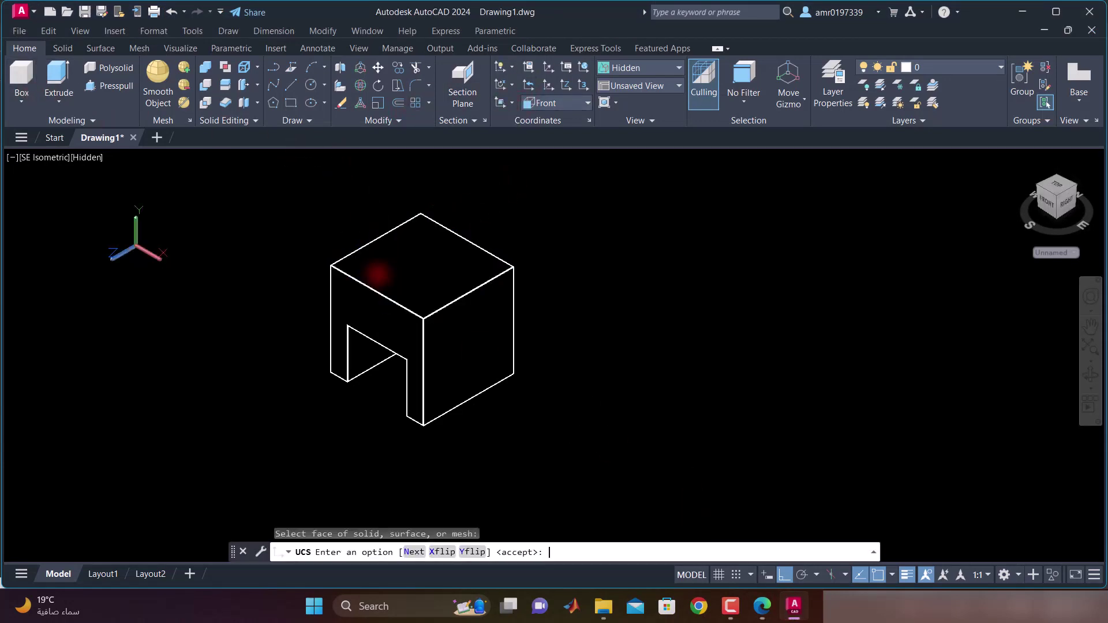
key(Return)
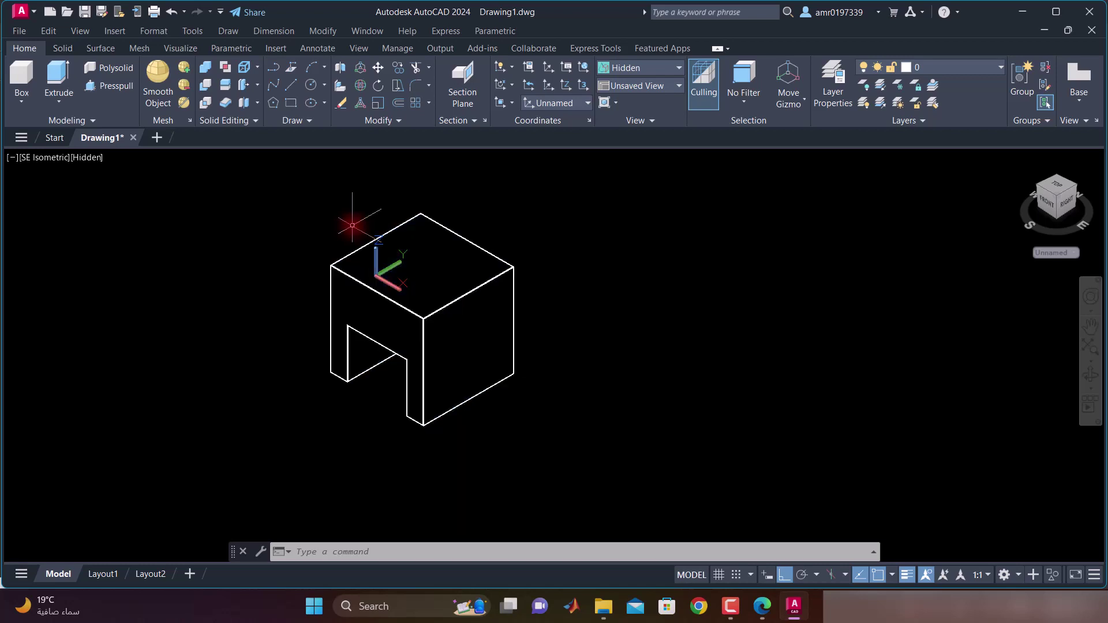
Start a box beside the block, then cancel the misplaced attempt
click(22, 78)
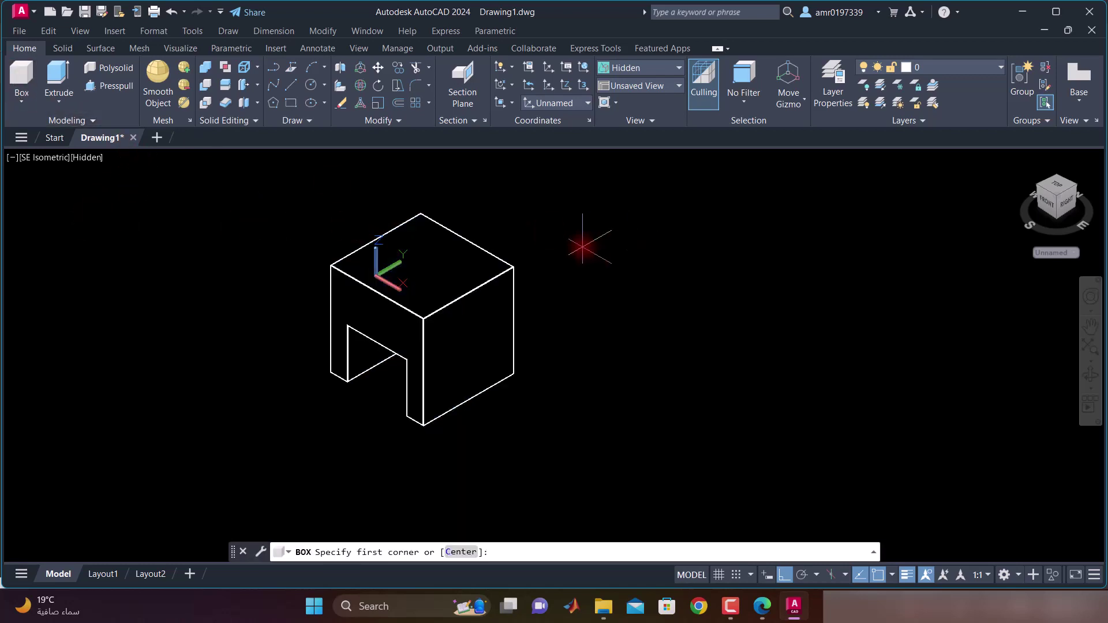
click(583, 247)
text(@48)
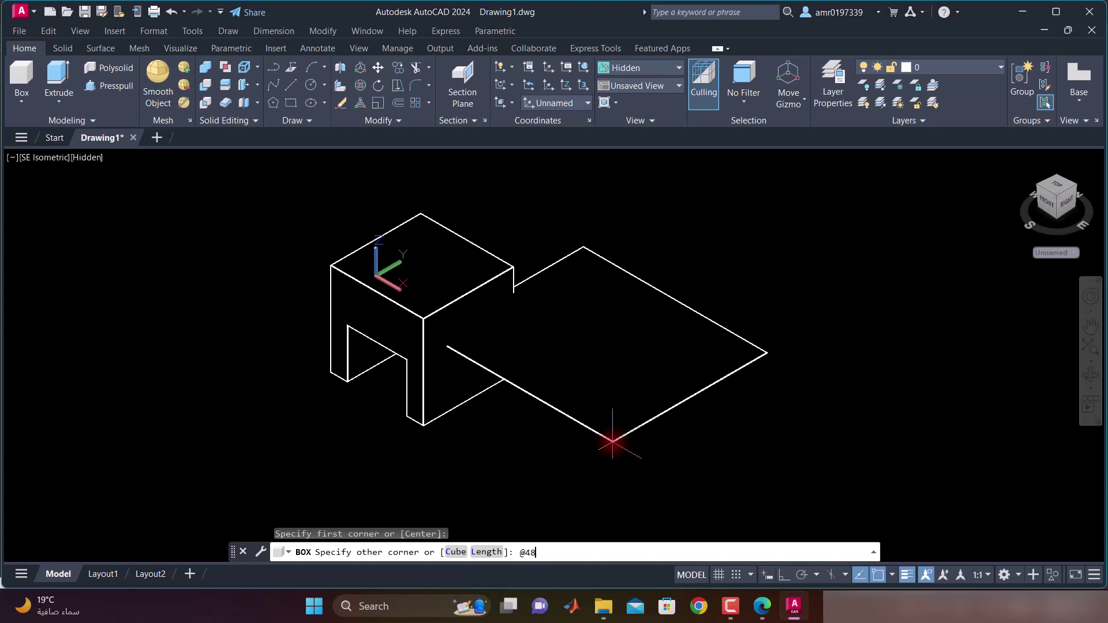
key(Escape)
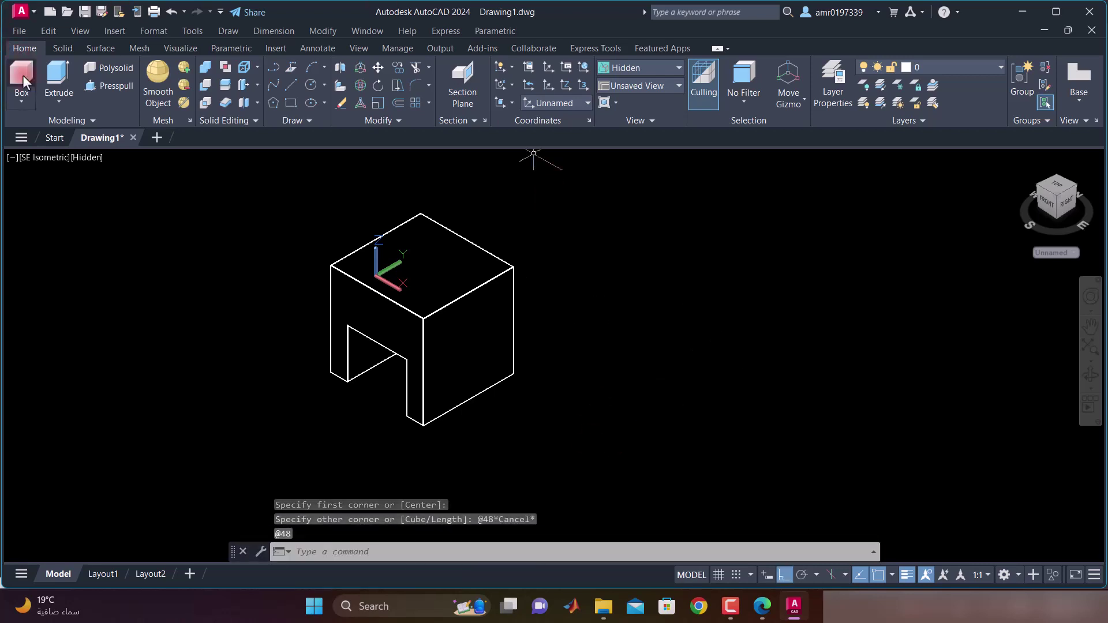
Create the 48 by 42 box, 15 tall, right of the block, undoing stray edits
click(23, 83)
click(650, 331)
text(@48,4)
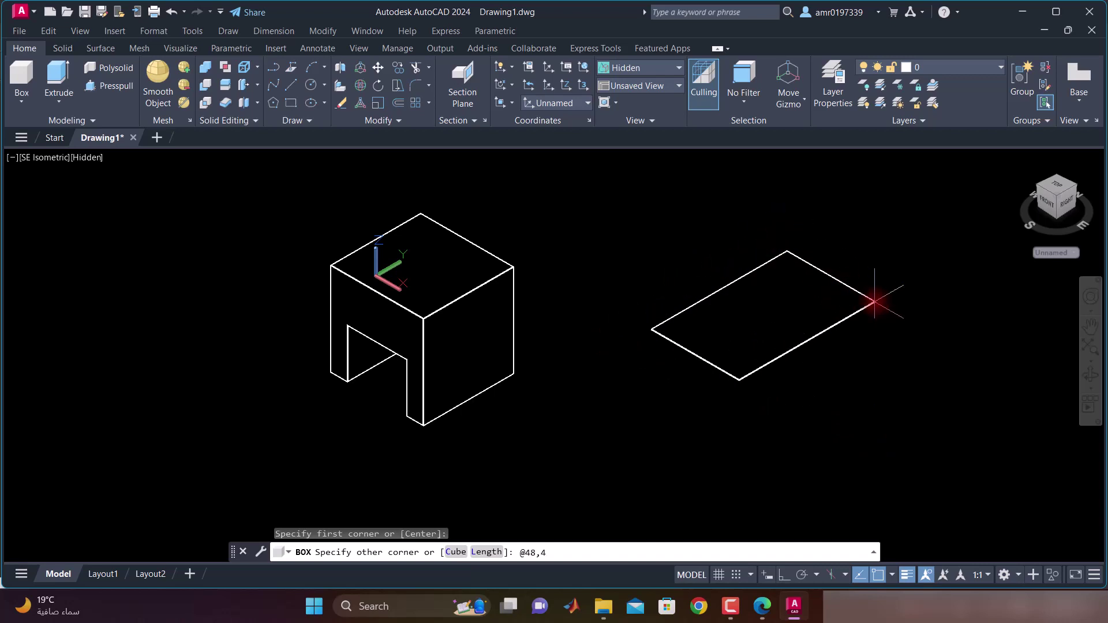
text(2)
key(Return)
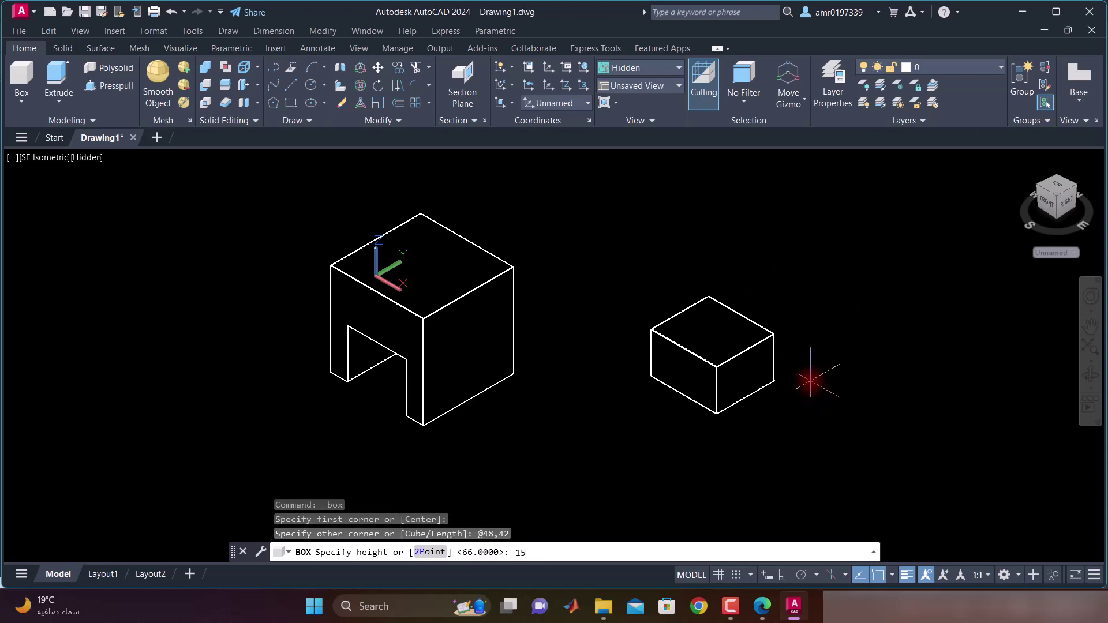
key(Return)
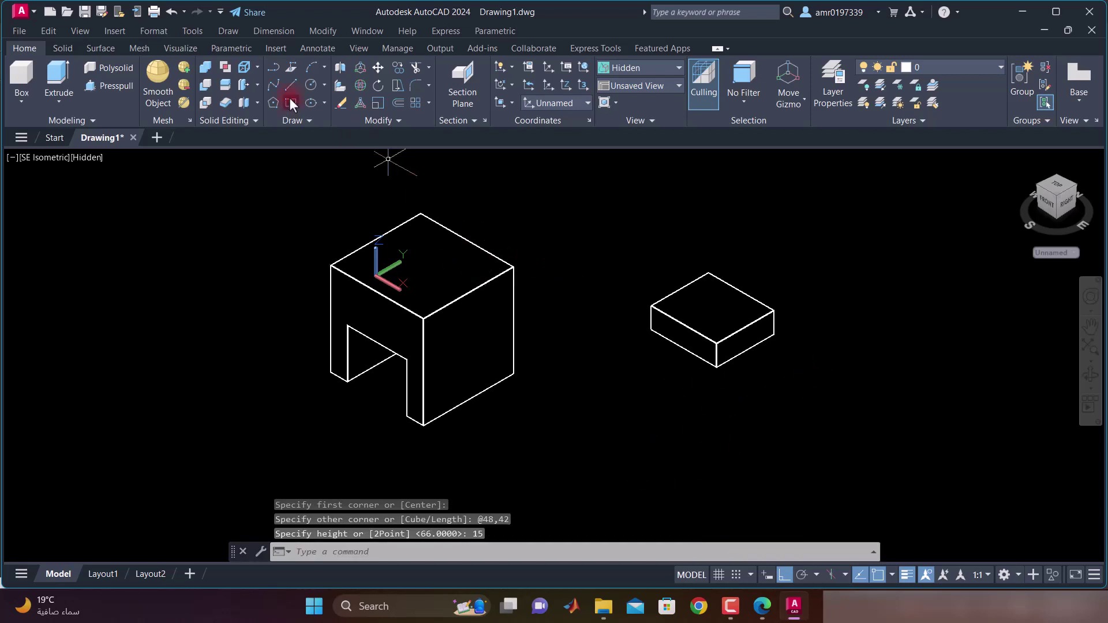
key(ctrl+z)
key(ctrl+z)
key(ctrl+z)
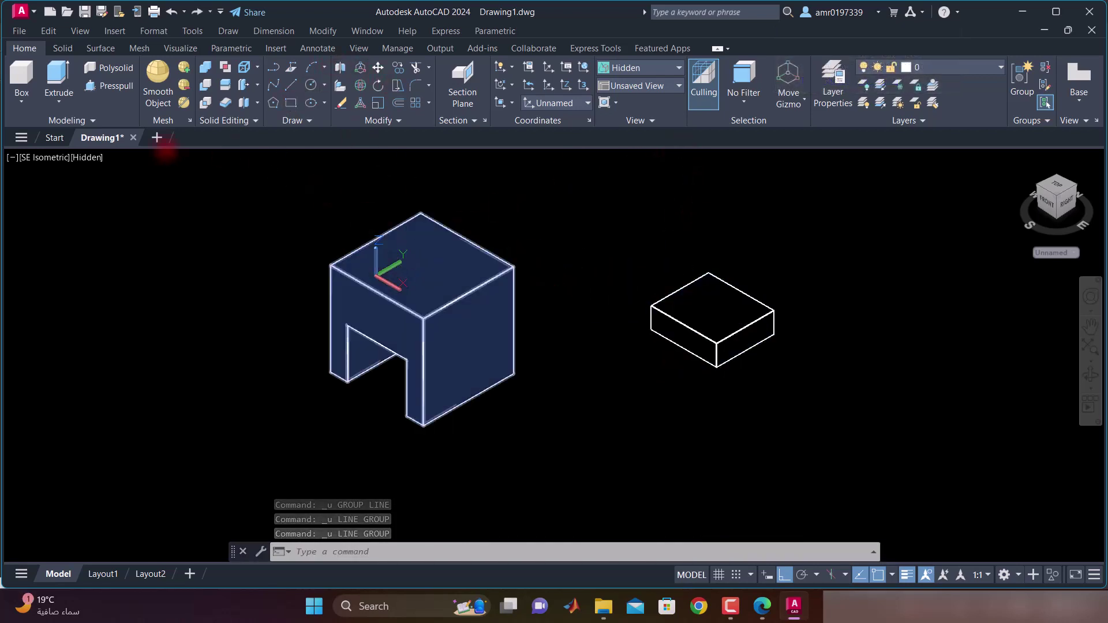
Draw diagonal guide lines across the block's top face and the slab's top face
click(301, 90)
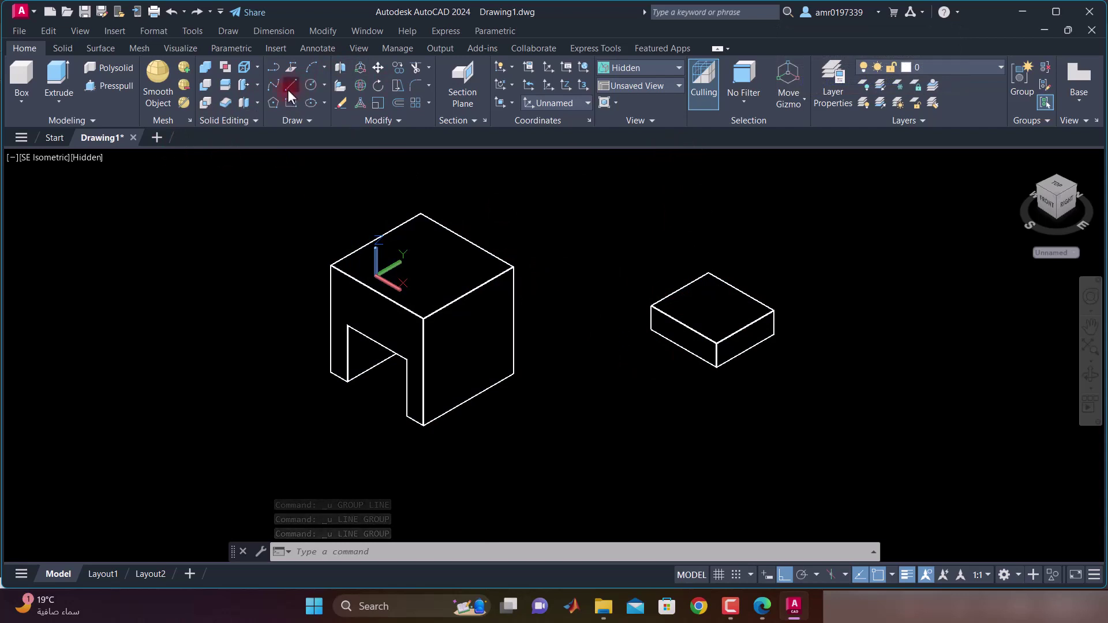
click(421, 213)
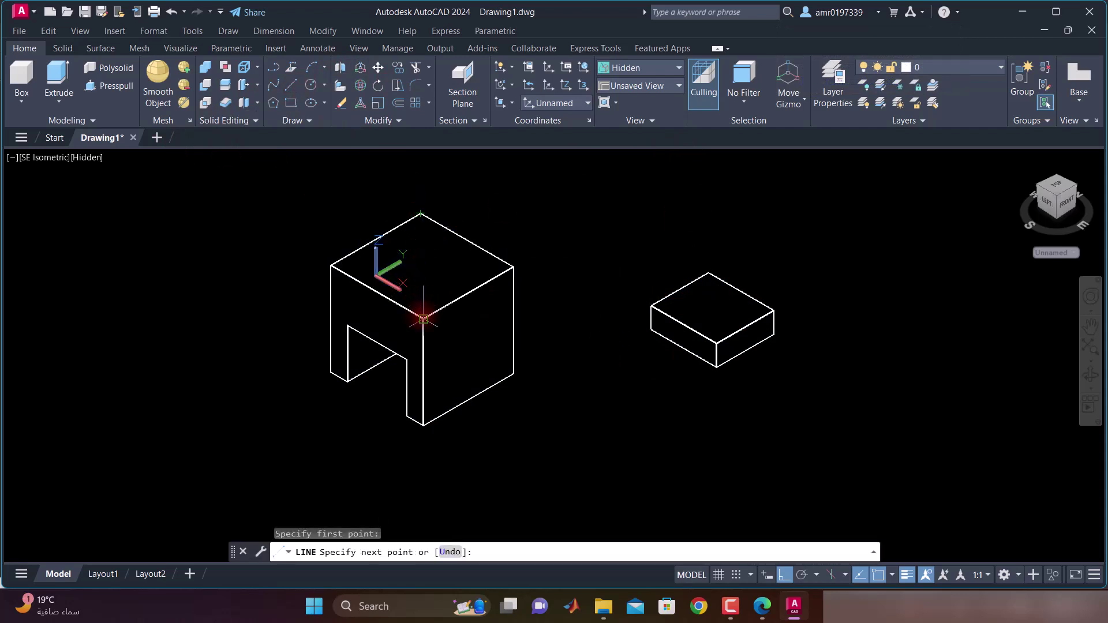
click(423, 319)
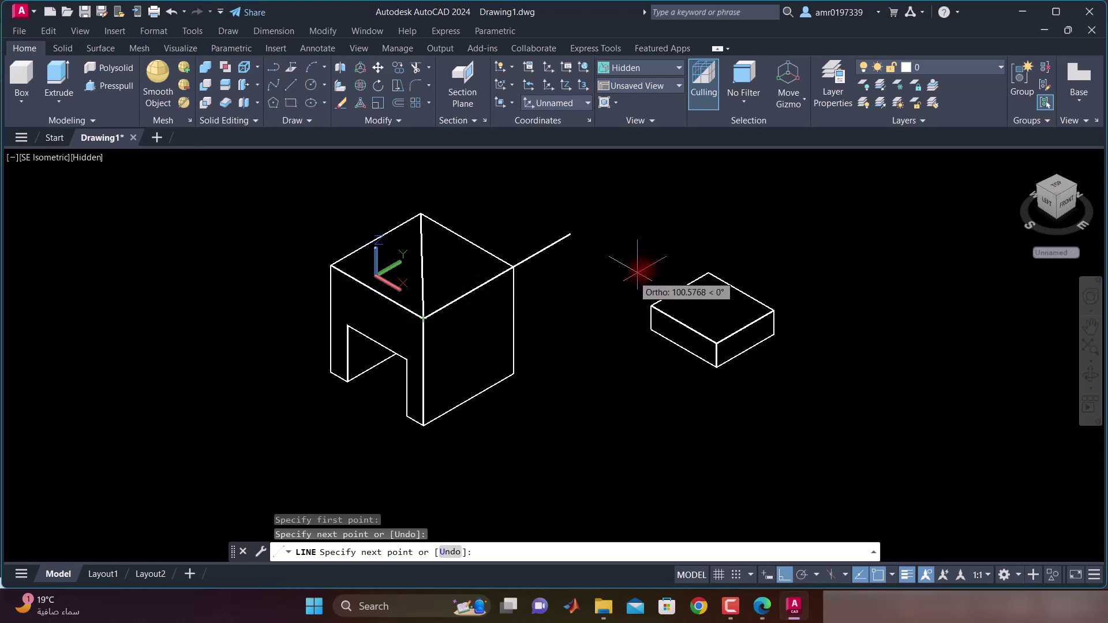
key(Escape)
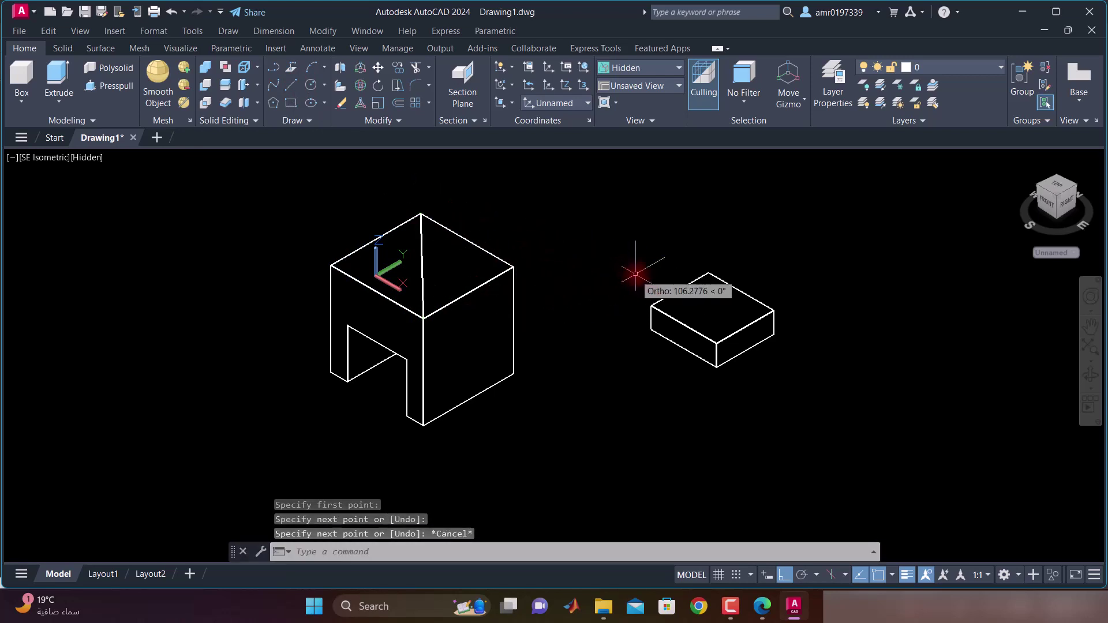
click(291, 85)
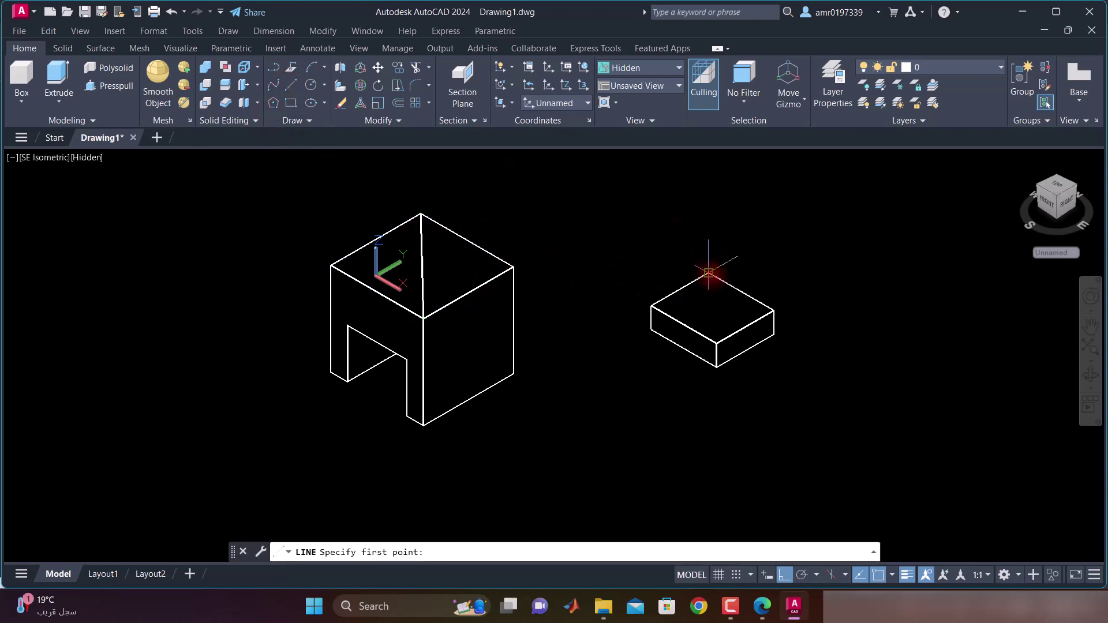
click(708, 272)
click(716, 342)
key(Escape)
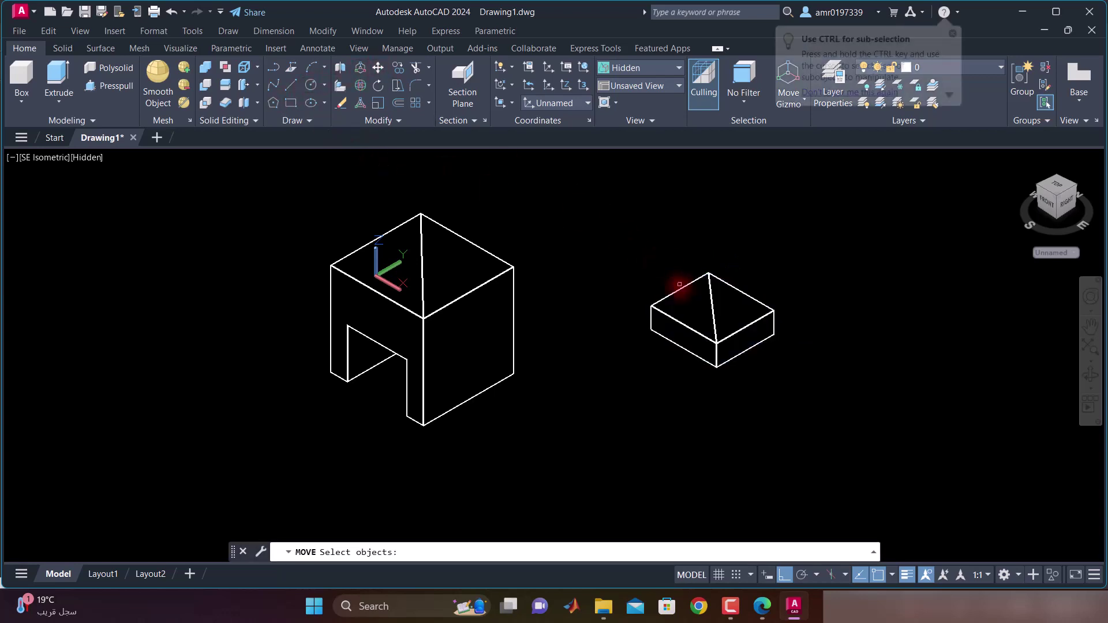
Move the slab from its diagonal midpoint to the midpoint of the block-top diagonal
click(680, 285)
key(Return)
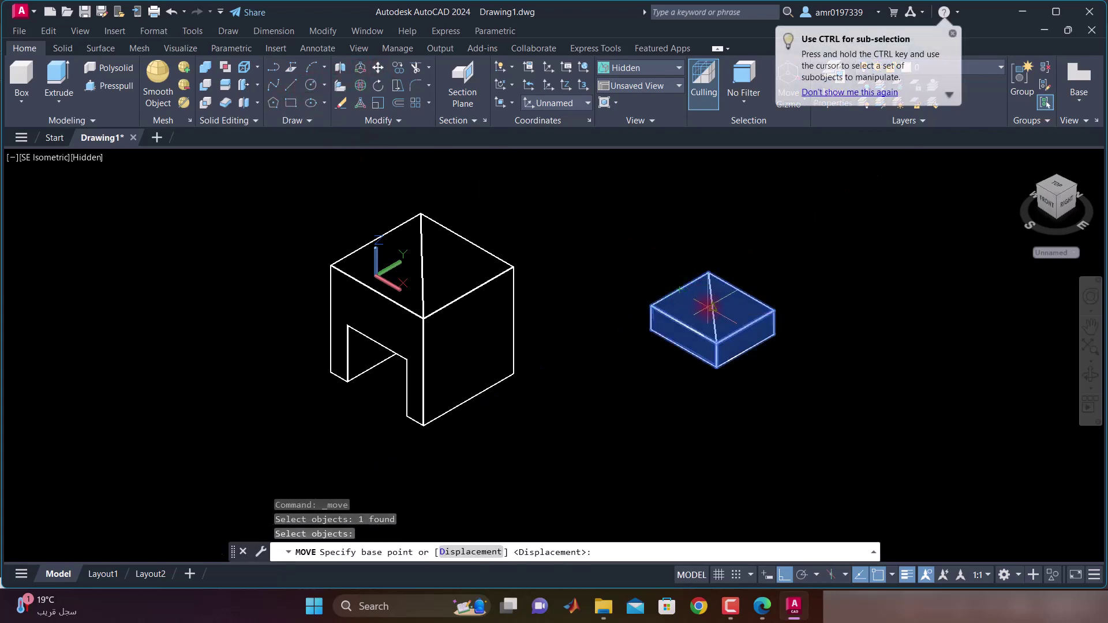
click(712, 308)
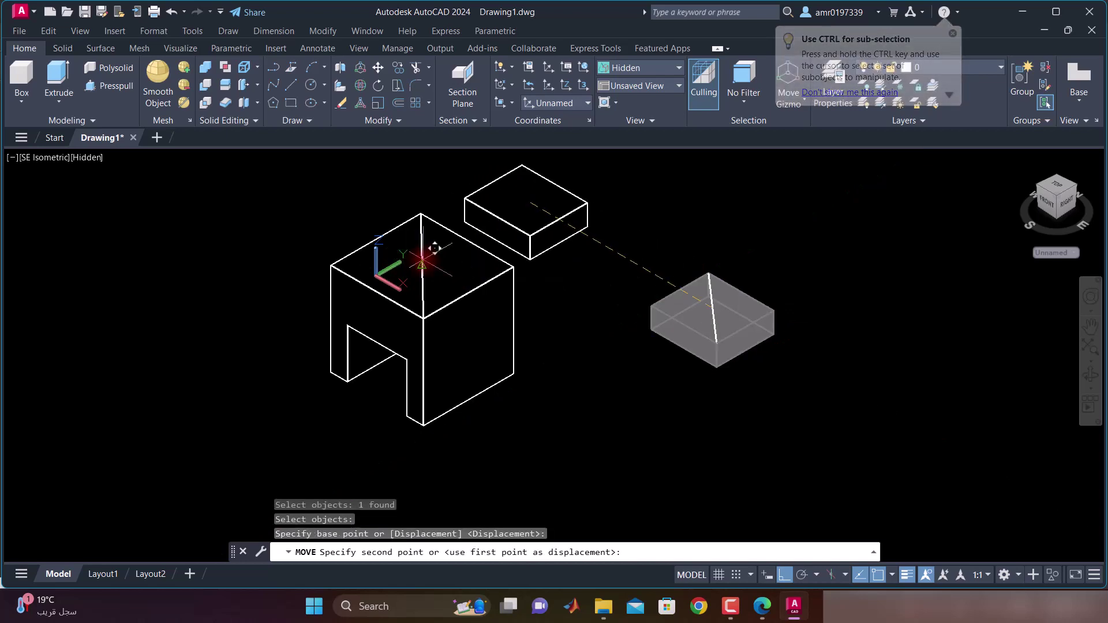
click(422, 263)
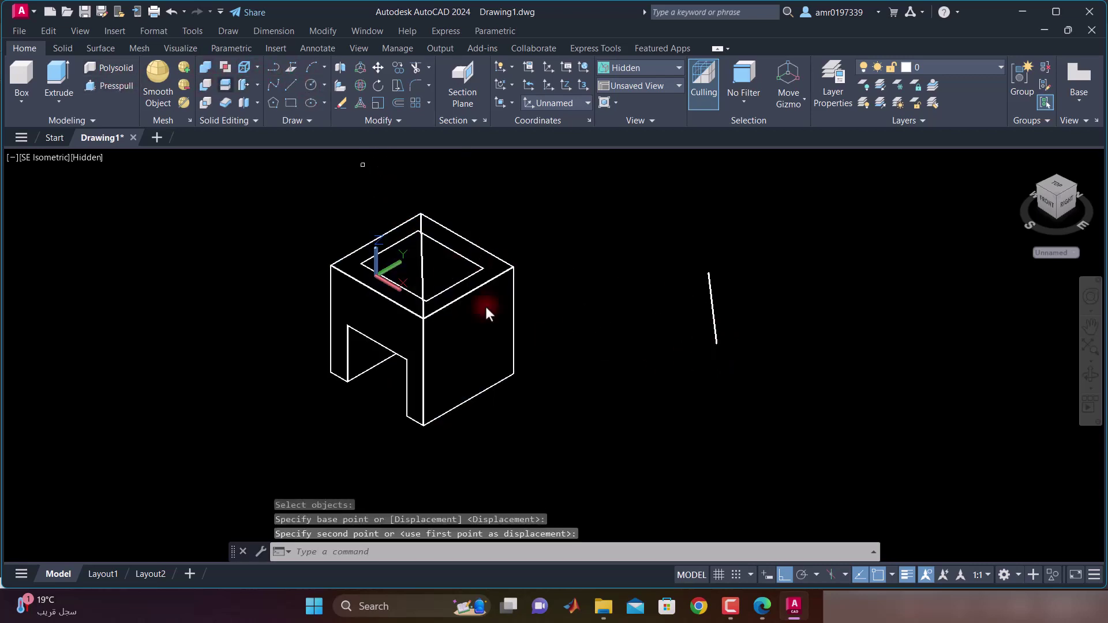
Subtract the slab from the block to cut a rectangular pocket in its top
click(470, 319)
key(Return)
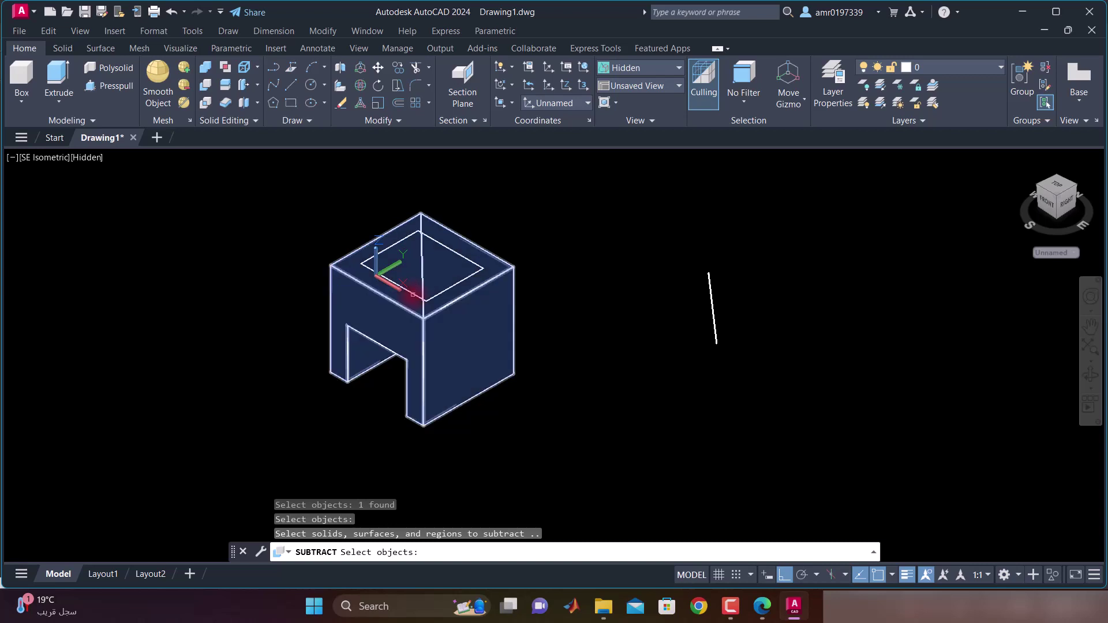
click(414, 291)
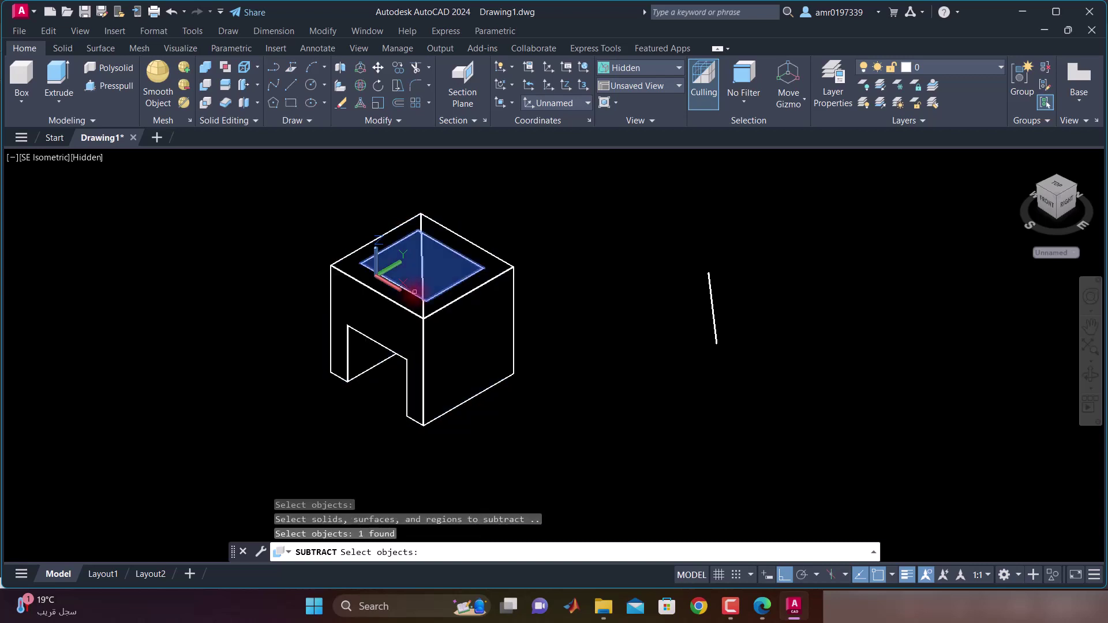
key(Return)
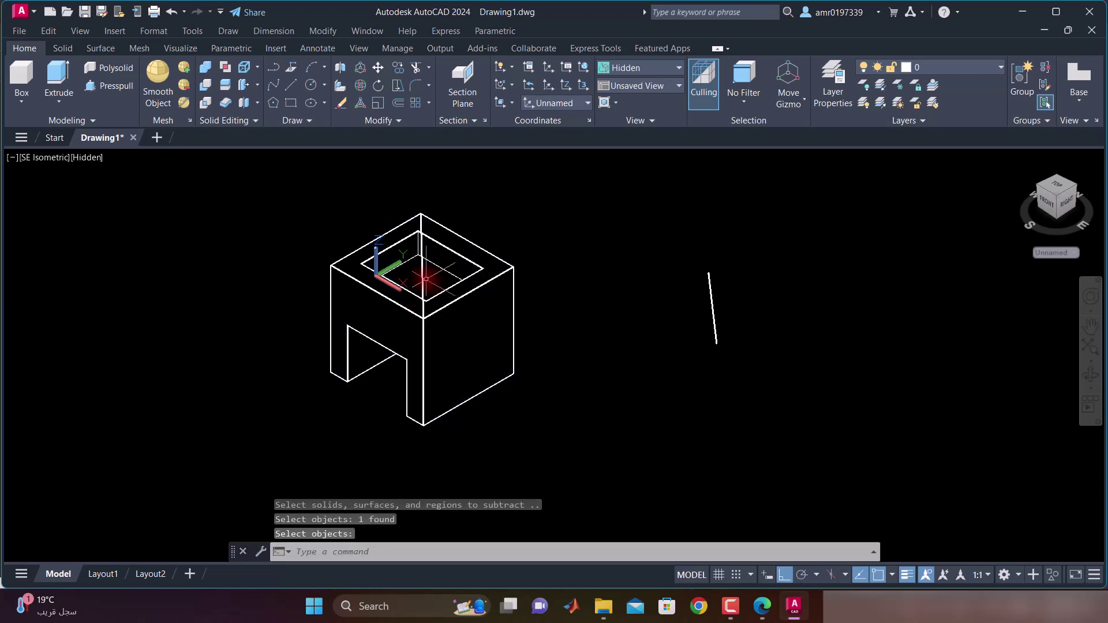
Try to select the block's guide line, undoing accidental deletions of the solid
key(Return)
key(Delete)
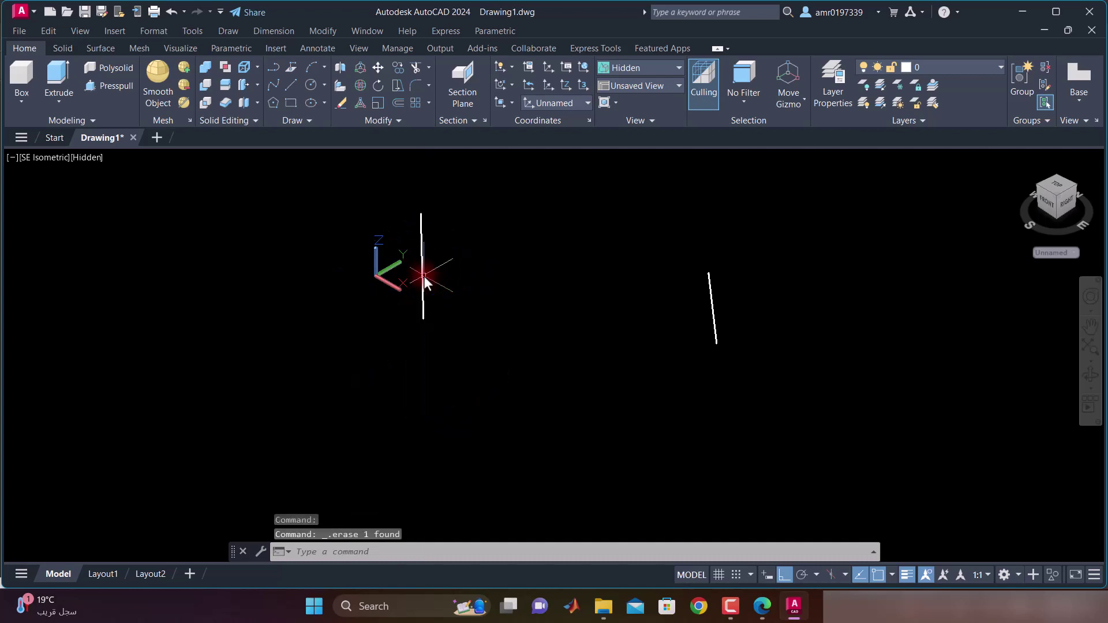
key(ctrl+z)
click(419, 272)
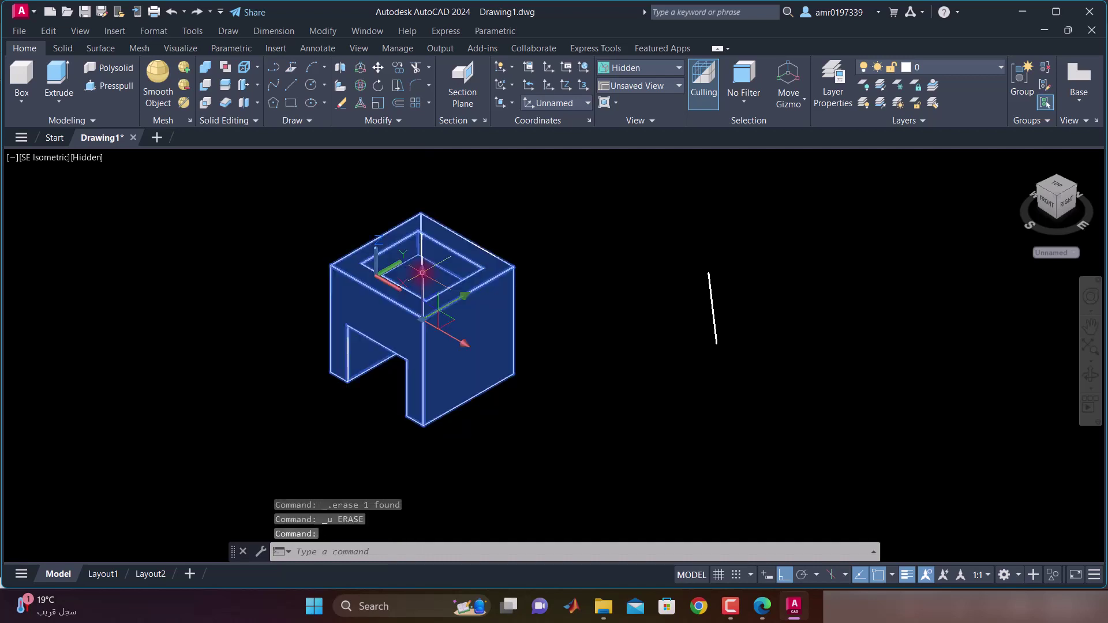
key(Delete)
key(ctrl+z)
click(423, 271)
key(Escape)
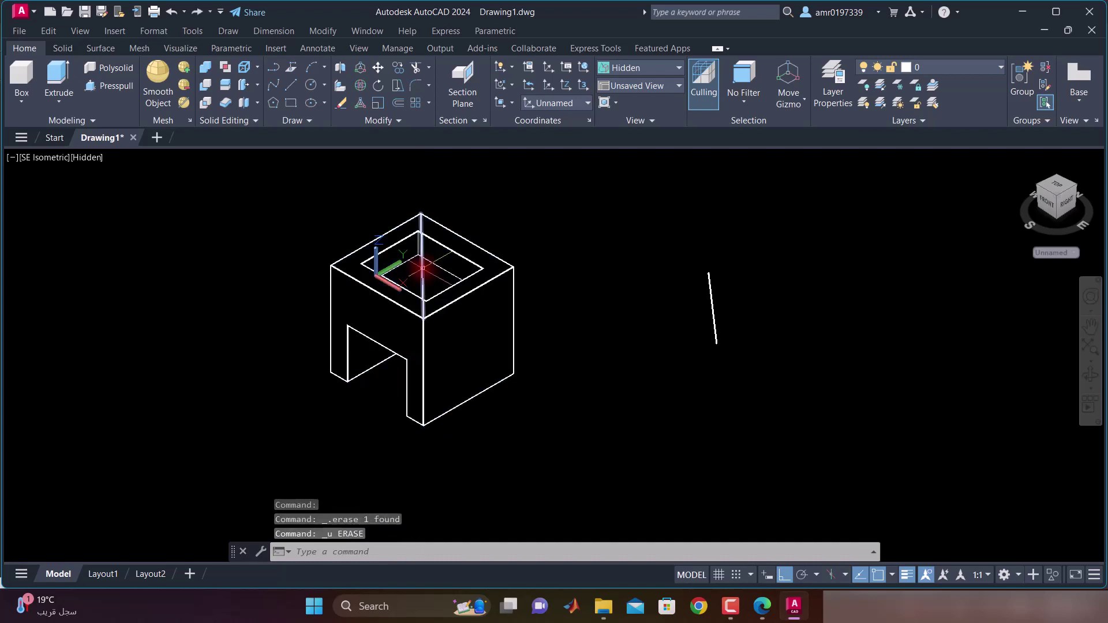
click(423, 270)
key(Escape)
Delete the block's diagonal guide line up close, then window-delete the remaining guide line
scroll(423, 267, up, 4)
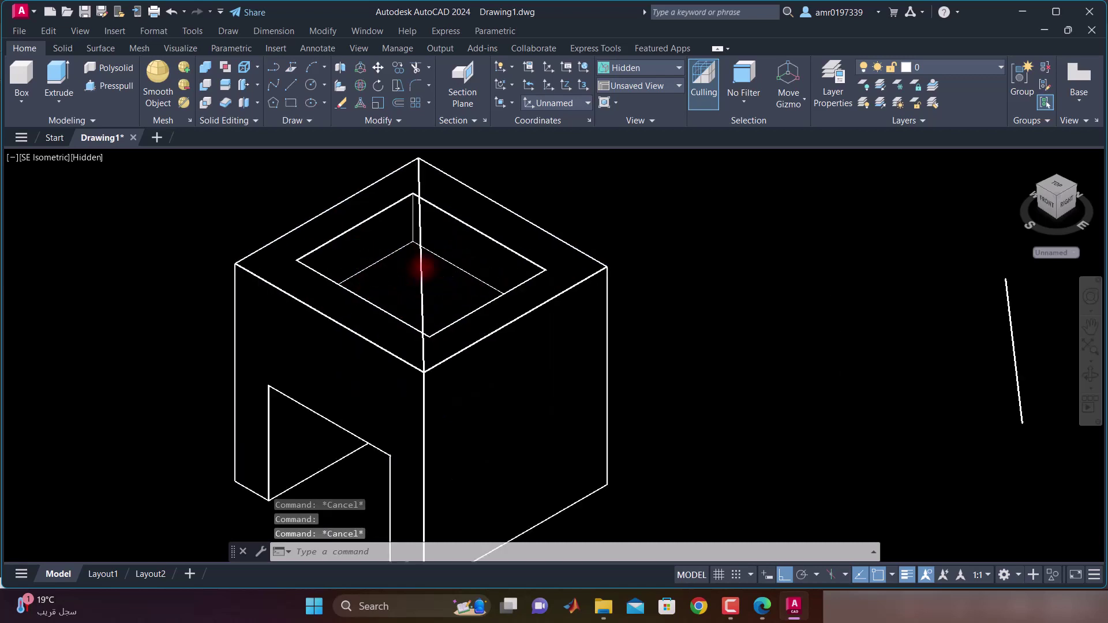
scroll(421, 254, up, 2)
click(419, 247)
key(Escape)
click(419, 245)
key(Delete)
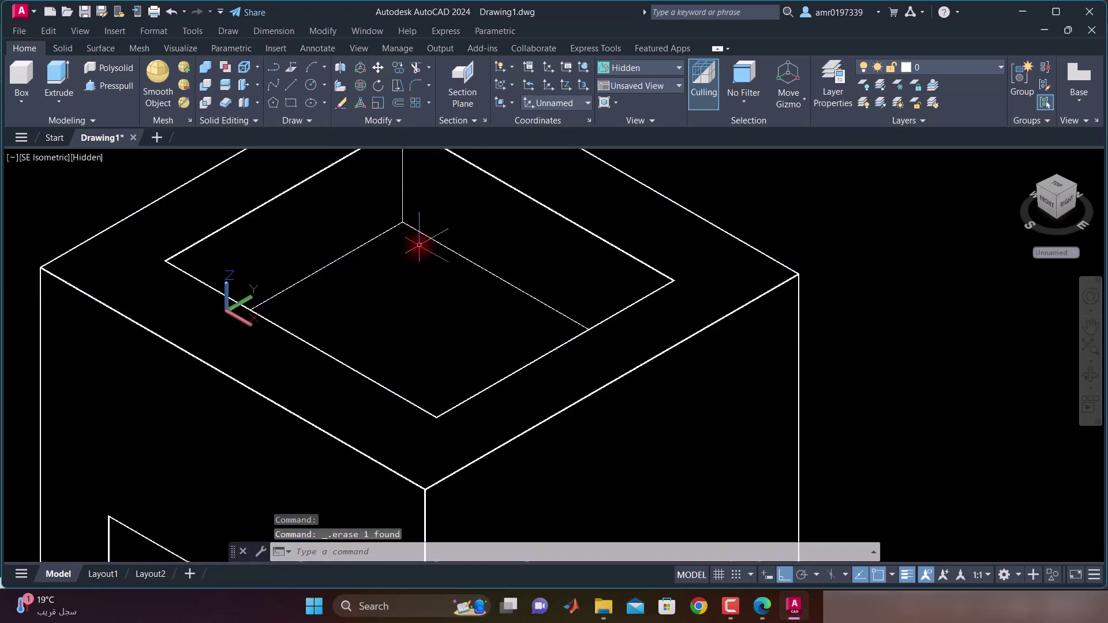
scroll(421, 240, down, 4)
scroll(700, 161, down, 2)
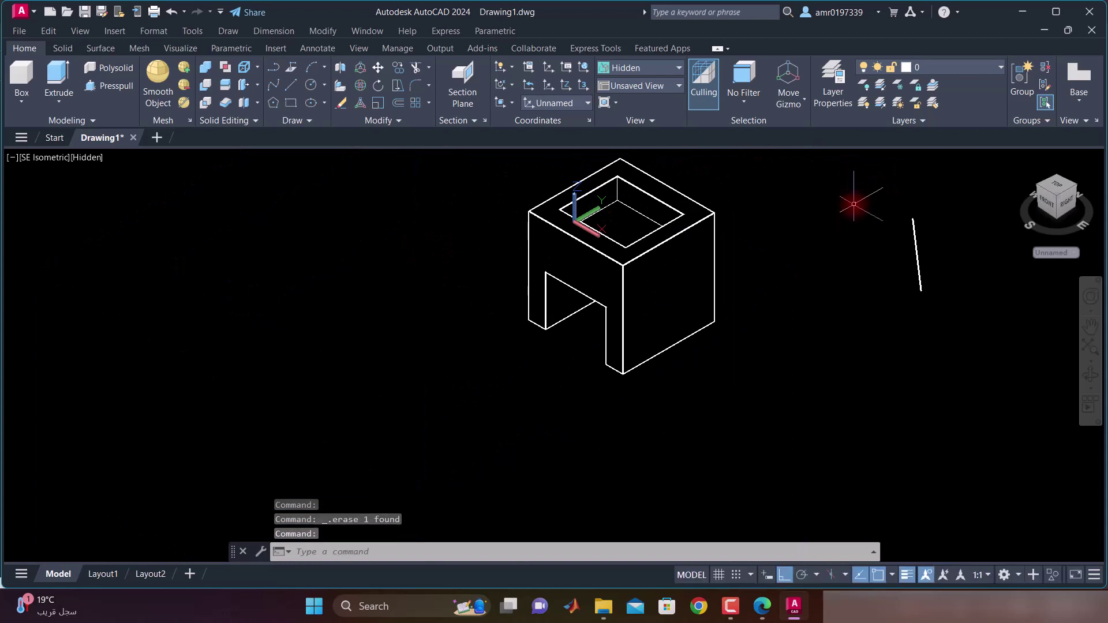
click(856, 178)
click(967, 322)
key(Delete)
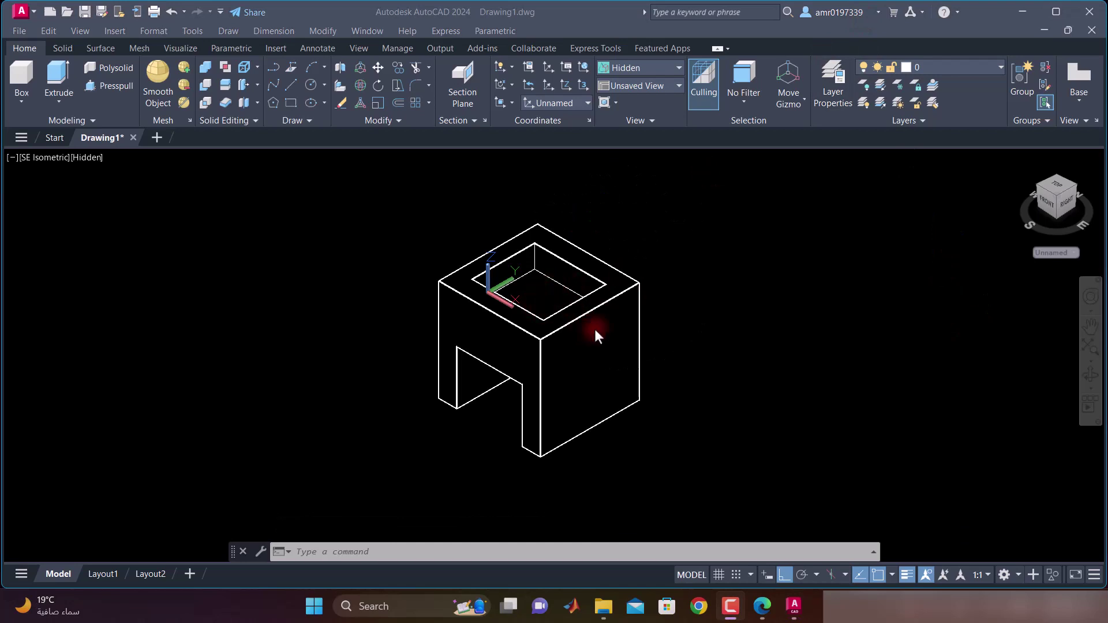
After checking the exam sheet, draw a diagonal guide line across the pocket floor
click(761, 605)
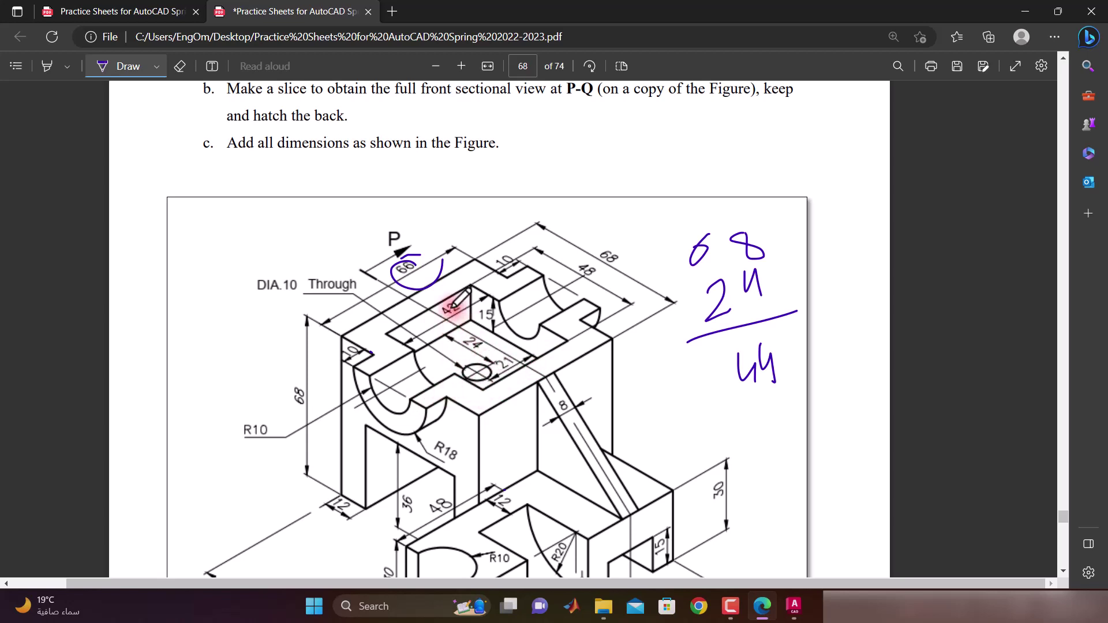
click(794, 605)
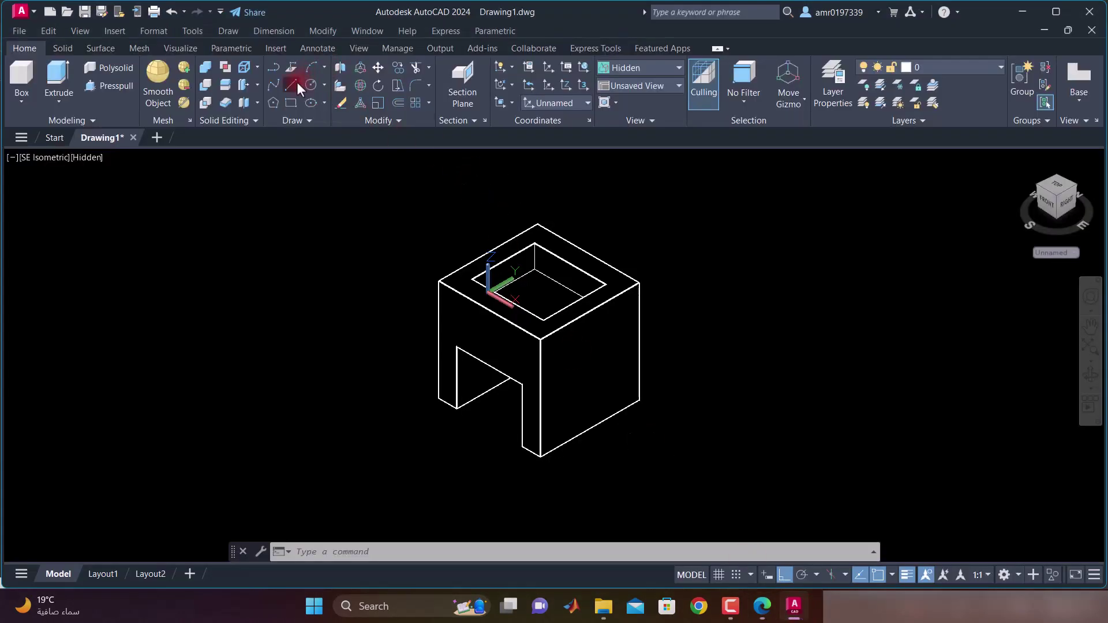
click(295, 85)
click(533, 243)
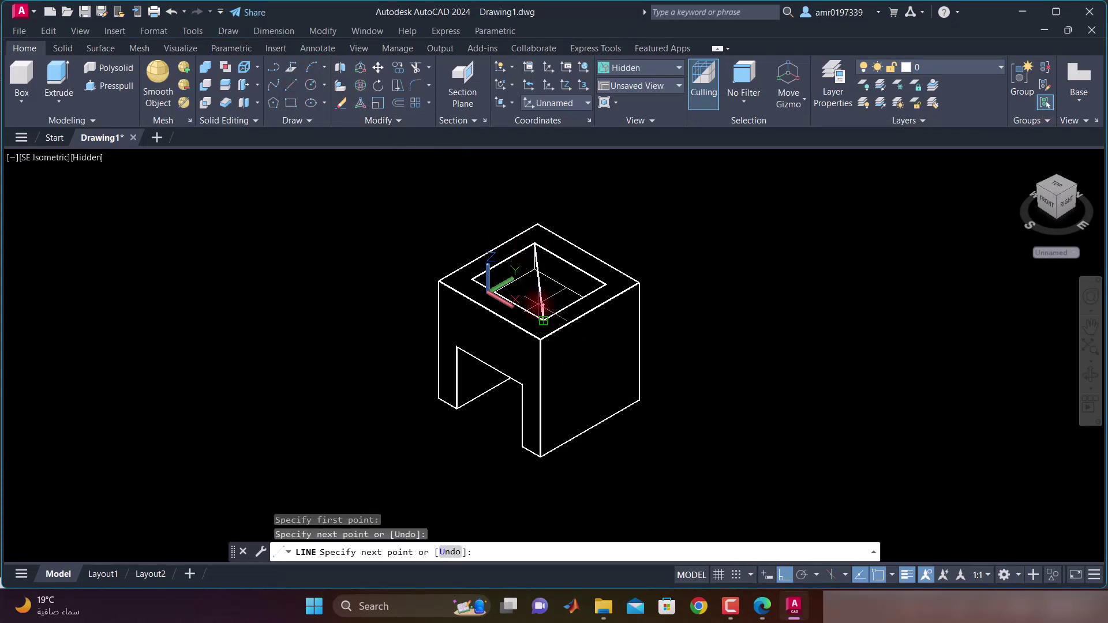
key(Escape)
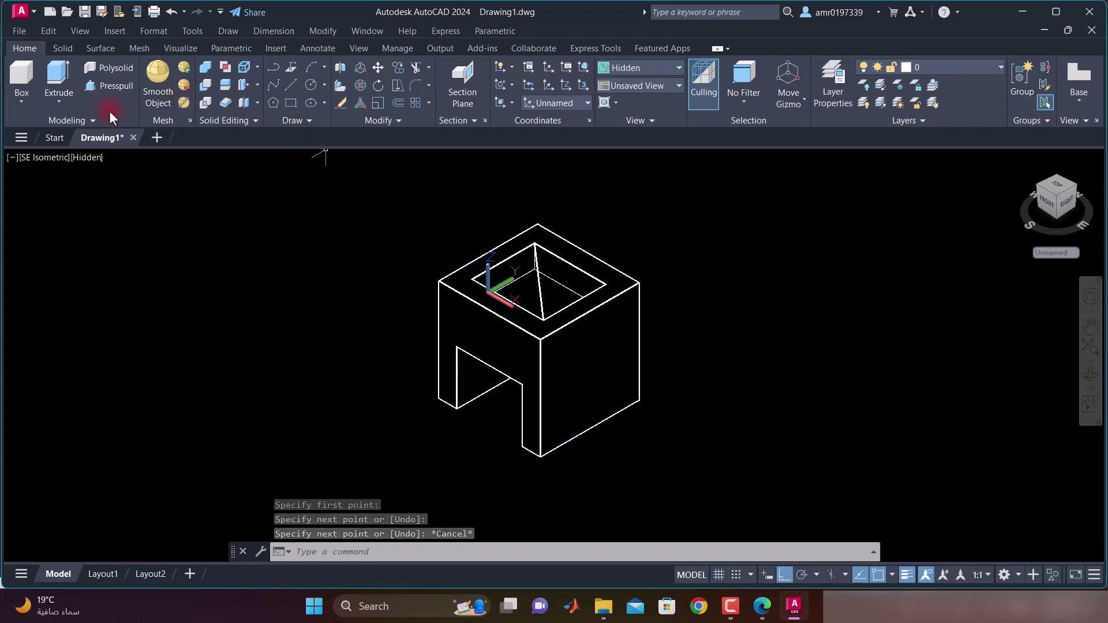
Start a cylinder centred at the pocket centre and check the DIA.10 label on the sheet
click(16, 91)
click(51, 154)
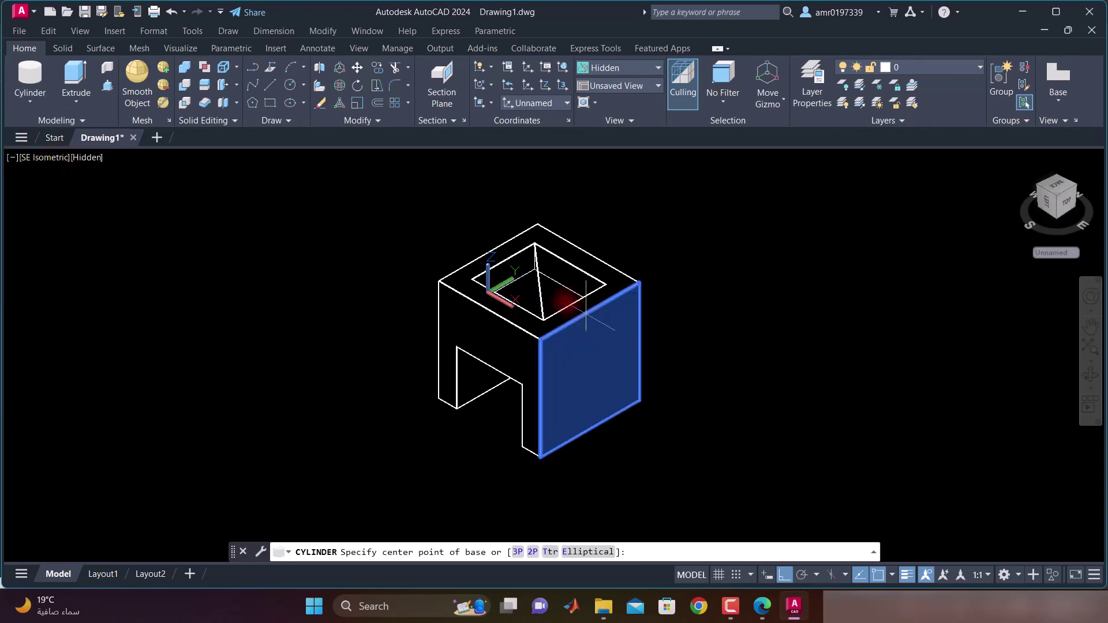
click(538, 281)
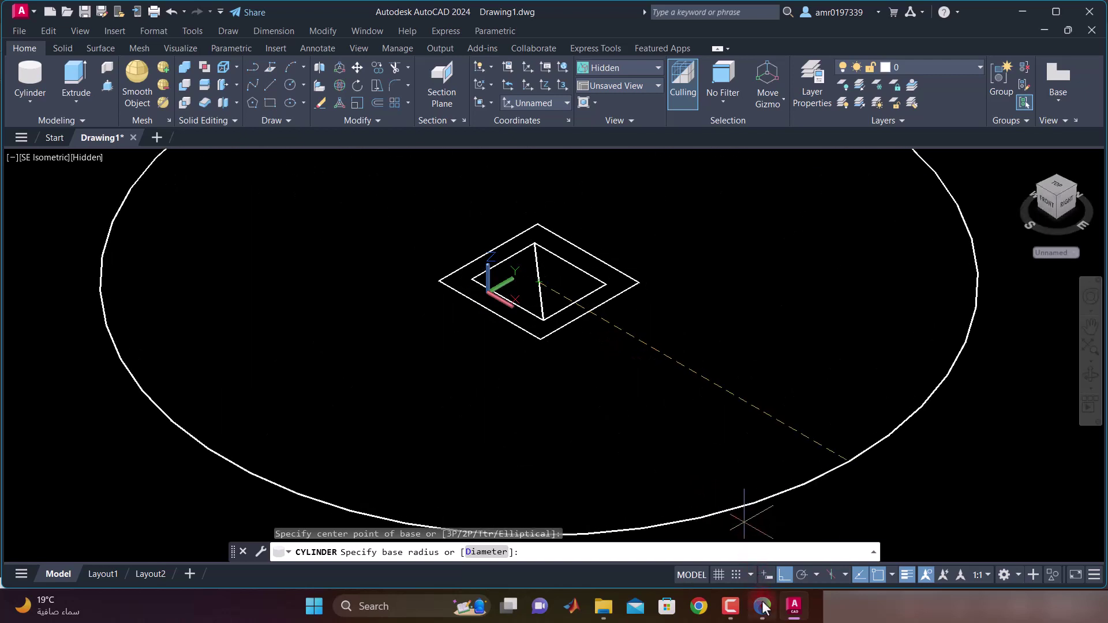
mouse_move(762, 606)
click(762, 519)
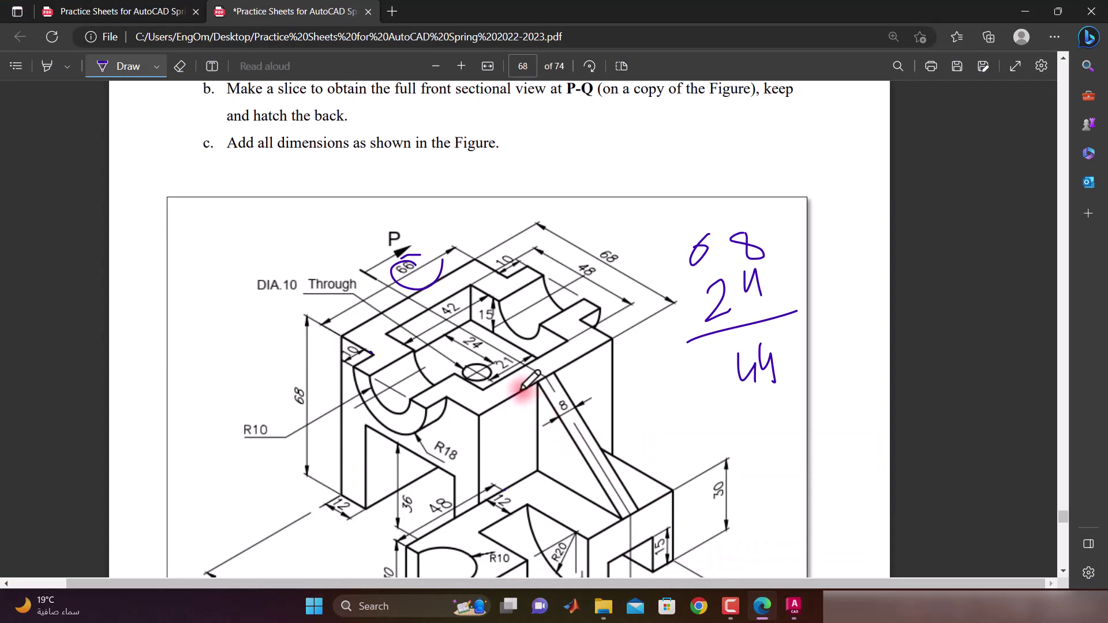
scroll(495, 351, down, 3)
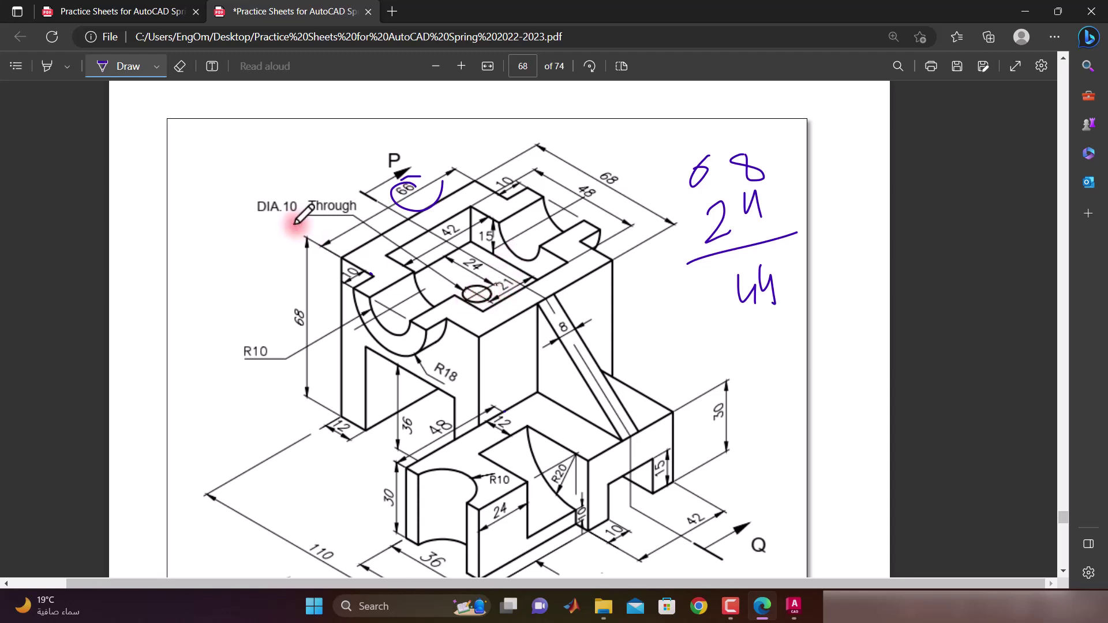
mouse_move(292, 227)
mouse_down()
mouse_move(247, 203)
mouse_move(253, 223)
mouse_up()
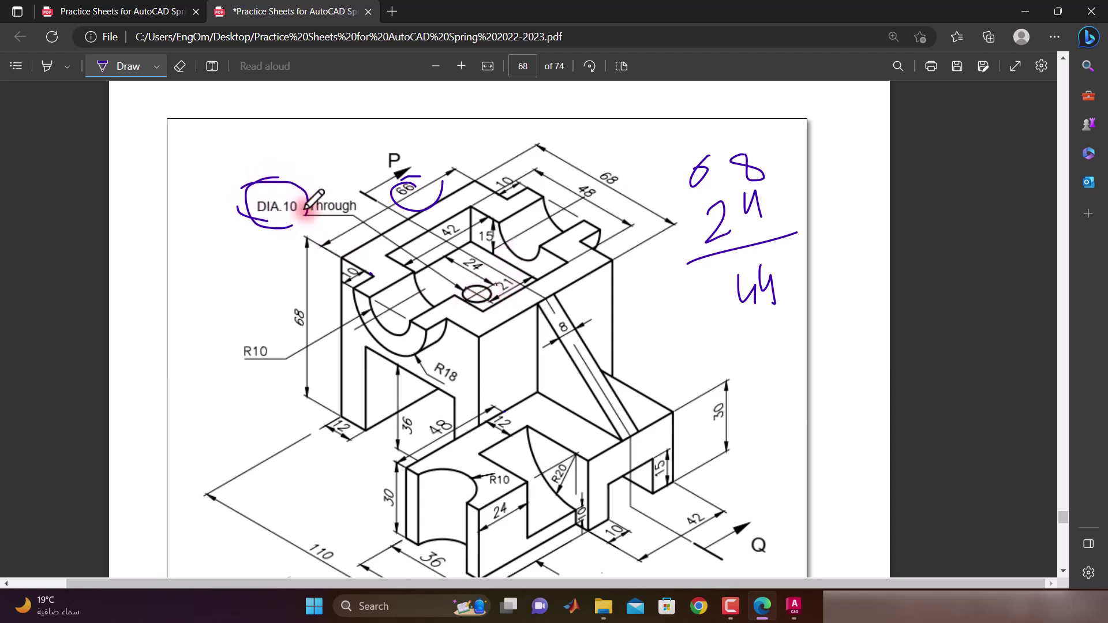
click(794, 606)
Give the cylinder a diameter of 10 and a height reaching through the block's bottom
text(D)
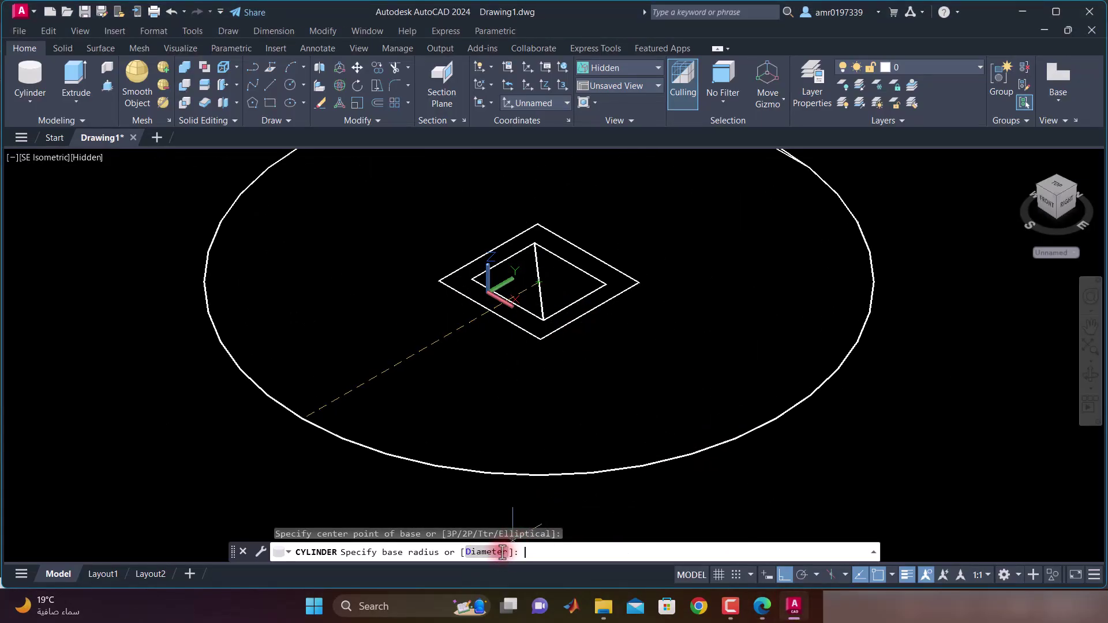
key(Return)
text(10)
key(Return)
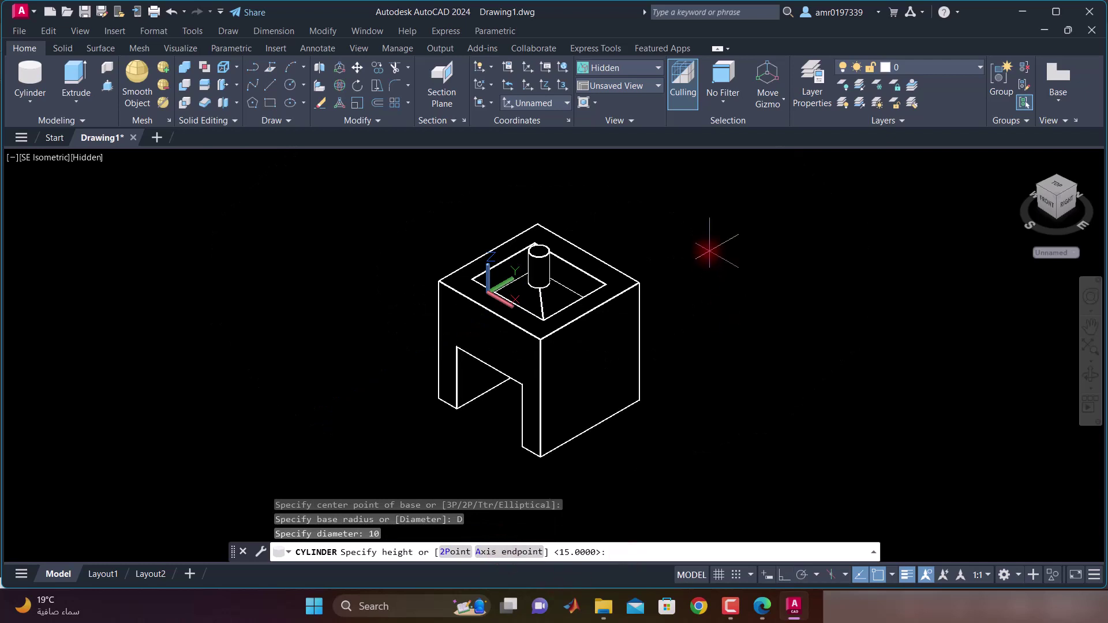
click(532, 486)
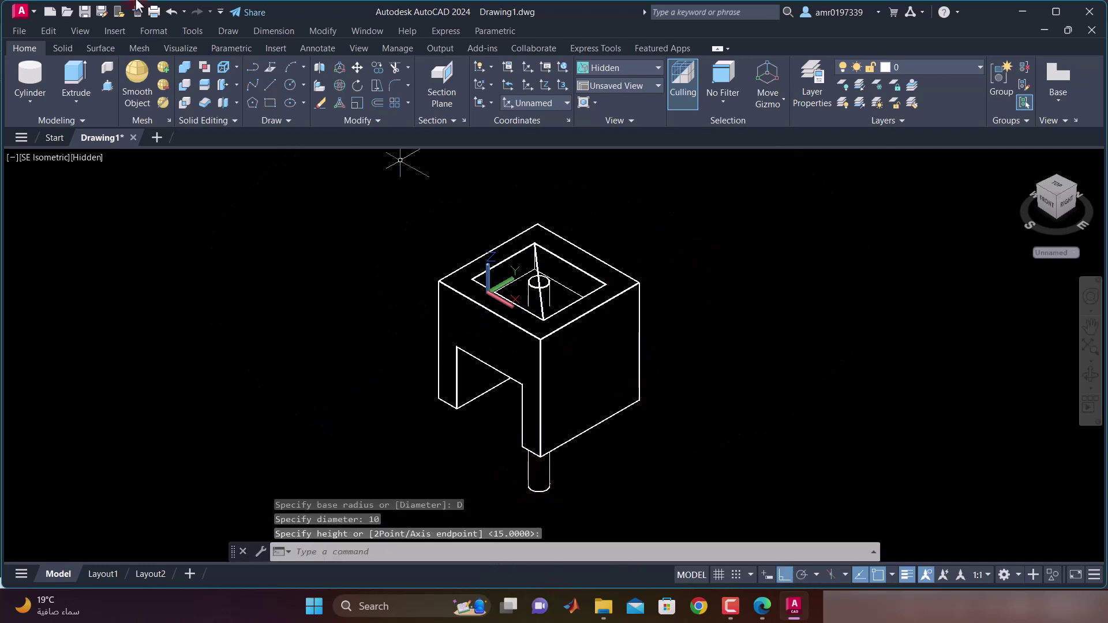
Subtract the cylinder from the block, leaving a 10-diameter through hole
click(440, 282)
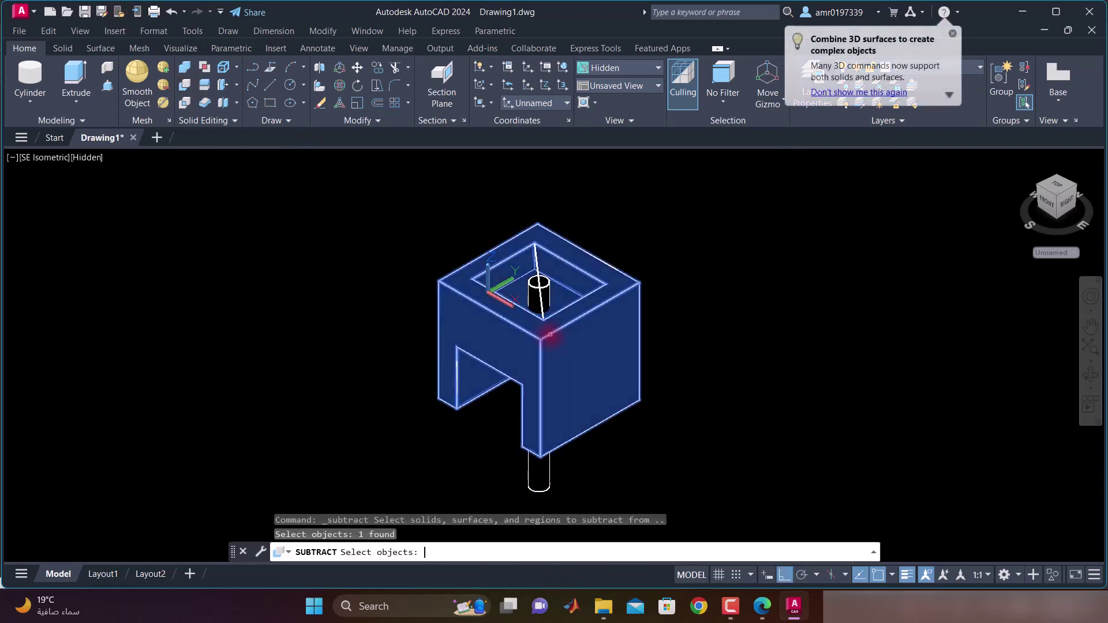
right_click(415, 255)
click(537, 486)
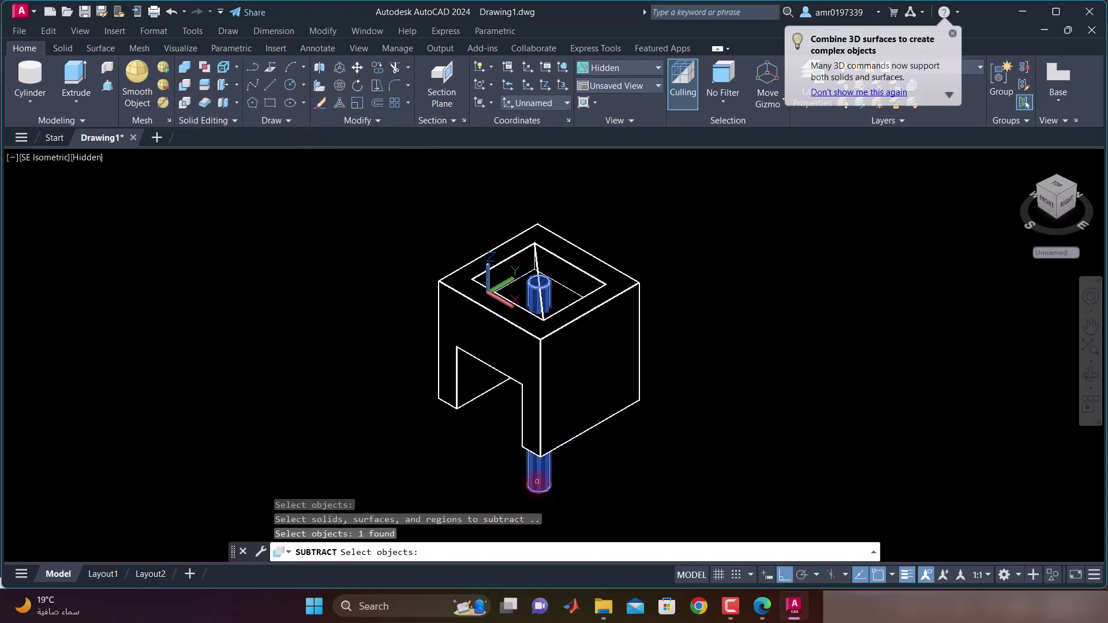
right_click(540, 478)
Delete the leftover pocket guide lines, zoom in on the block, and show the exam sheet
click(541, 301)
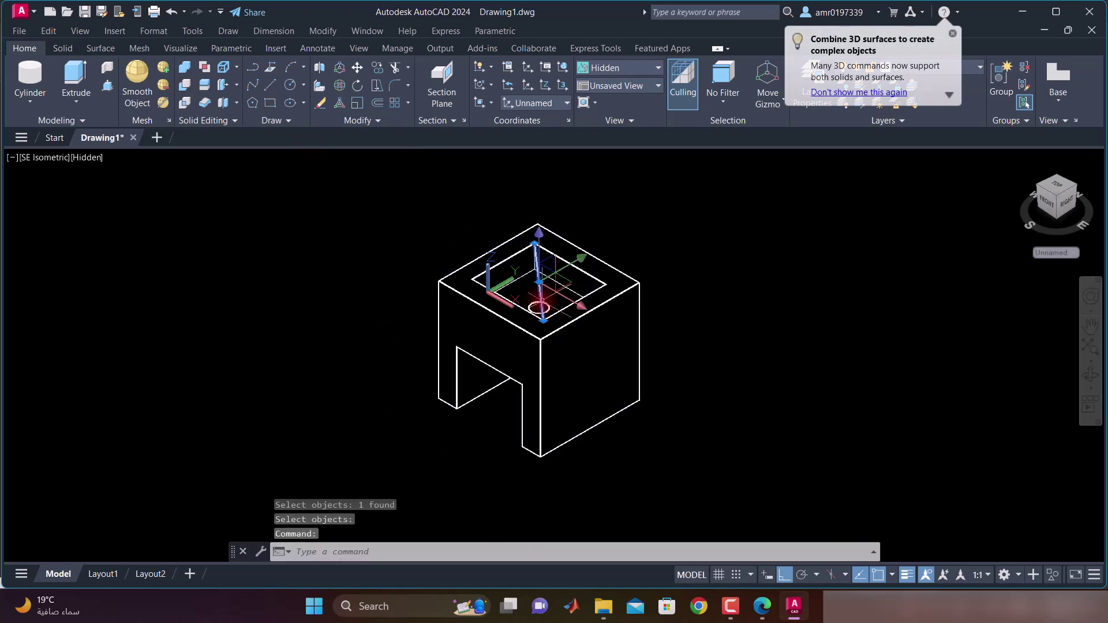
key(Delete)
scroll(597, 303, up, 2)
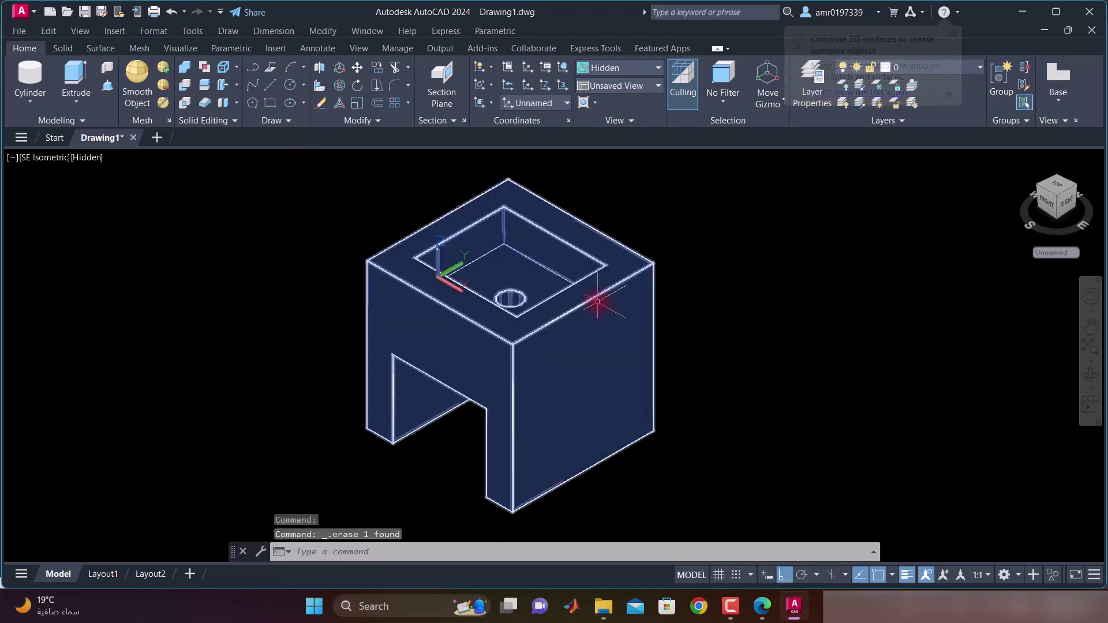
middle_drag(595, 301, 548, 314)
click(762, 606)
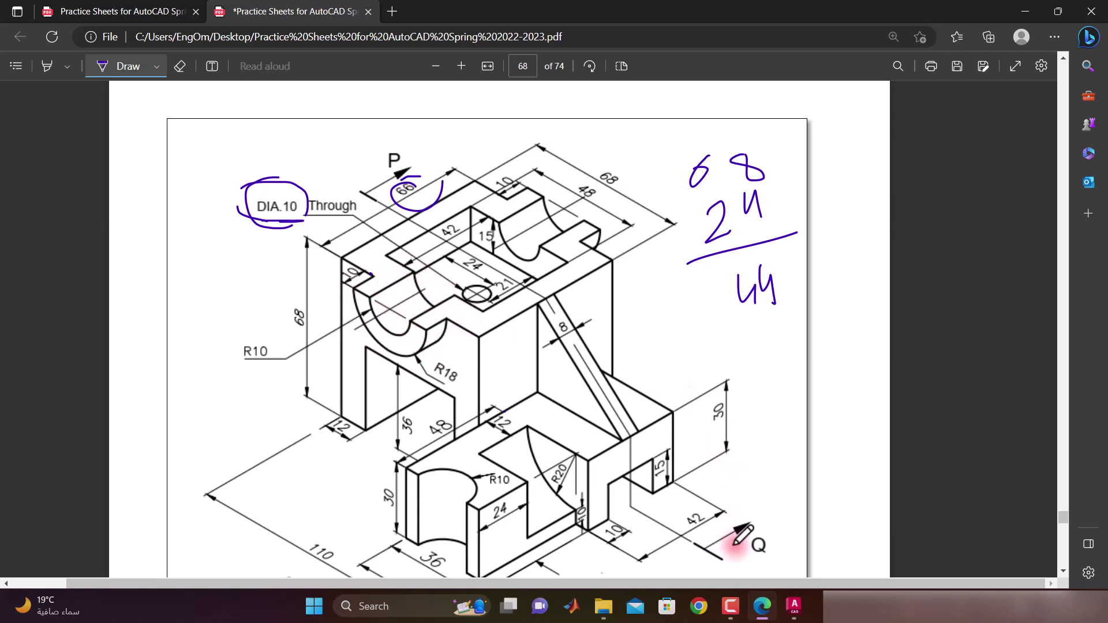
Ink a mark beside the 10 dimension at the bracket's top-left corner, then return to AutoCAD
click(793, 606)
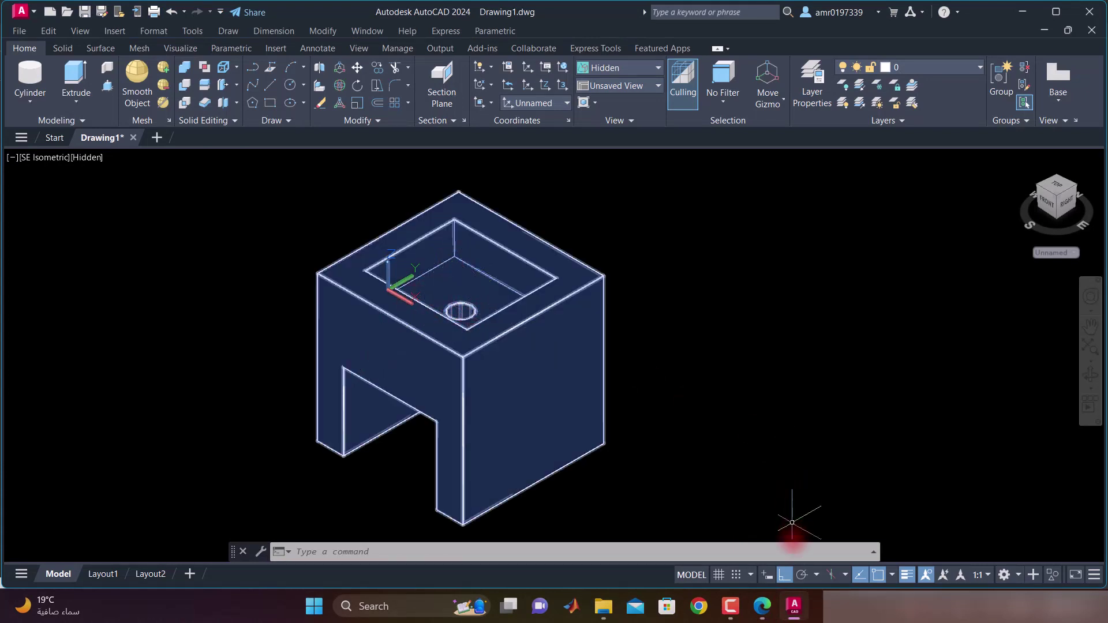
click(762, 606)
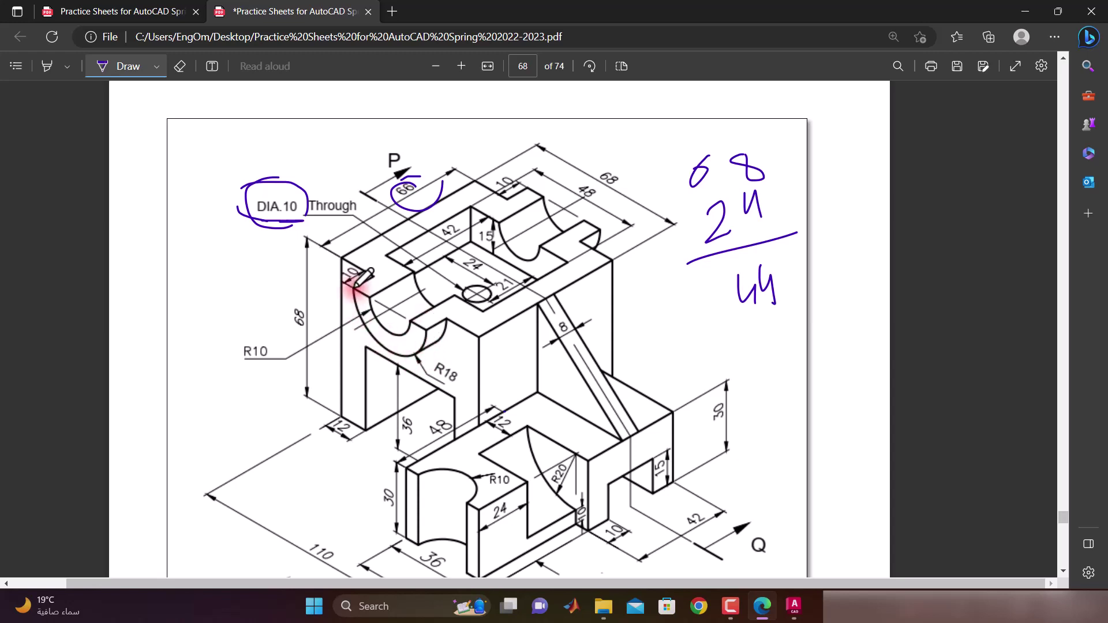
drag(359, 286, 381, 278)
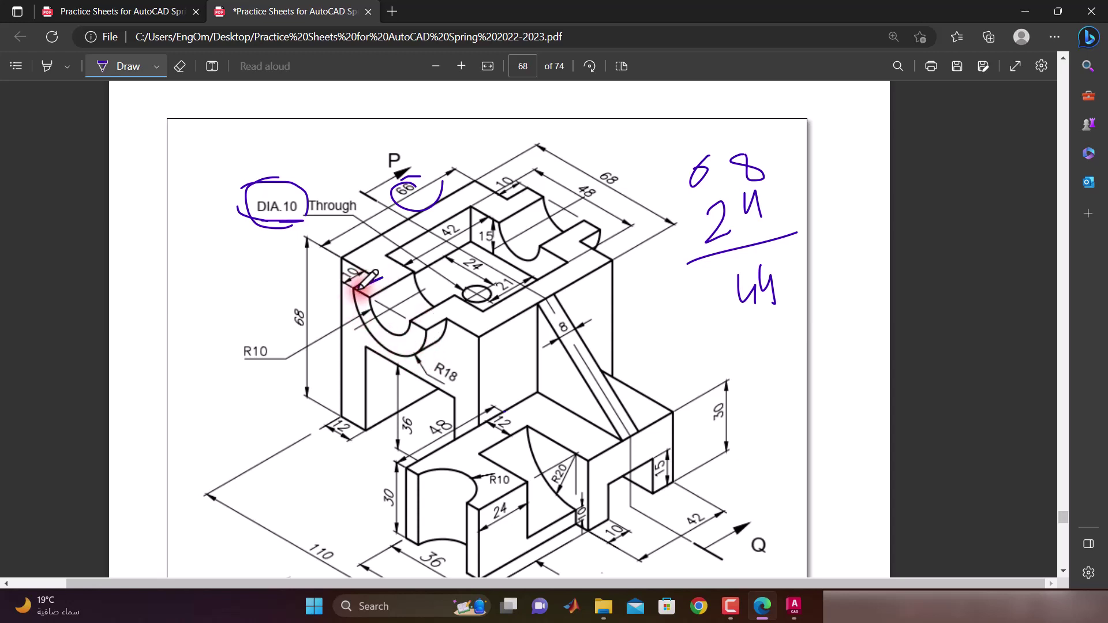
click(792, 607)
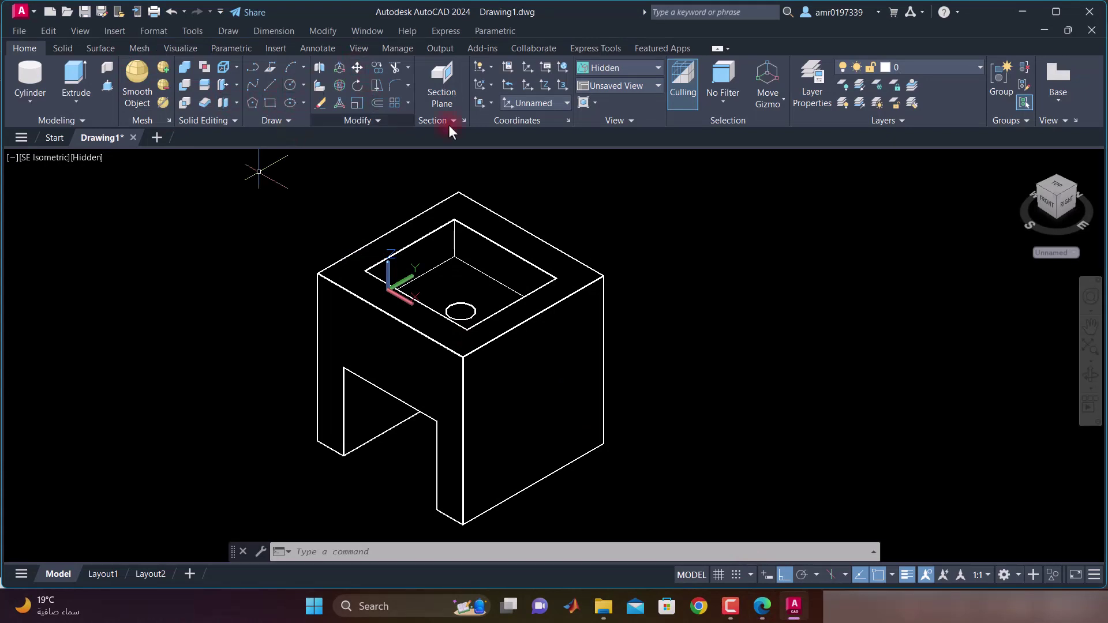
Align the UCS to the notched front face and draw a radius-18 circle beside the block
click(484, 185)
click(434, 370)
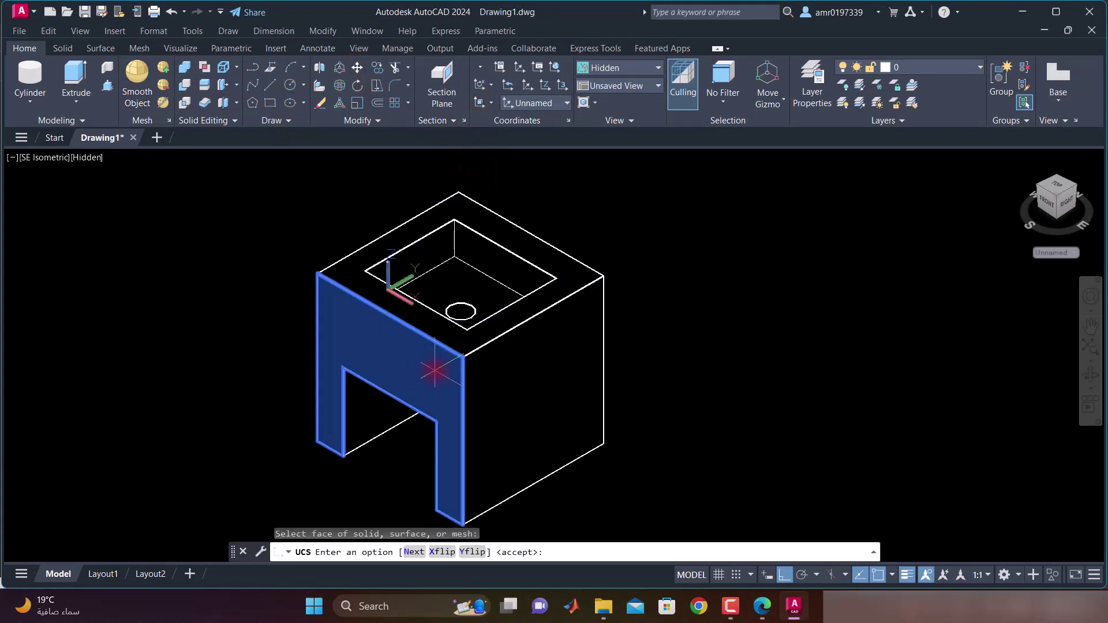
key(Return)
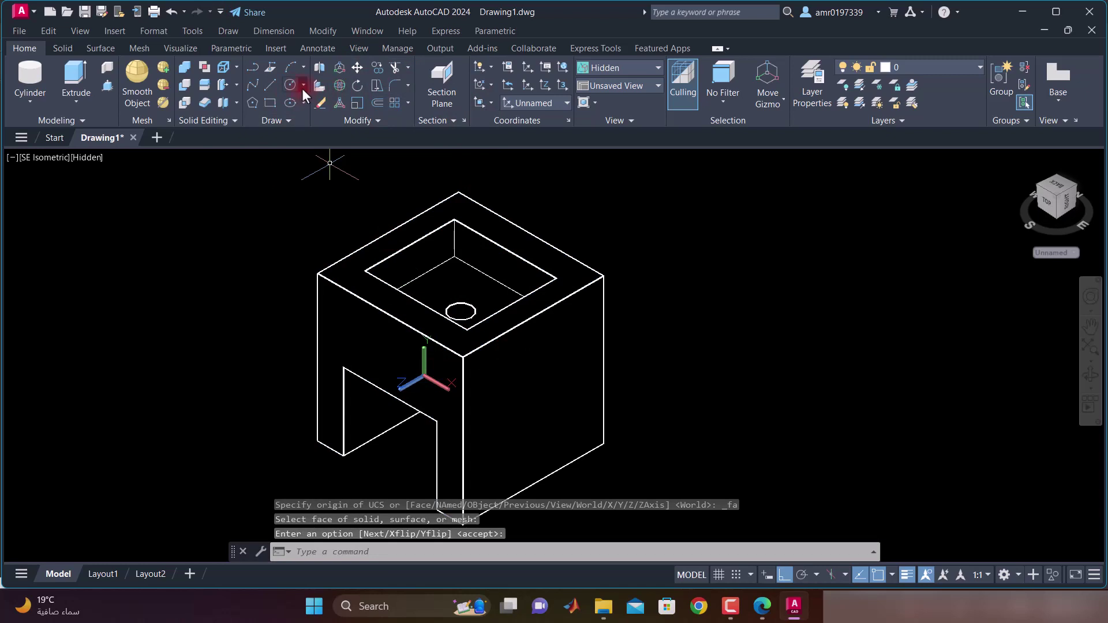
click(302, 87)
click(300, 111)
click(122, 333)
text(18)
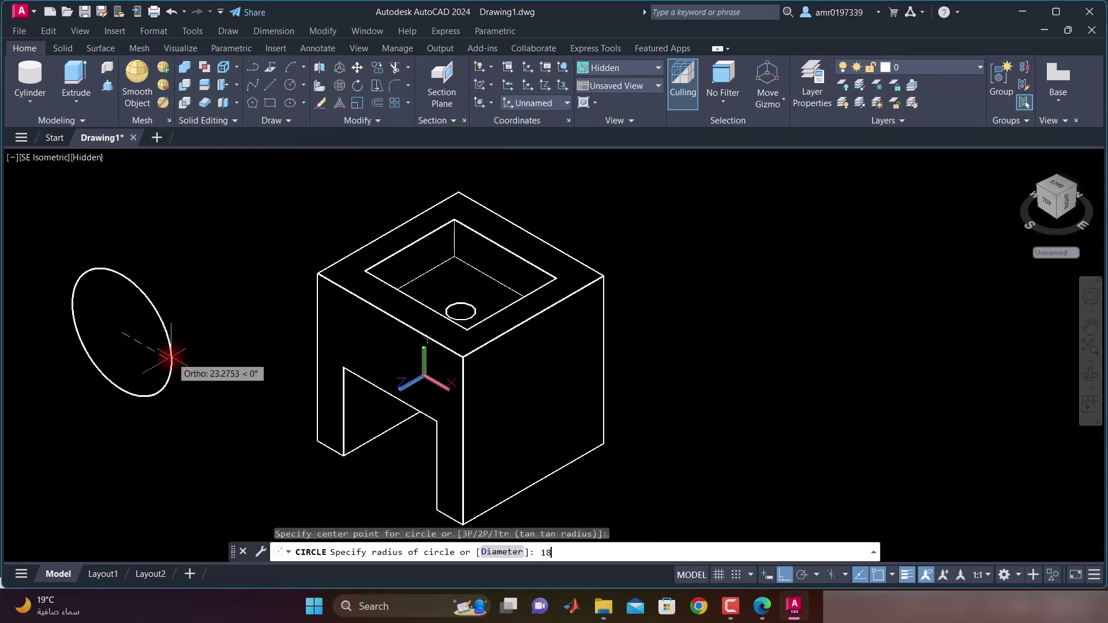
key(Return)
Halve the circle with a line across it and trim away its upper arc
click(267, 85)
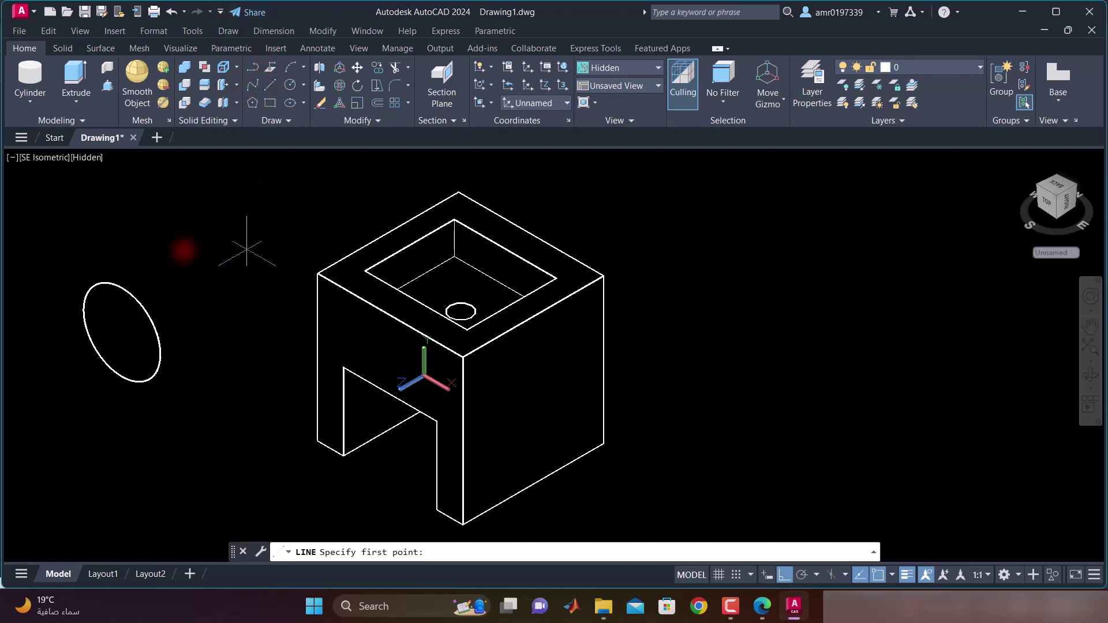
click(160, 354)
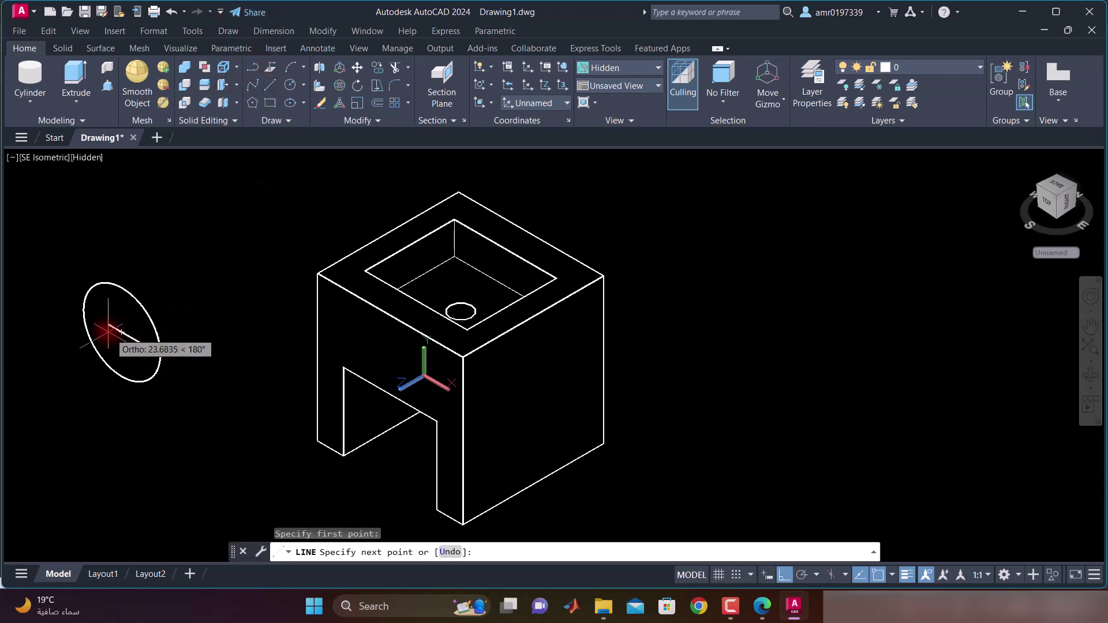
click(86, 312)
key(Return)
key(Escape)
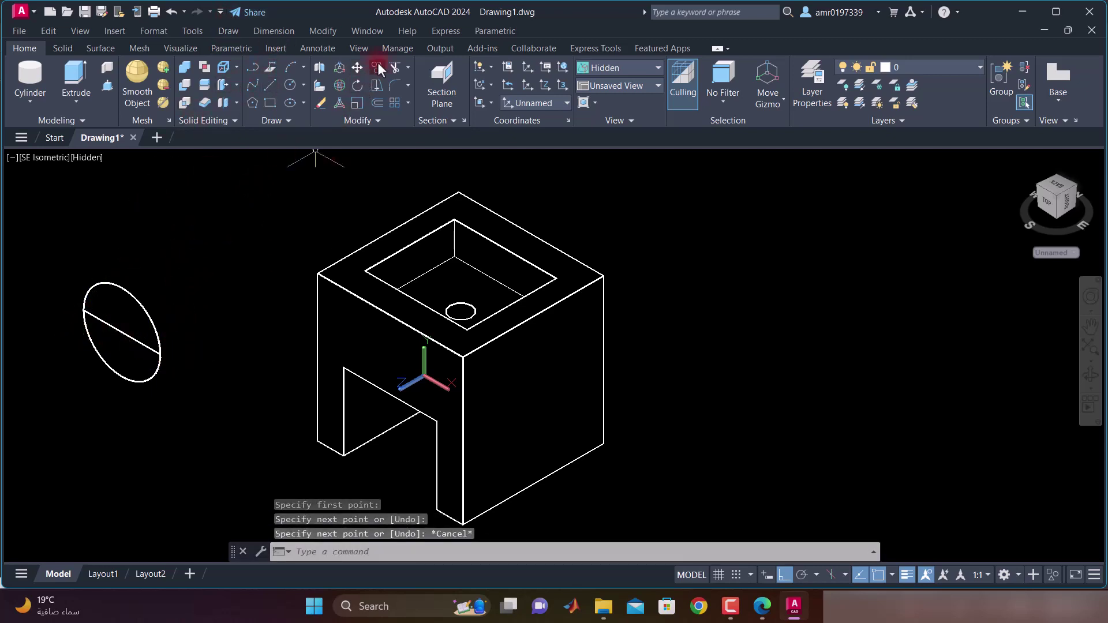
text(tr)
key(Return)
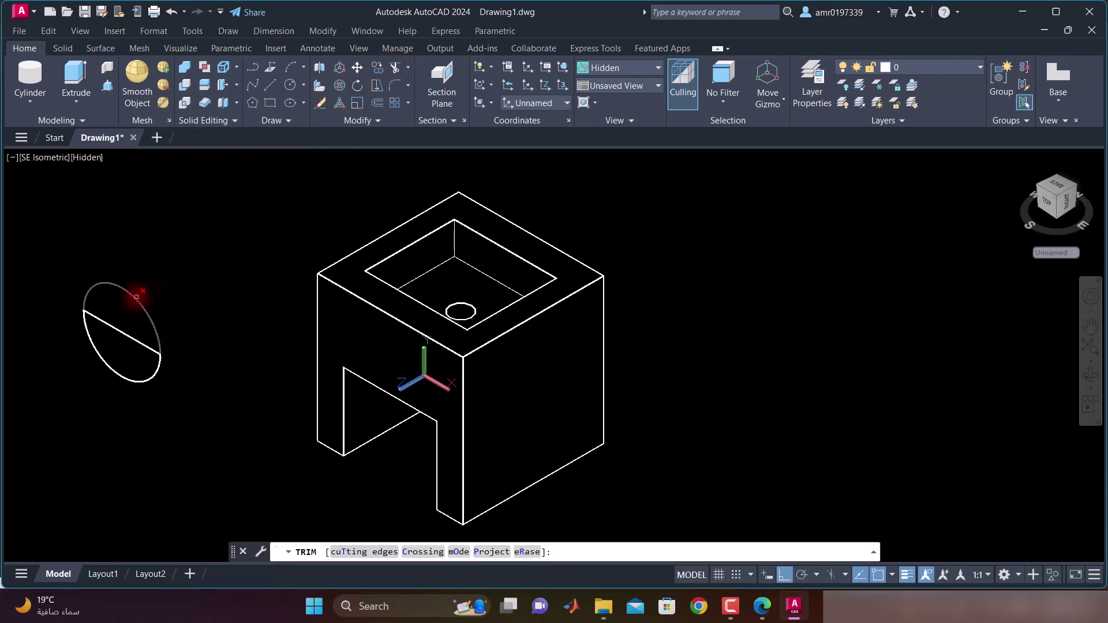
click(136, 296)
key(Escape)
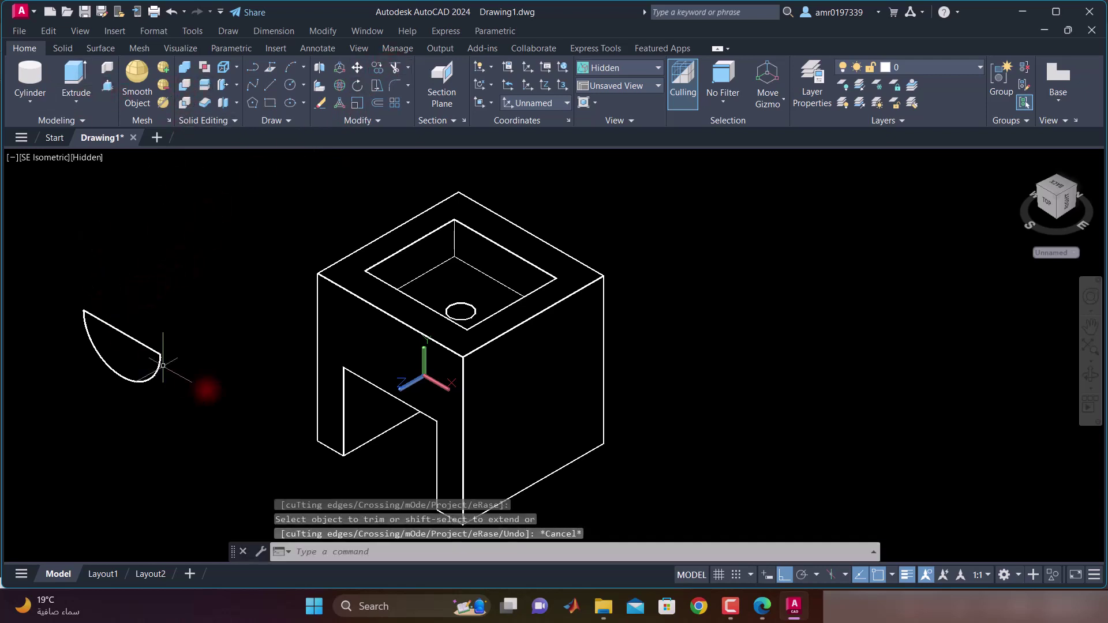
Convert the closed half-circle outline into a region with REG
text(reg)
key(Return)
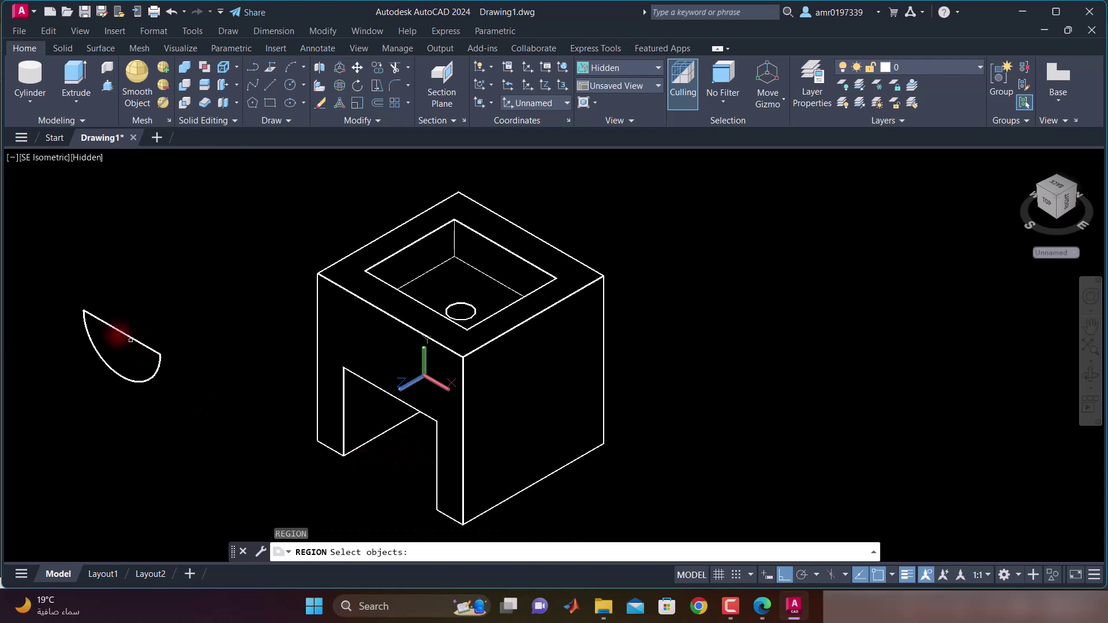
click(46, 282)
click(255, 478)
key(Return)
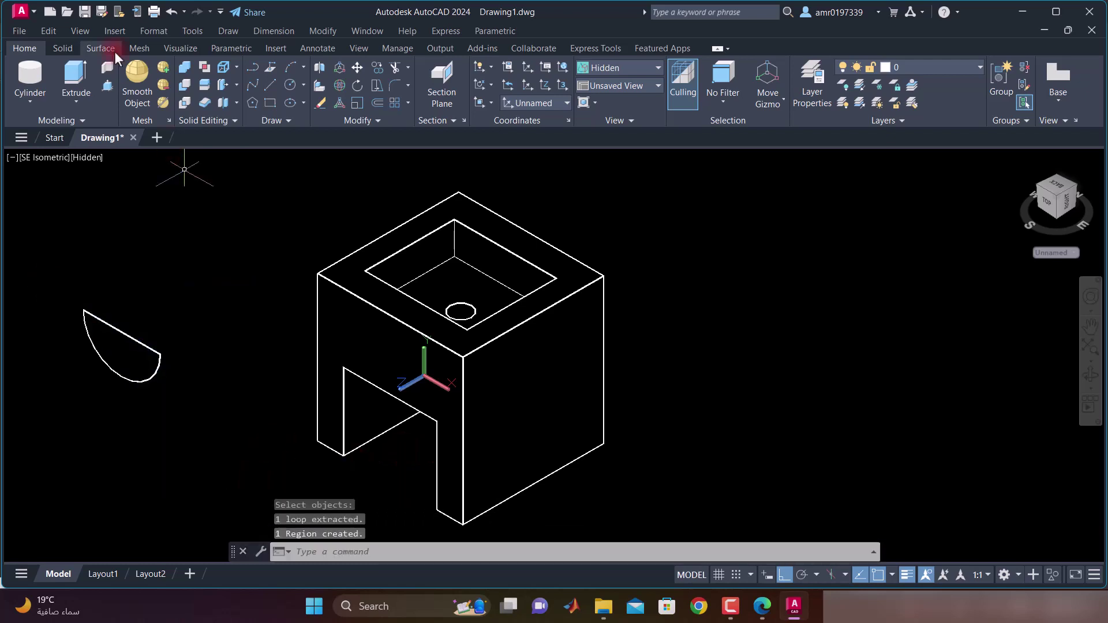
Extrude the semicircular region 10 units, confirming the 10 dimension on the exam sheet
click(76, 81)
click(115, 355)
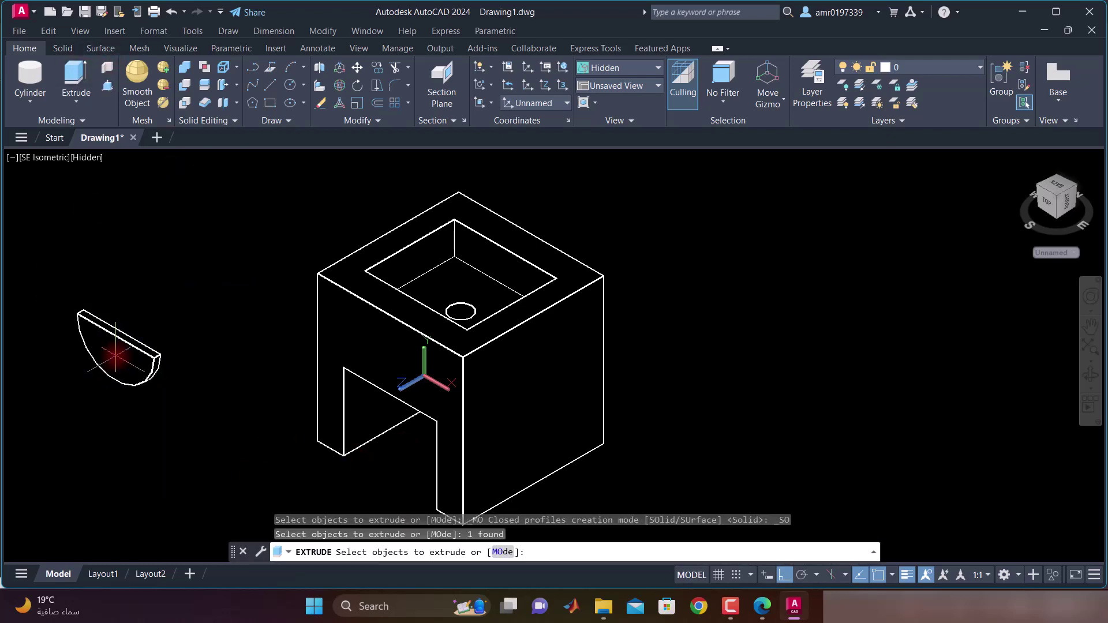
key(Return)
key(Return)
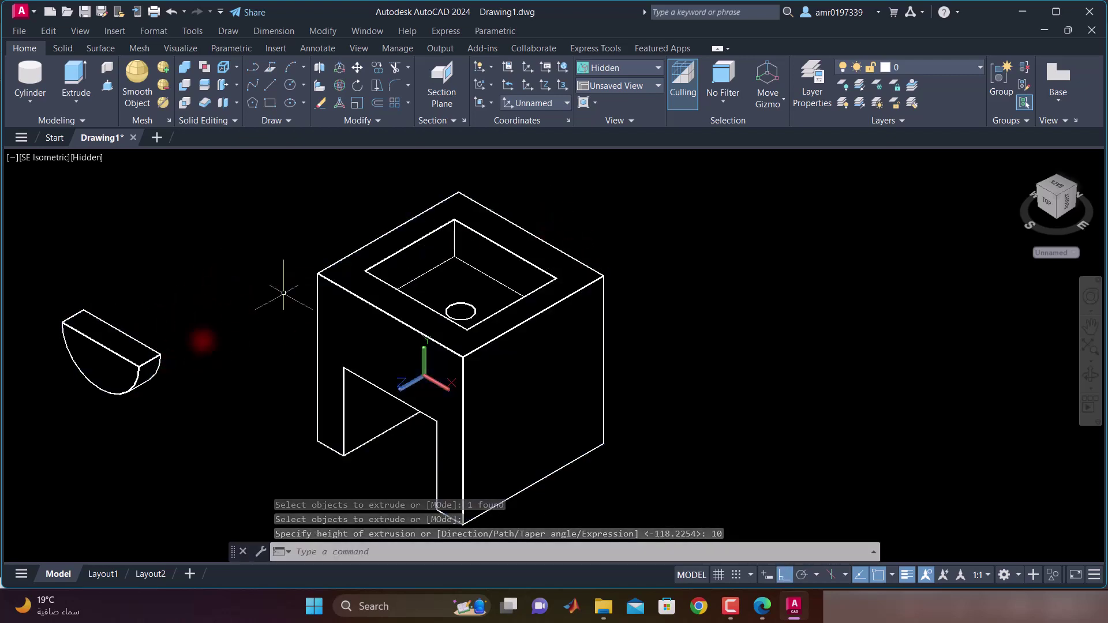
click(762, 606)
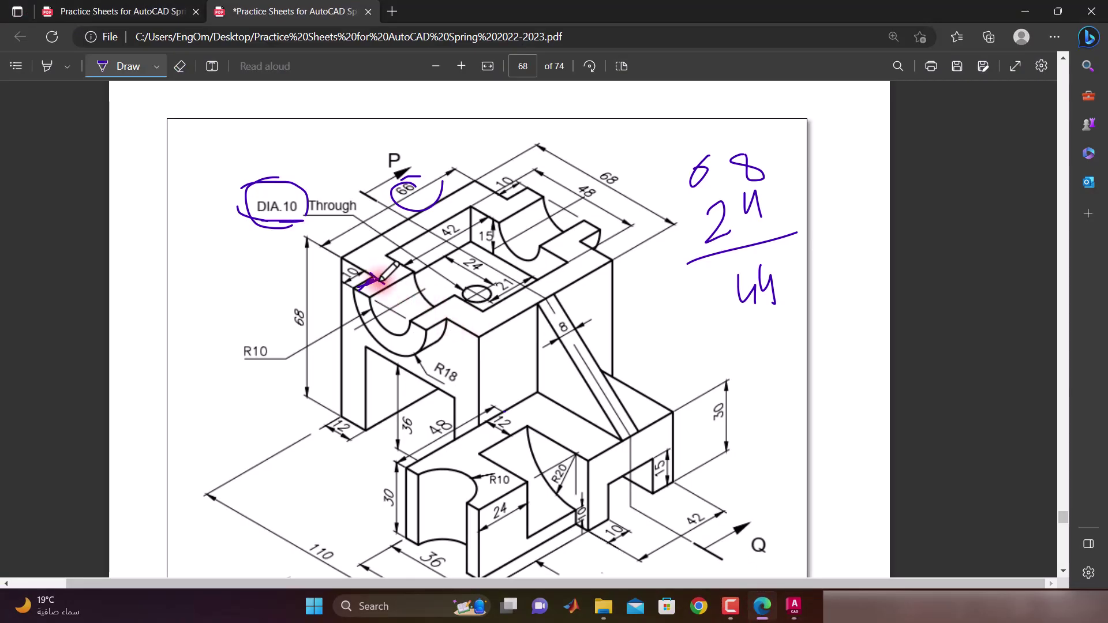
drag(508, 200, 521, 209)
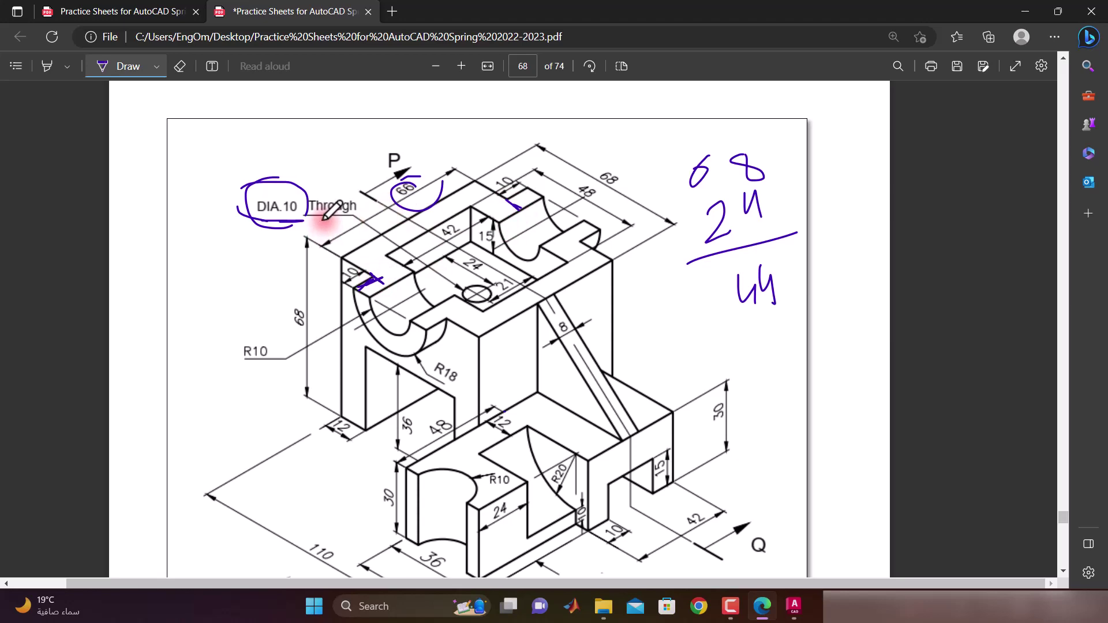
click(795, 606)
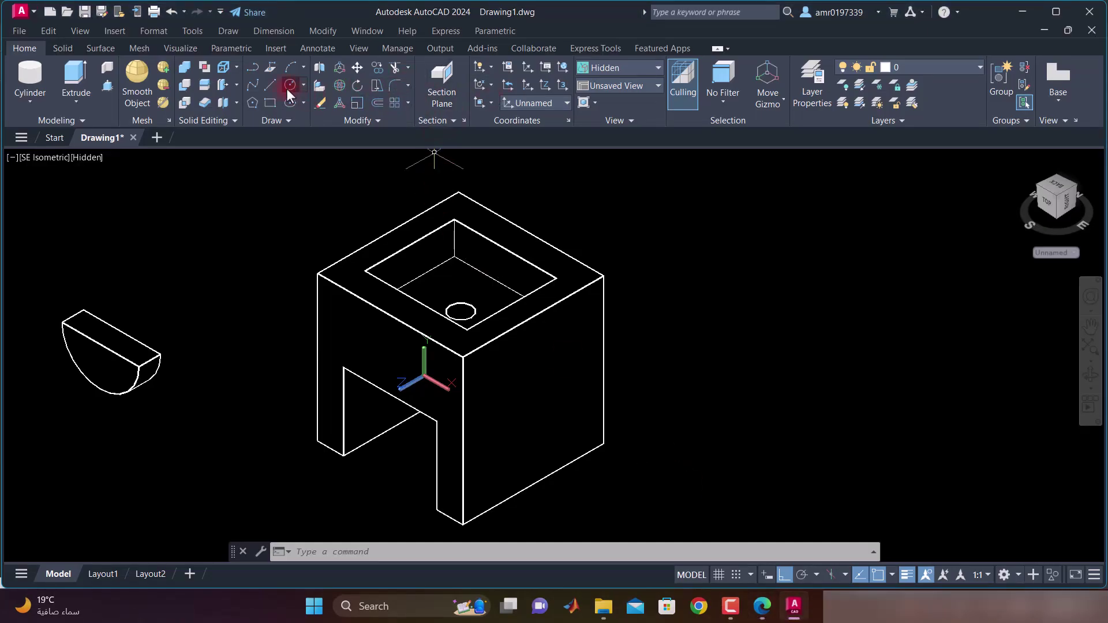
Draw a 66-unit guide line starting from the half-disc's midpoint
text(l)
key(Return)
click(122, 331)
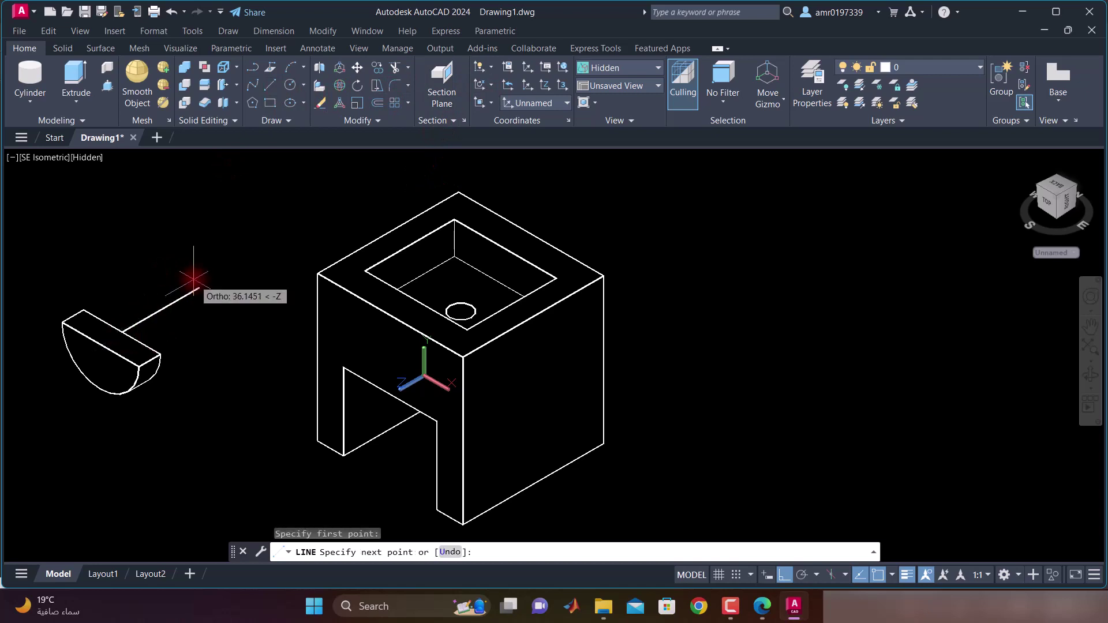
text(6)
key(Return)
key(Return)
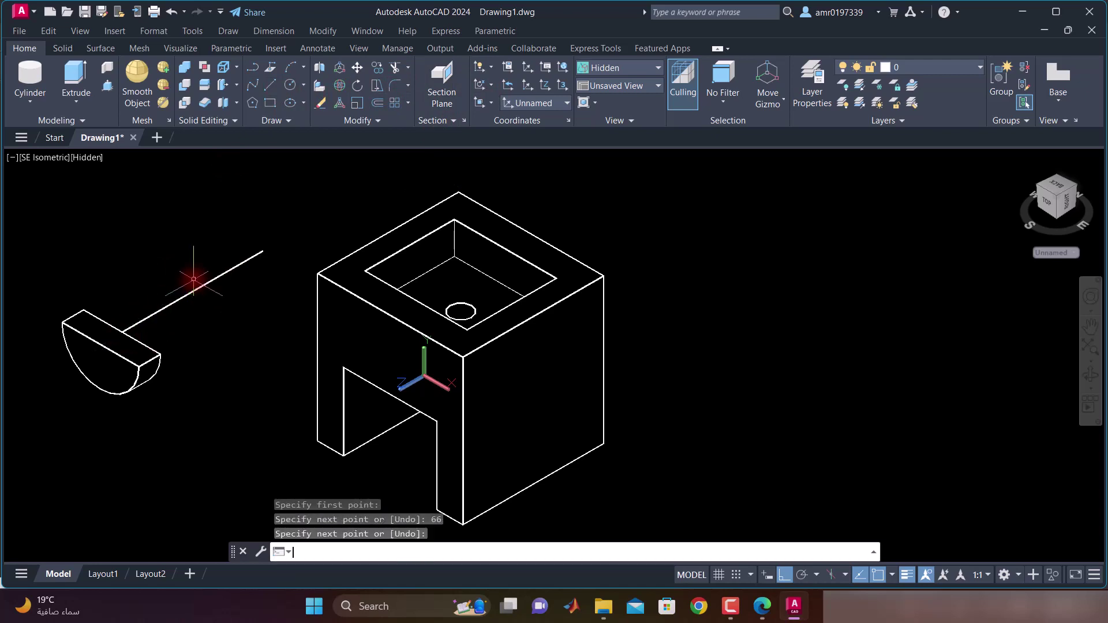
Copy the half-disc to the far end of the 66-unit guide line
click(378, 69)
click(121, 342)
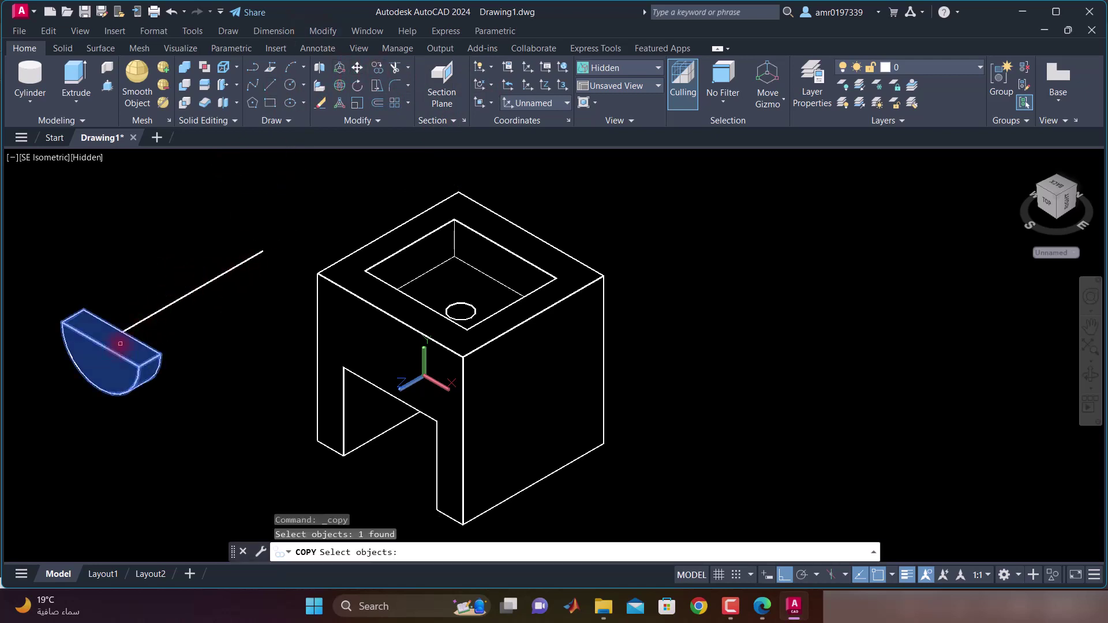
key(Return)
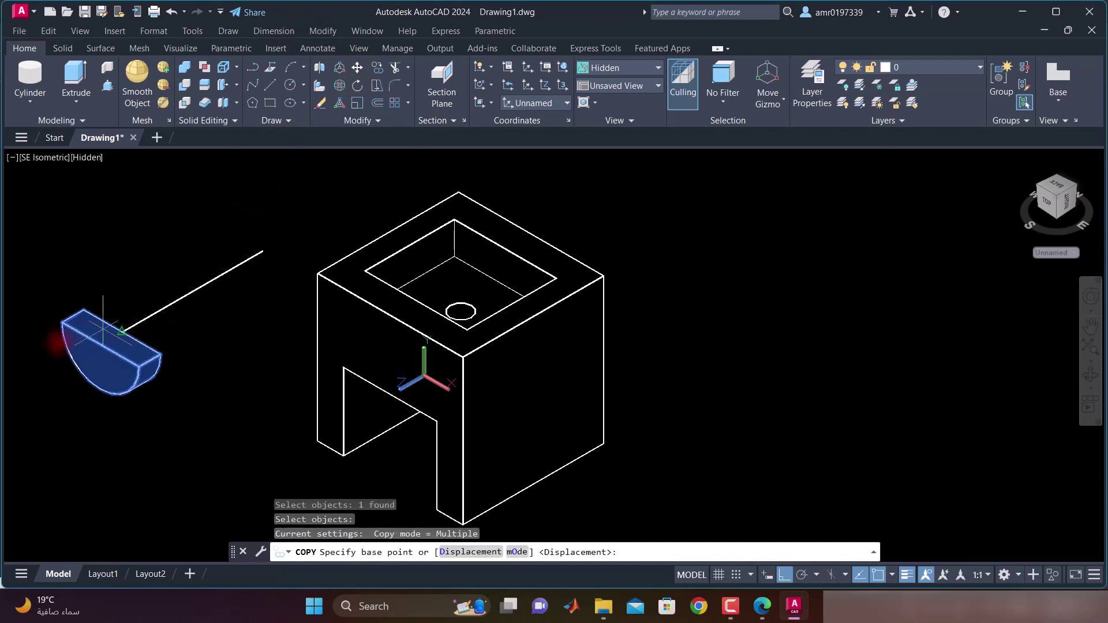
click(99, 344)
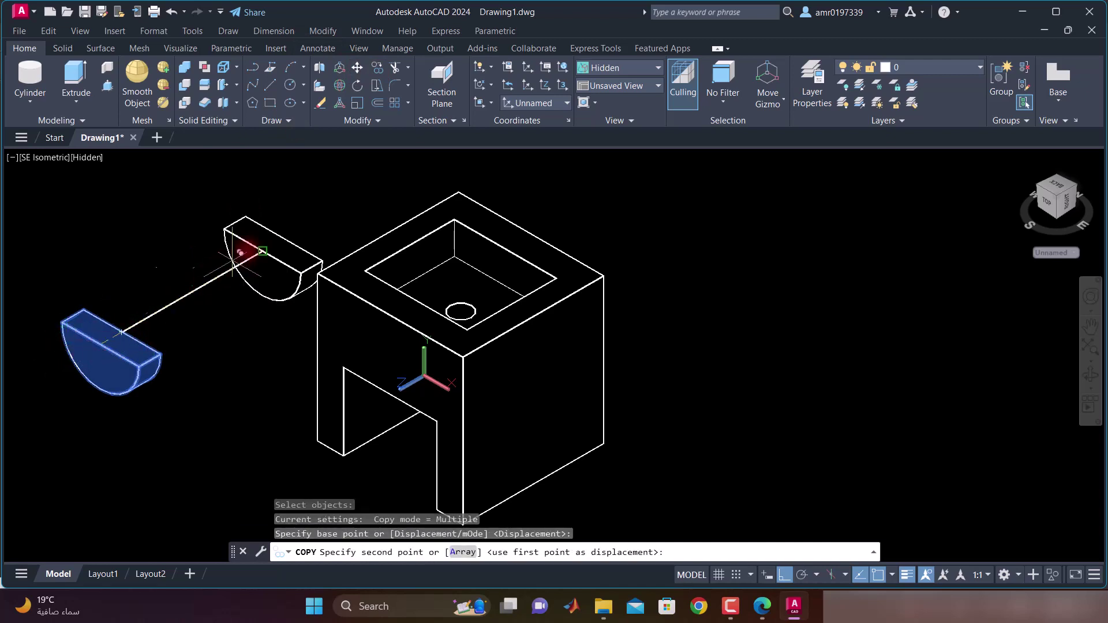
click(263, 250)
key(Escape)
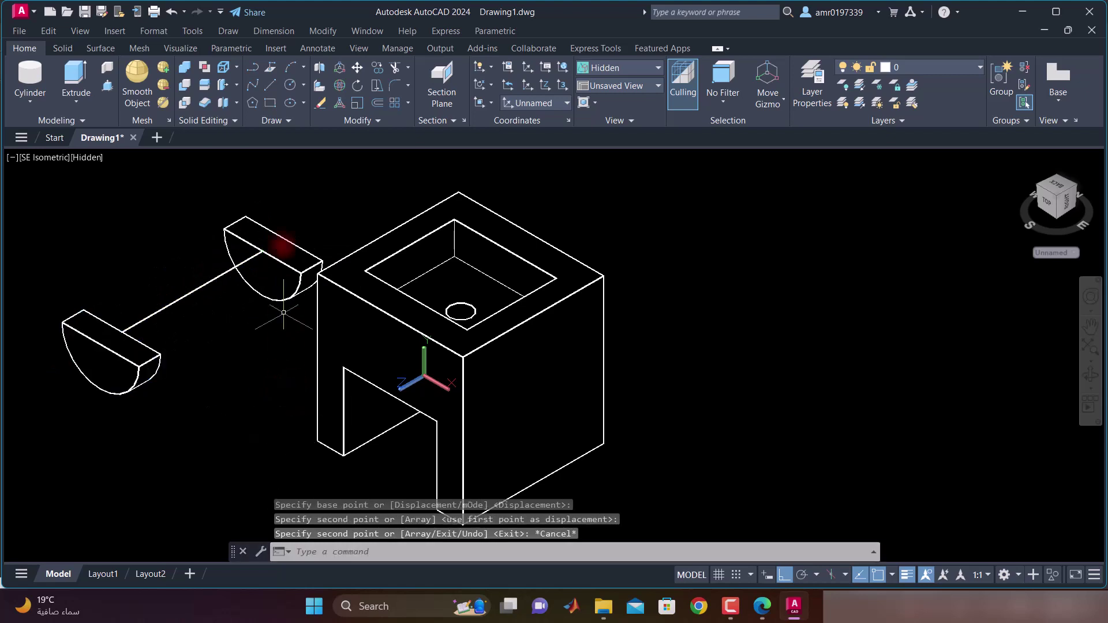
Move both half-discs onto the block's top front and back edges
click(356, 68)
click(289, 225)
click(117, 353)
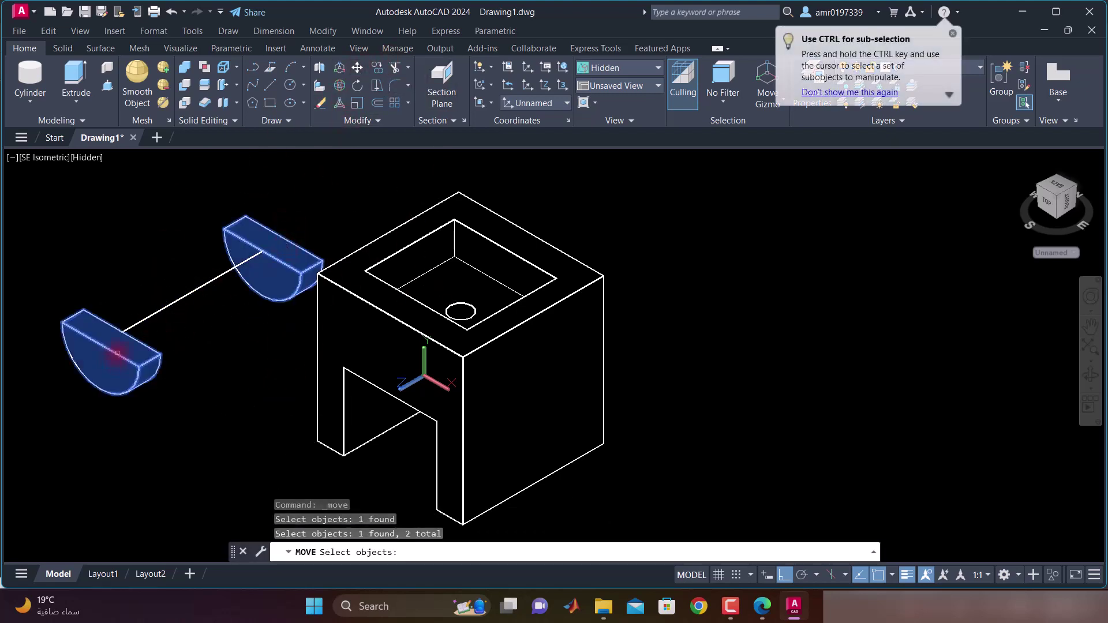
key(Return)
click(121, 332)
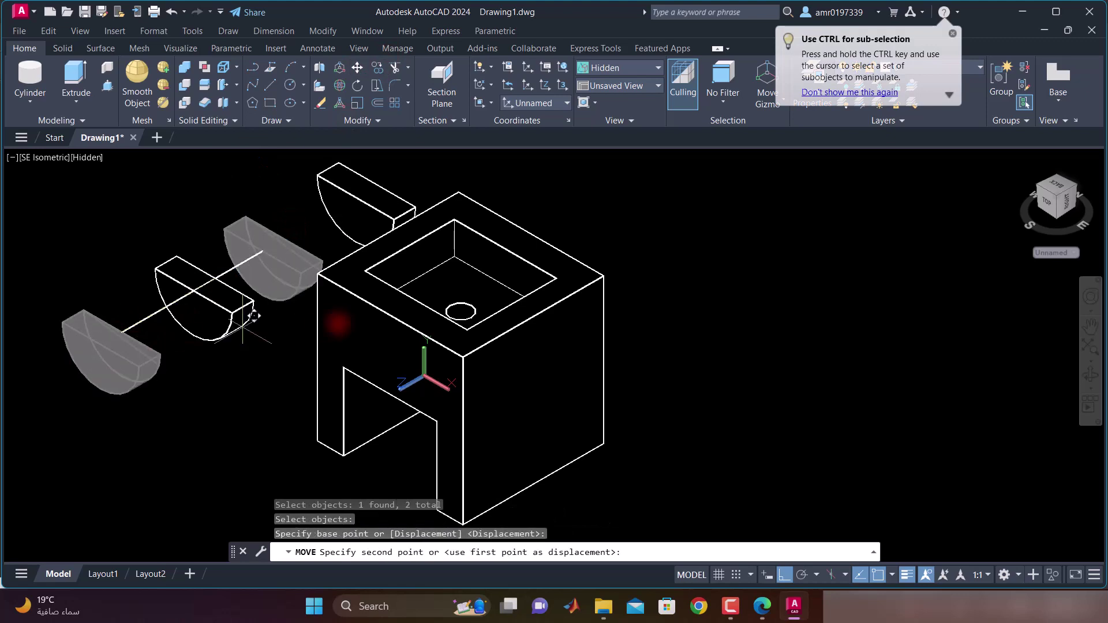
click(390, 316)
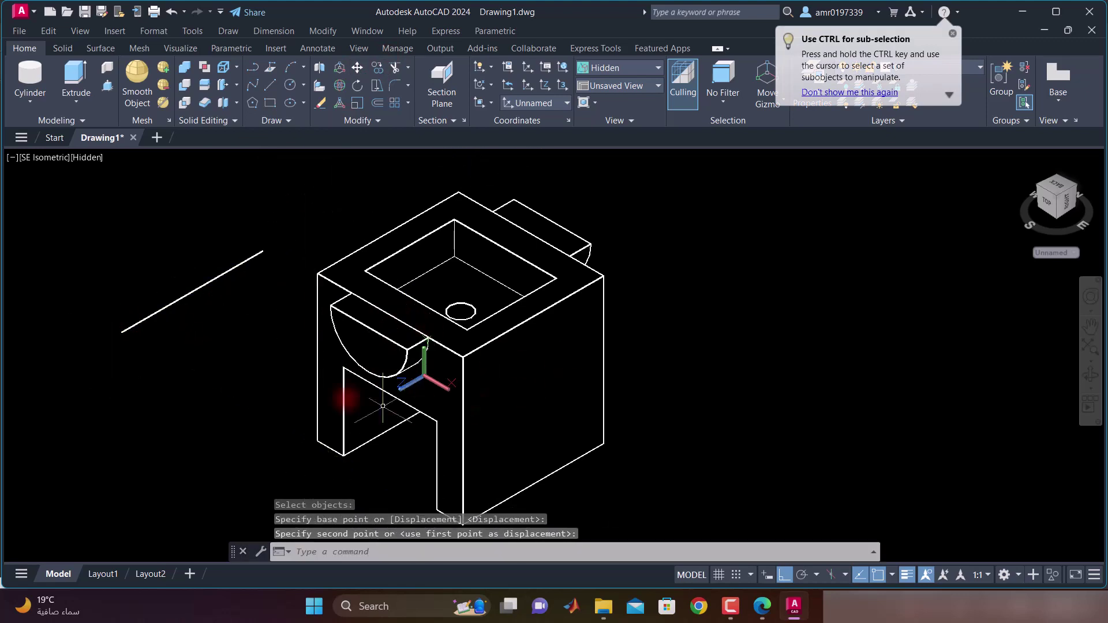
Erase the leftover guide line and briefly check the exam sheet before returning
click(238, 260)
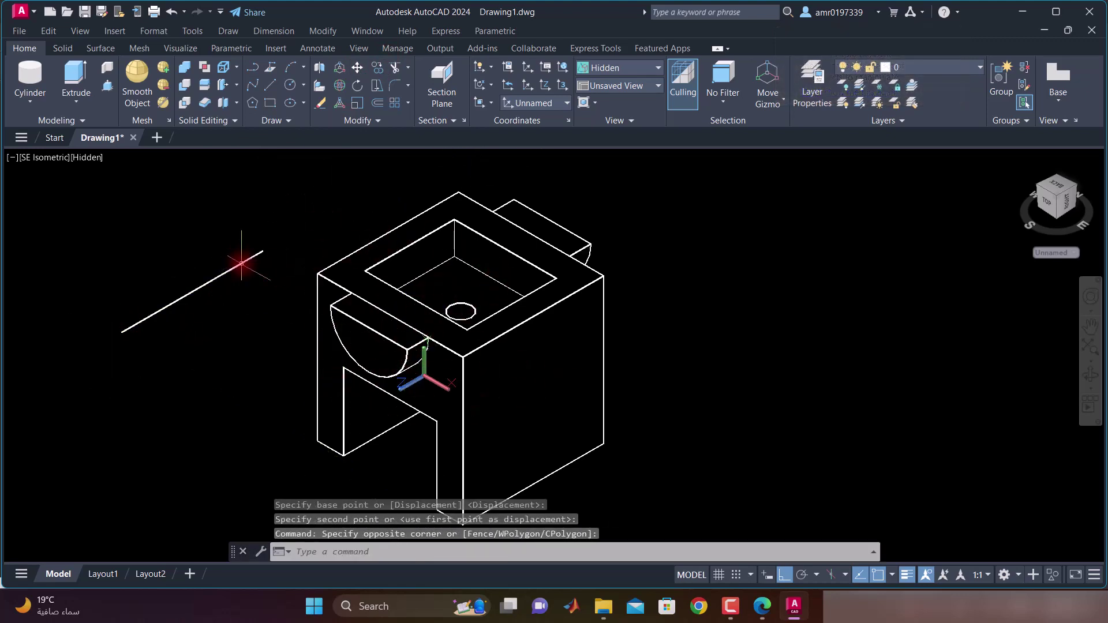
key(Delete)
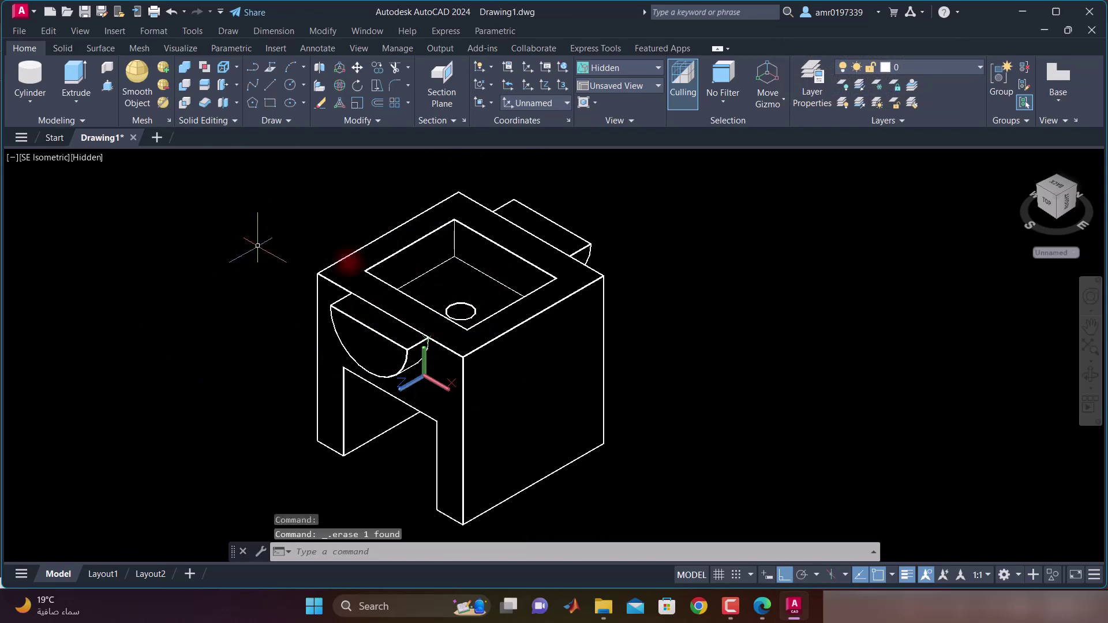
click(564, 472)
click(761, 606)
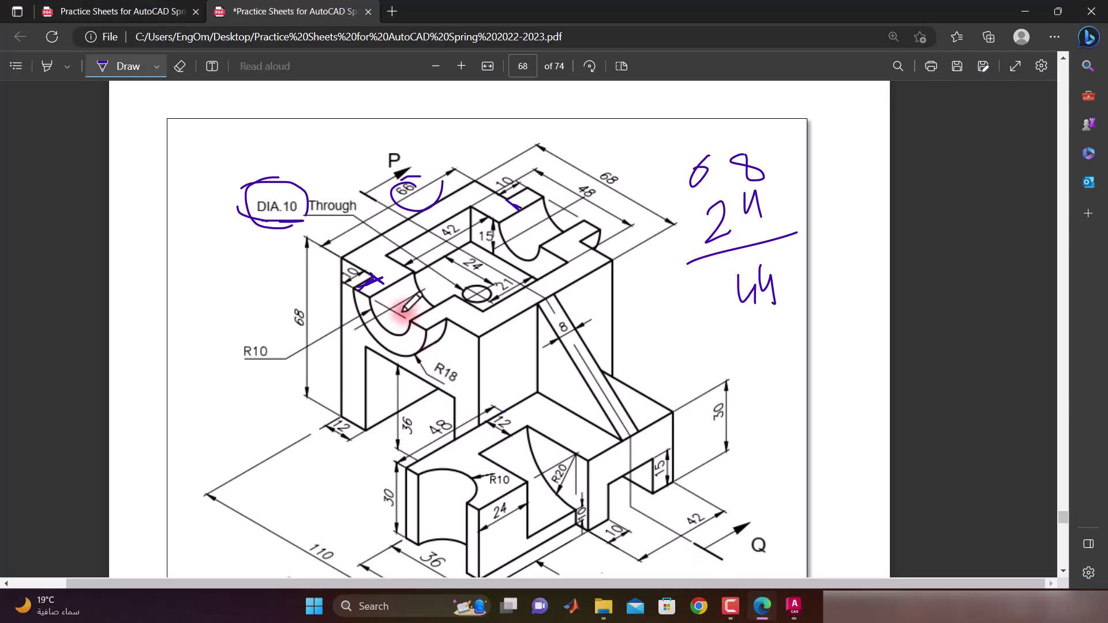
click(794, 606)
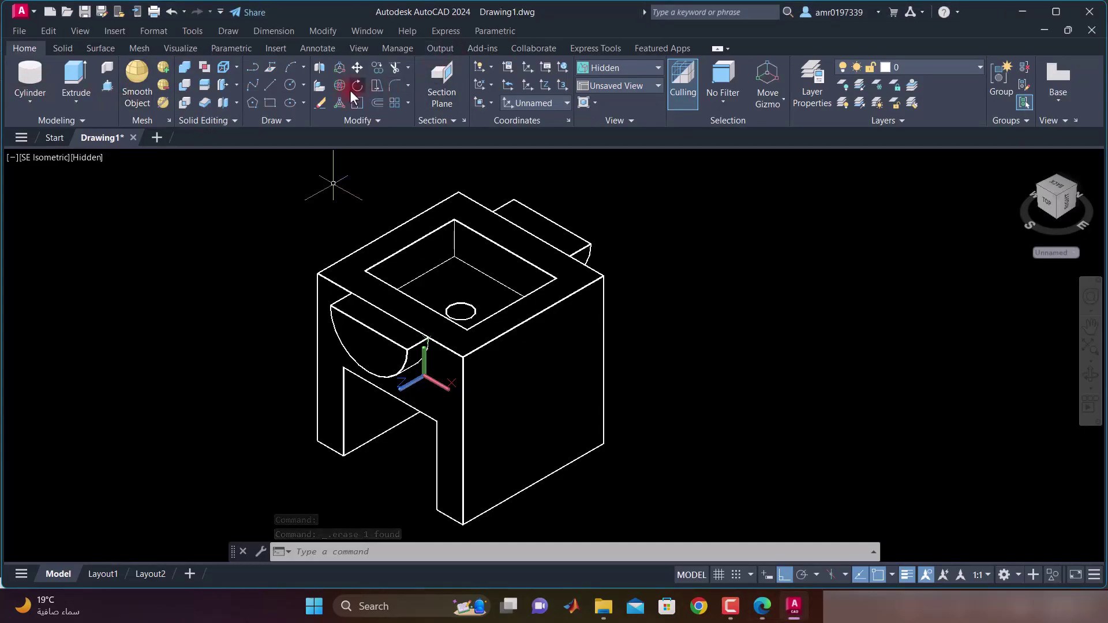
Align the coordinate system to the half-disc's flat face after undoing a wrong face pick
click(478, 103)
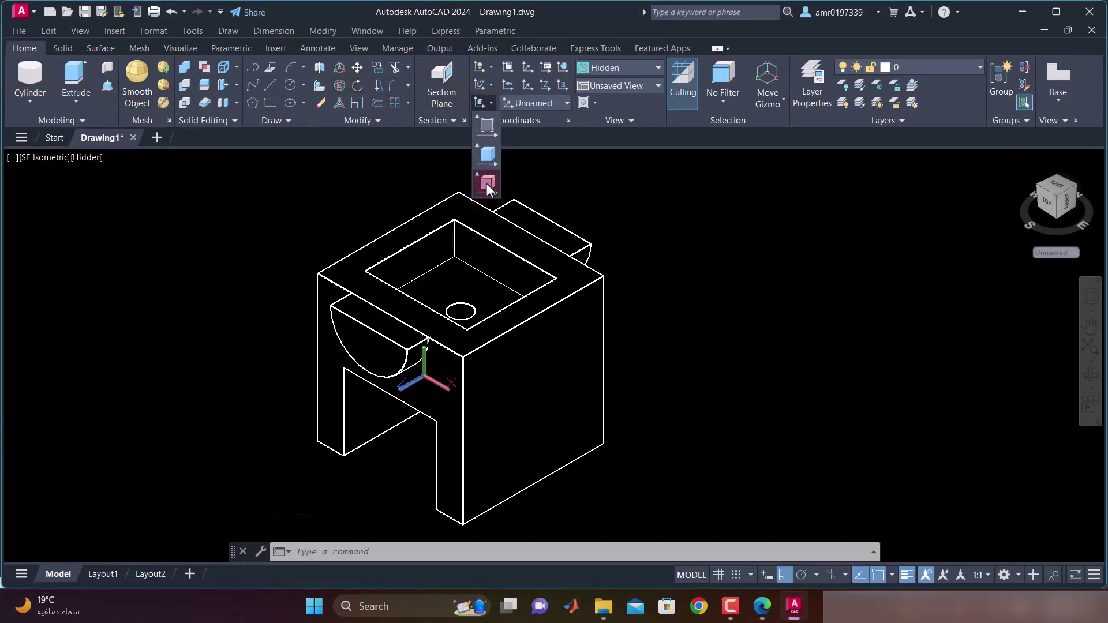
click(486, 182)
click(381, 353)
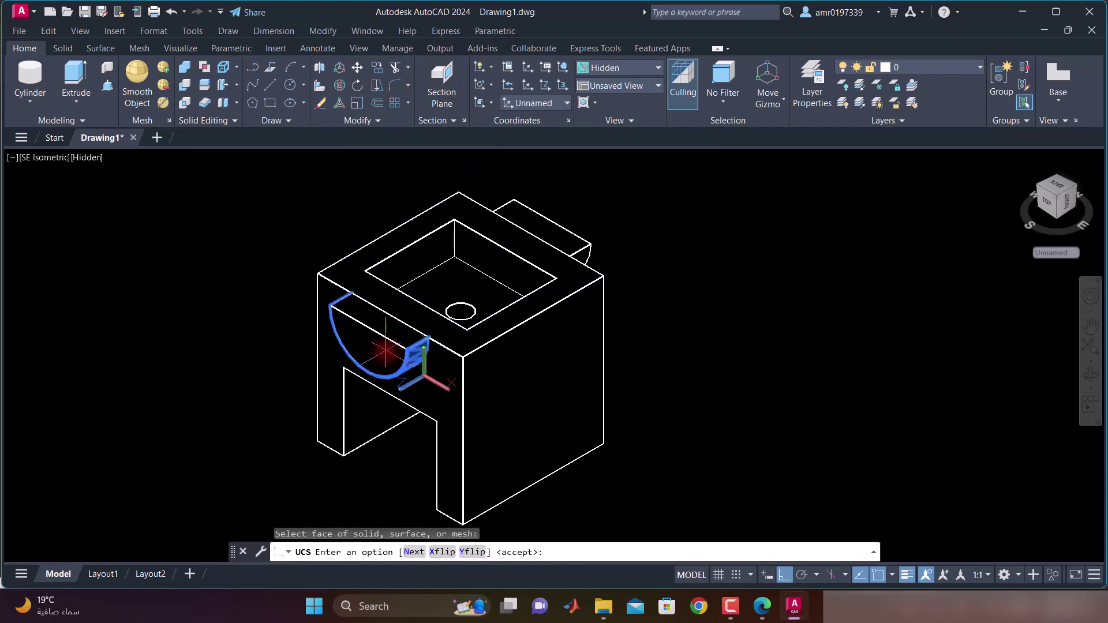
key(ctrl+z)
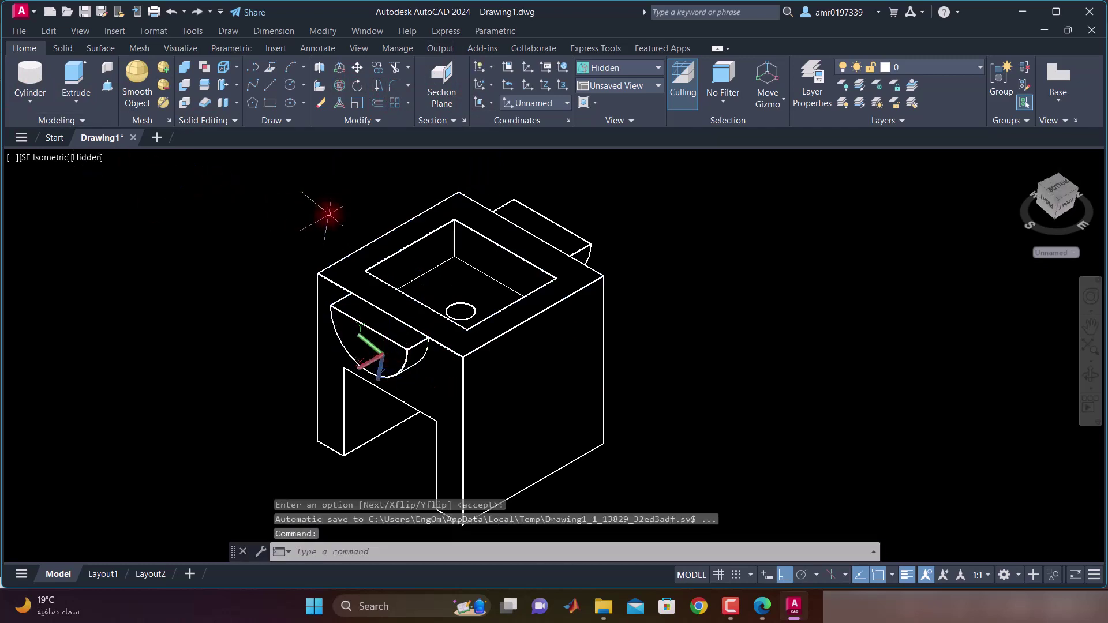
click(488, 106)
click(491, 182)
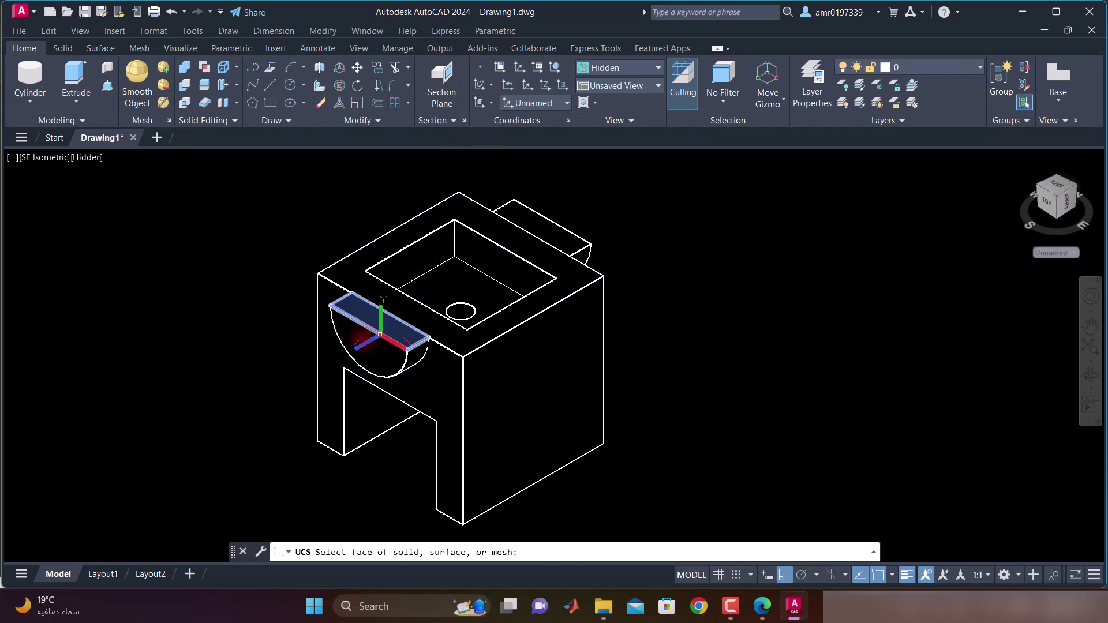
click(361, 341)
key(Return)
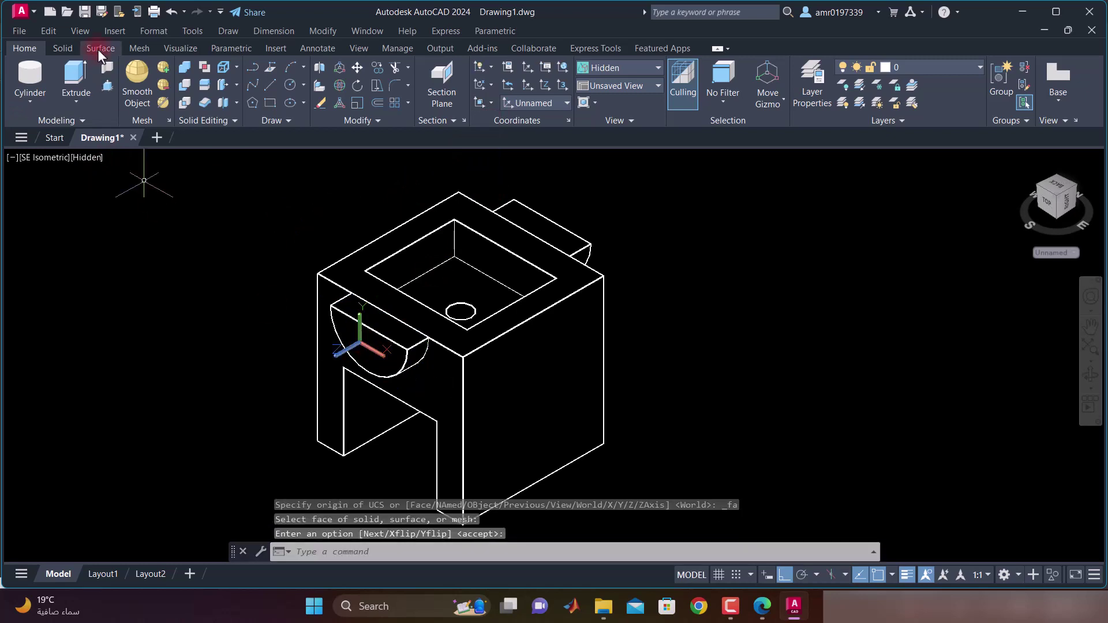
Create a radius-10 cylinder centred on the half-disc, running the block's length
click(30, 75)
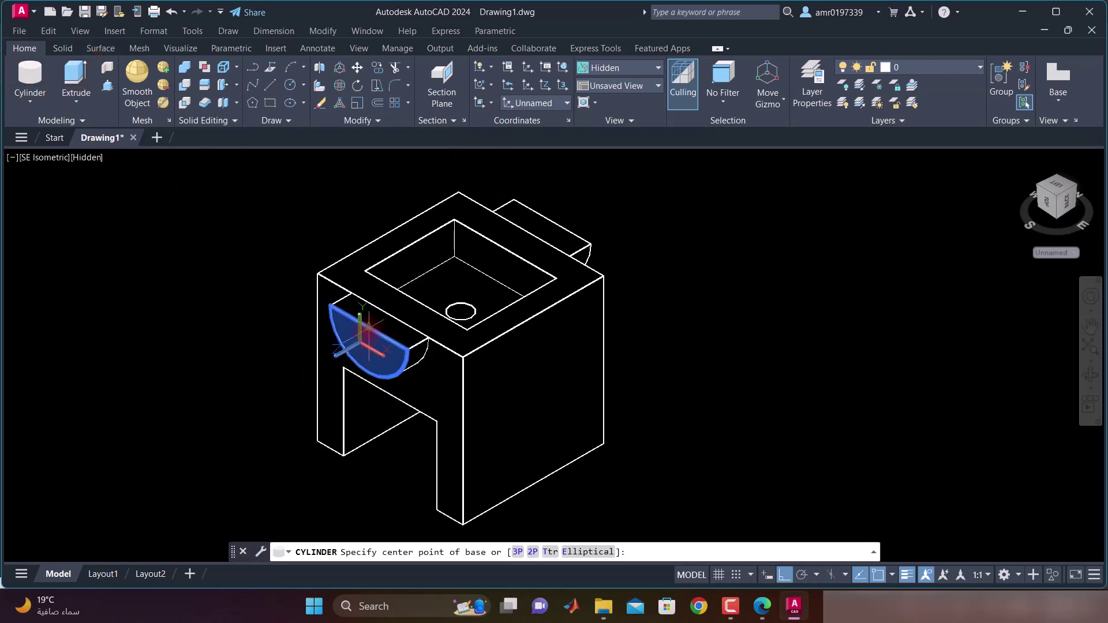
click(368, 328)
text(10)
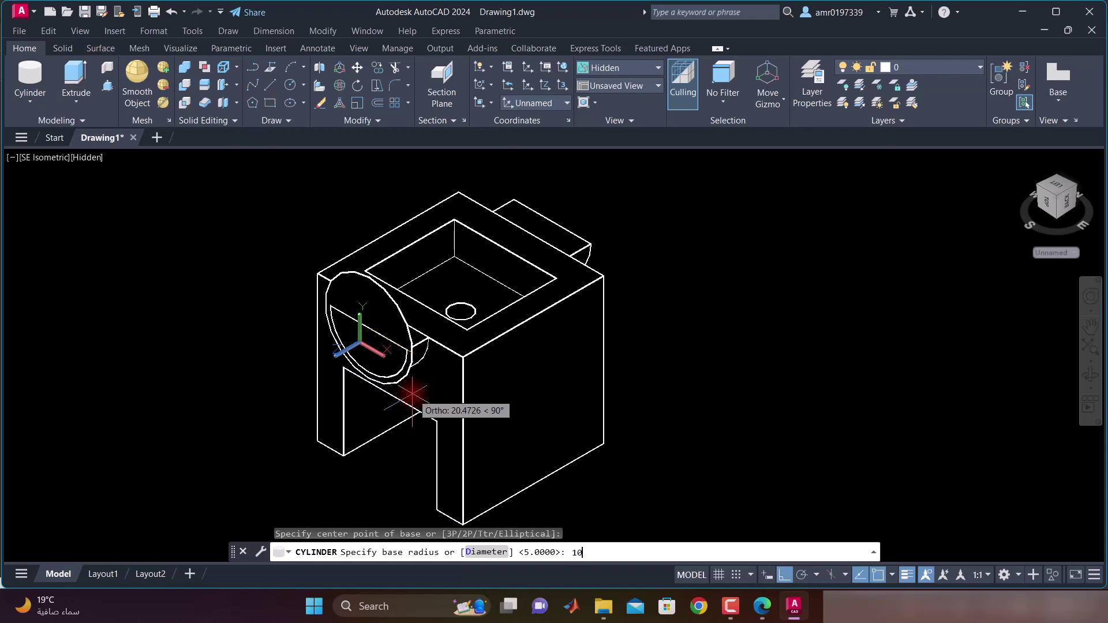
key(Return)
click(691, 223)
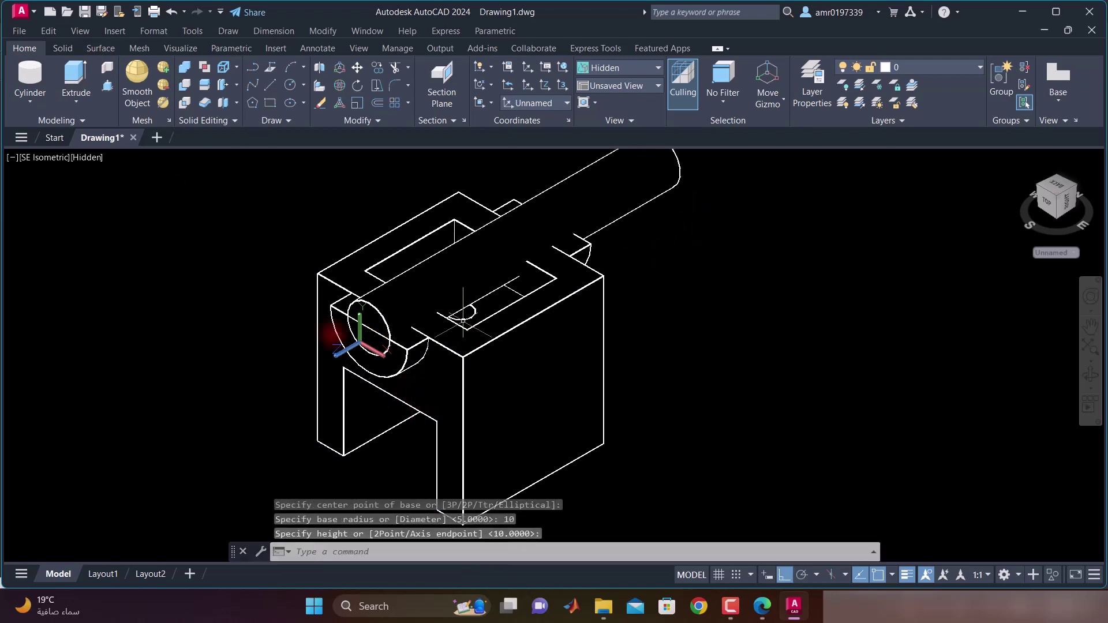
Subtract the long cylinder from the three block solids to cut the semicircular groove
click(185, 67)
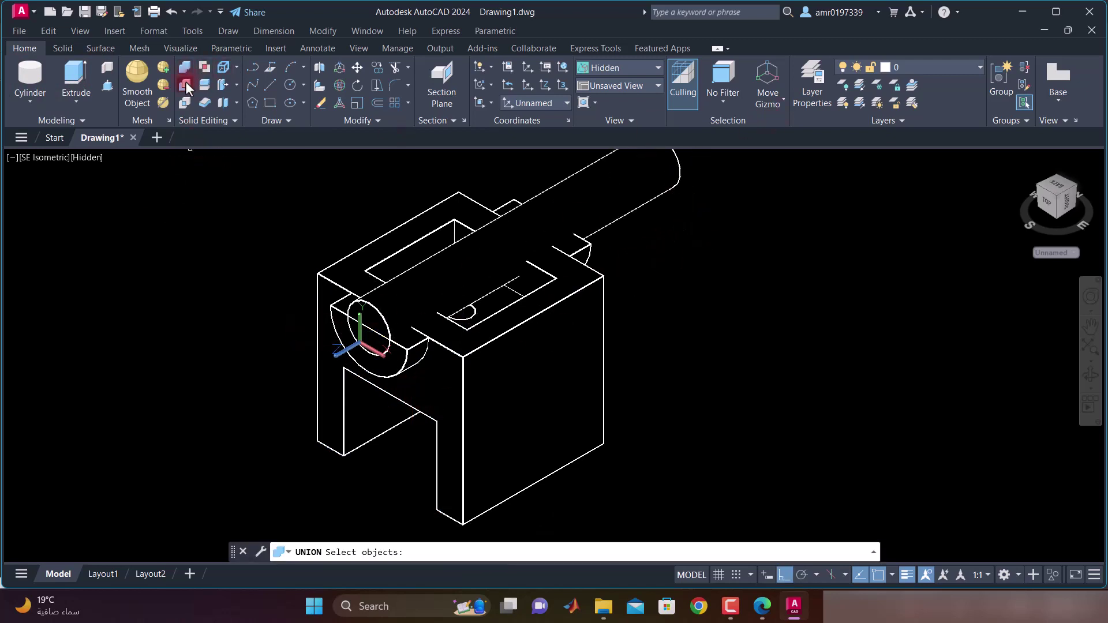
click(502, 374)
click(554, 281)
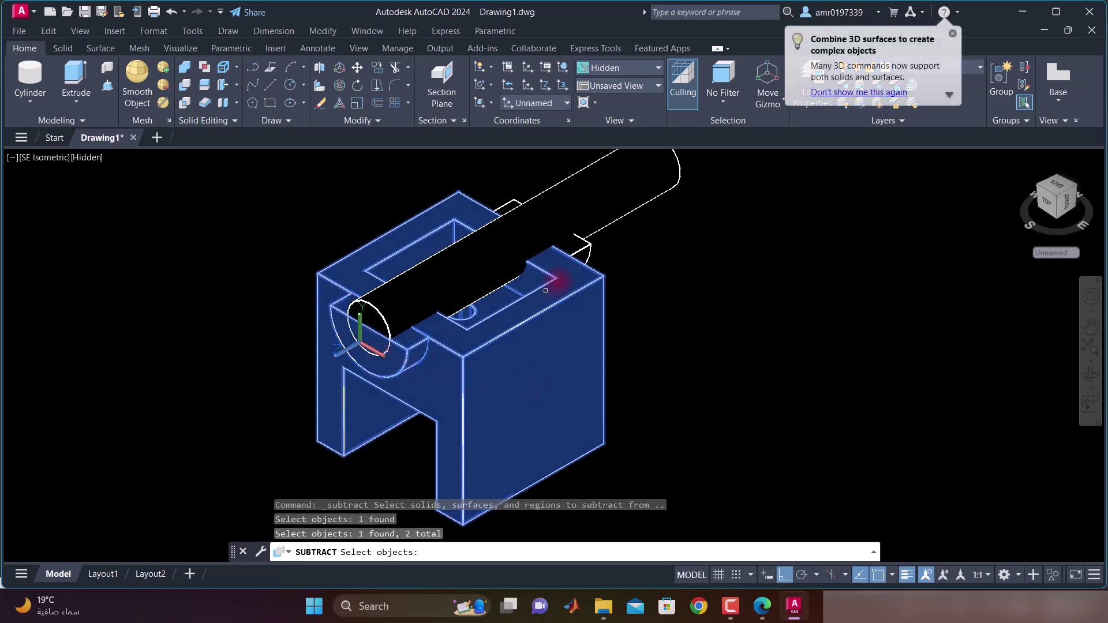
click(587, 253)
key(Return)
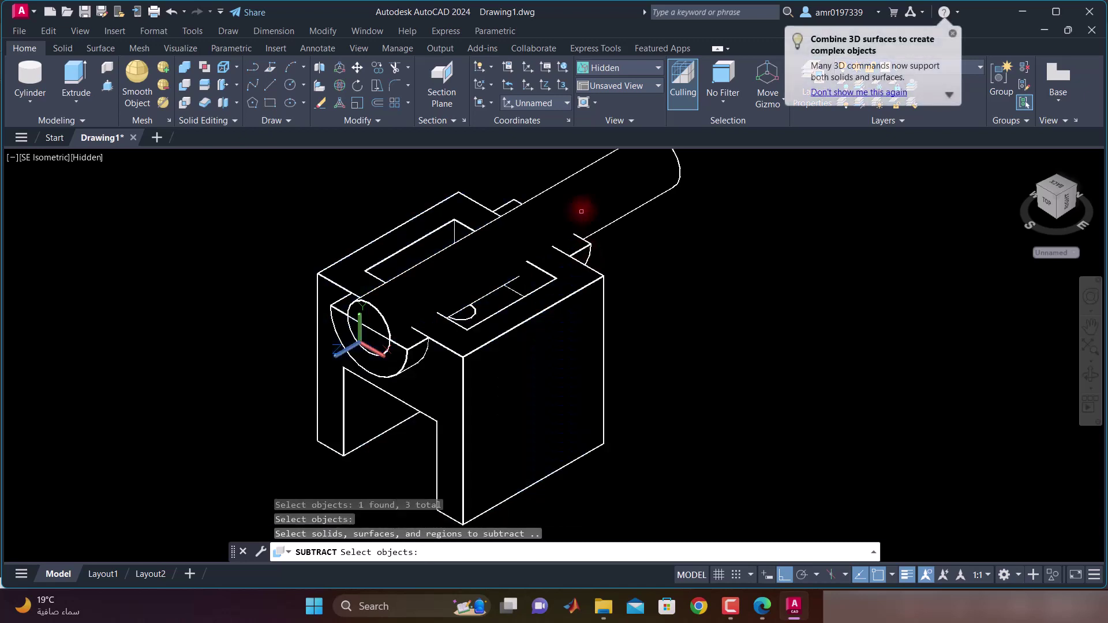
click(581, 211)
key(Return)
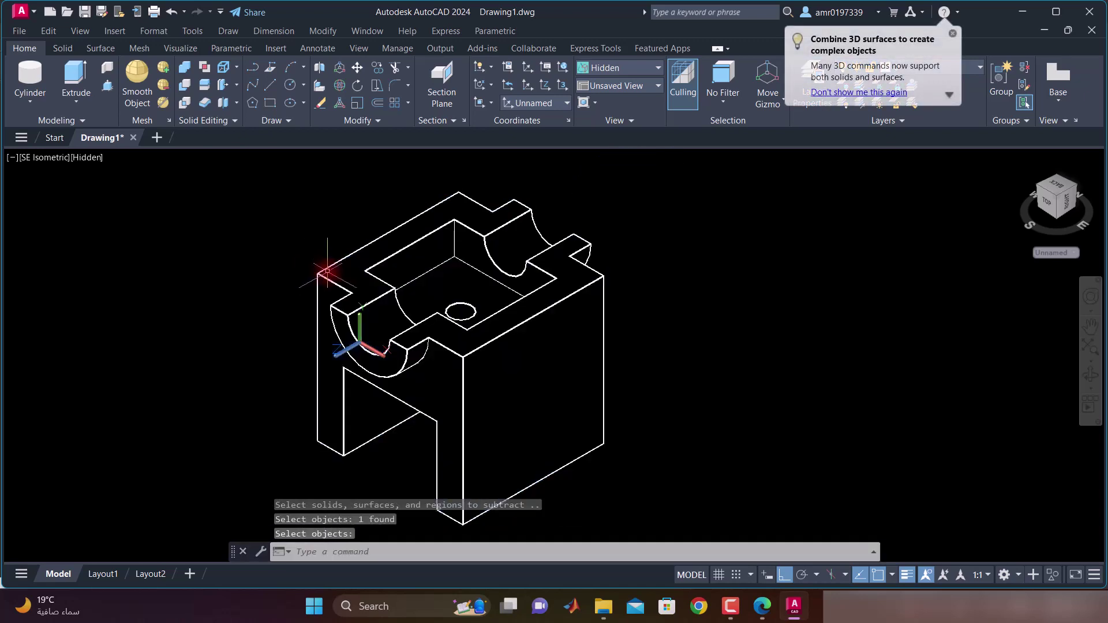
Ink purple strokes across the exam sheet's lower right block, tracing its 10 and 15 dimensions
click(762, 606)
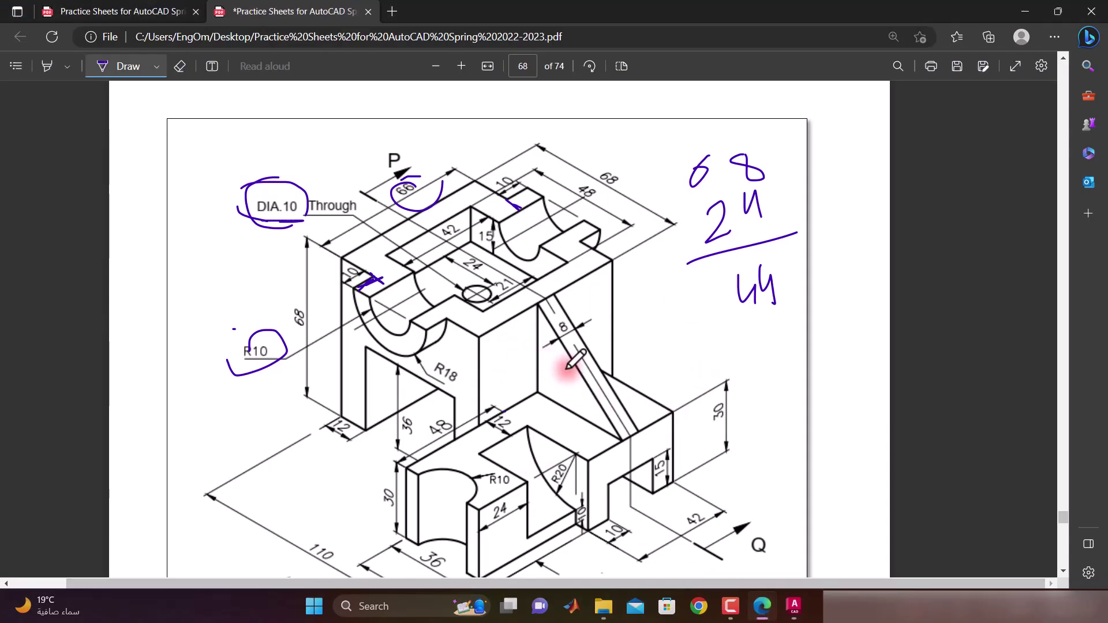
scroll(568, 367, down, 2)
drag(496, 333, 718, 461)
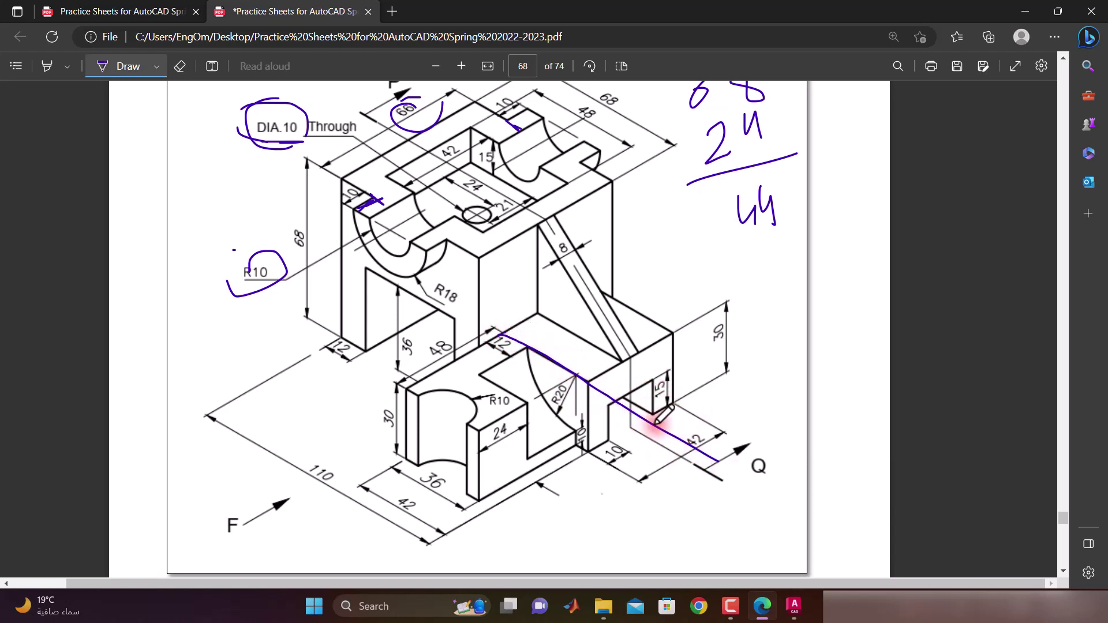
drag(756, 491, 750, 525)
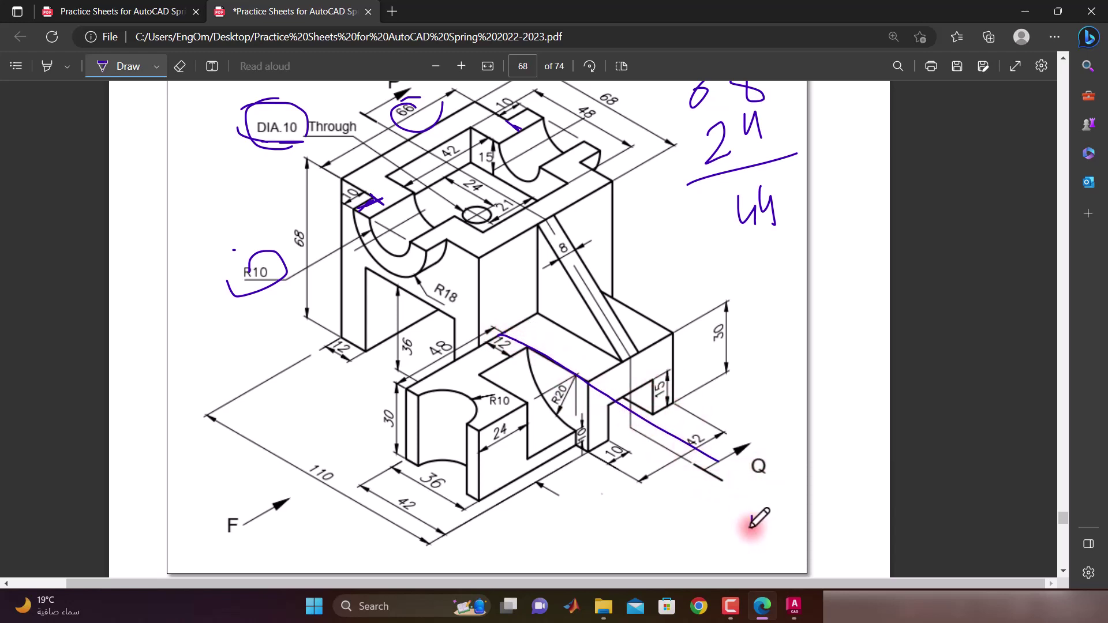
click(760, 509)
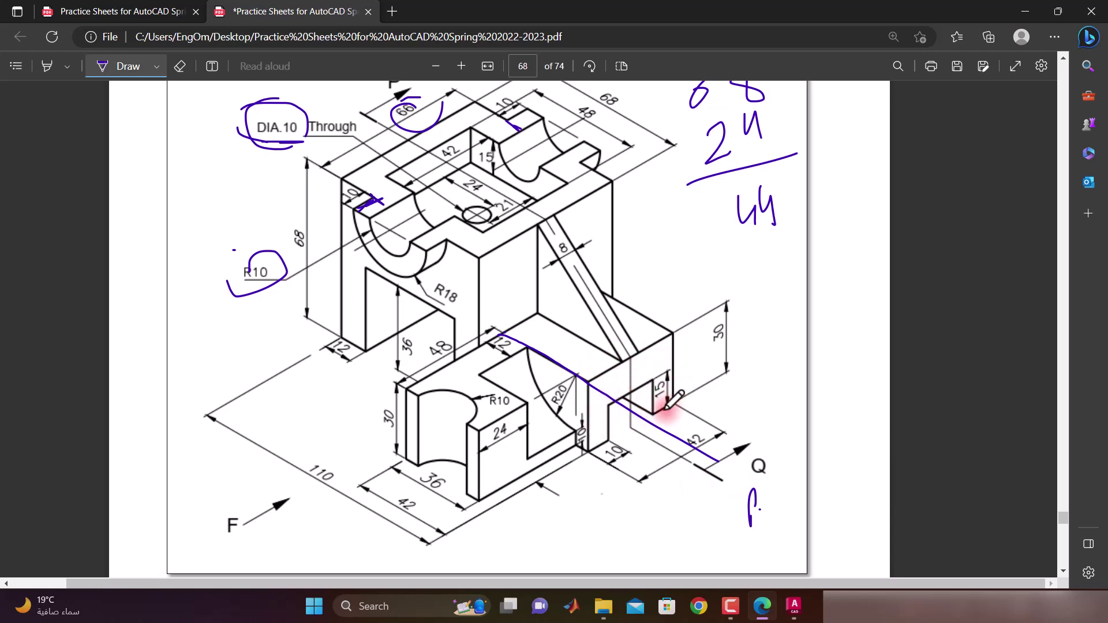
mouse_move(595, 451)
mouse_down()
mouse_move(604, 409)
mouse_move(658, 386)
mouse_up()
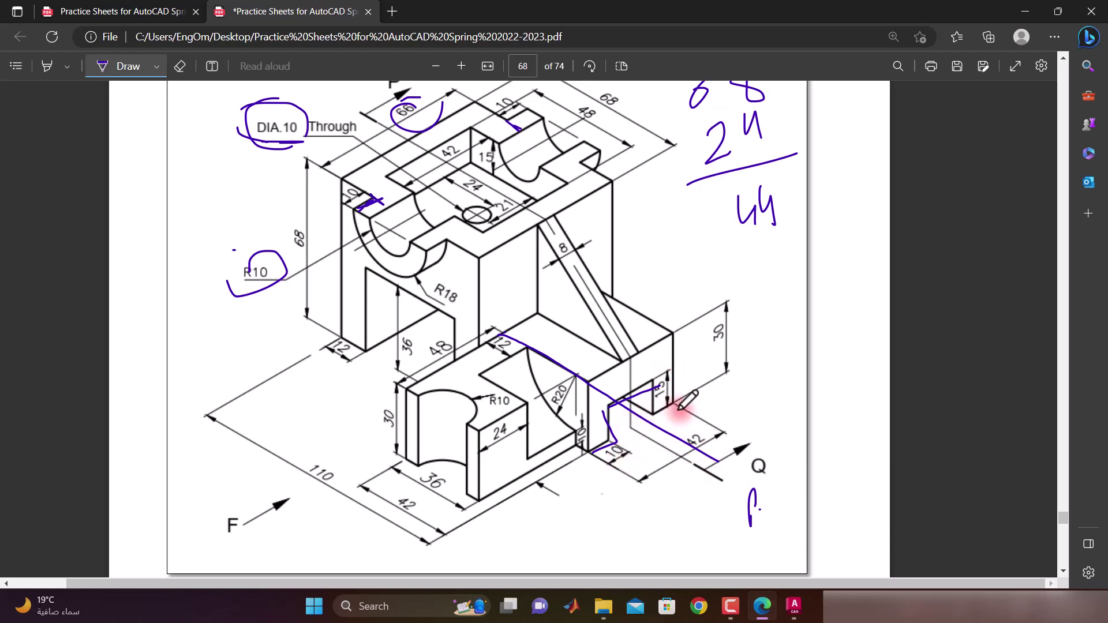
mouse_move(656, 382)
mouse_down()
mouse_move(657, 411)
mouse_move(668, 337)
mouse_move(588, 378)
mouse_move(603, 464)
mouse_up()
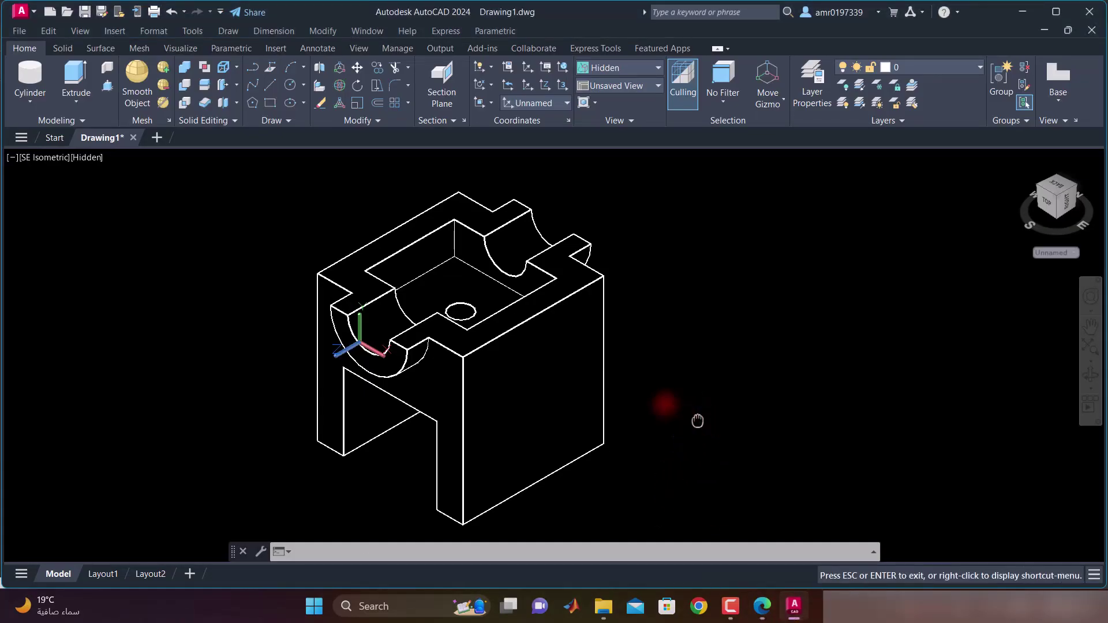
Switch the viewport to the Right view and reposition the model
middle_drag(697, 420, 535, 363)
click(66, 159)
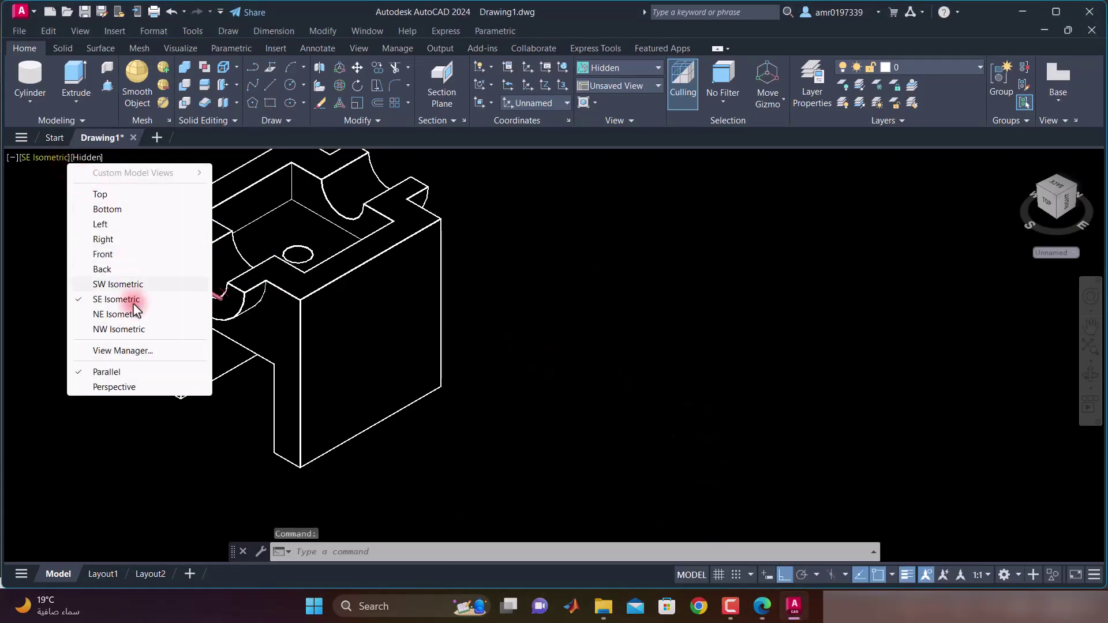
click(138, 239)
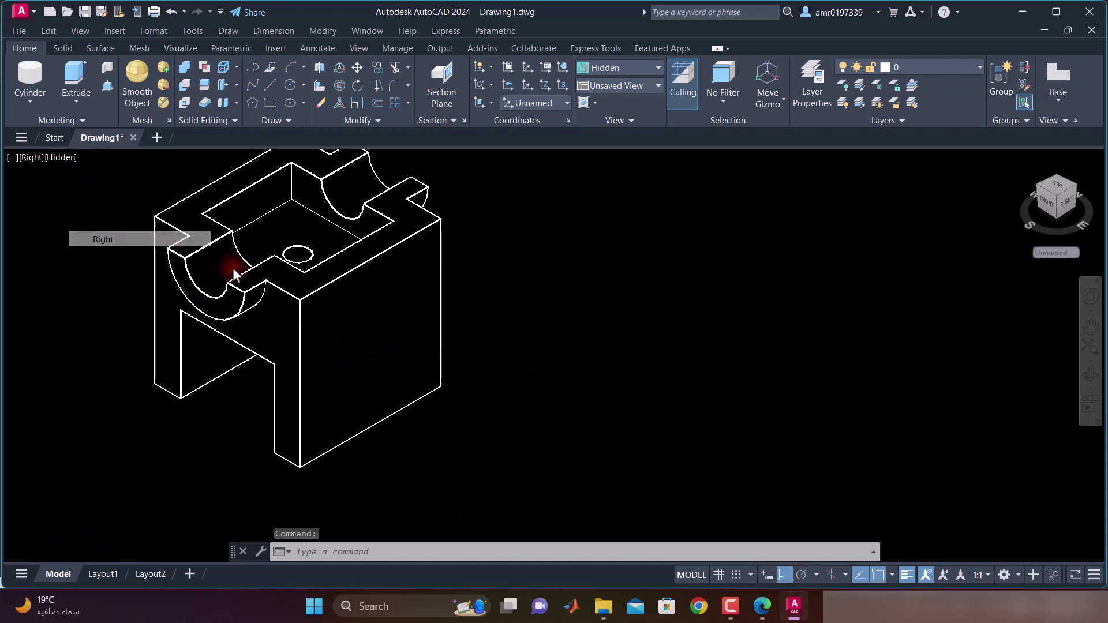
mouse_move(643, 351)
middle_down()
mouse_move(474, 313)
mouse_move(453, 339)
mouse_move(595, 321)
middle_up()
scroll(474, 313, down, 2)
key(Escape)
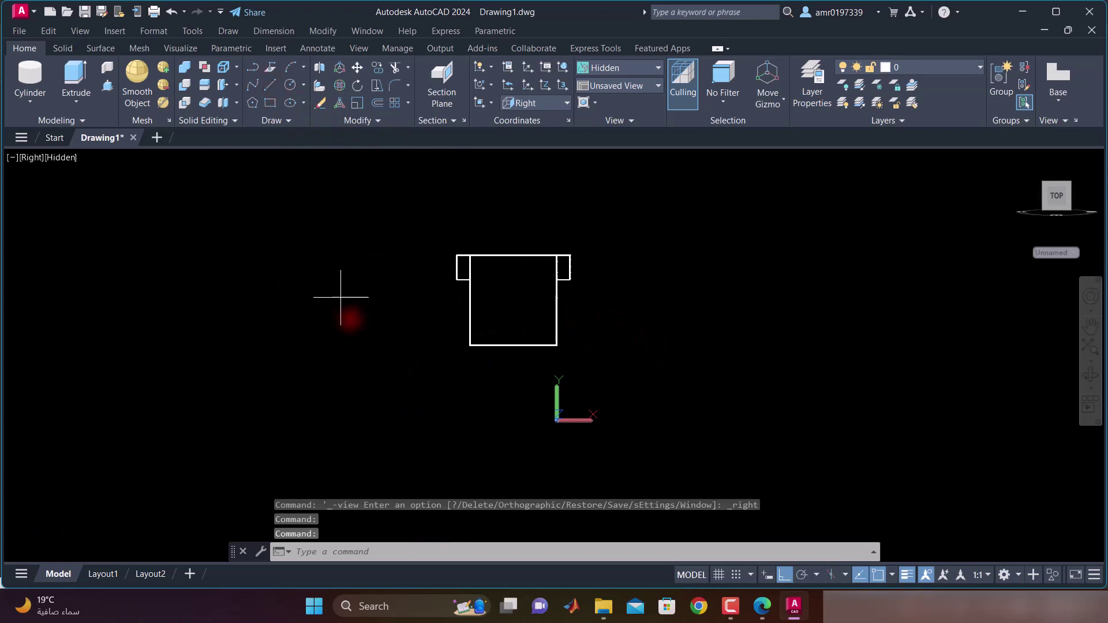
Draw the closed notched outline with LINE segments 10, 30, 42, 30, 10, 15 and 22
text(l)
key(Return)
click(338, 397)
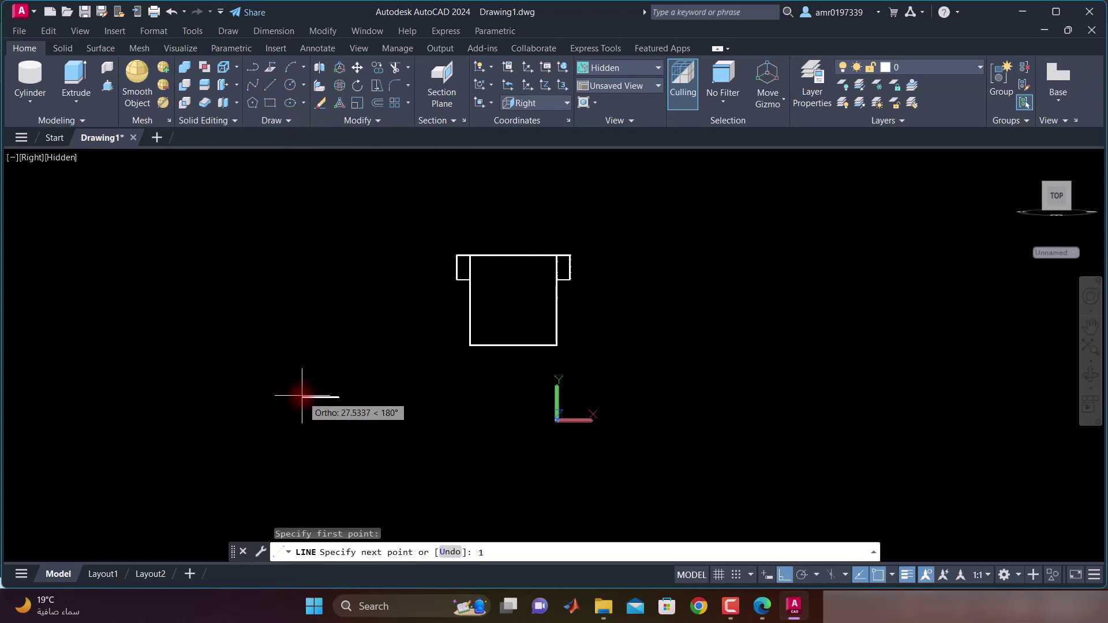
text(0)
key(Return)
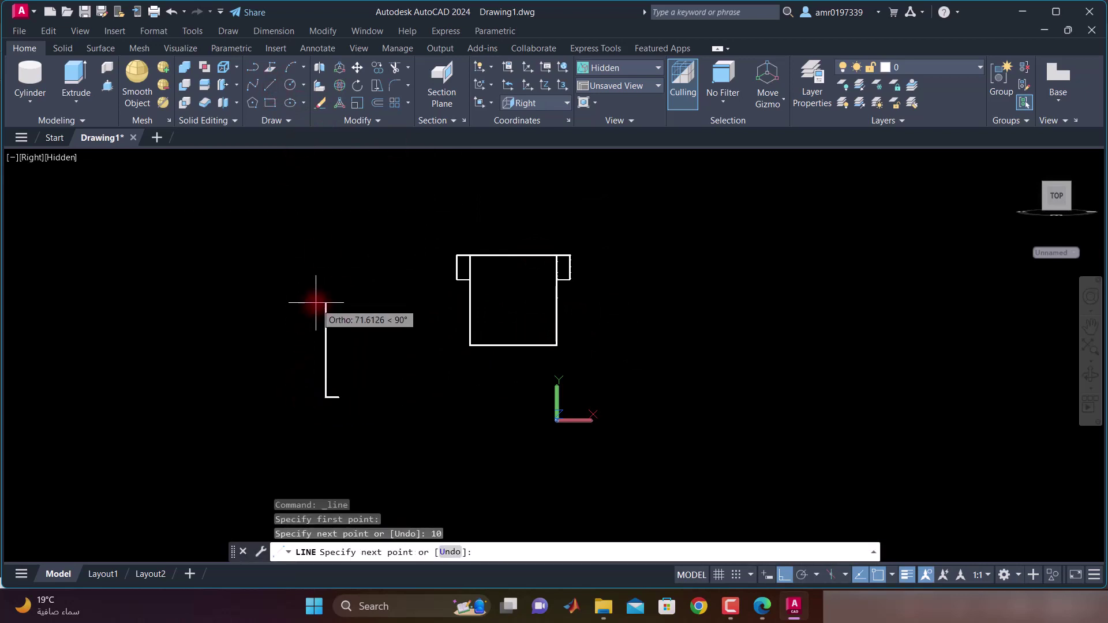
text(0)
key(Return)
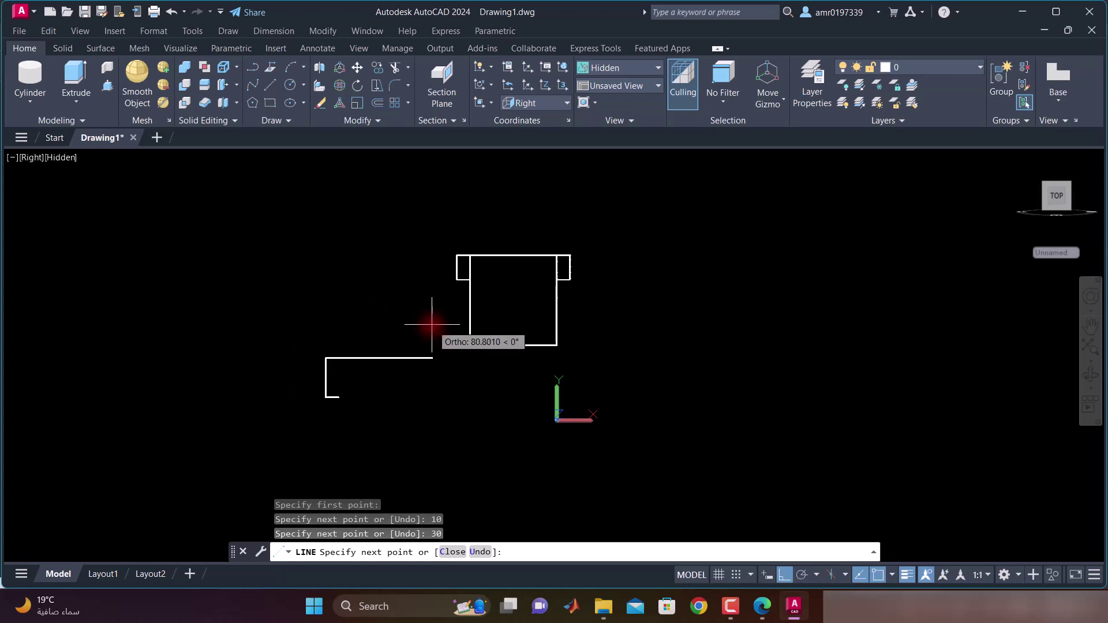
key(Return)
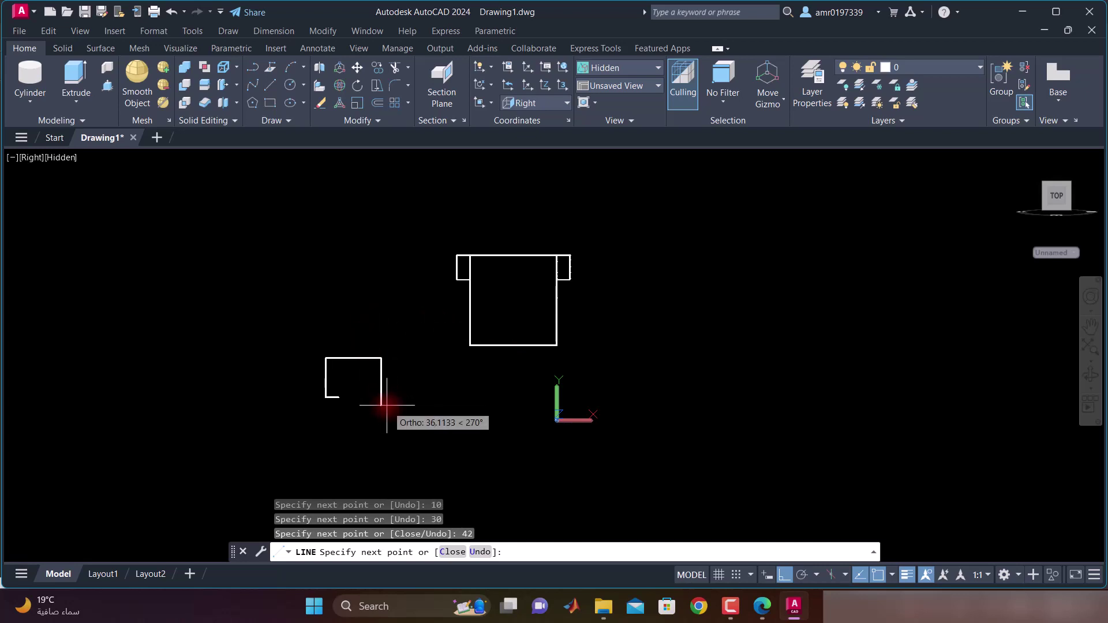
text(30)
key(Return)
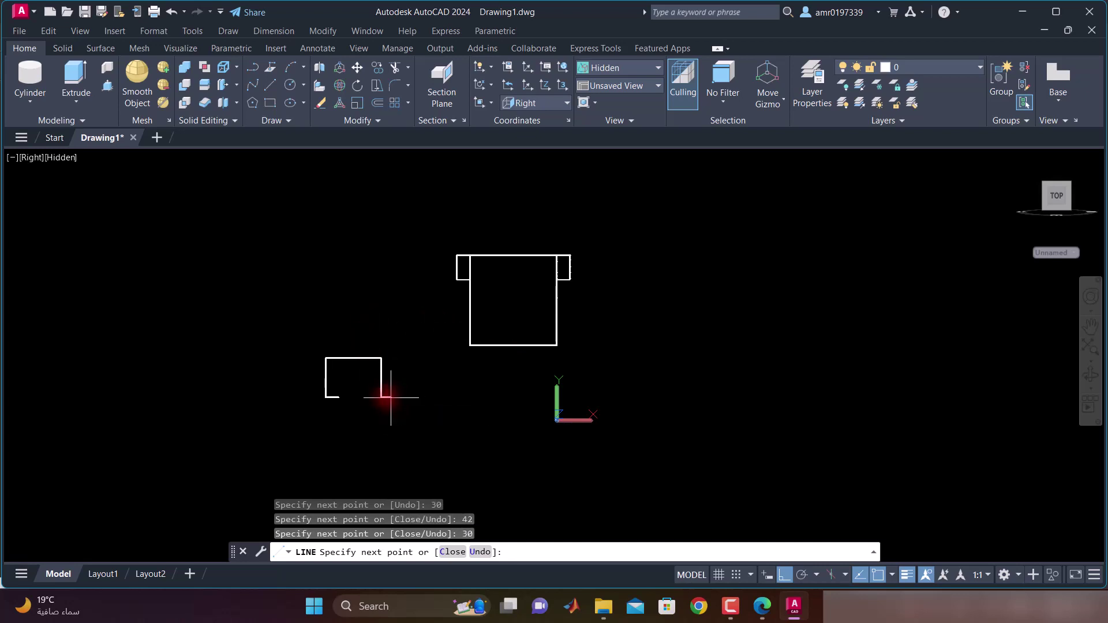
text(10)
text(22)
key(Return)
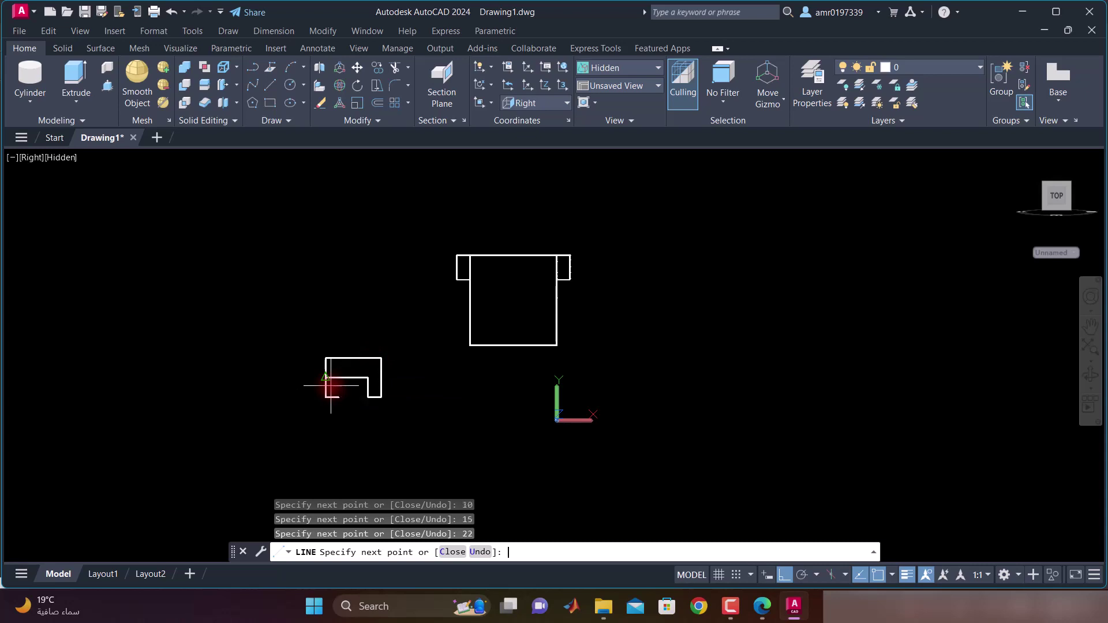
click(339, 397)
key(Escape)
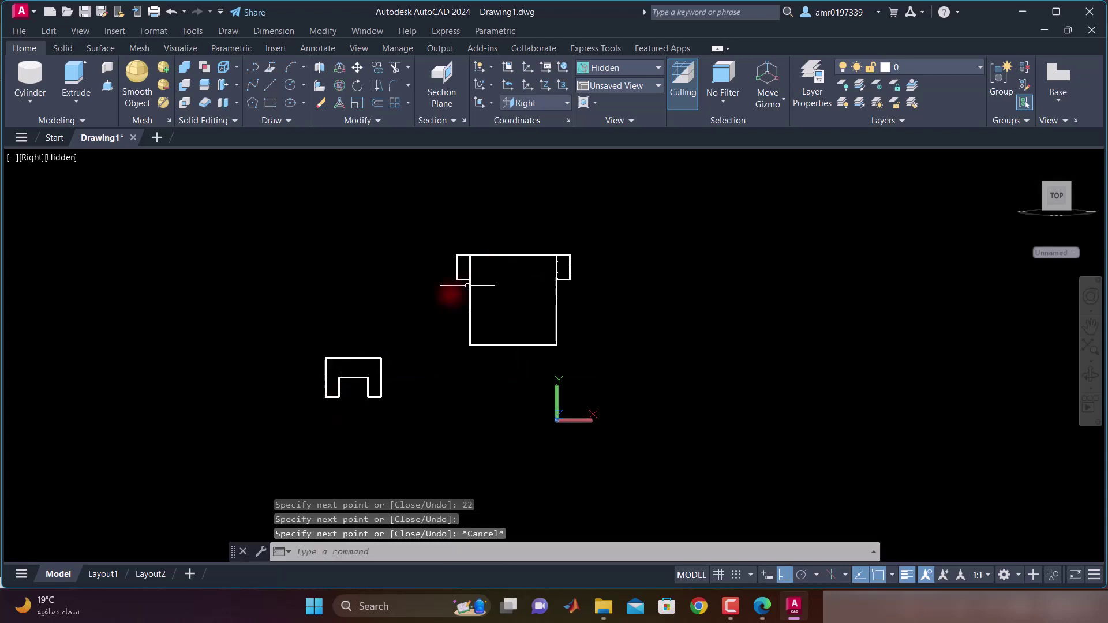
Set the viewport to SE Isometric view
click(37, 157)
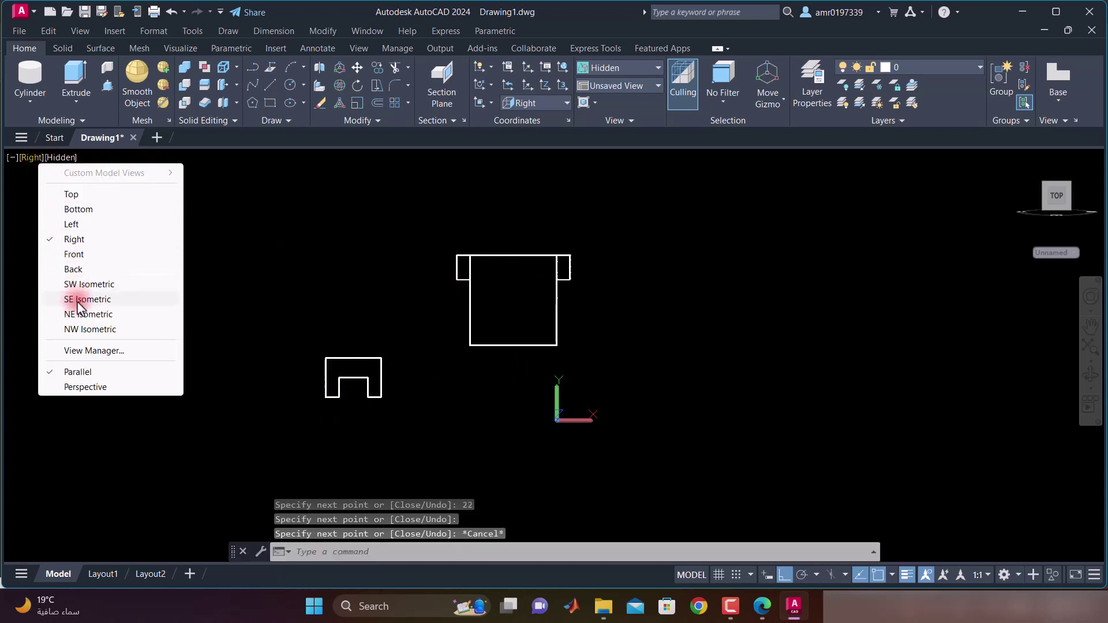
click(79, 284)
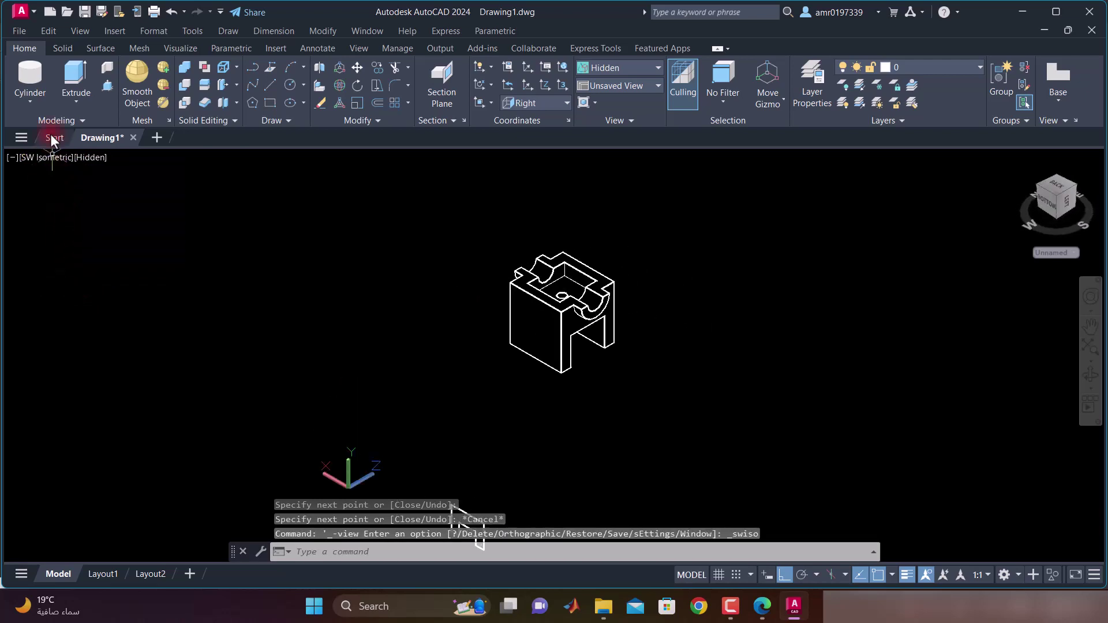
click(52, 157)
click(106, 297)
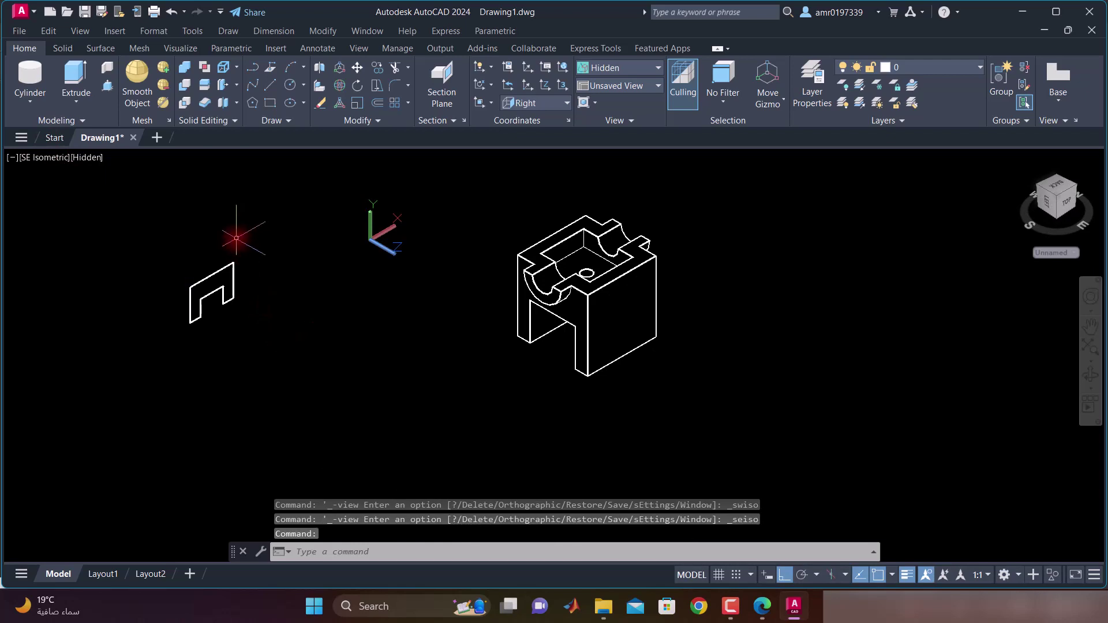
Convert the window-selected notched outline into a region, then bring up the exam PDF
text(reg)
key(Return)
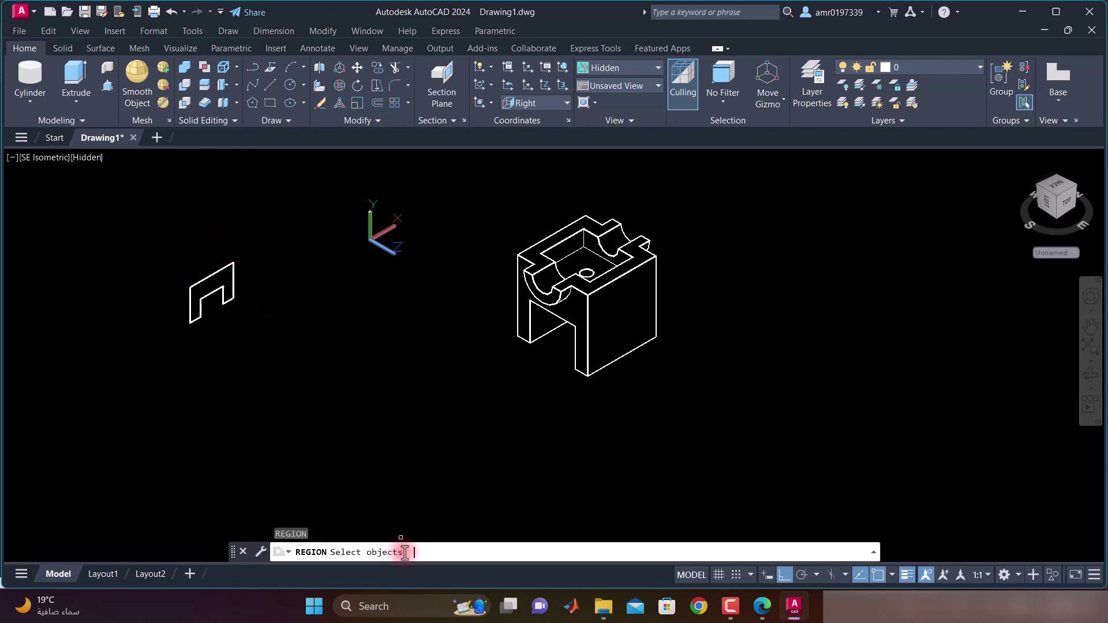
click(278, 243)
click(137, 384)
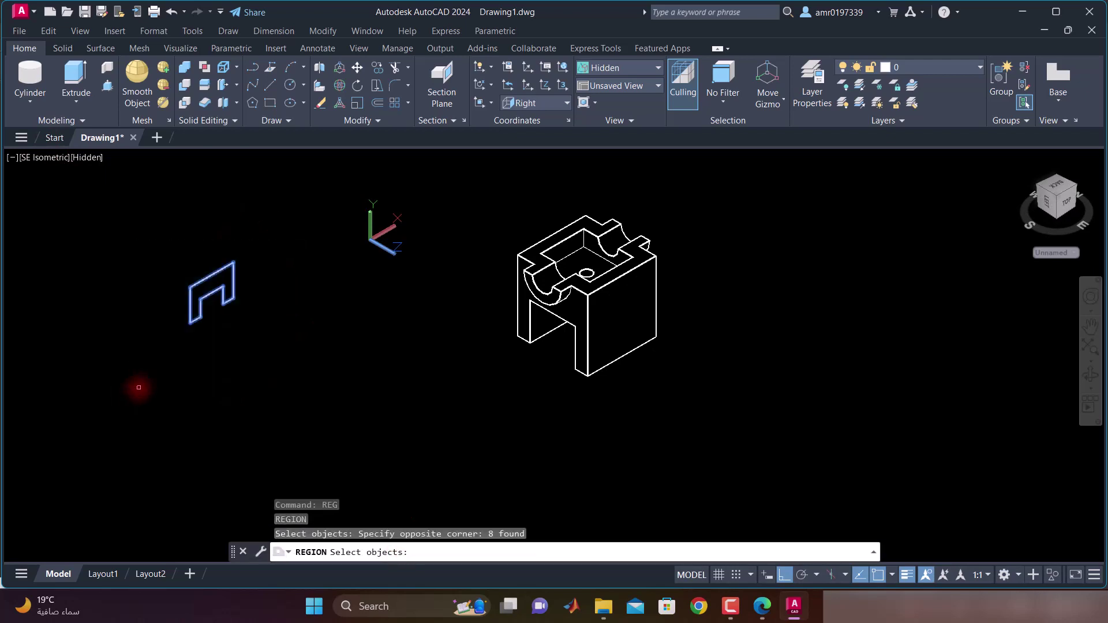
key(Return)
click(761, 606)
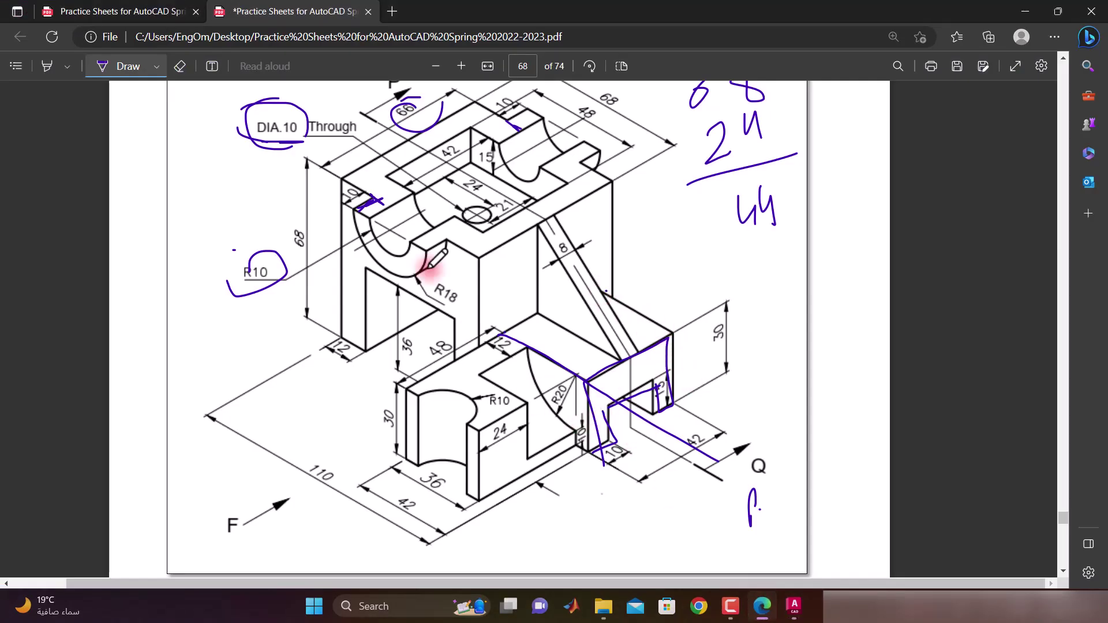
Erase the purple ink on the lower right block and return to AutoCAD
click(179, 66)
mouse_move(616, 387)
mouse_down()
mouse_move(574, 379)
mouse_move(608, 453)
mouse_move(683, 426)
mouse_move(639, 342)
mouse_up()
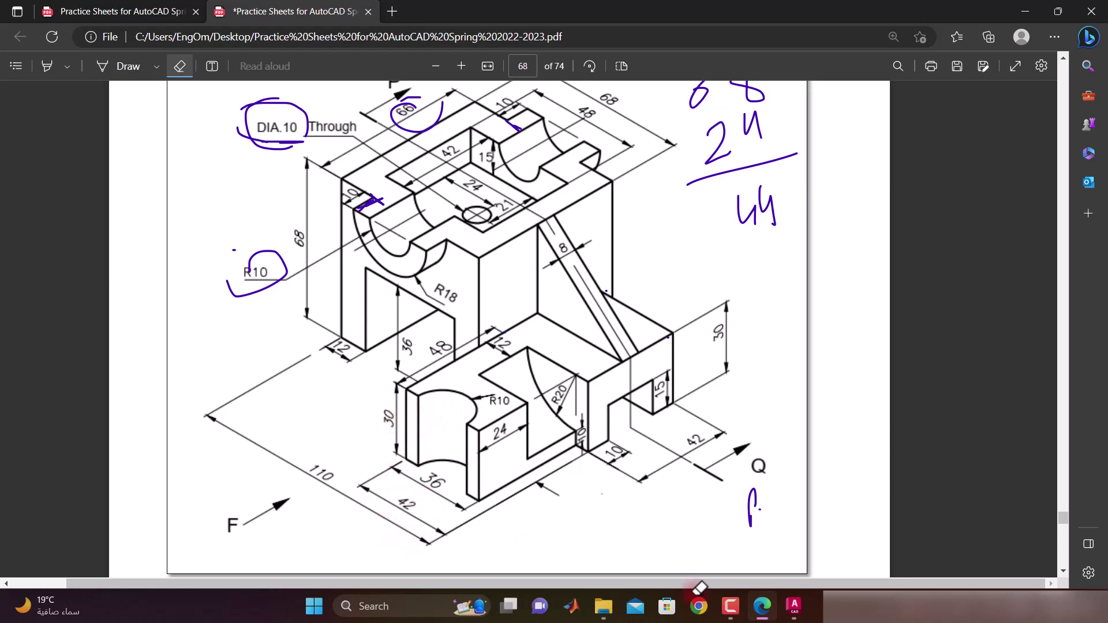
click(795, 605)
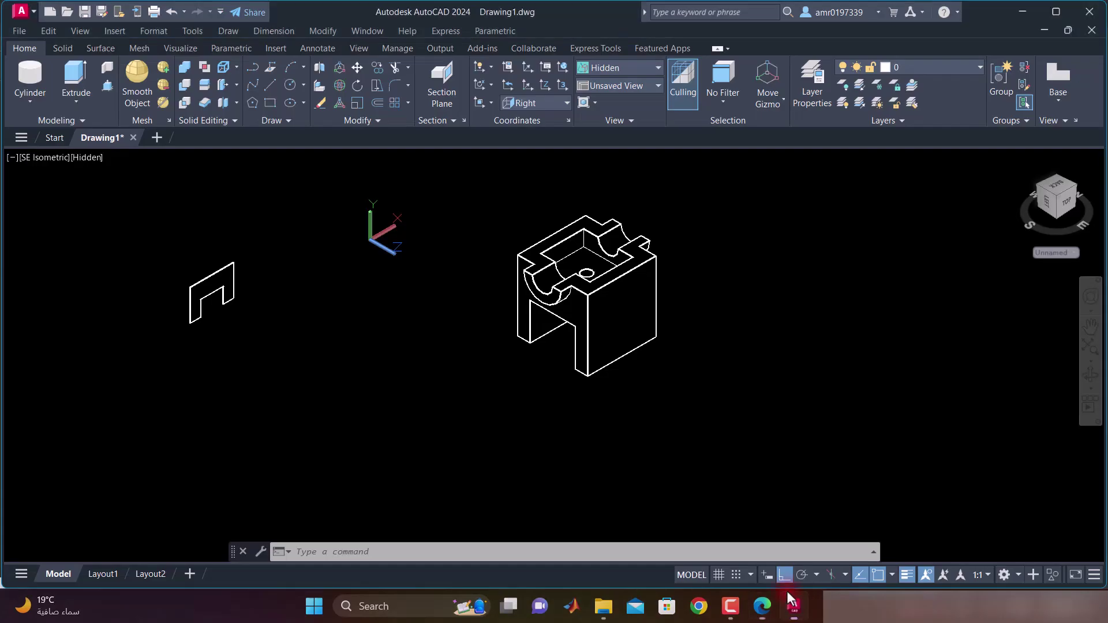
Extrude the notched region 42 units into a solid, then return to the exam PDF
click(76, 81)
click(221, 290)
key(Return)
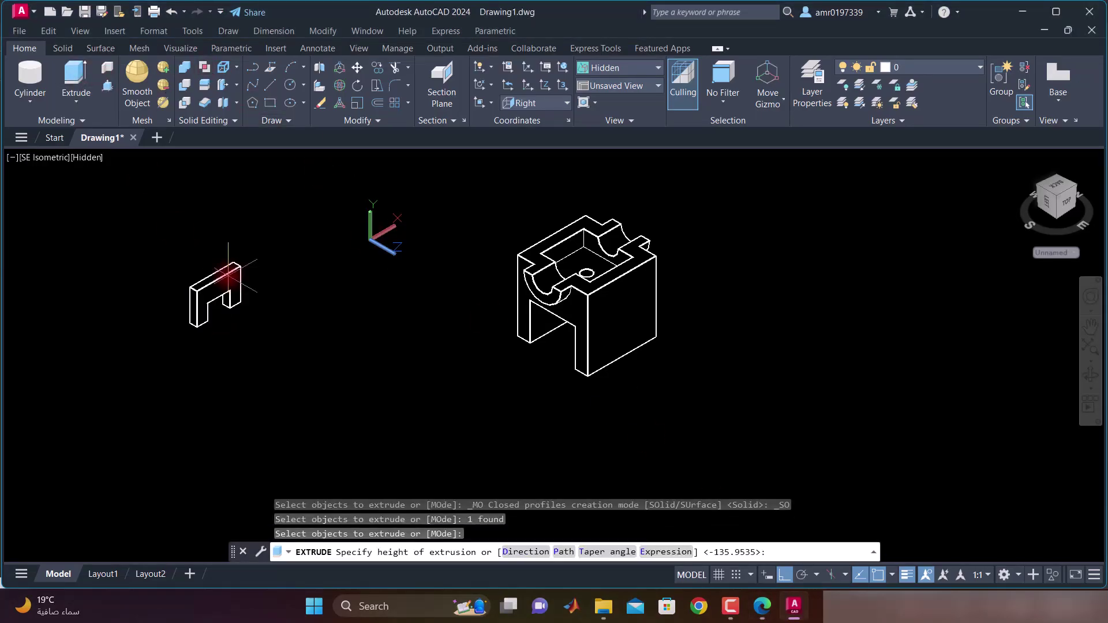
text(42)
key(Return)
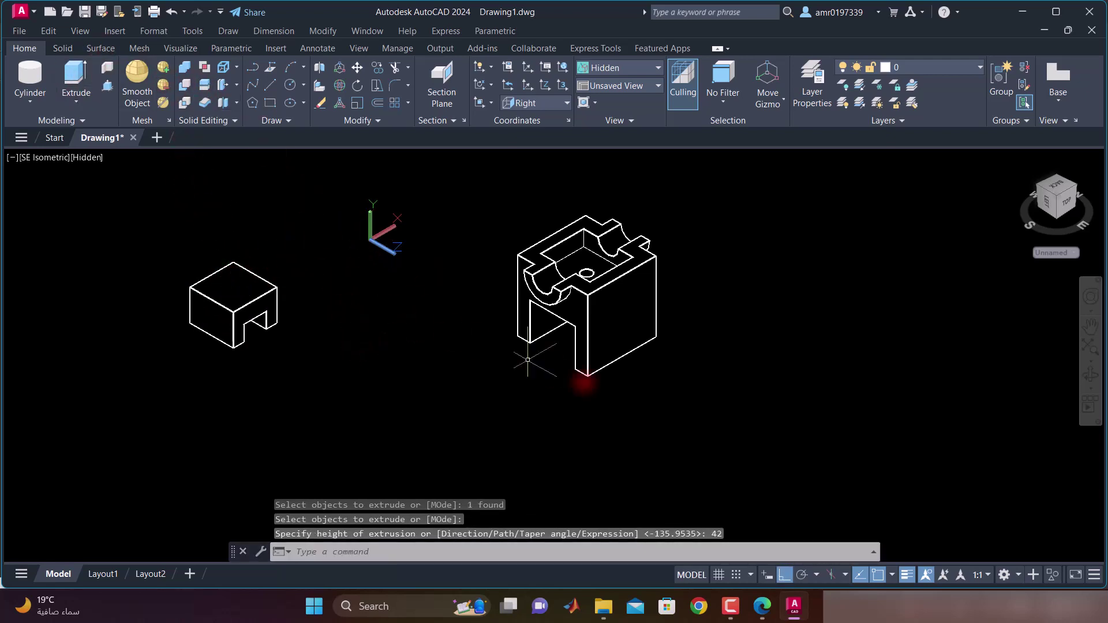
click(772, 618)
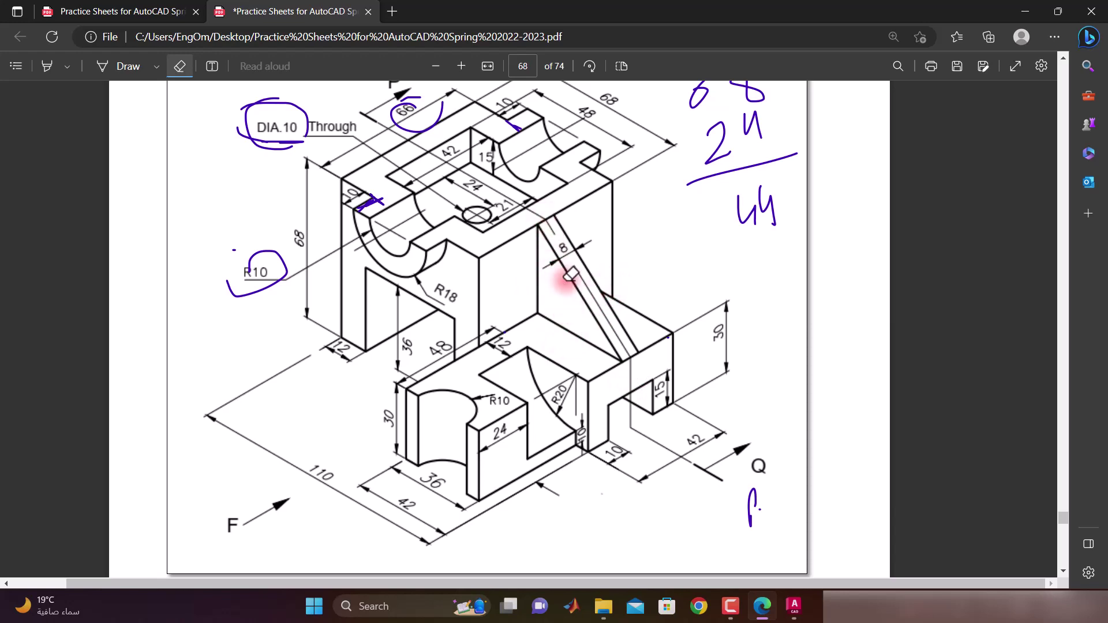
Start a line at the right face's top edge in AutoCAD, then switch back to the exam sheet
click(794, 606)
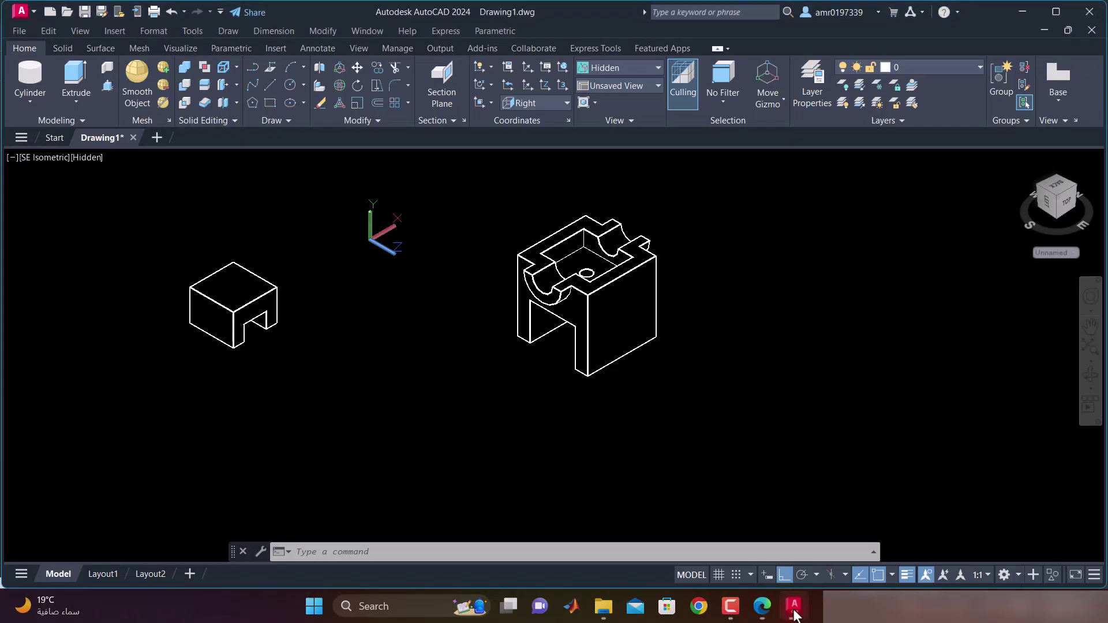
scroll(470, 206, up, 2)
scroll(272, 173, down, 1)
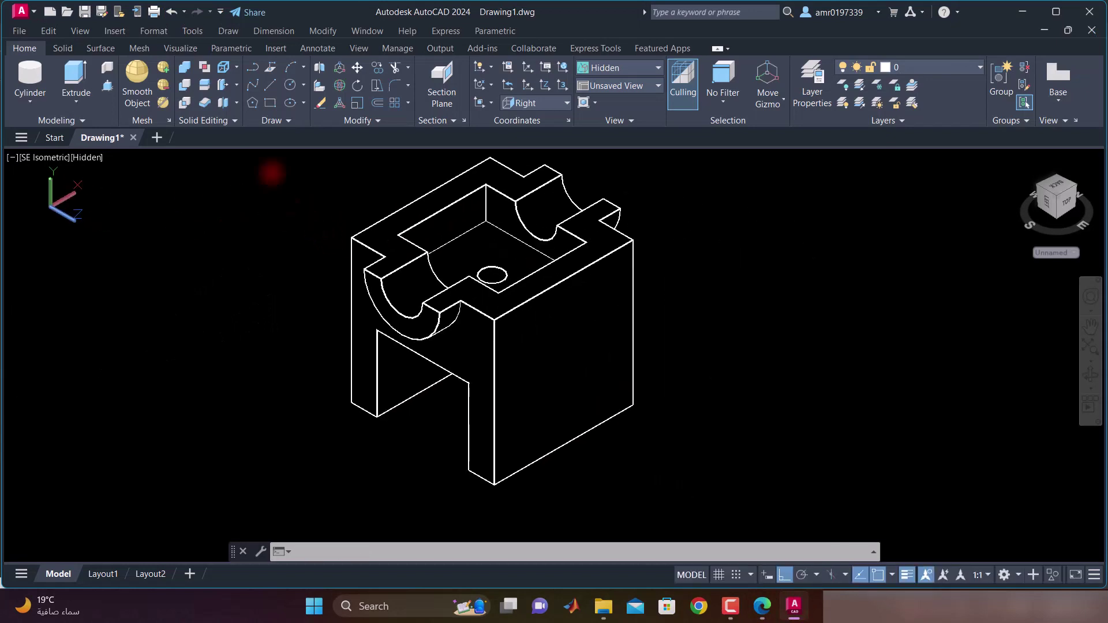
click(269, 84)
click(563, 281)
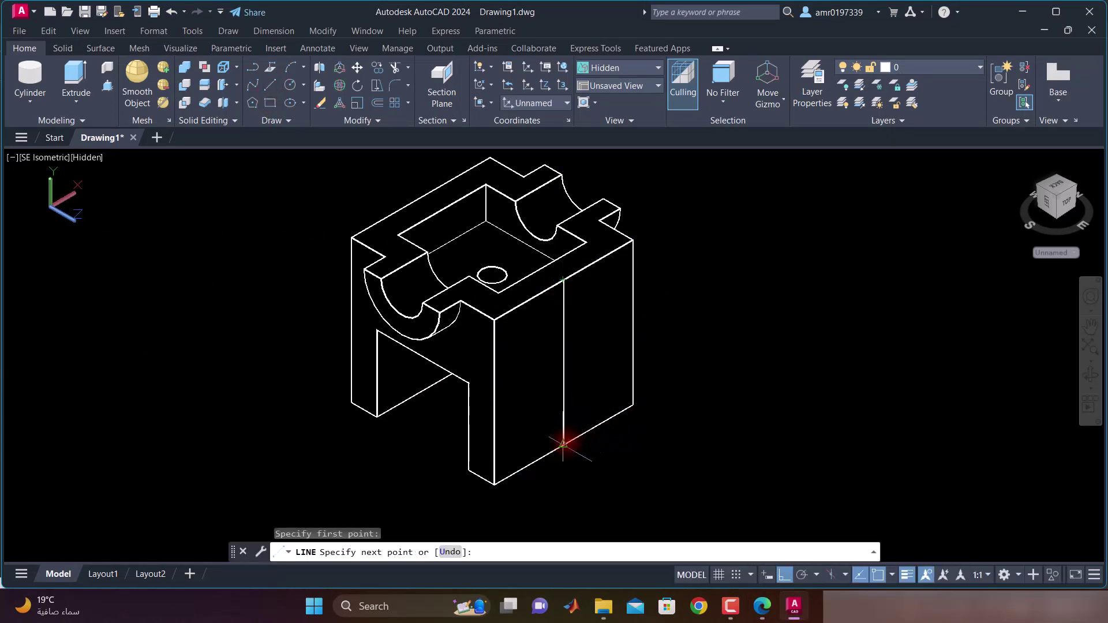
key(Escape)
scroll(562, 445, down, 2)
click(762, 606)
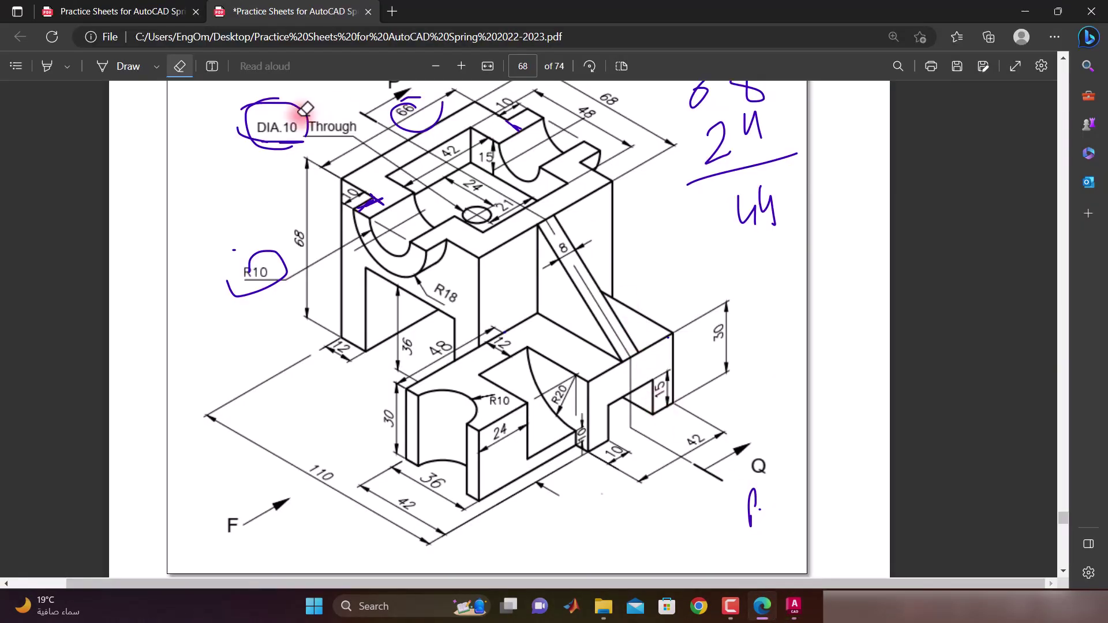
Trace the rib's vertical edge and circle the 68 and 30 heights in ink, then return to AutoCAD
click(137, 64)
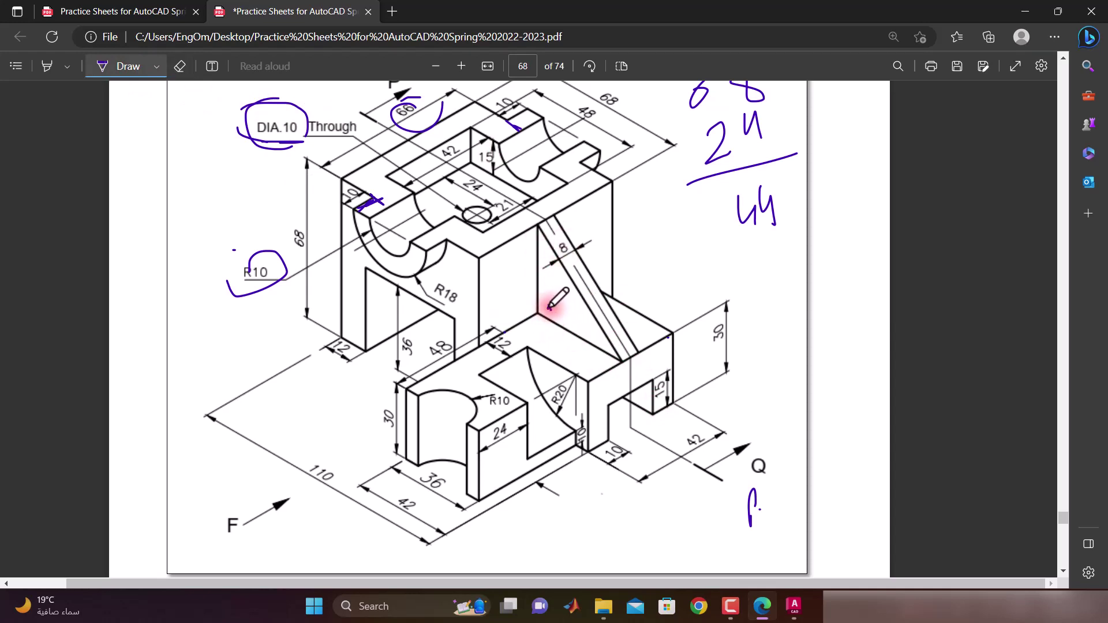
drag(544, 231, 547, 320)
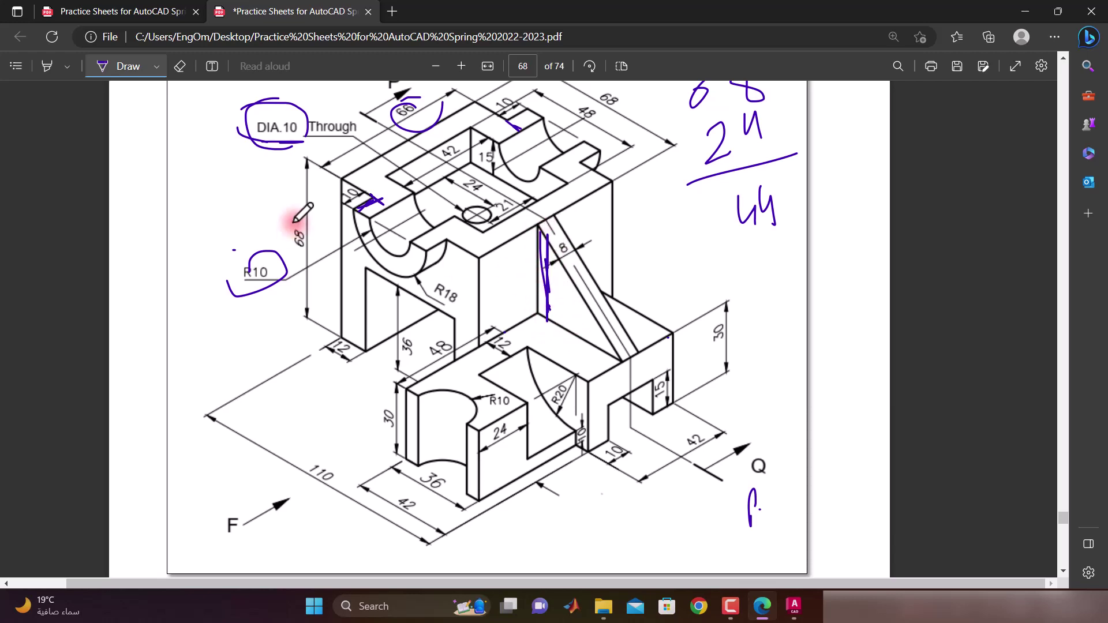
drag(306, 200, 309, 230)
mouse_move(738, 301)
mouse_down()
mouse_move(692, 329)
mouse_move(731, 308)
mouse_up()
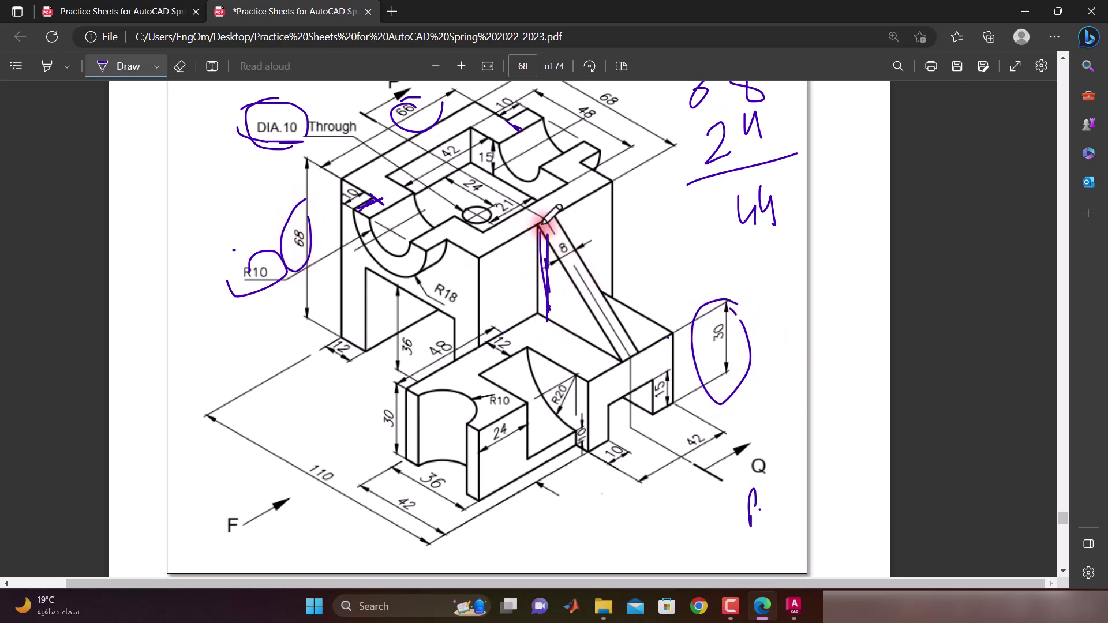
drag(544, 224, 546, 308)
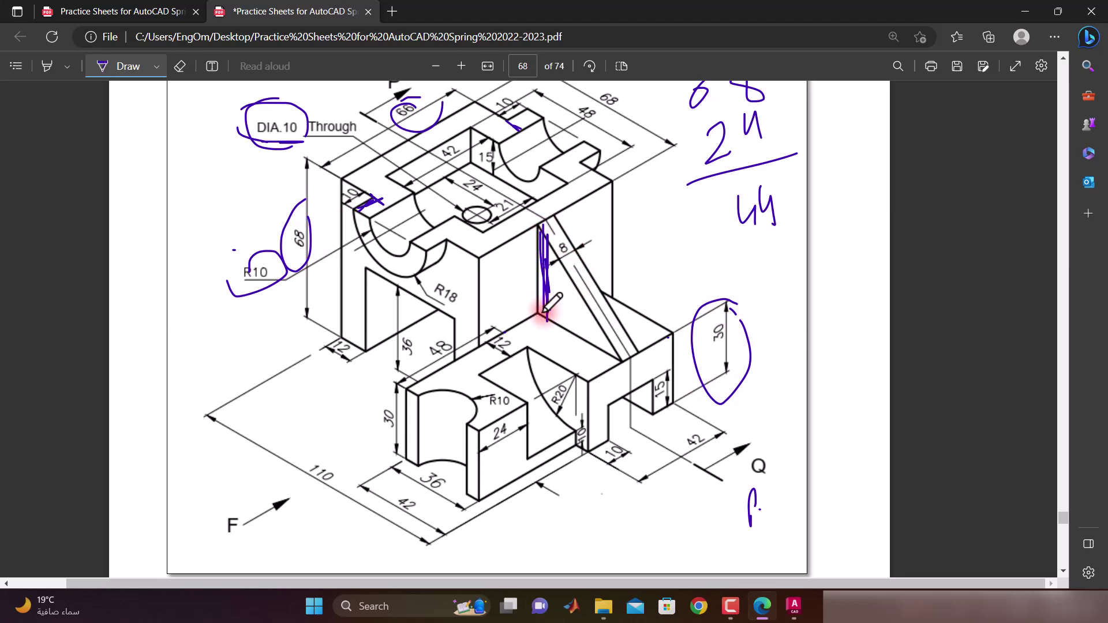
click(794, 606)
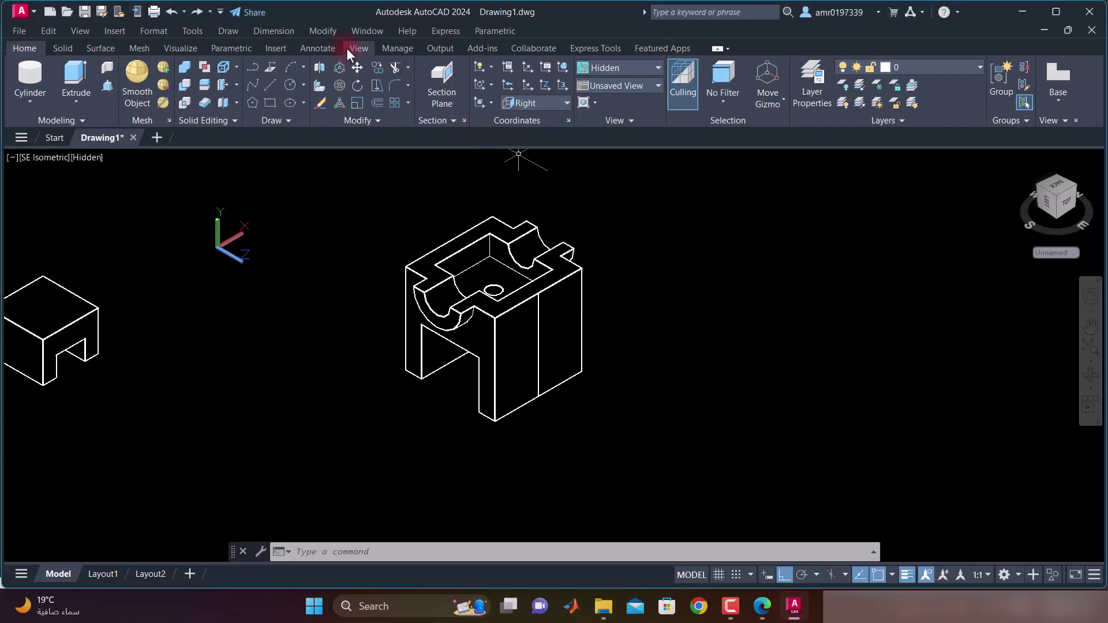
Draw a 38-unit vertical guide line down from the right face's top edge, redrawing it once
click(270, 85)
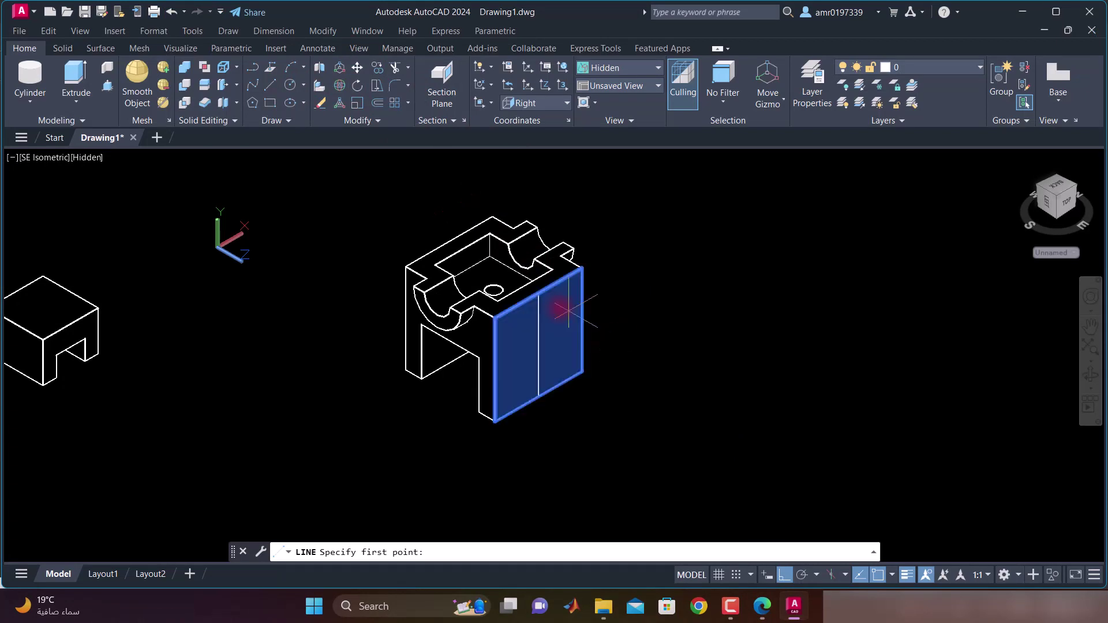
click(537, 293)
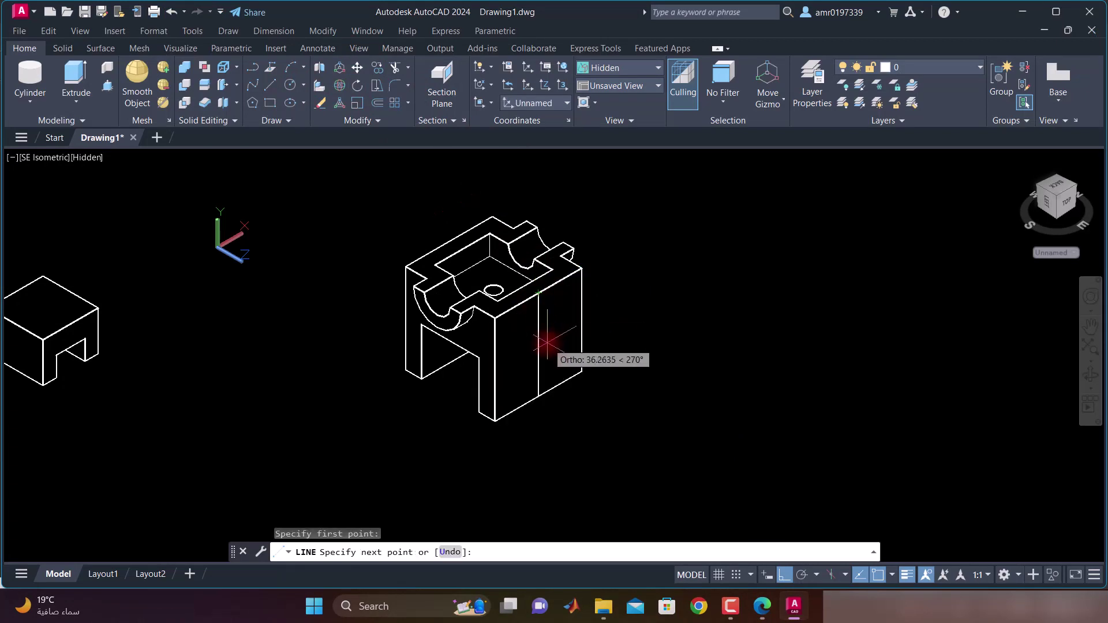
text(38)
key(Return)
key(Return)
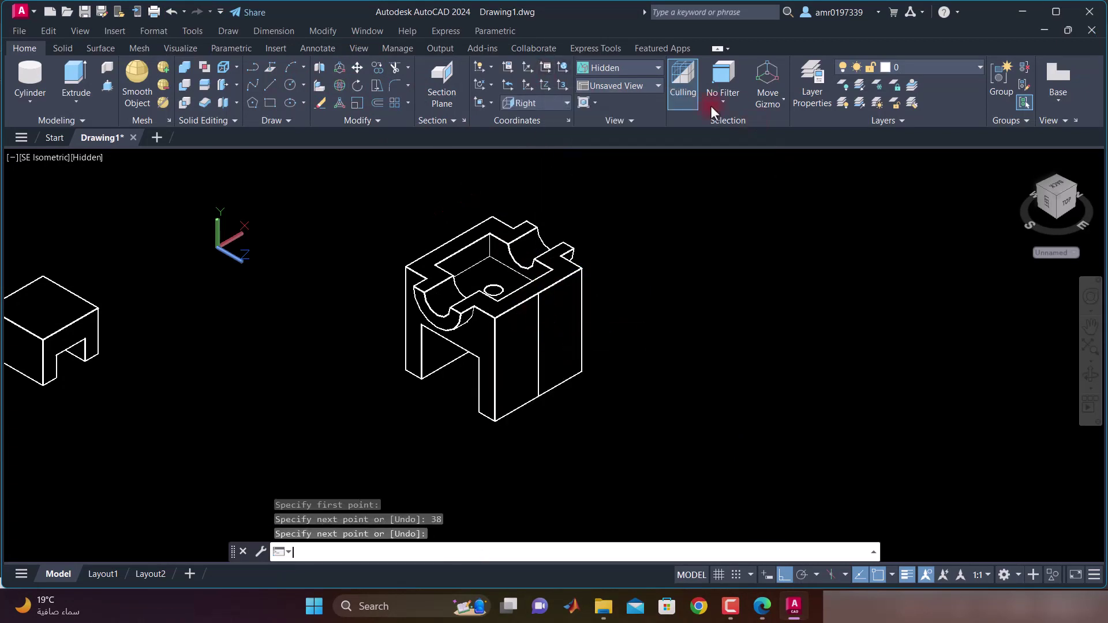
key(ctrl+z)
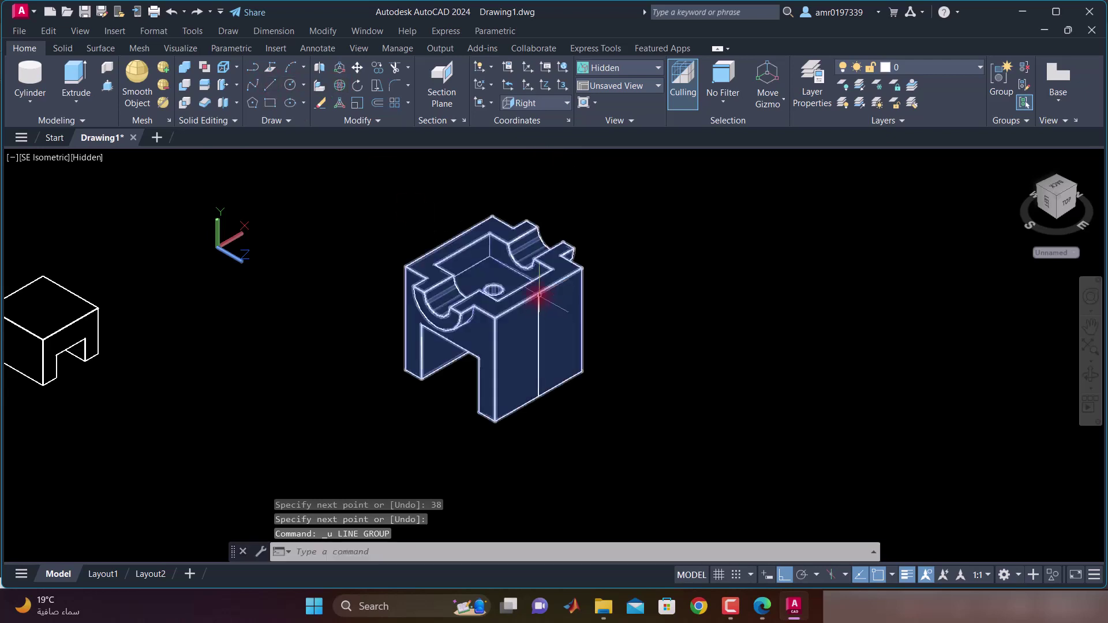
key(Escape)
click(270, 86)
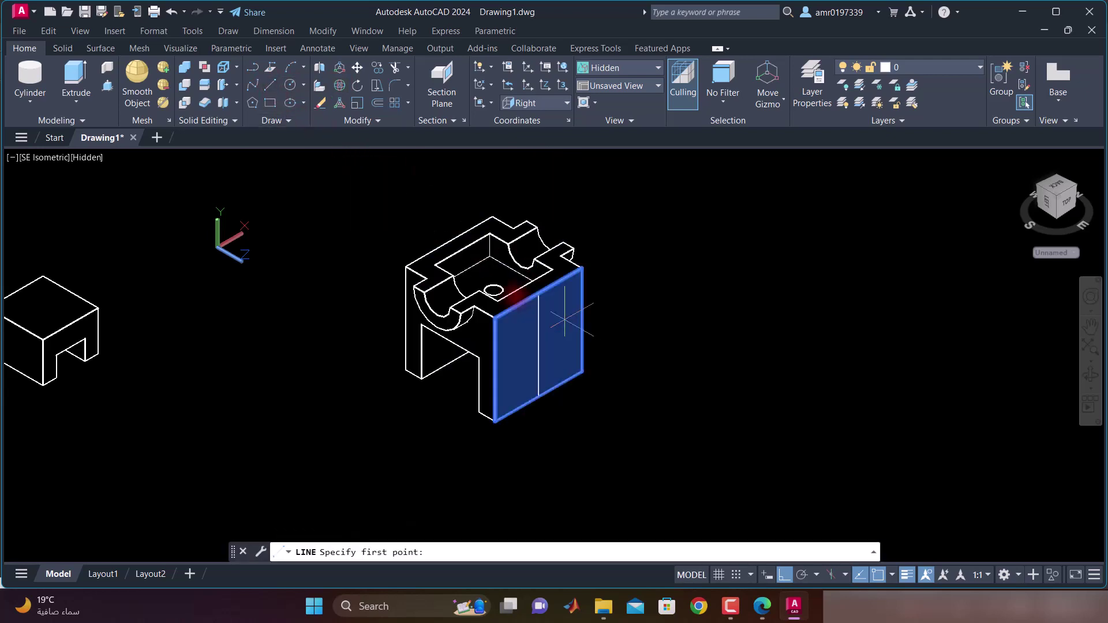
click(538, 294)
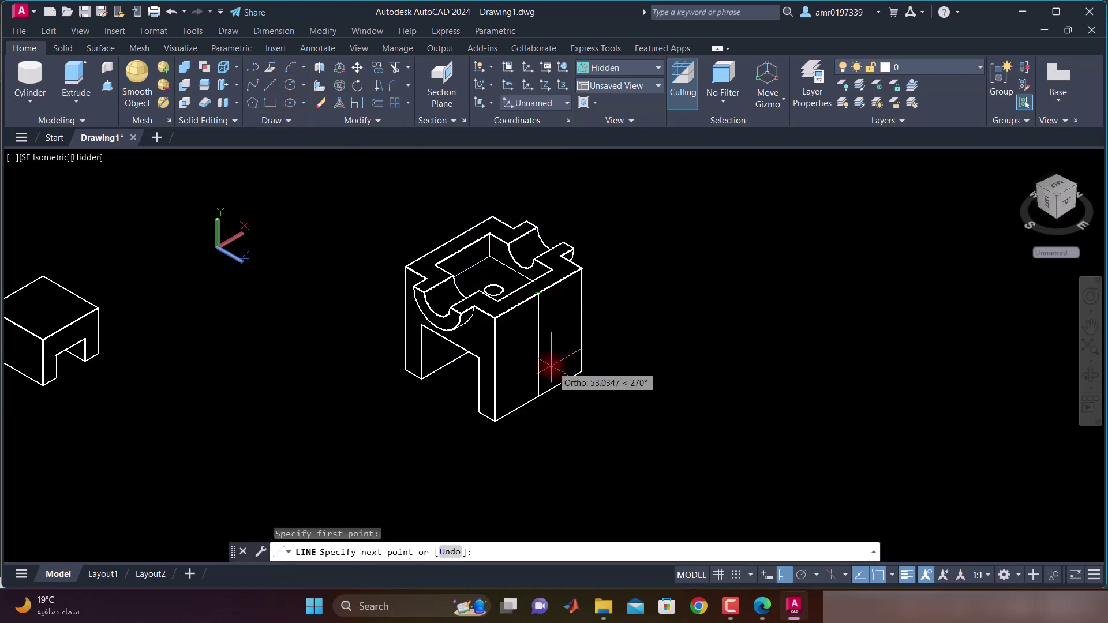
text(38)
key(Return)
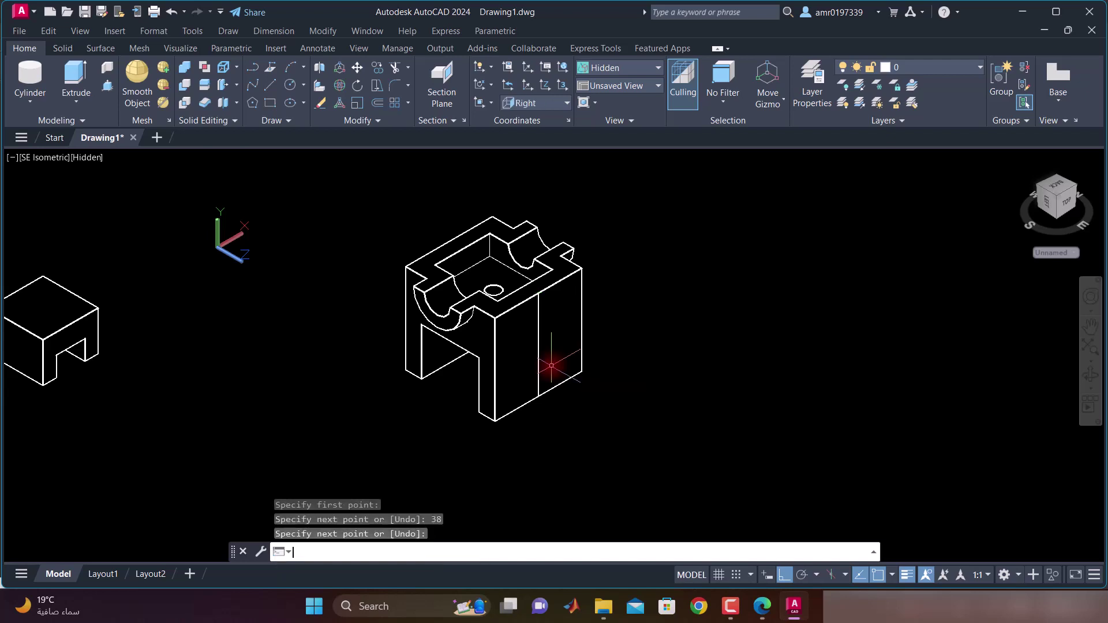
key(Return)
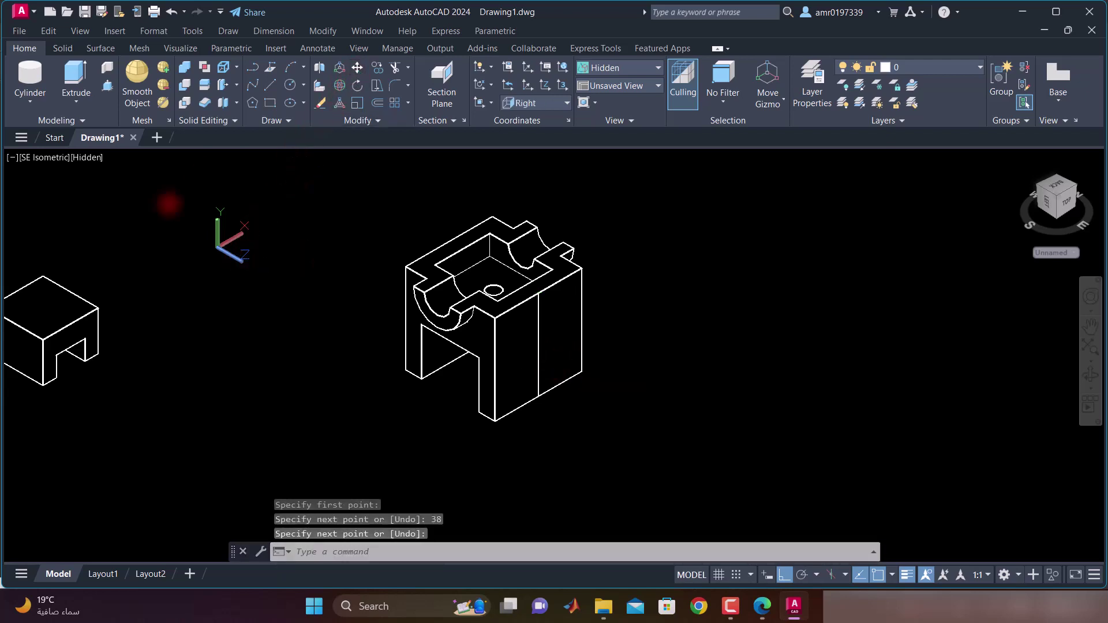
Start MOVE with the notched block selected
text(m)
key(Return)
click(67, 300)
key(Return)
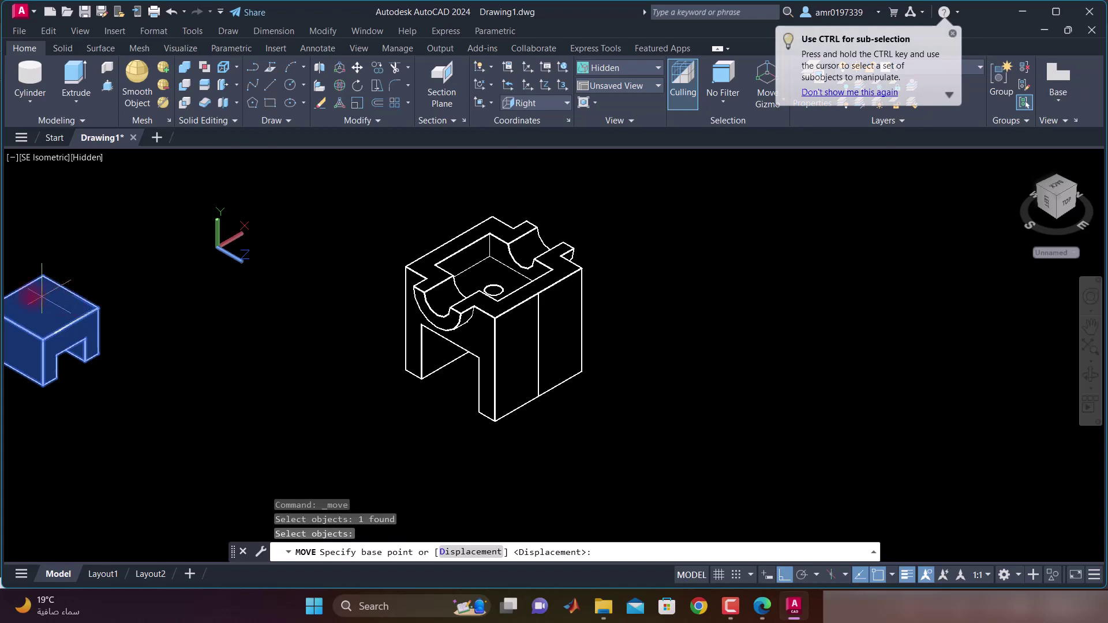
Move the notched block from its corner to the guide line's end and orbit to check placement
click(16, 291)
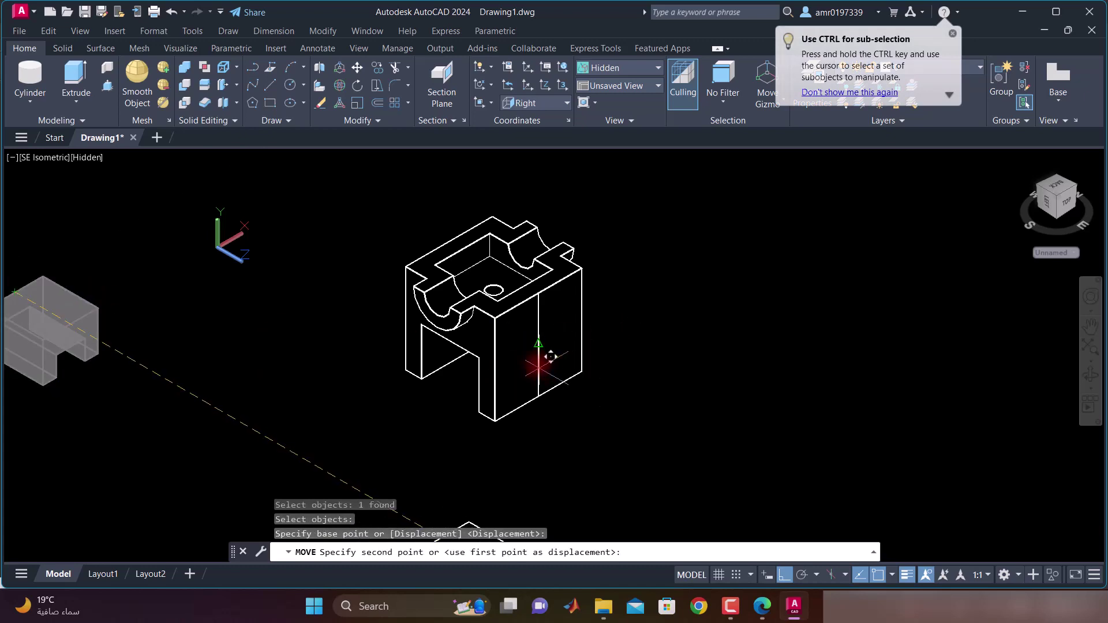
scroll(545, 344, up, 4)
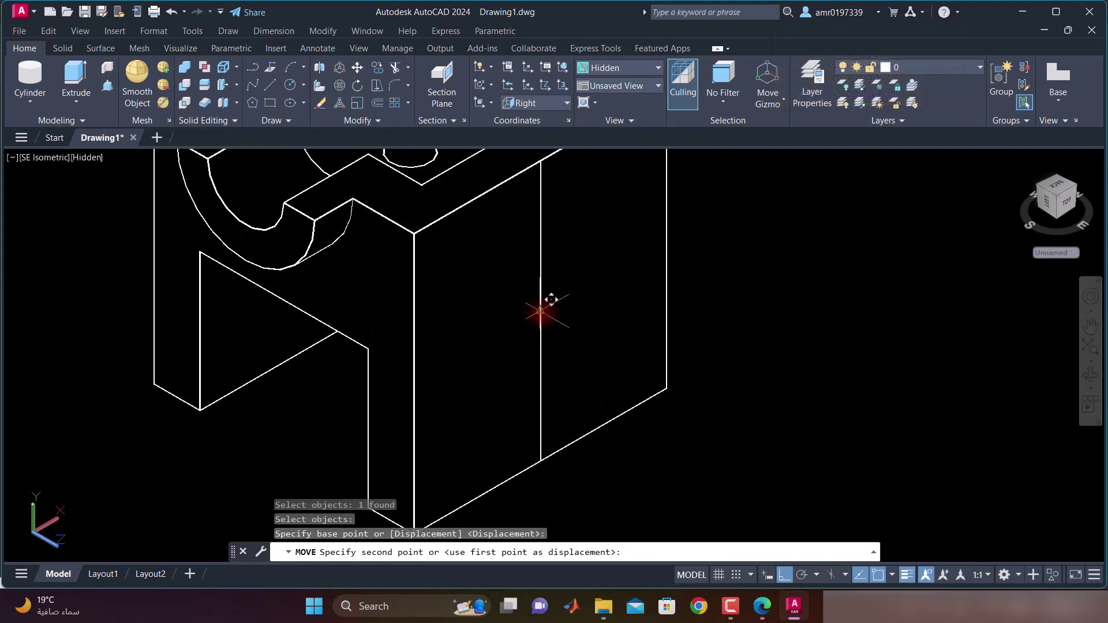
click(542, 327)
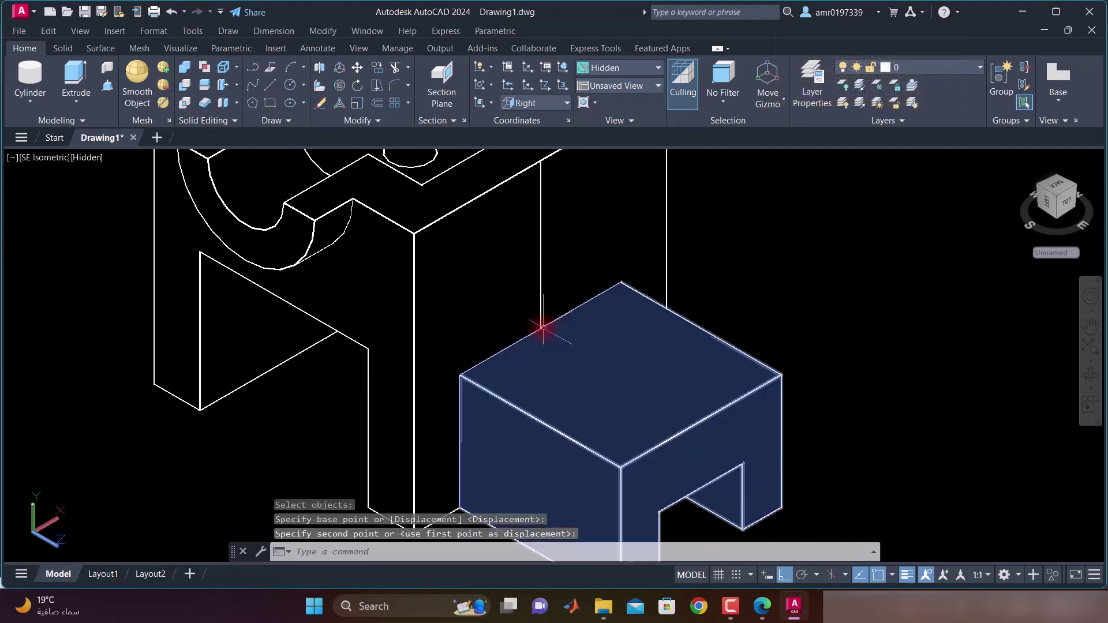
scroll(543, 328, down, 4)
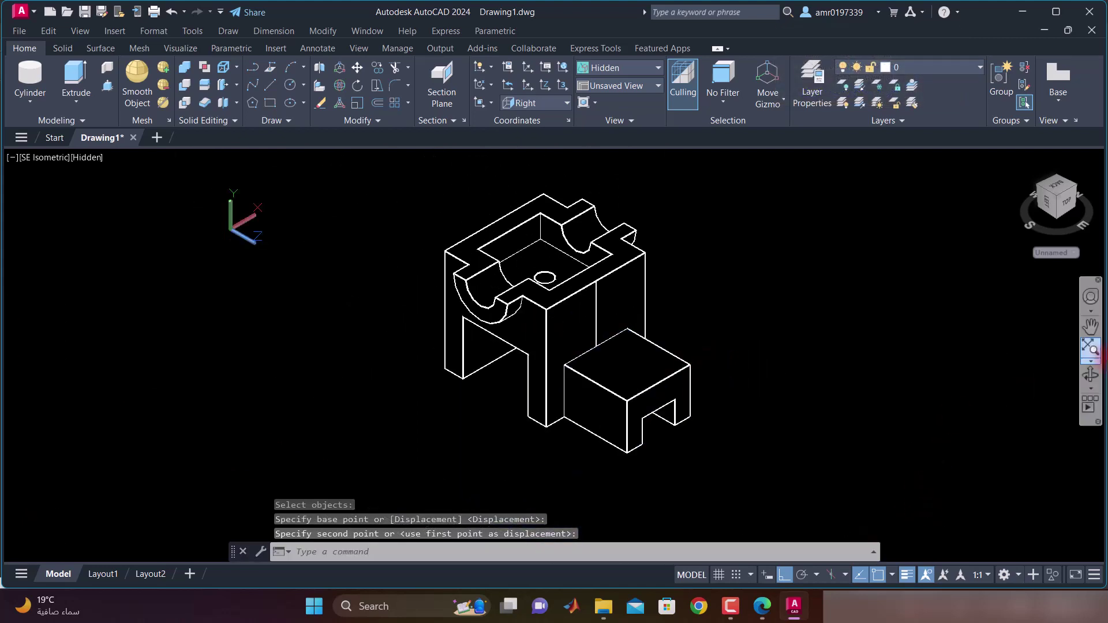
click(1090, 375)
mouse_move(962, 383)
mouse_down()
mouse_move(772, 363)
mouse_move(857, 330)
mouse_move(1066, 371)
mouse_move(700, 361)
mouse_move(593, 305)
mouse_up()
key(Escape)
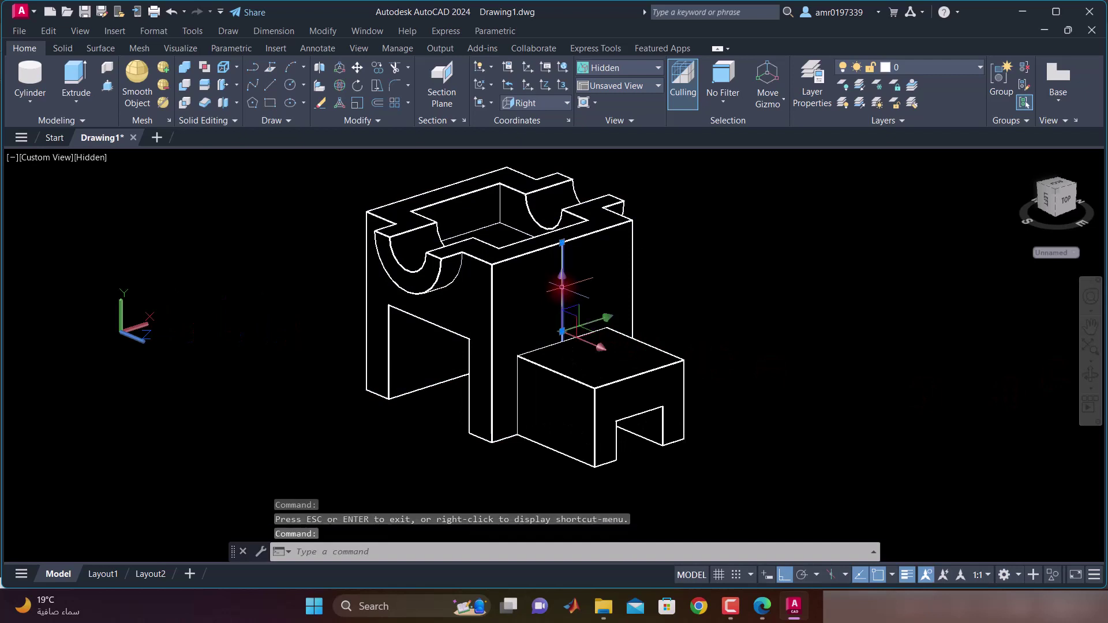
Erase the vertical guide line and restore the SE Isometric view
key(Delete)
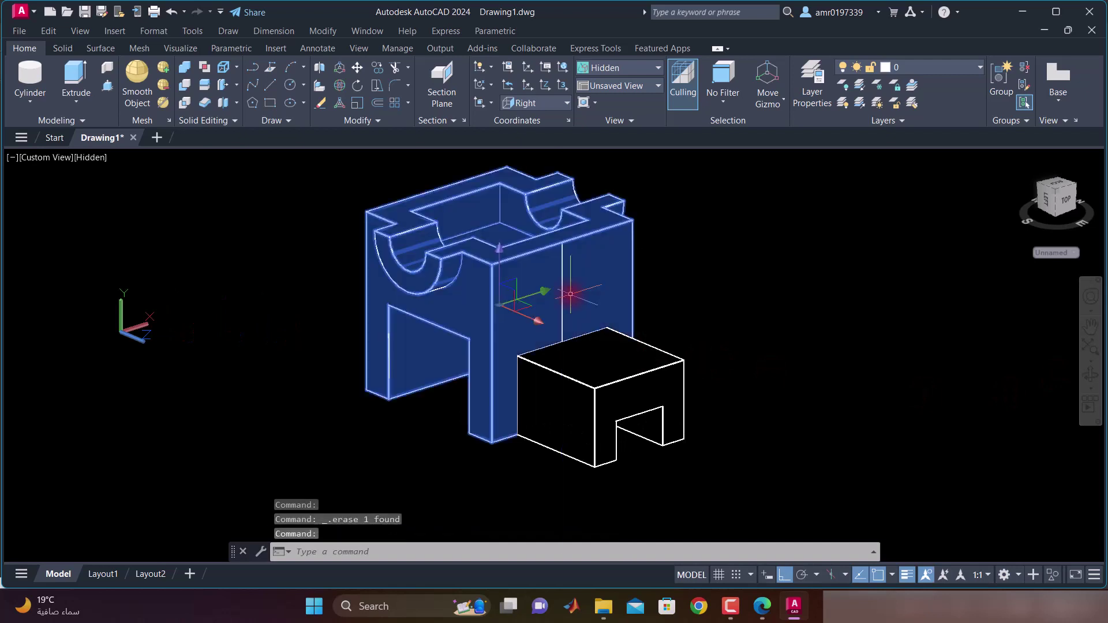
click(564, 290)
key(Delete)
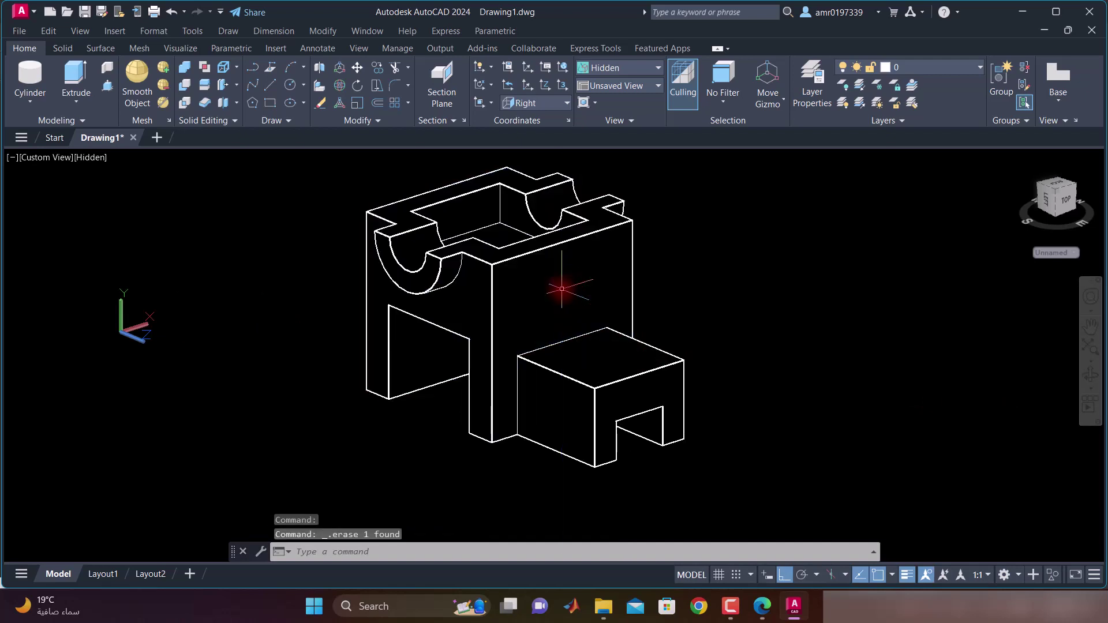
click(32, 151)
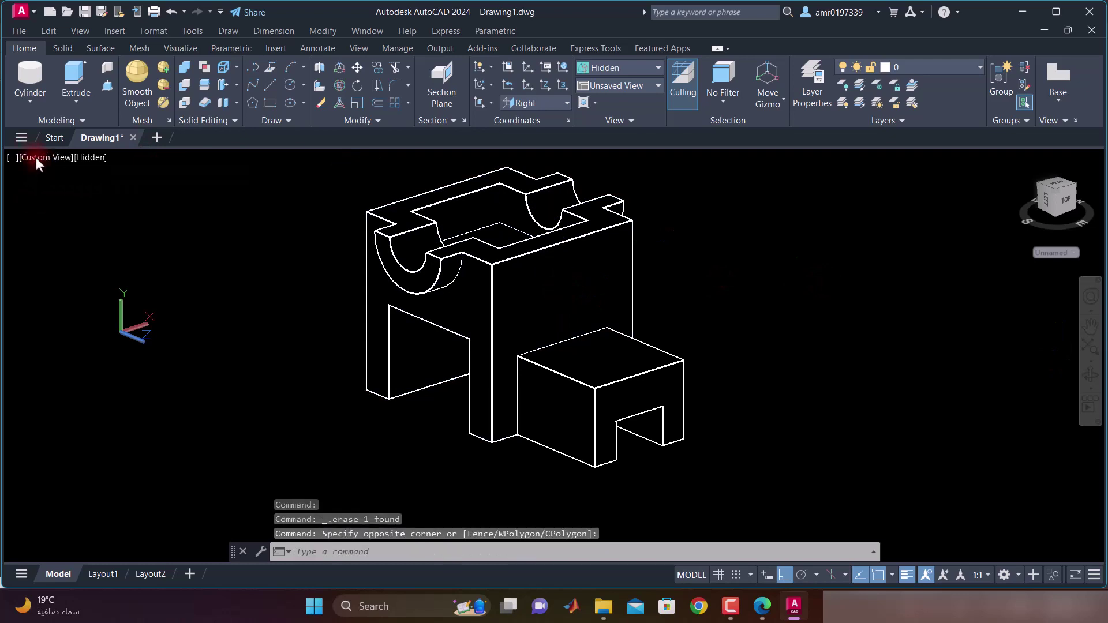
click(37, 158)
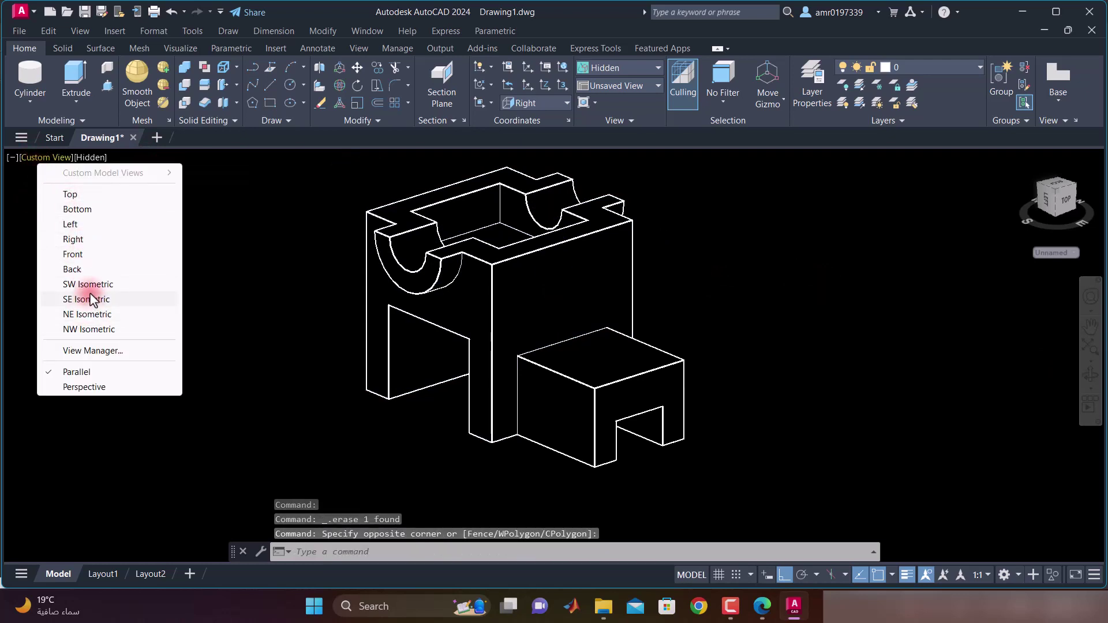
click(86, 299)
Ink over the rib's vertical edge on the exam PDF, then orbit the AutoCAD model to a new isometric view
key(alt+Tab)
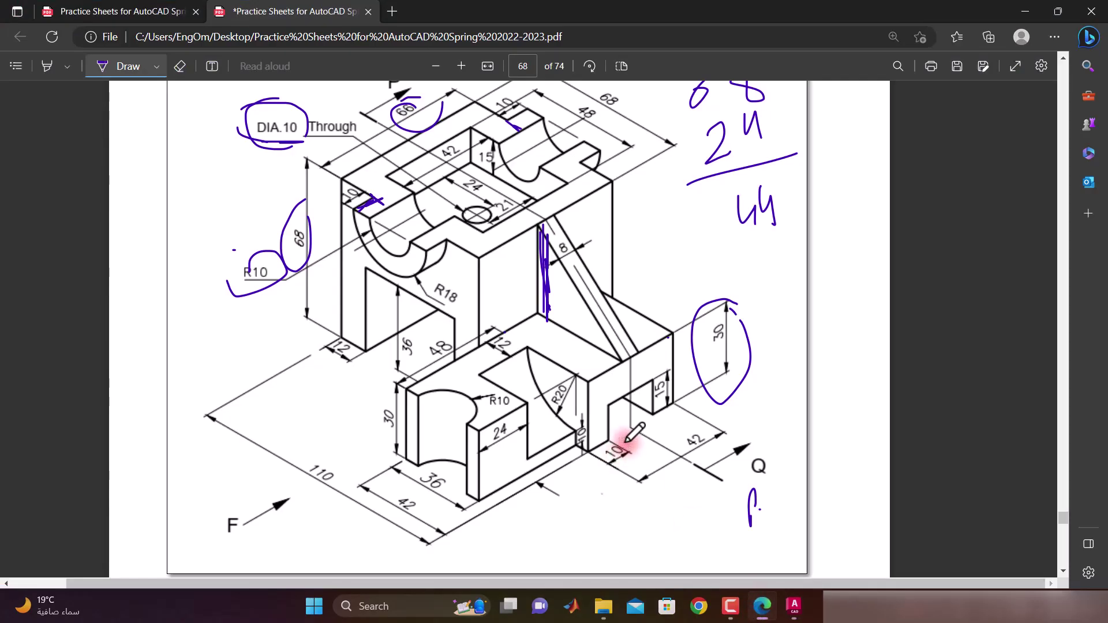
scroll(626, 440, up, 1)
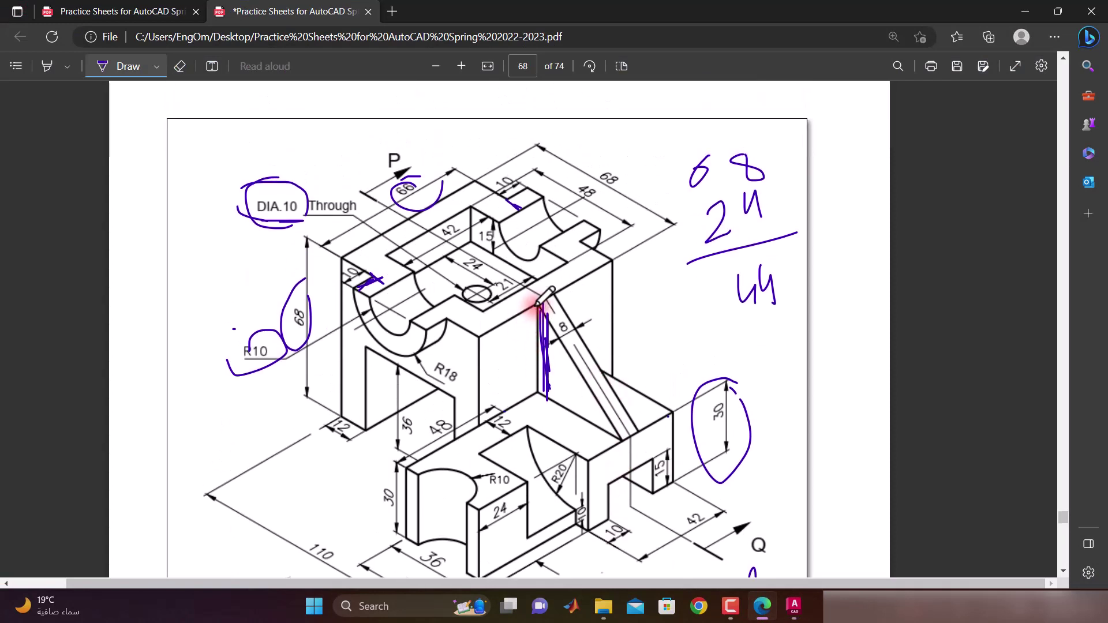
mouse_move(538, 304)
mouse_down()
mouse_move(530, 388)
mouse_move(605, 428)
mouse_up()
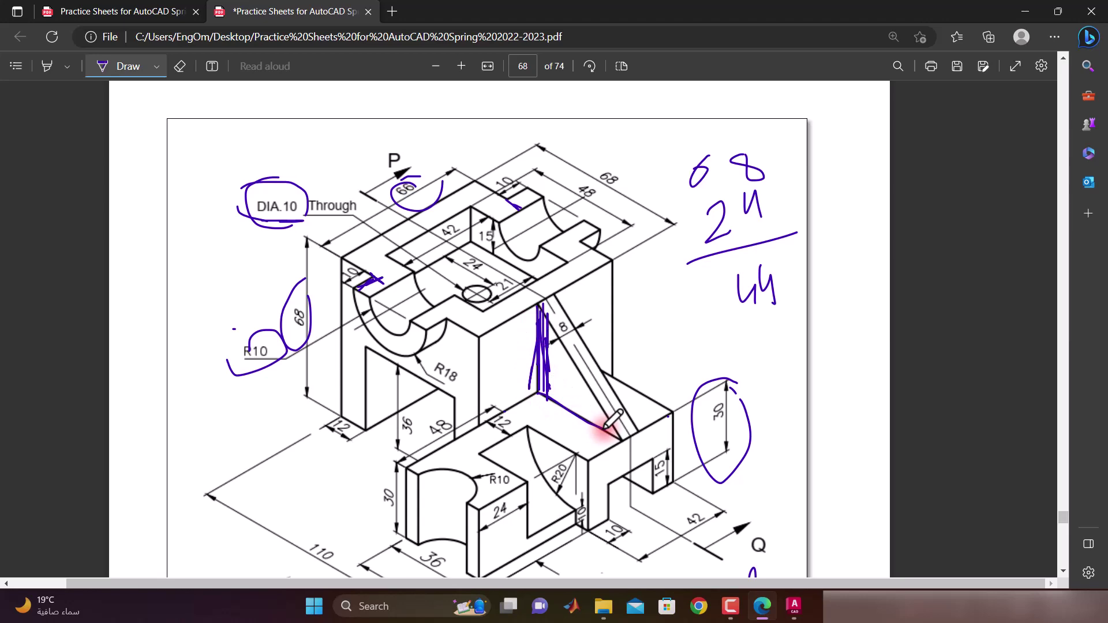
scroll(605, 427, down, 1)
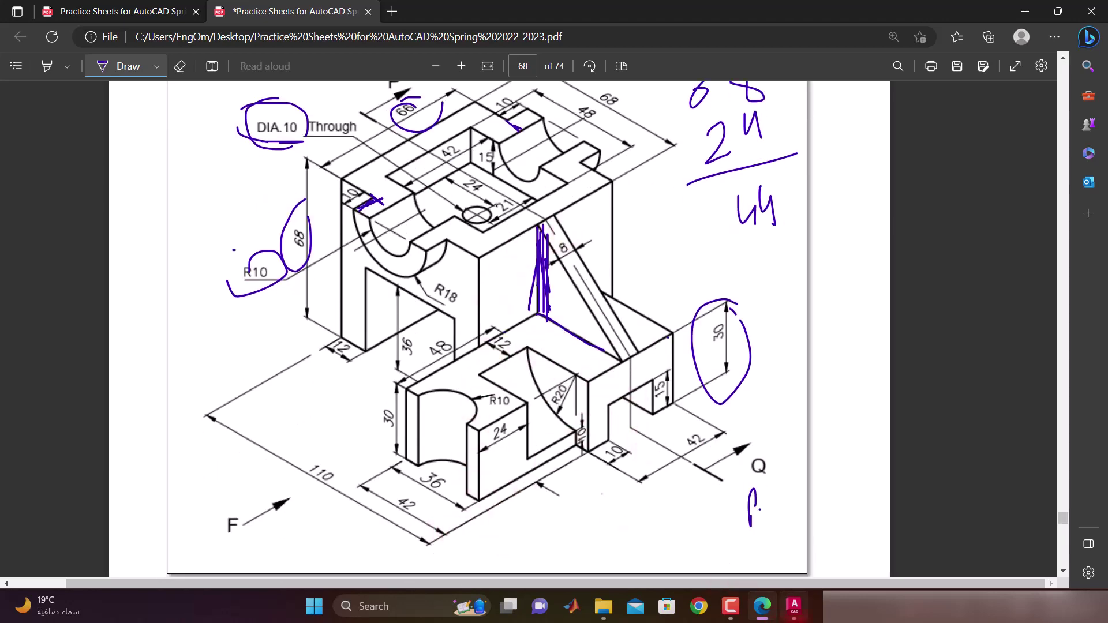
click(794, 606)
shift+middle_drag(569, 366, 369, 292)
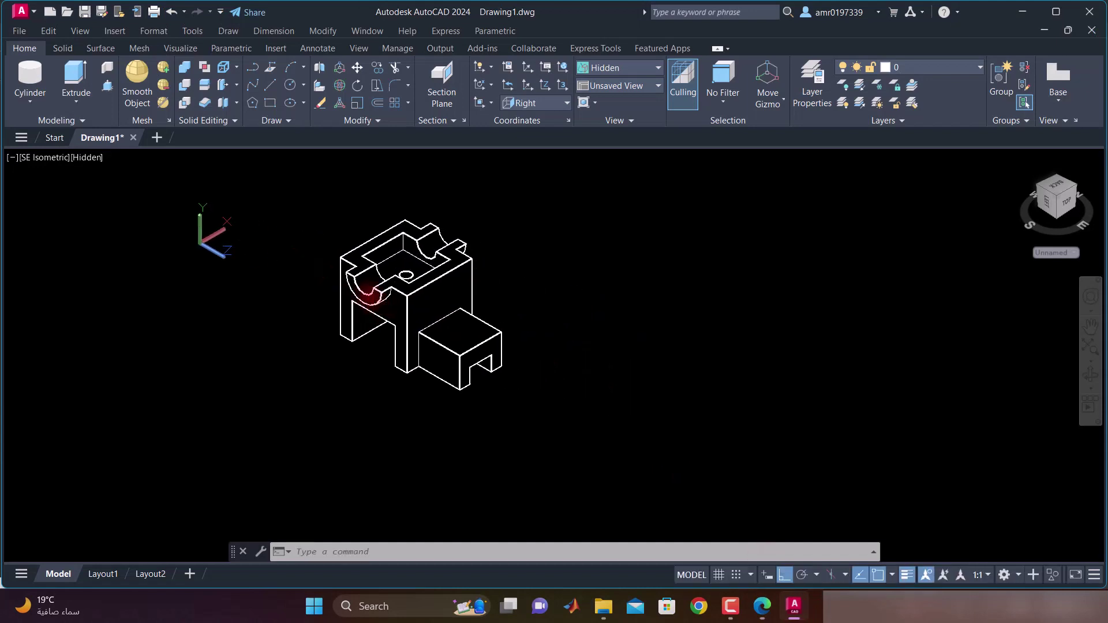
Align the UCS with the lower block's front face
click(481, 102)
click(484, 151)
click(448, 344)
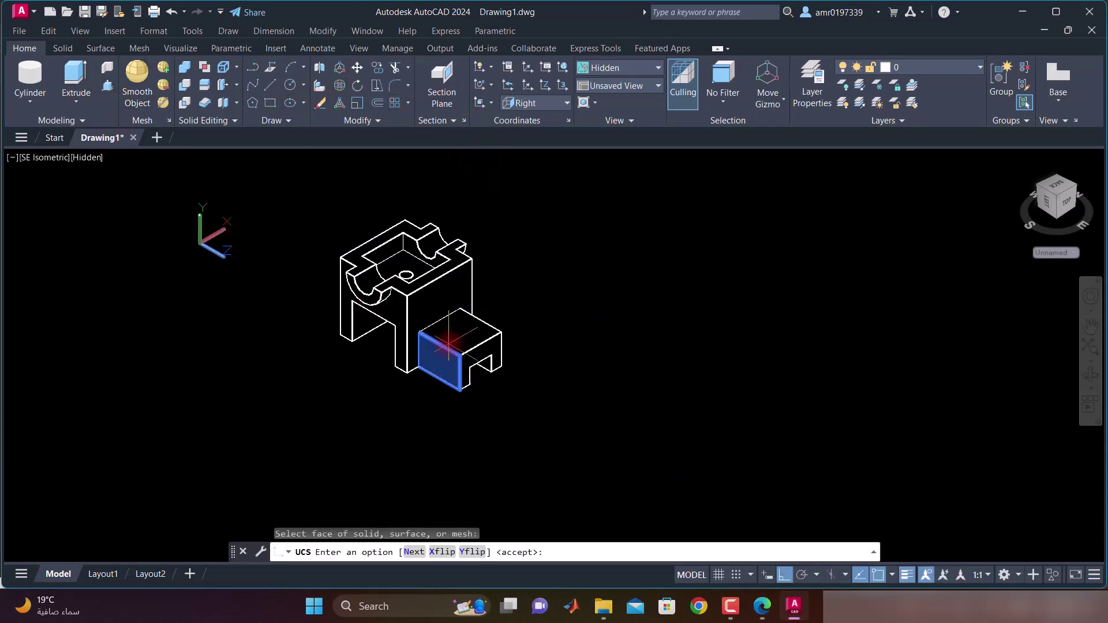
key(Return)
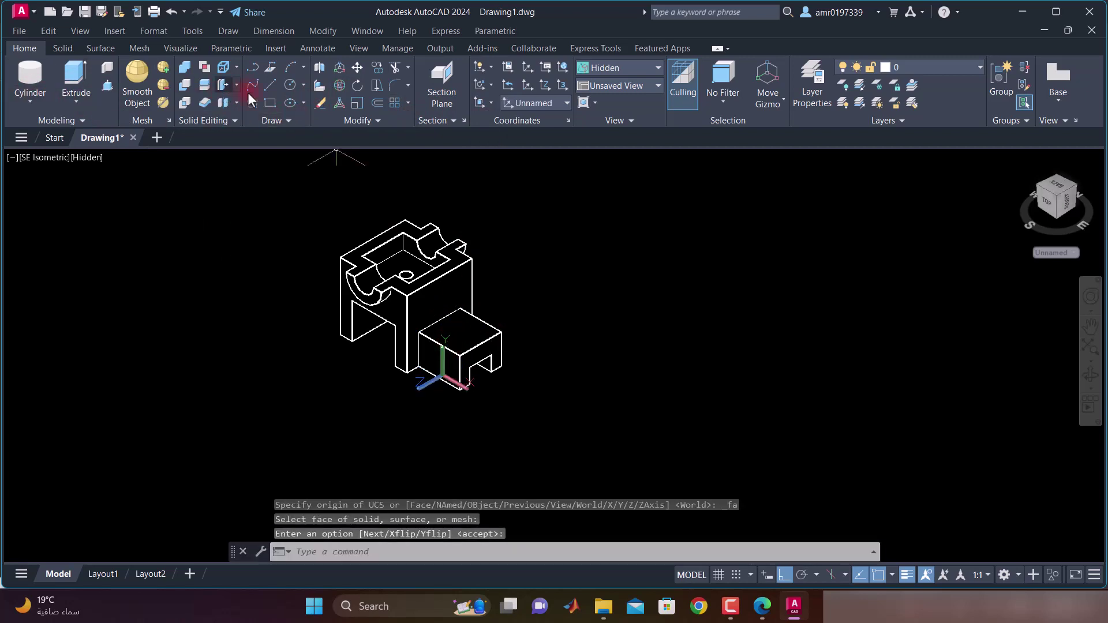
Draw the rib outline's 42-unit horizontal first leg with LINE
text(l)
key(Return)
click(539, 442)
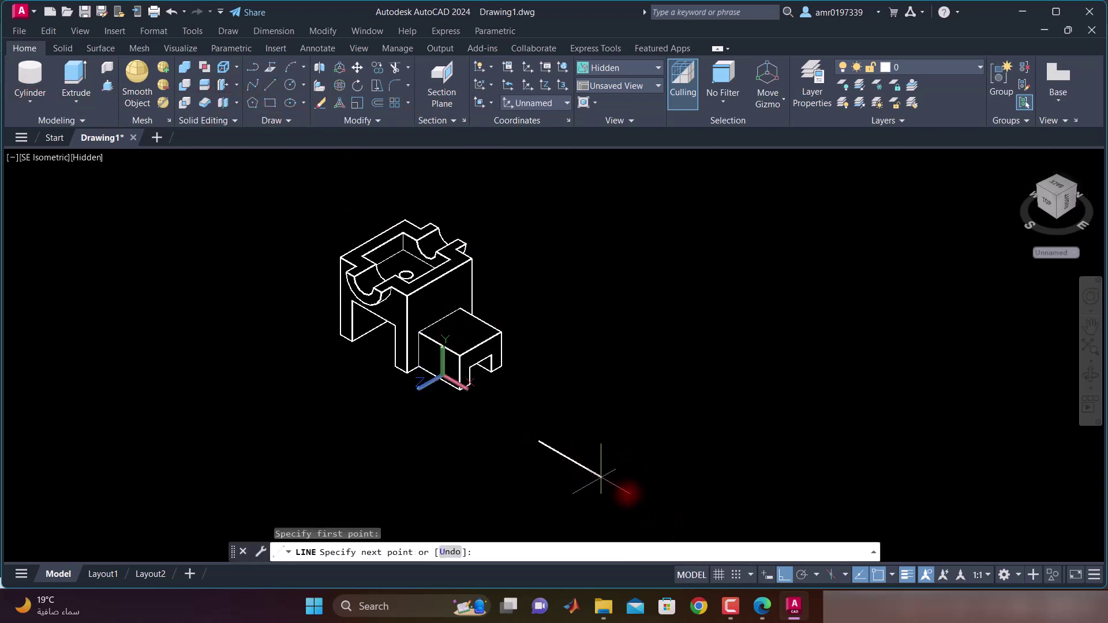
text(2)
key(Return)
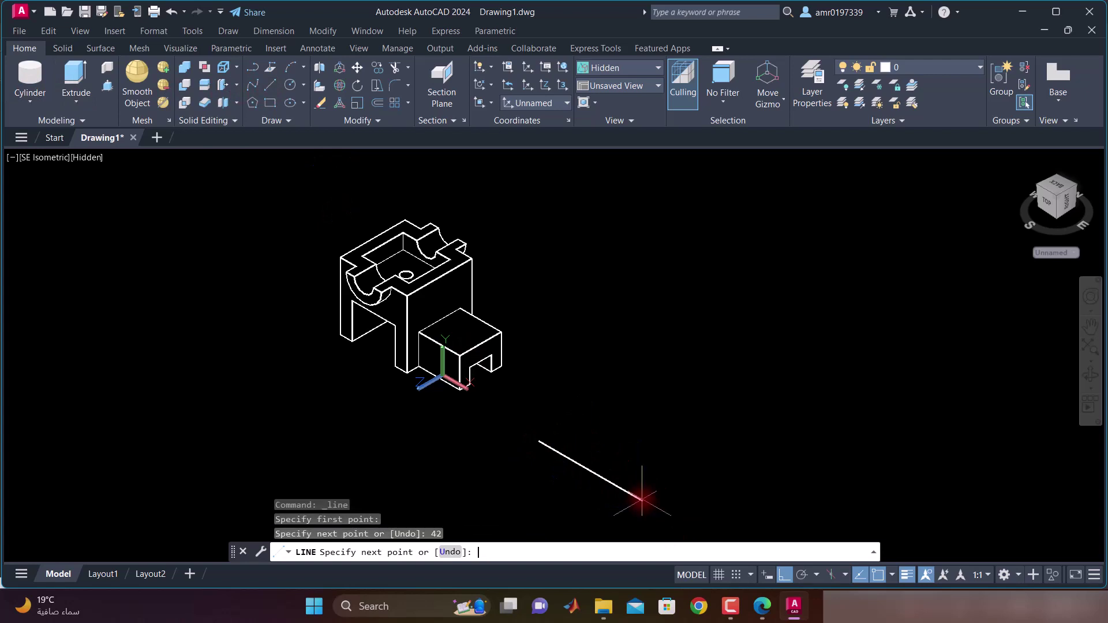
key(Return)
scroll(520, 294, up, 2)
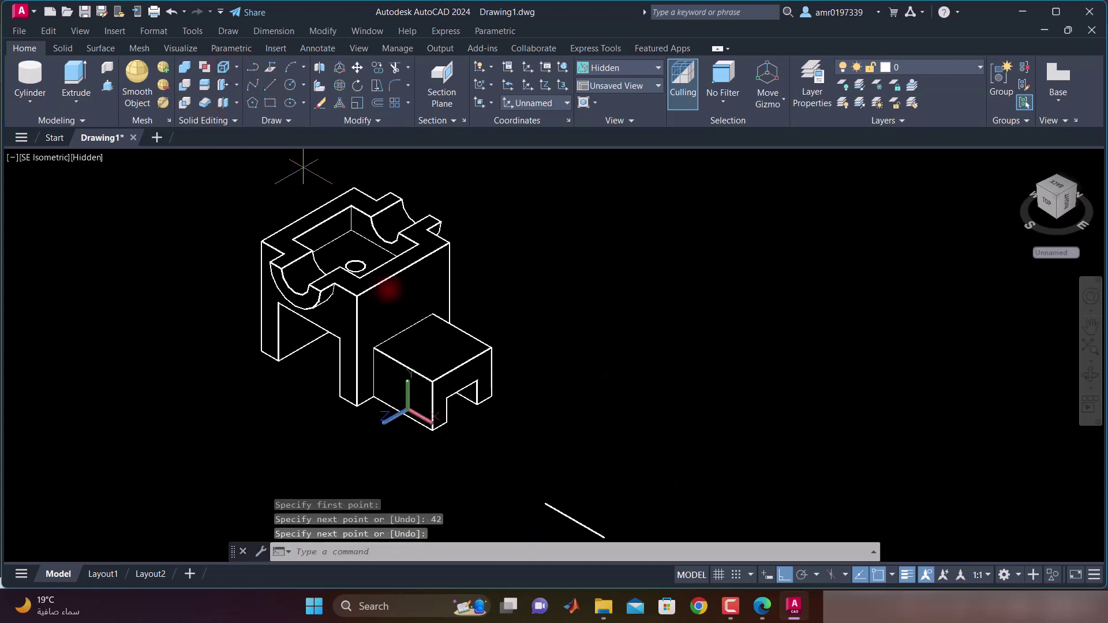
Add the 38-unit vertical leg and close the triangle back to its start
key(Return)
click(545, 504)
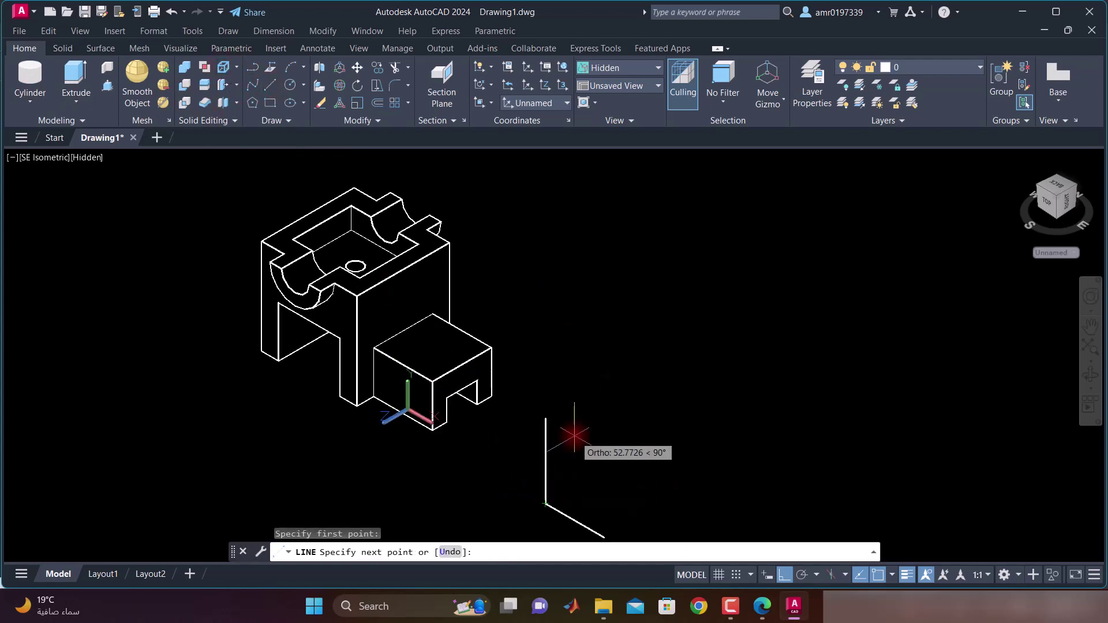
text(38)
key(Return)
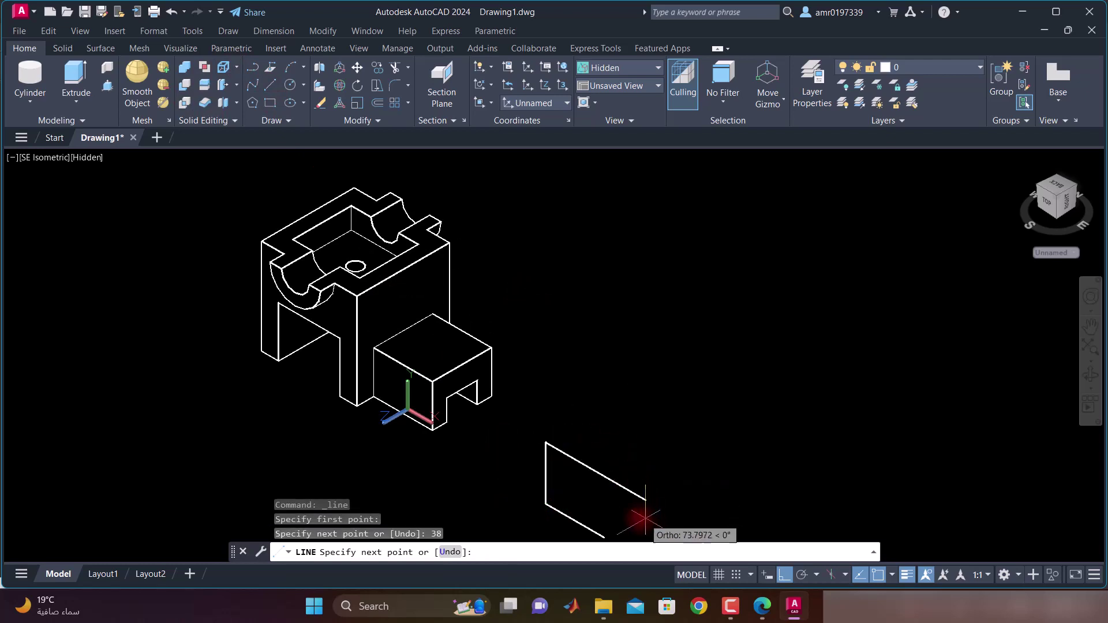
click(605, 534)
key(Return)
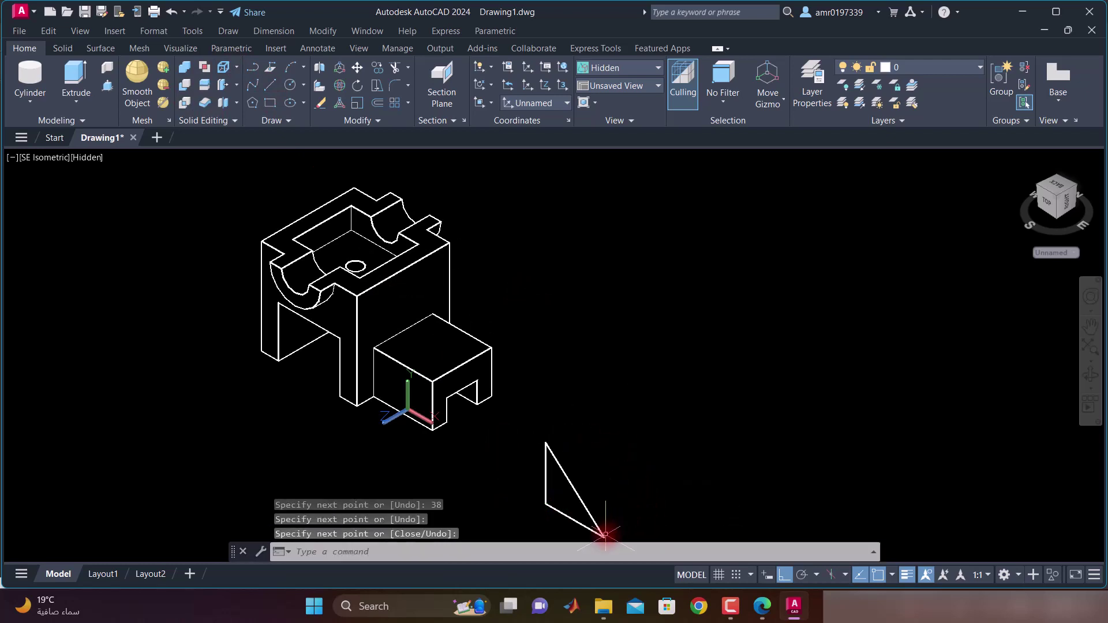
middle_drag(606, 540, 618, 413)
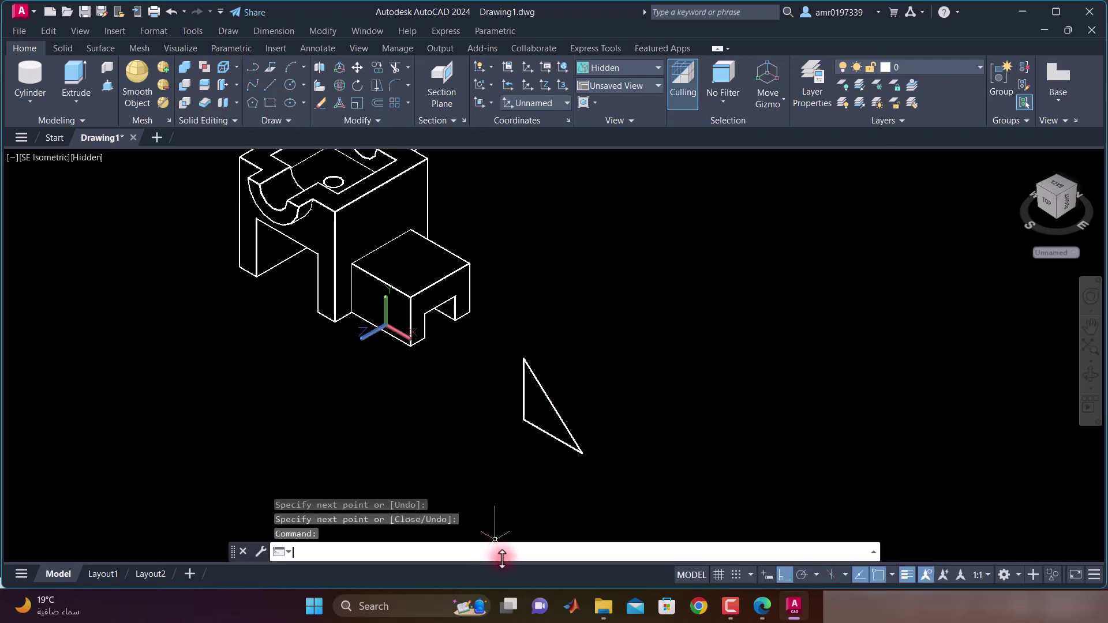
Convert the triangle's three lines into a single region
text(reg)
key(Return)
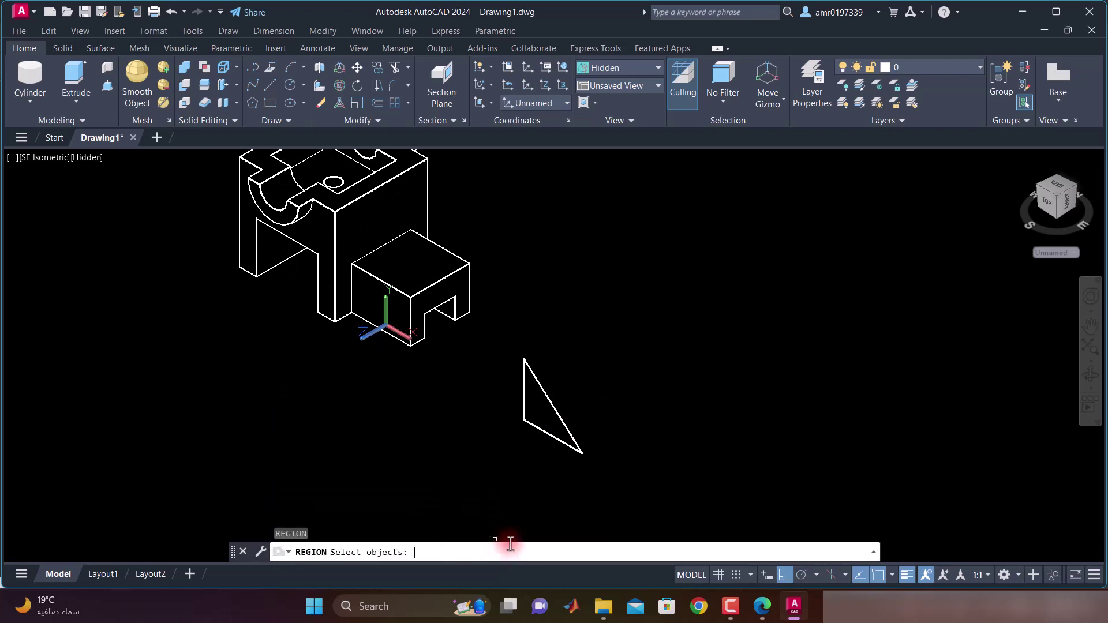
click(513, 340)
click(610, 494)
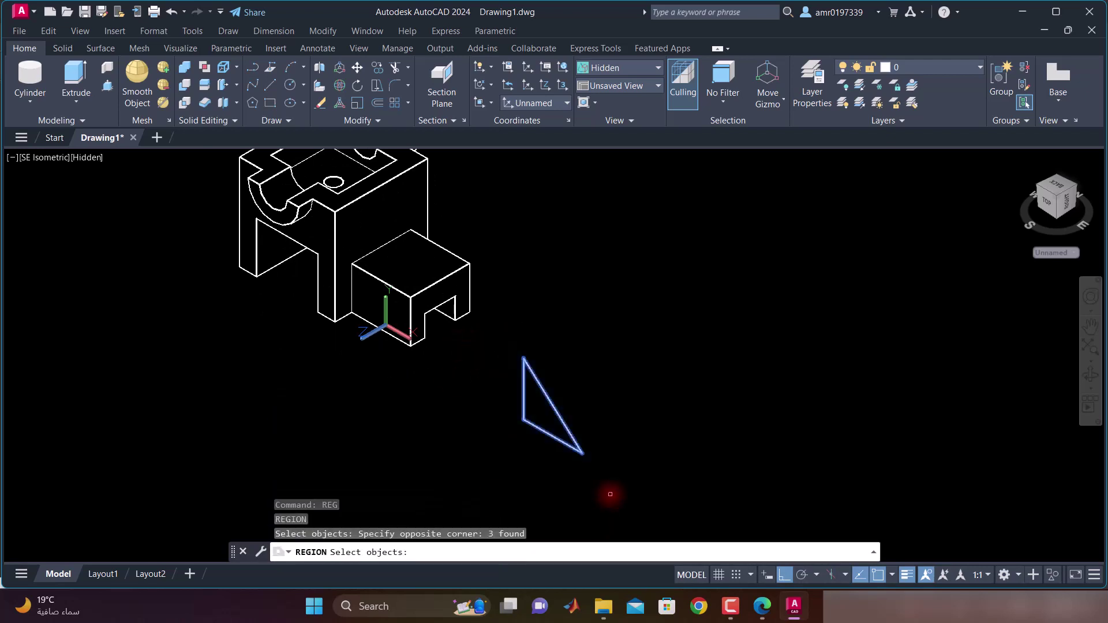
key(Return)
Extrude the triangle region 8 units into a wedge, checking the thickness on the exam sheet
click(76, 80)
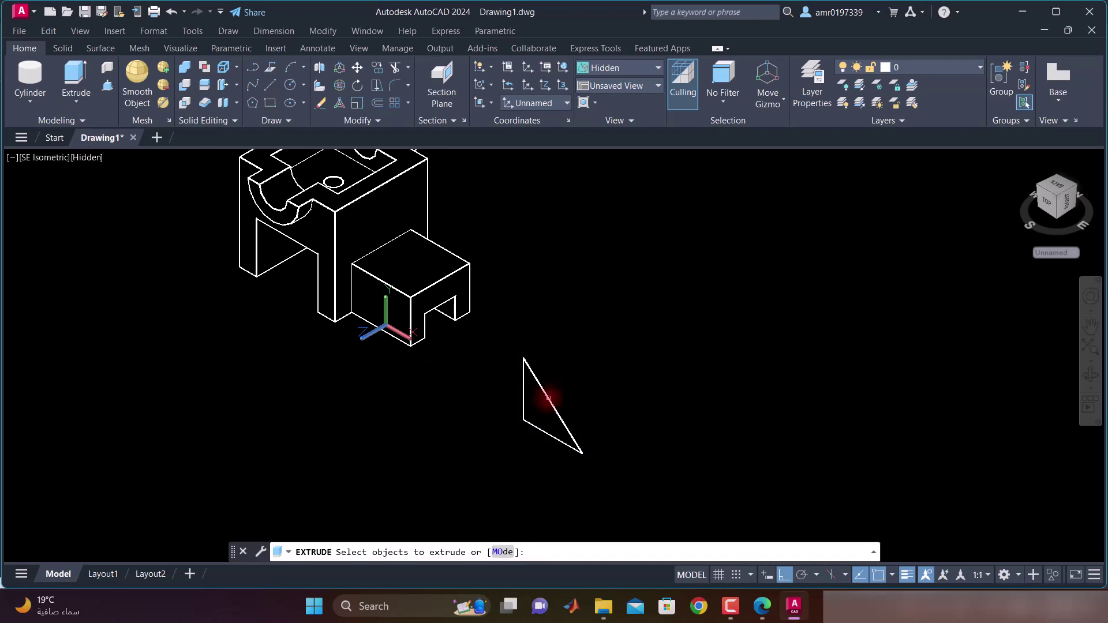
click(534, 411)
key(Return)
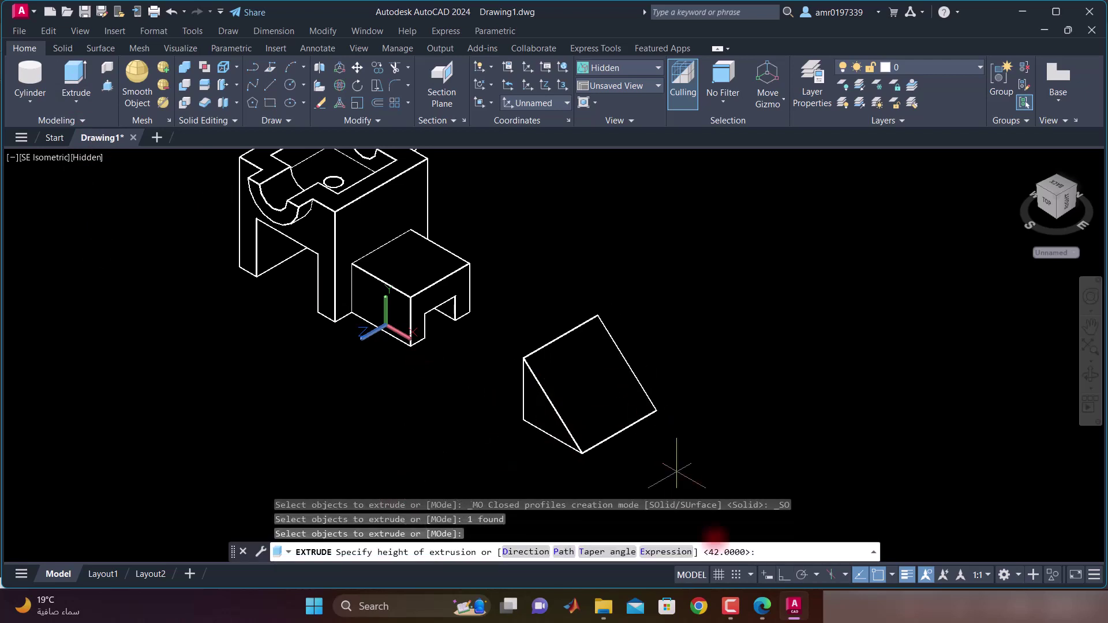
click(762, 606)
click(794, 606)
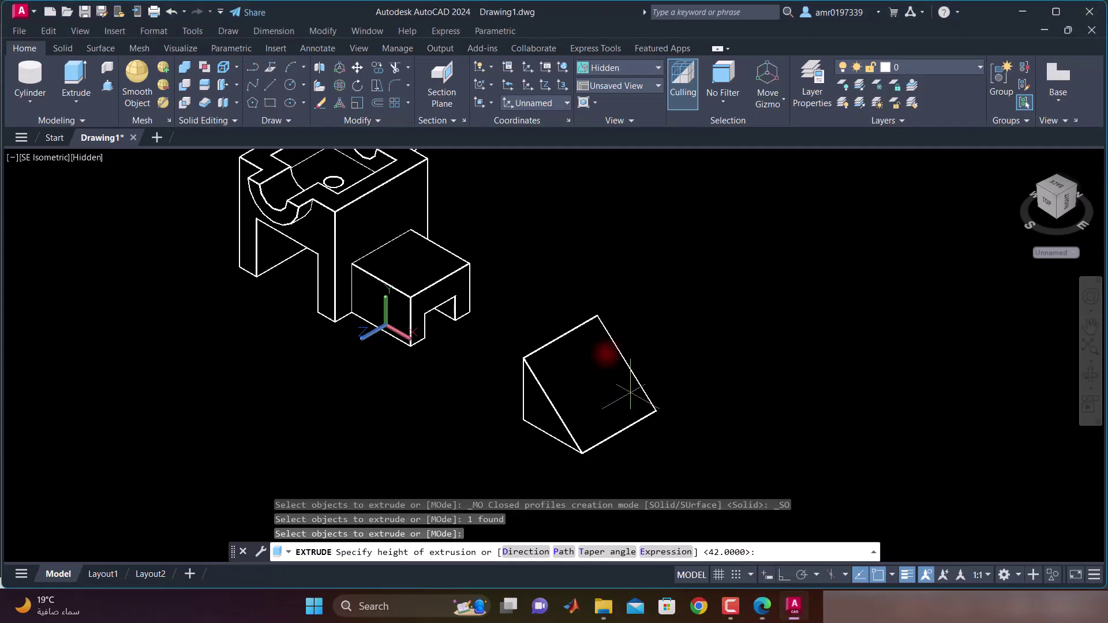
text(8)
key(Return)
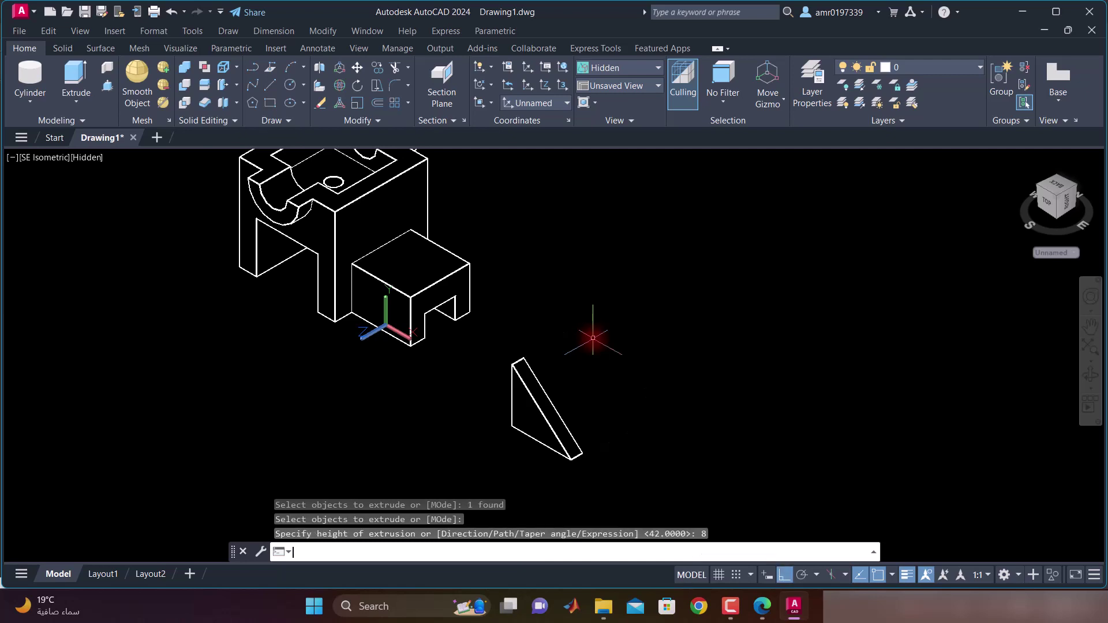
Move the wedge from its top corner to seat it against the upright block
click(358, 68)
click(530, 396)
key(Return)
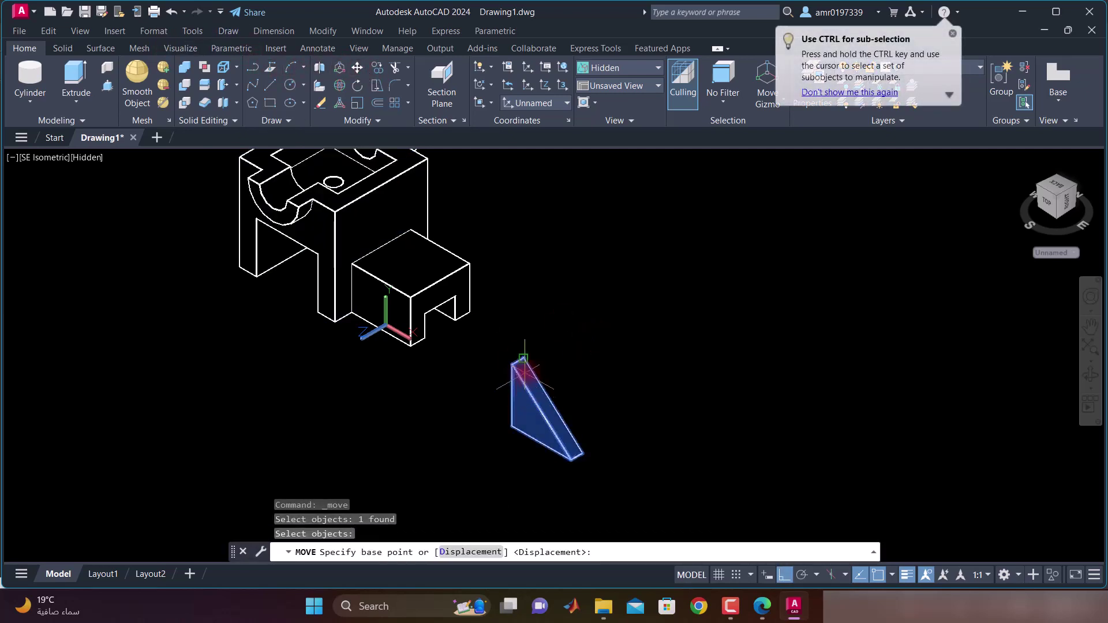
click(518, 360)
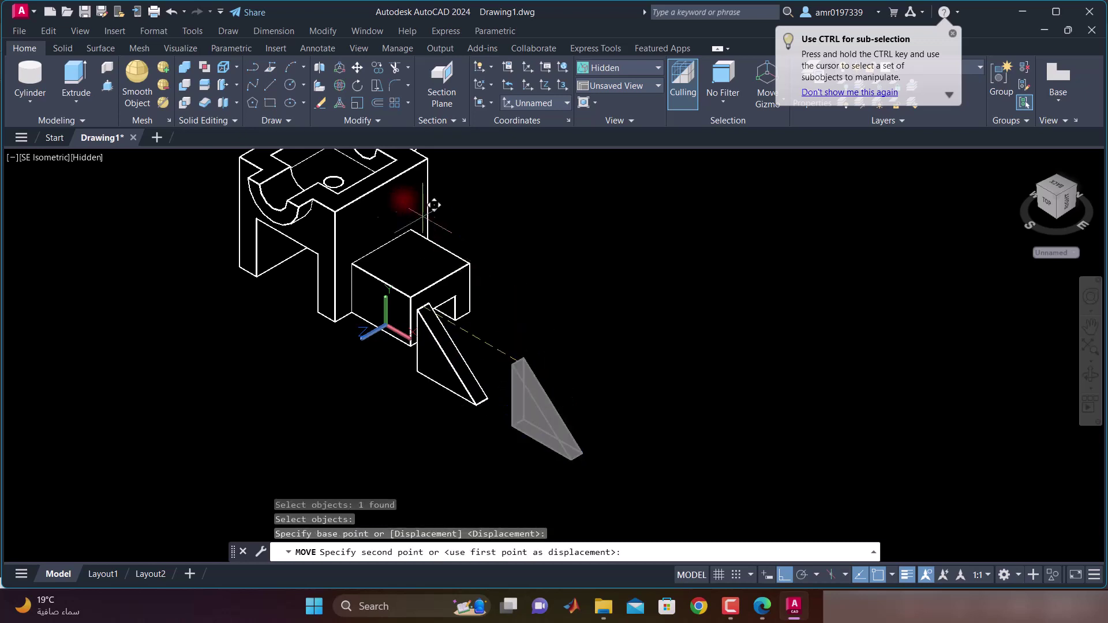
click(381, 184)
scroll(442, 234, up, 3)
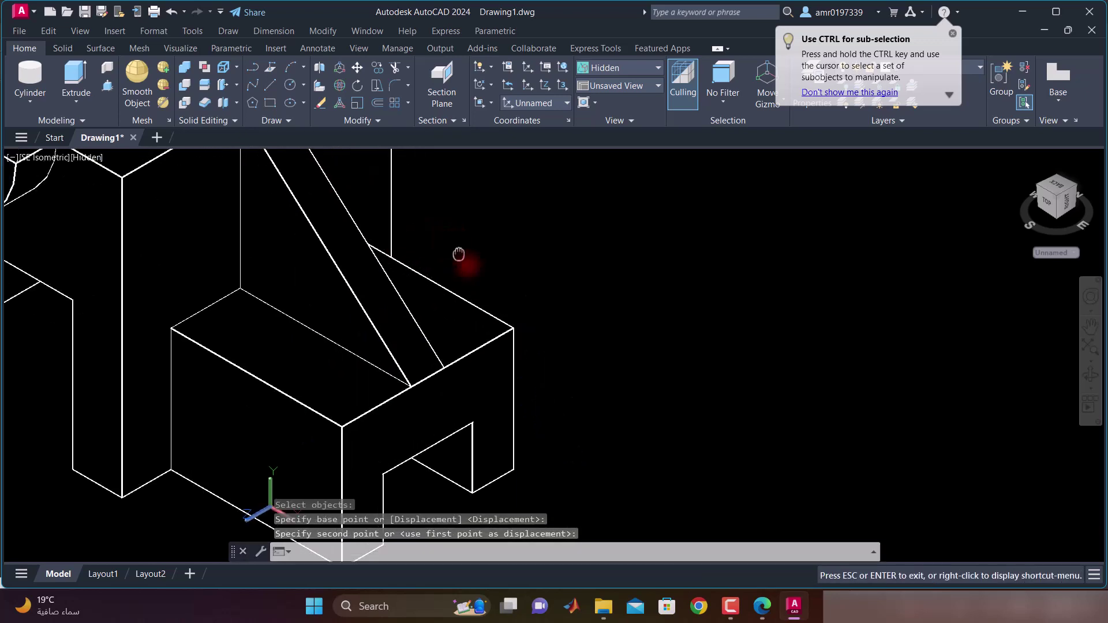
scroll(564, 317, down, 1)
scroll(539, 317, down, 1)
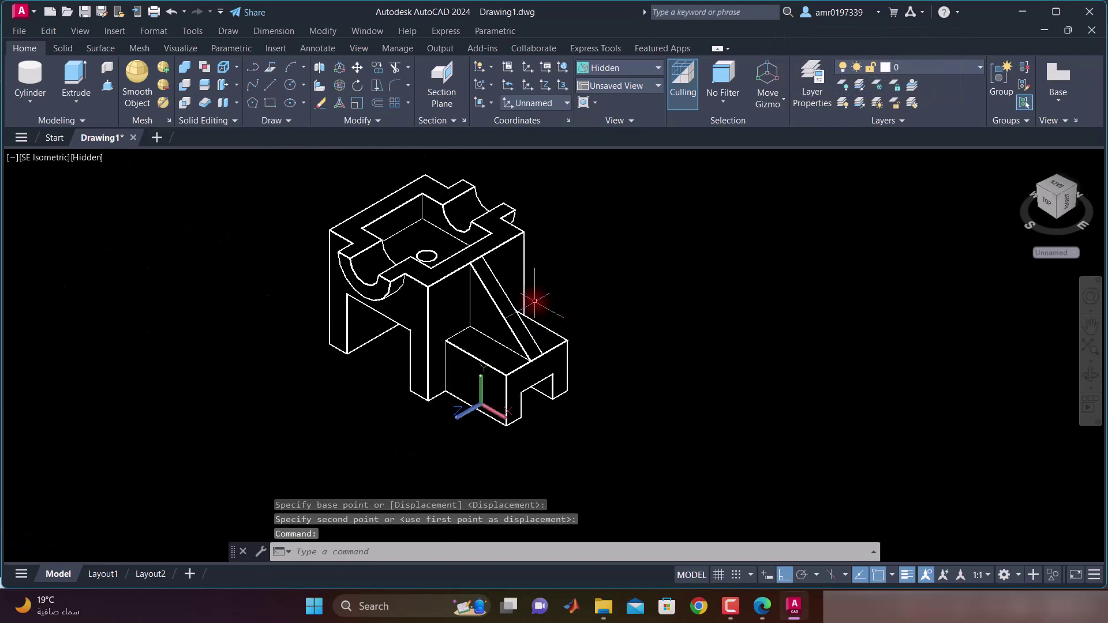
middle_drag(506, 299, 697, 472)
Trace the lower front block's top edge in ink on the exam PDF, then return to AutoCAD
click(761, 606)
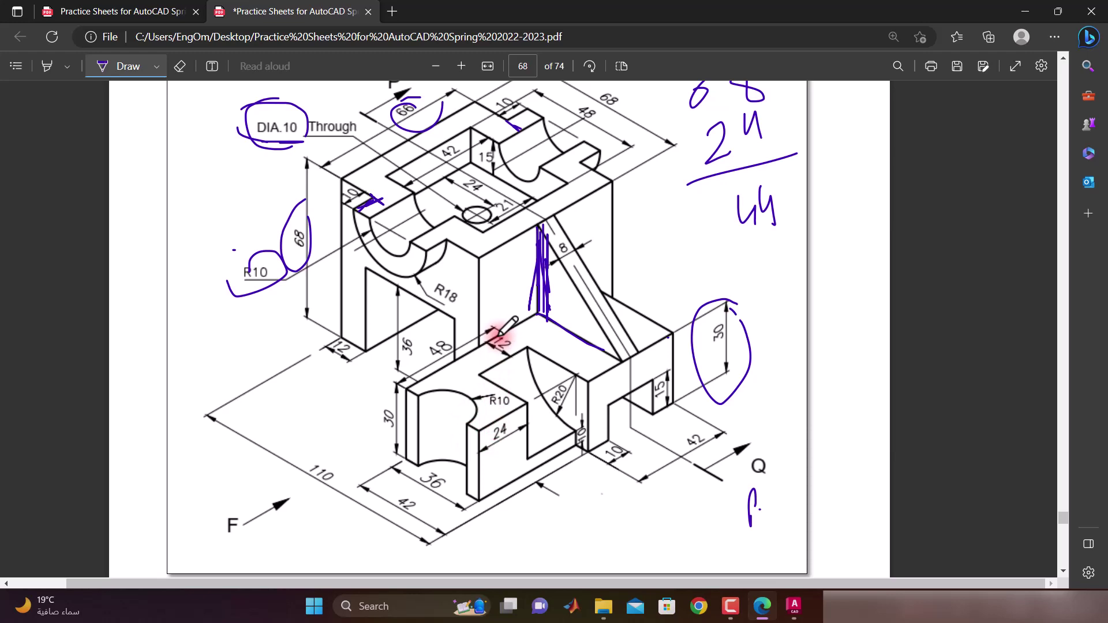
mouse_move(494, 332)
mouse_down()
mouse_move(397, 385)
mouse_move(480, 429)
mouse_up()
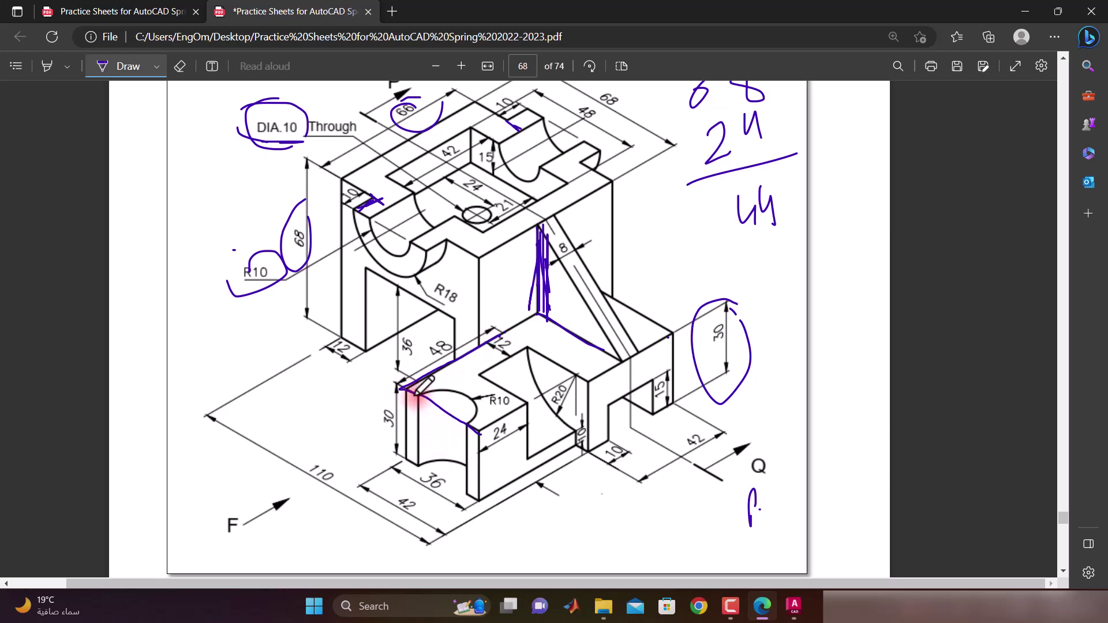
click(793, 606)
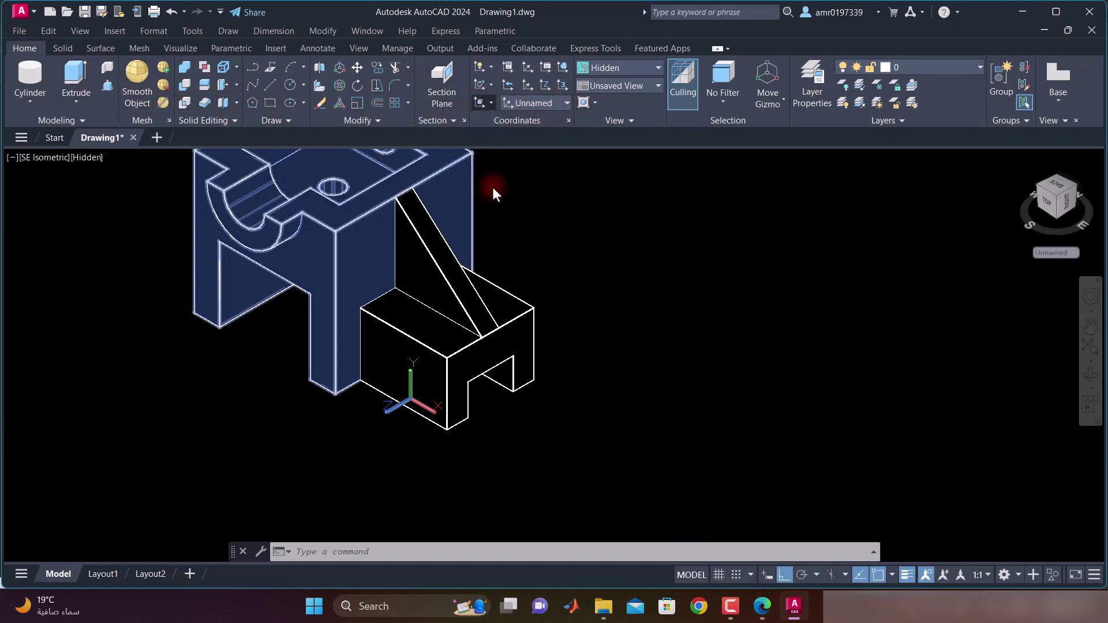
Align the UCS to the lower block's top face and create a 36 by 48 by 30 box
click(438, 323)
key(Return)
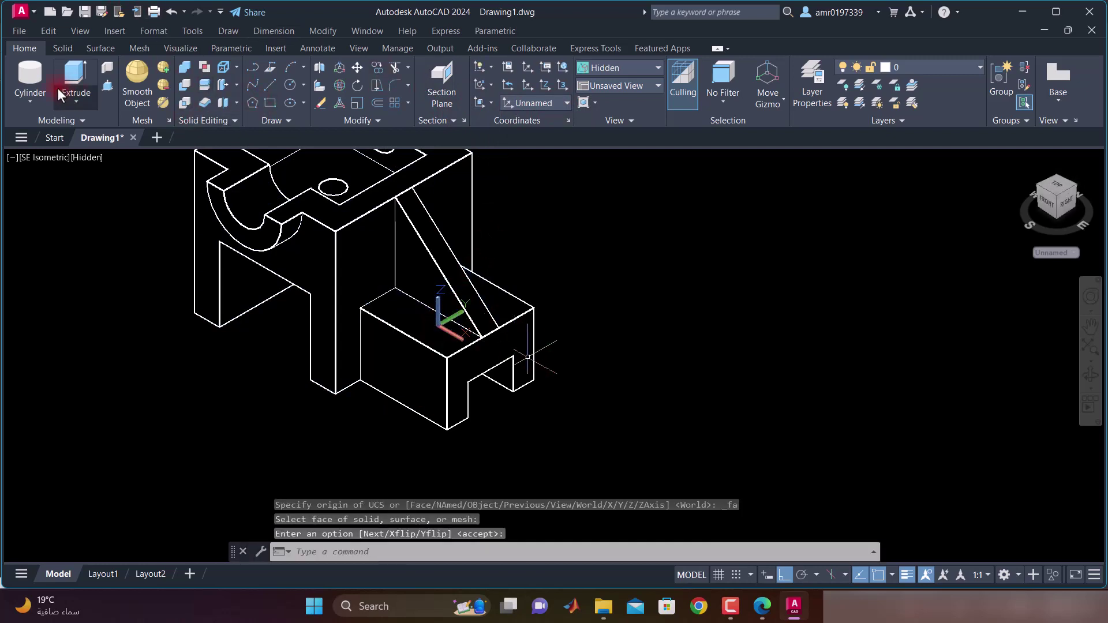
click(32, 101)
click(26, 123)
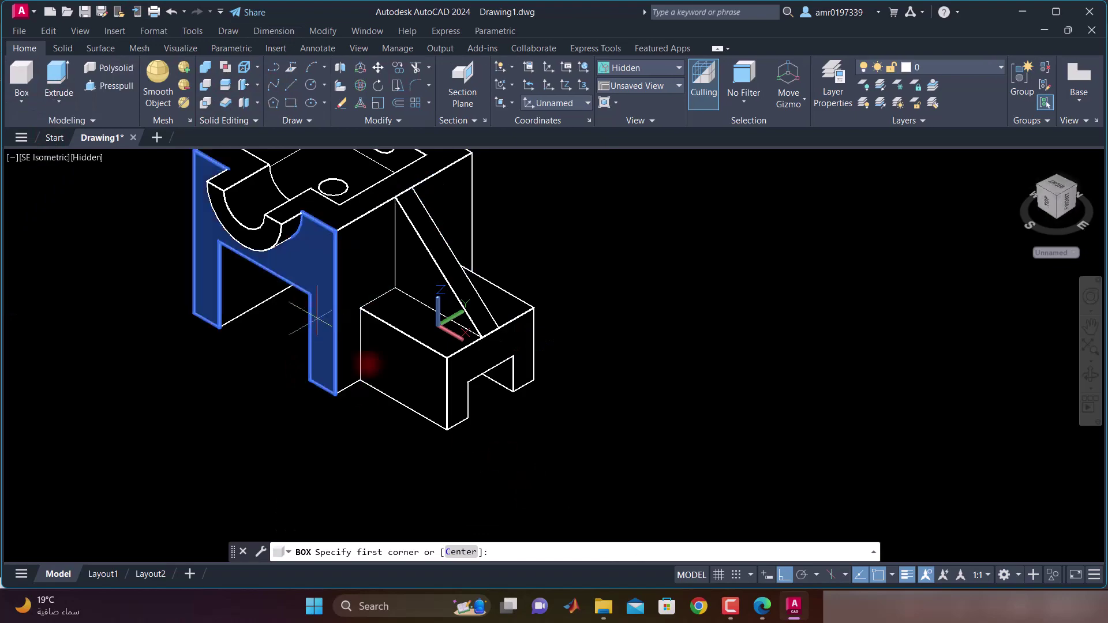
click(762, 606)
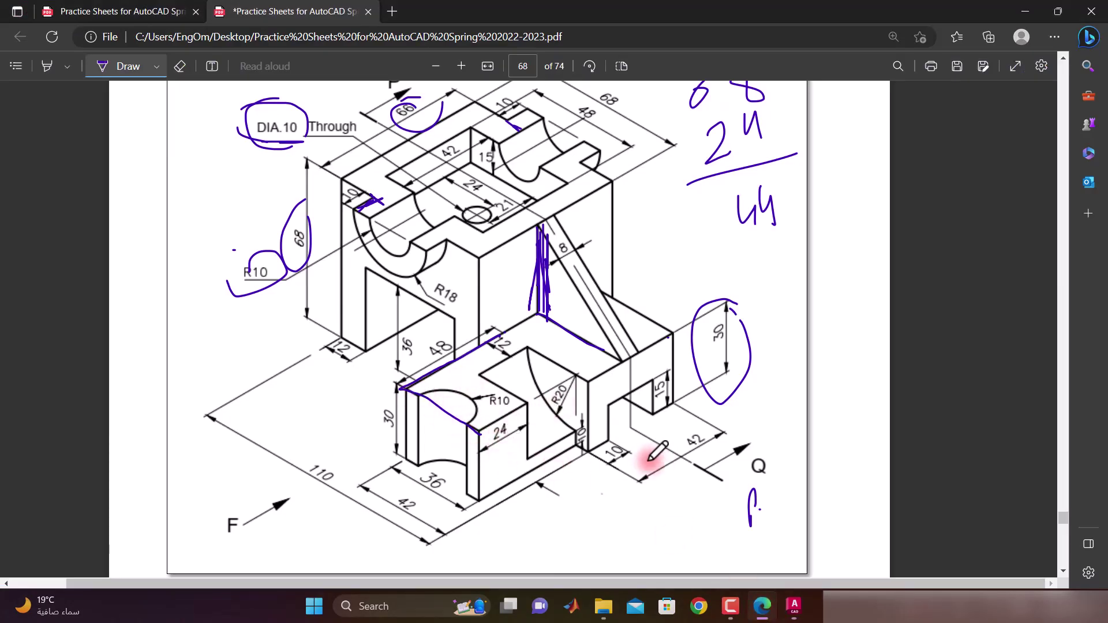
click(794, 606)
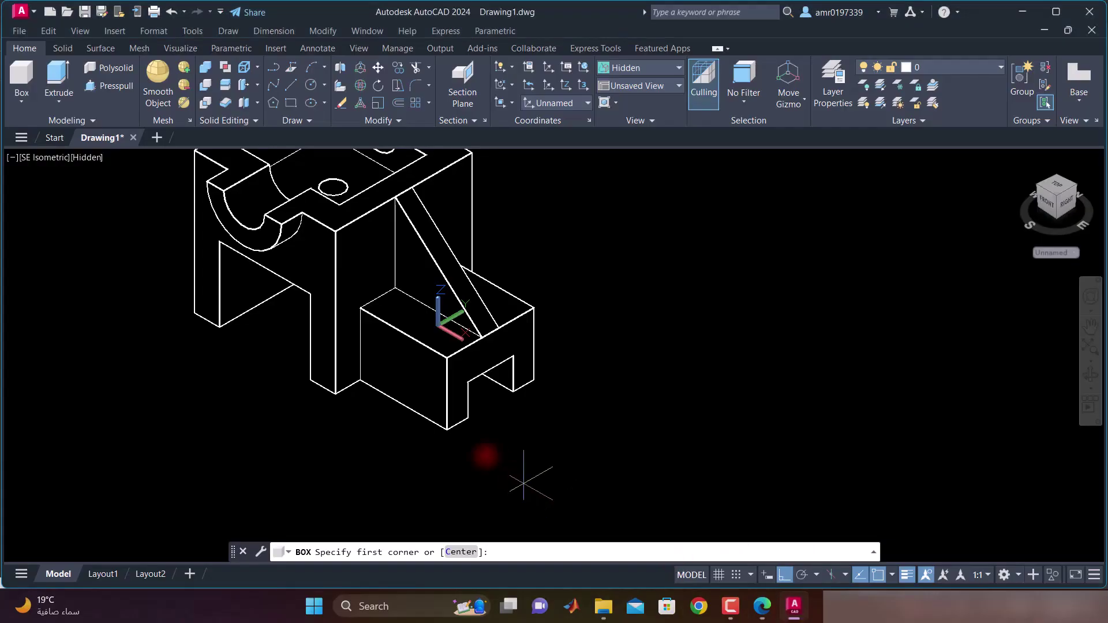
click(769, 419)
text(@36,48)
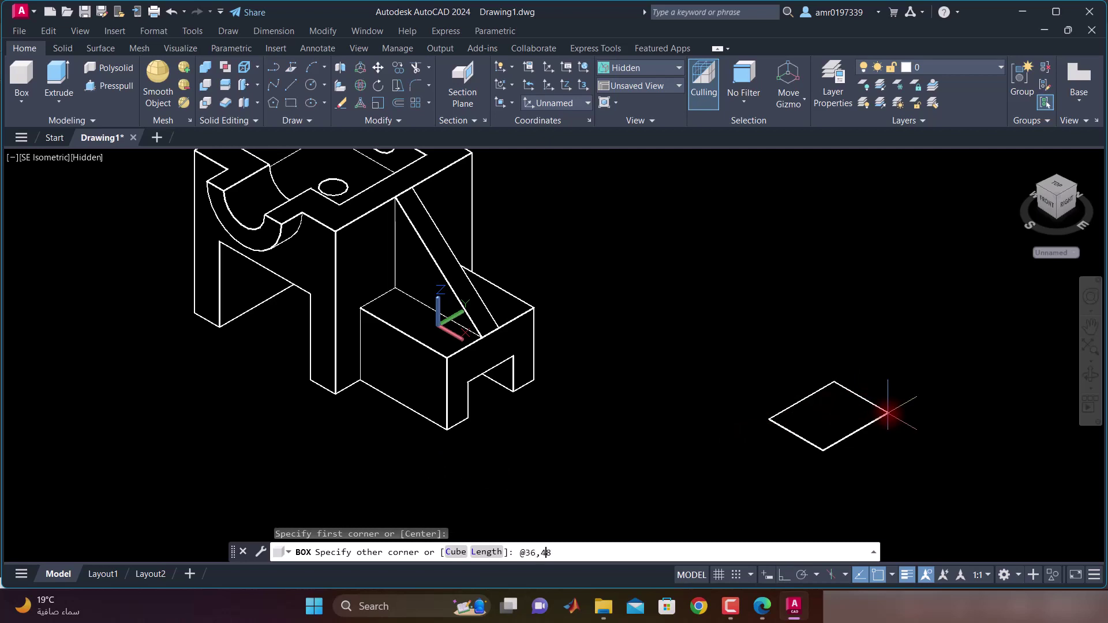
key(Return)
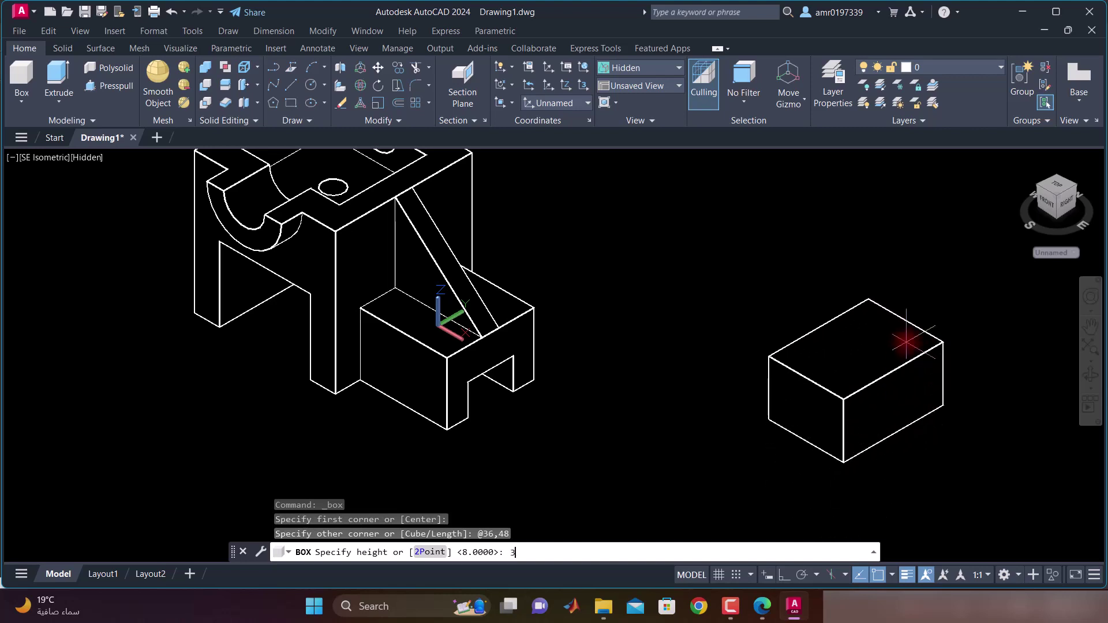
text(0)
key(Return)
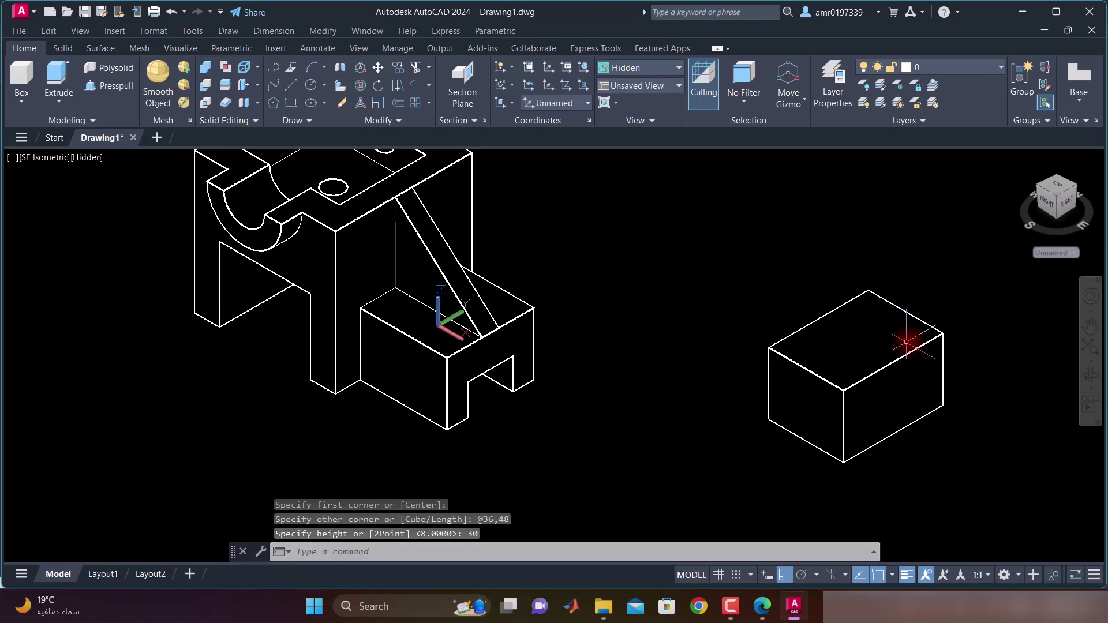
Move the box from its top corner against the front of the bracket
click(378, 68)
click(876, 349)
key(Return)
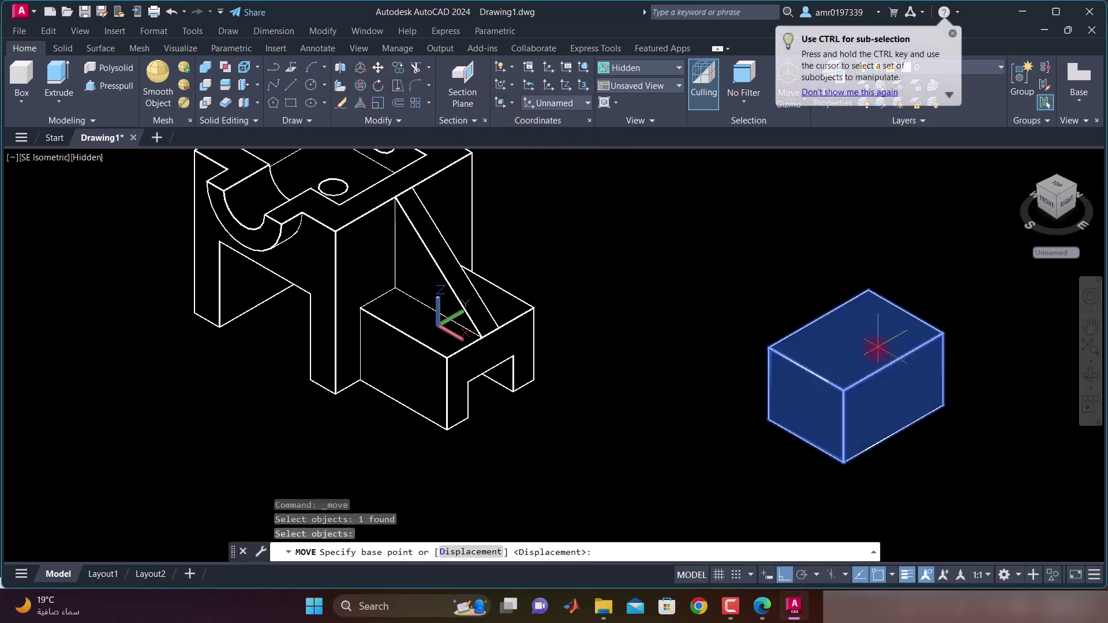
click(868, 289)
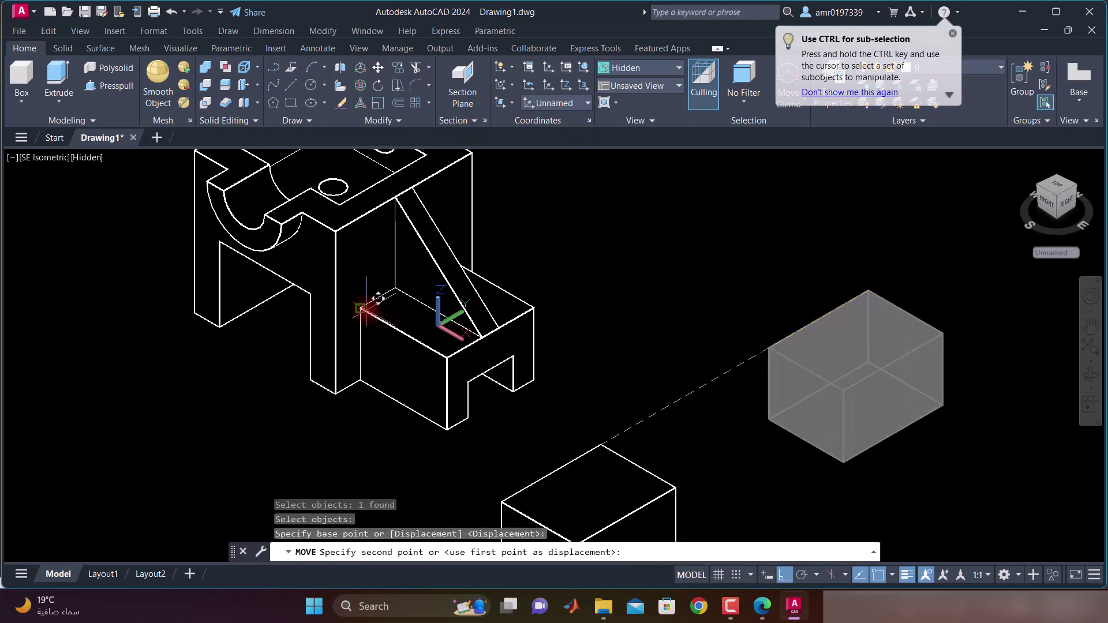
click(361, 310)
scroll(371, 403, up, 2)
middle_drag(371, 403, 514, 346)
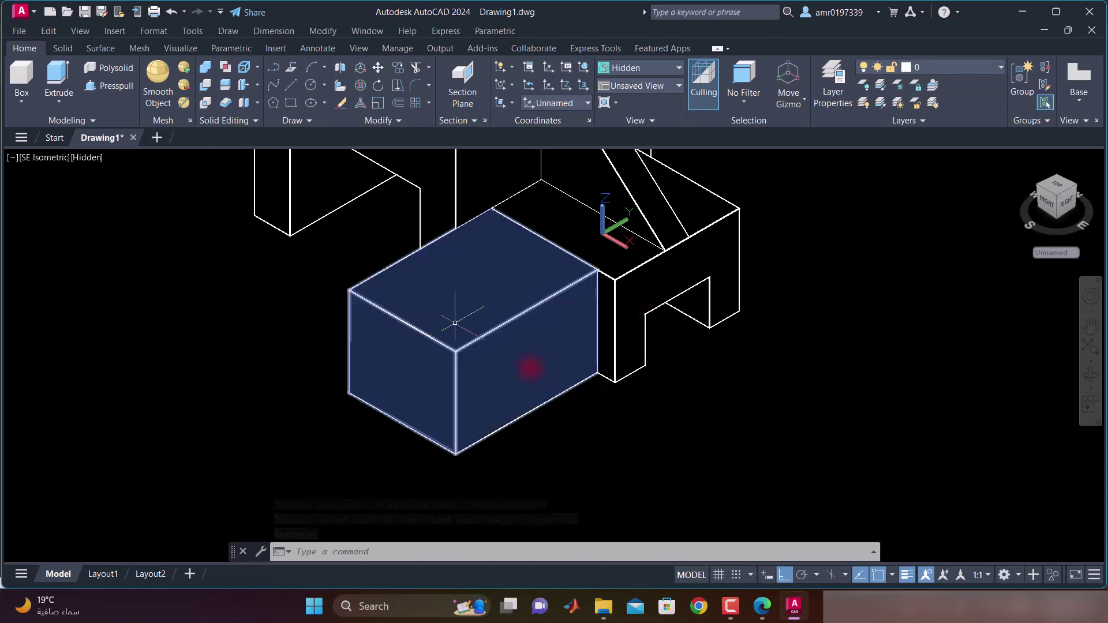
click(762, 606)
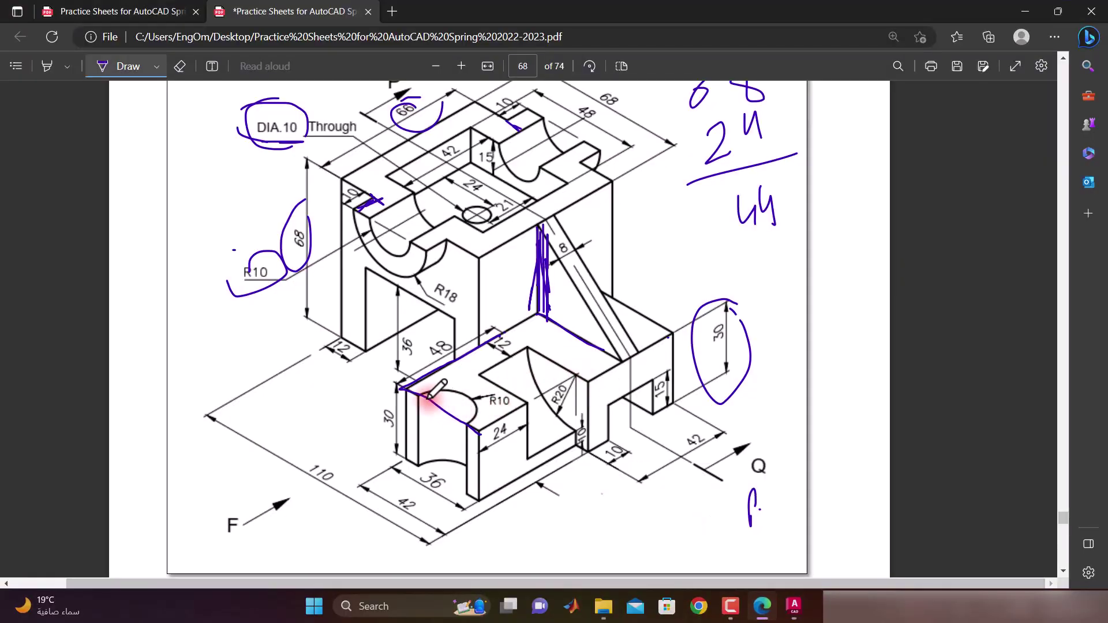
mouse_move(793, 606)
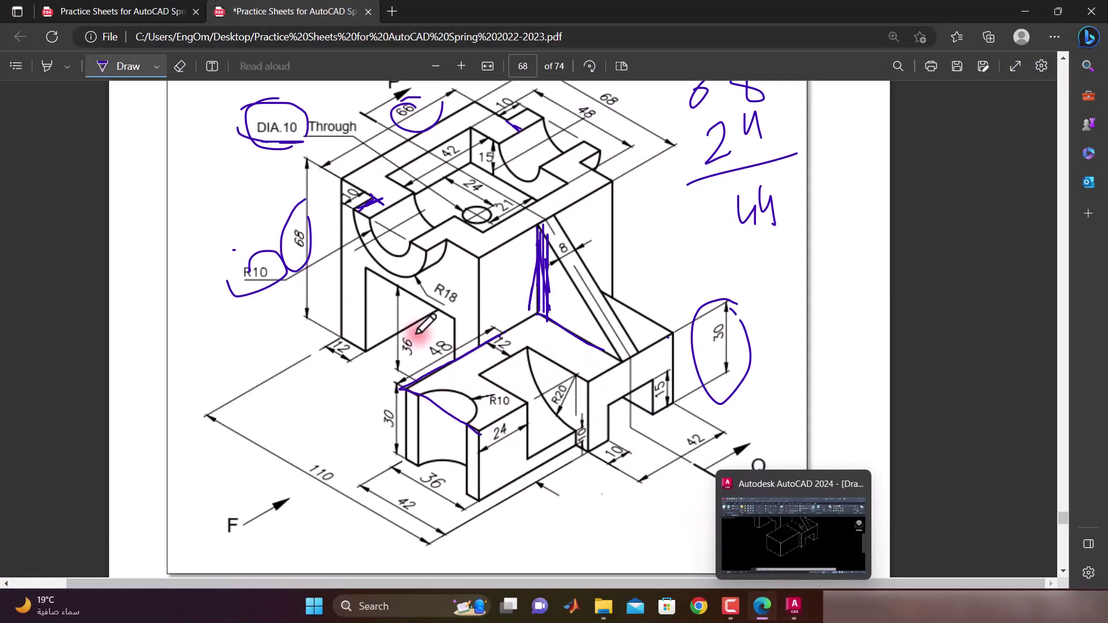
click(816, 541)
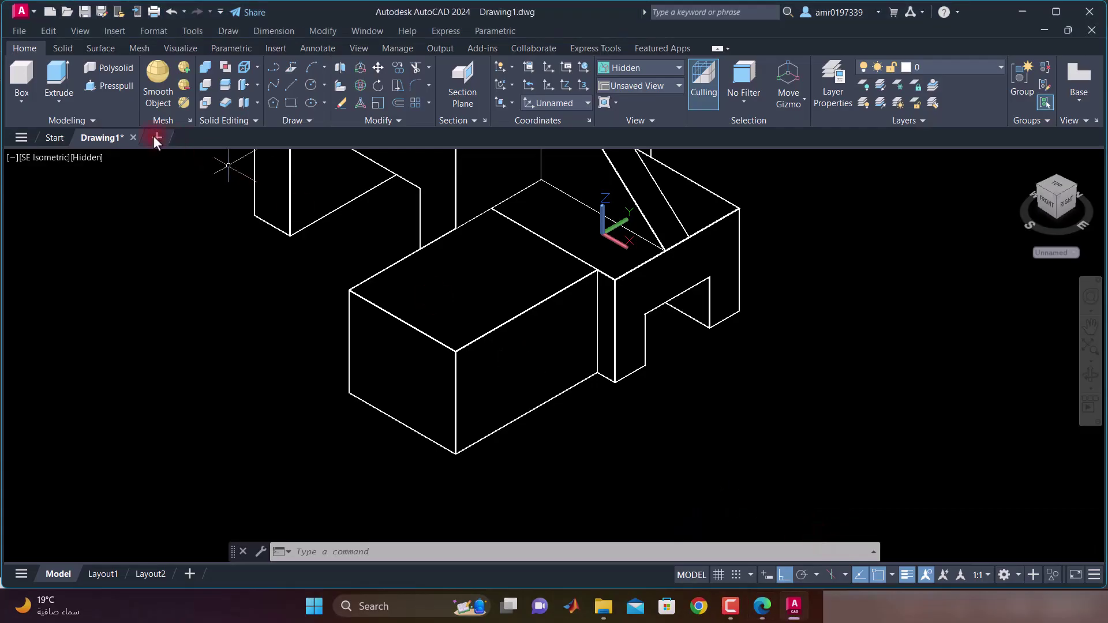
Align the UCS with the front block's top face
click(20, 101)
click(37, 151)
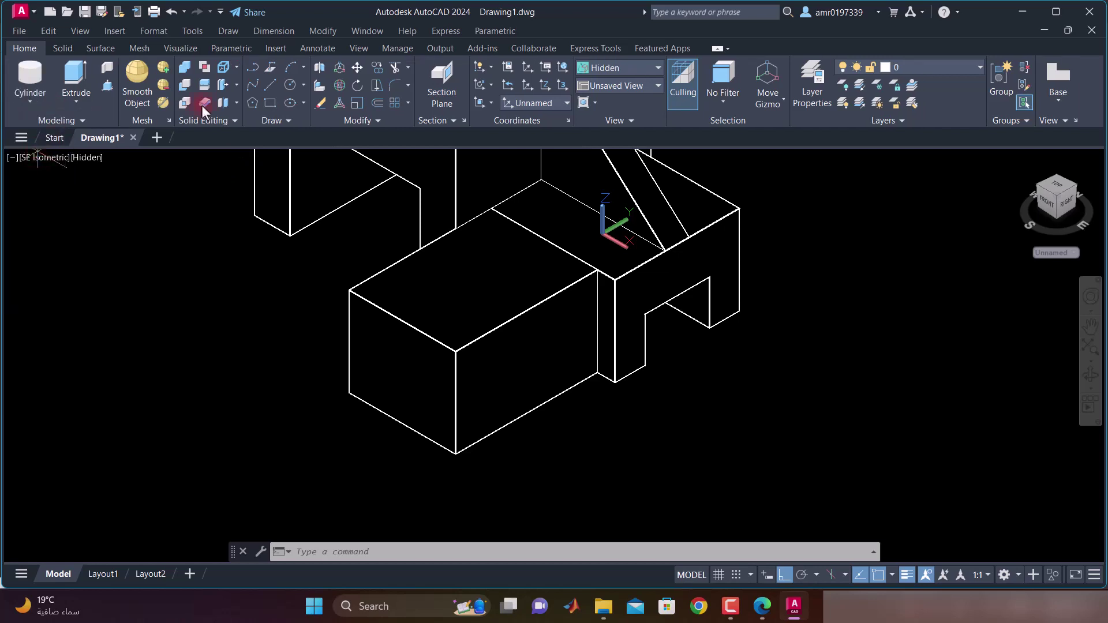
click(490, 102)
click(494, 175)
click(470, 249)
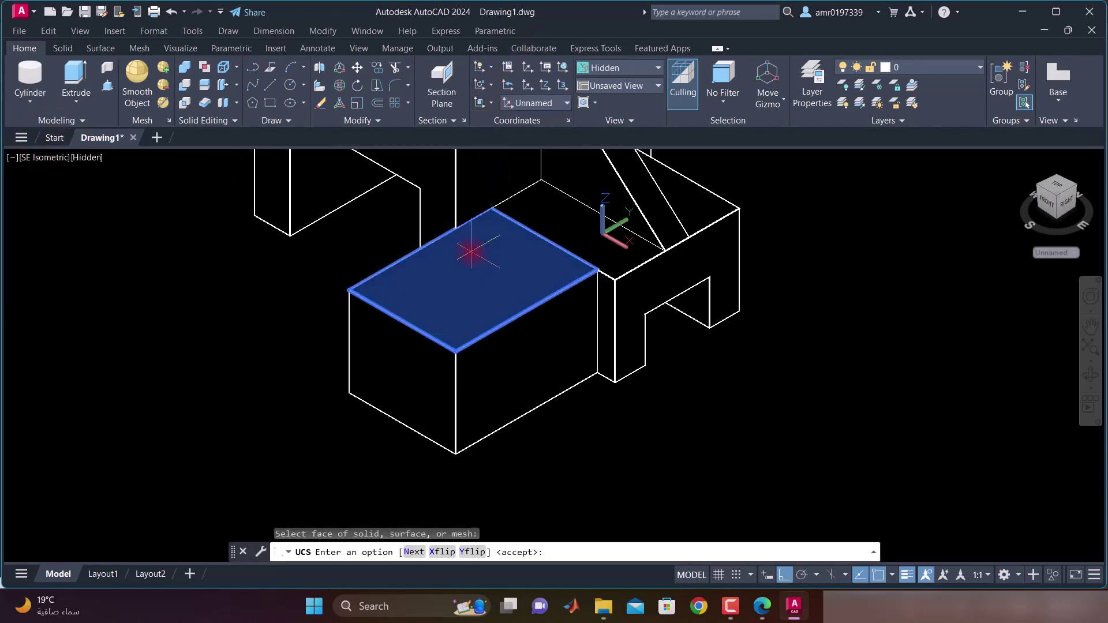
key(Return)
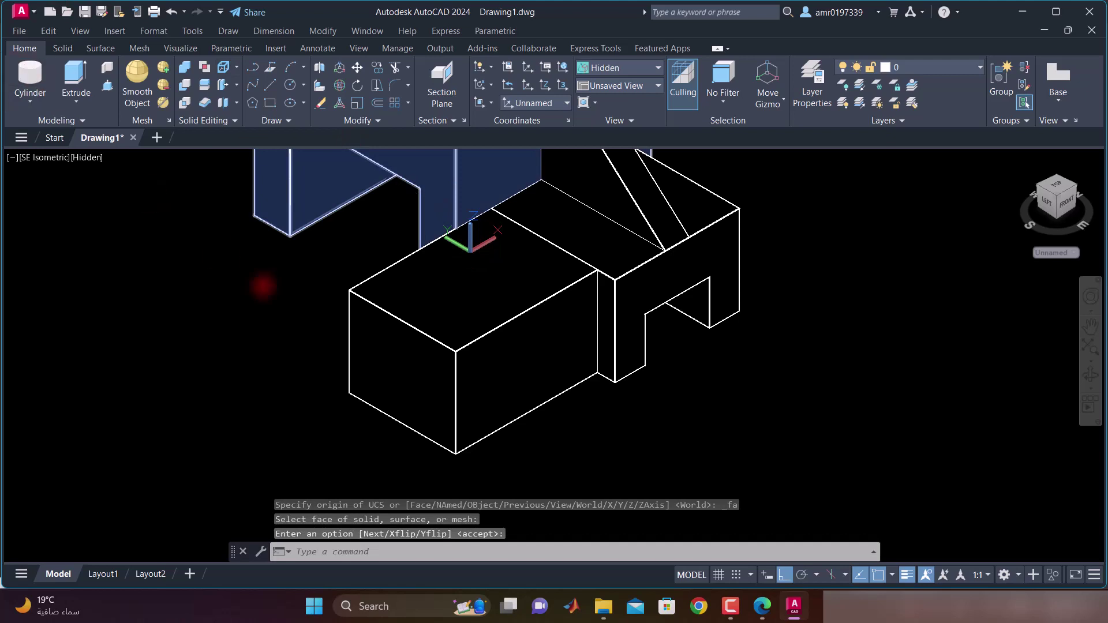
Draw a radius-10 cylinder centred on the block's top front edge, extending down through it
text(cyl)
key(Return)
click(402, 320)
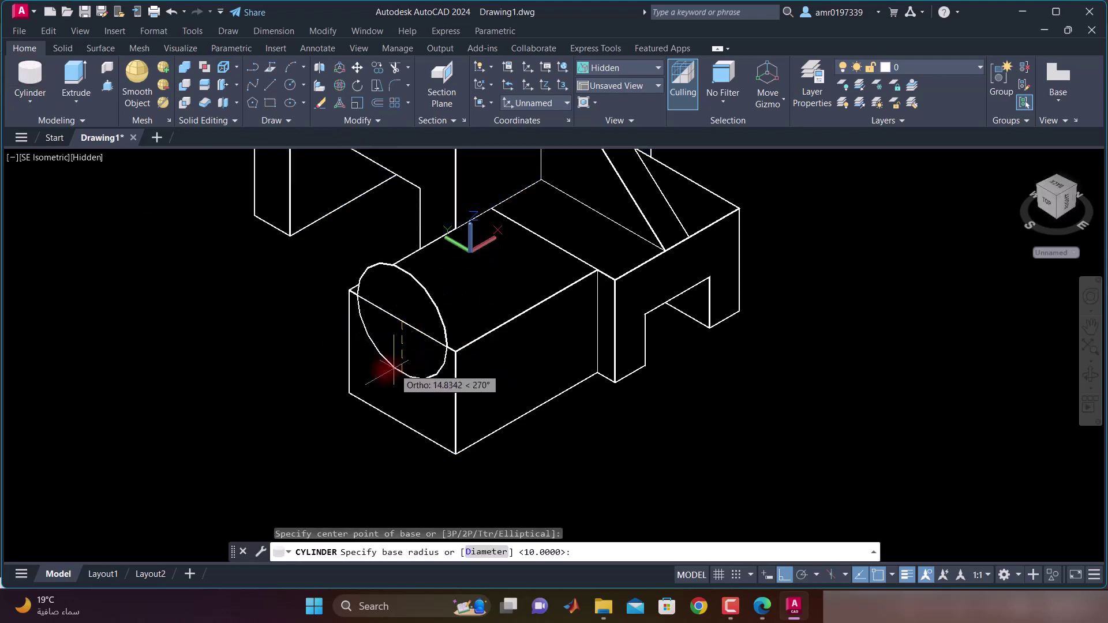
key(Escape)
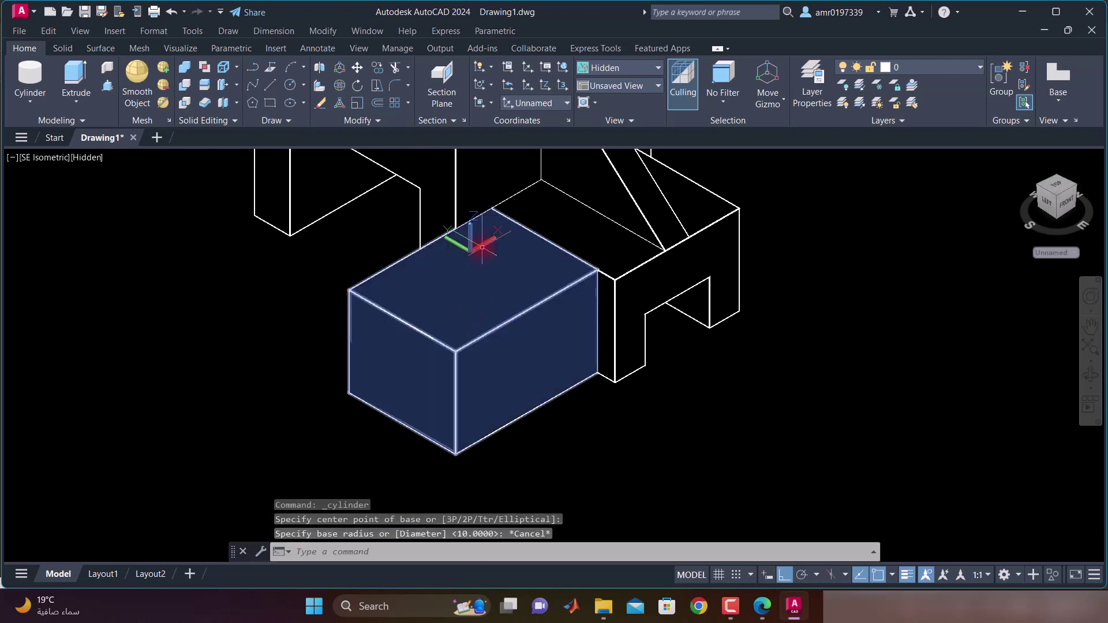
click(23, 68)
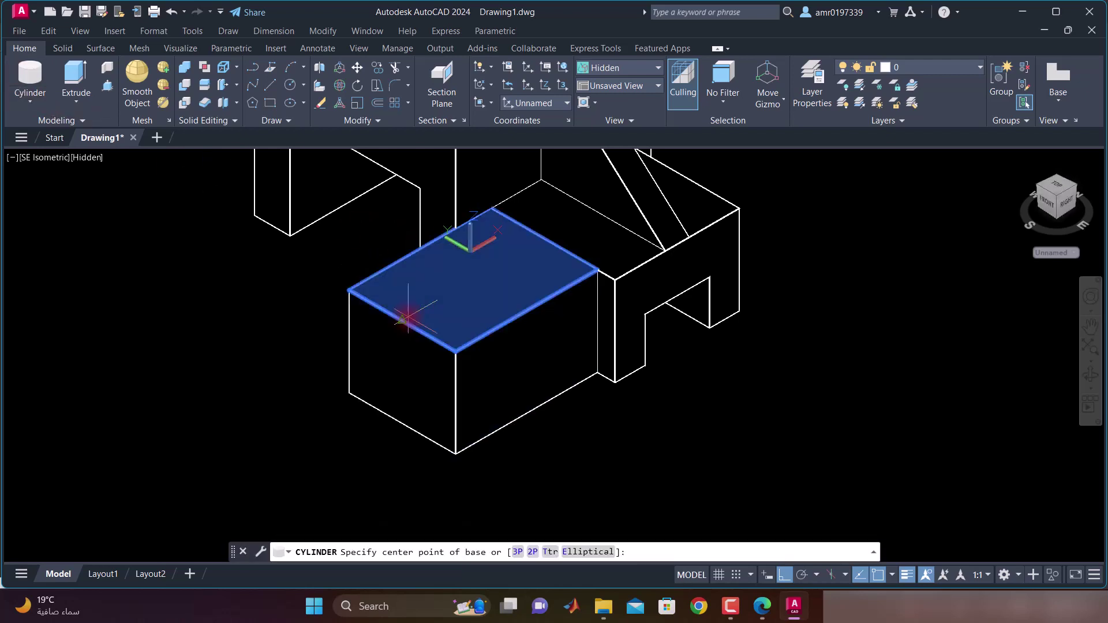
click(402, 320)
text(10)
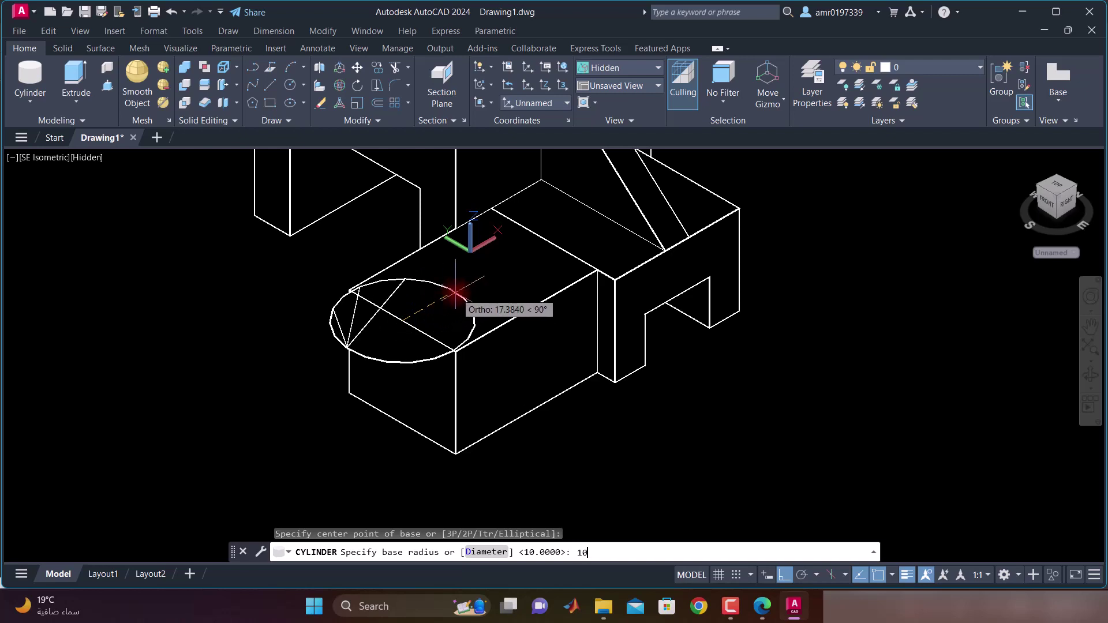
key(Return)
click(383, 477)
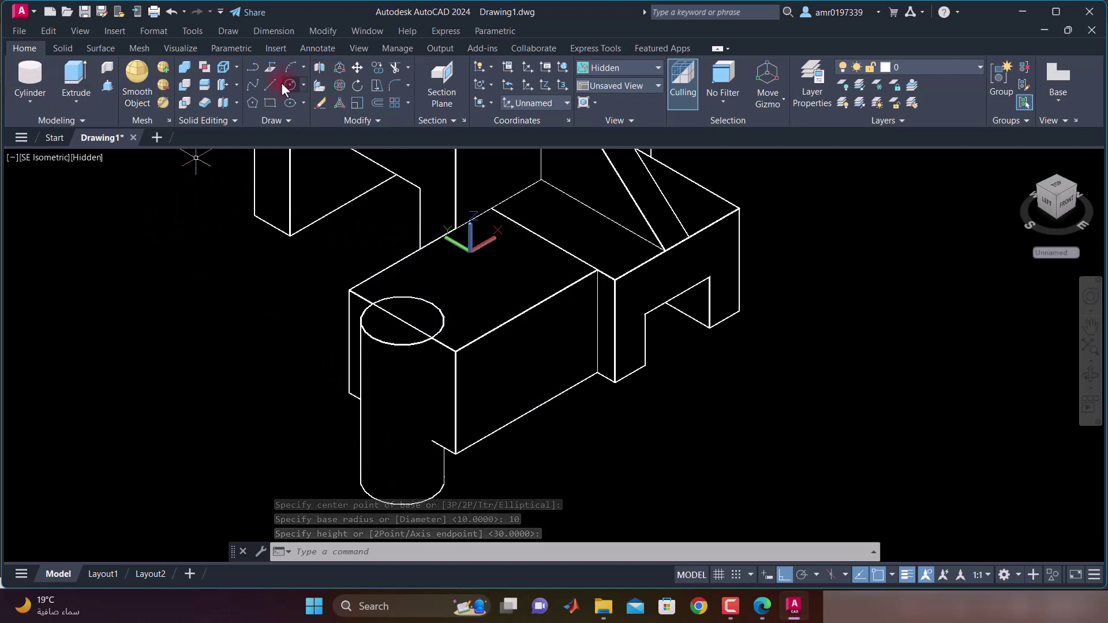
Subtract the cylinder from all other solids, merging them and cutting the semicircular notch
click(208, 83)
click(392, 185)
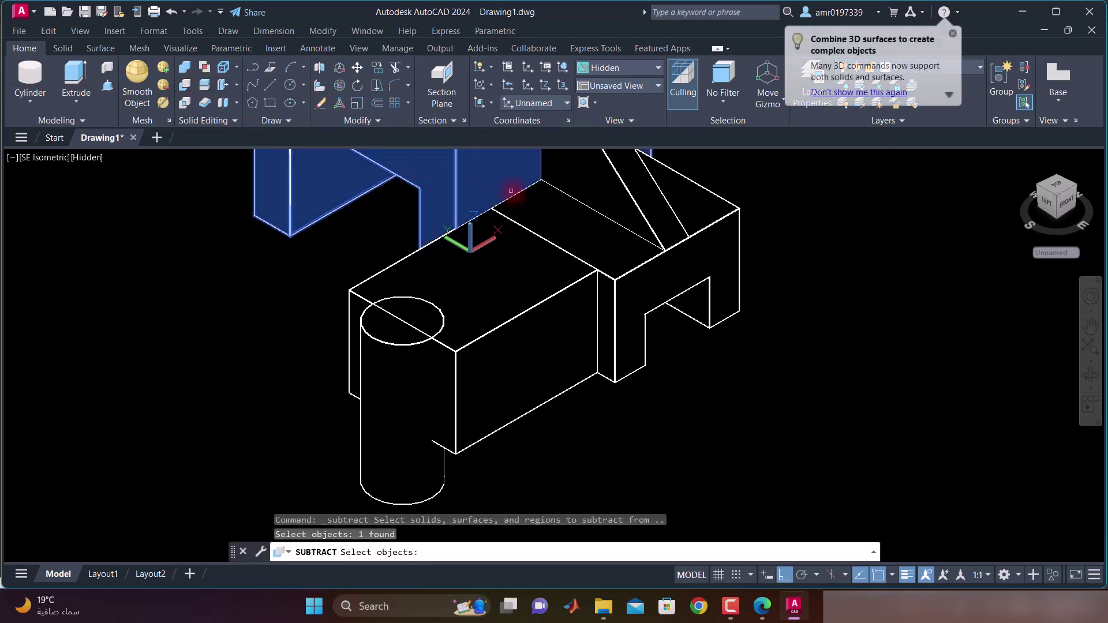
click(609, 190)
click(539, 277)
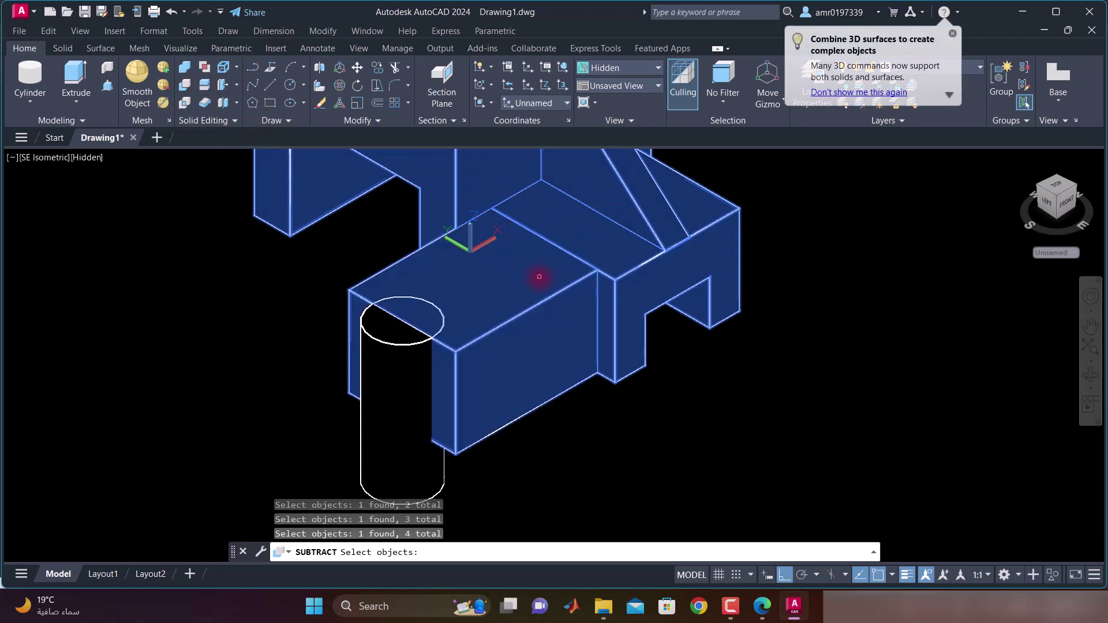
key(Return)
click(382, 385)
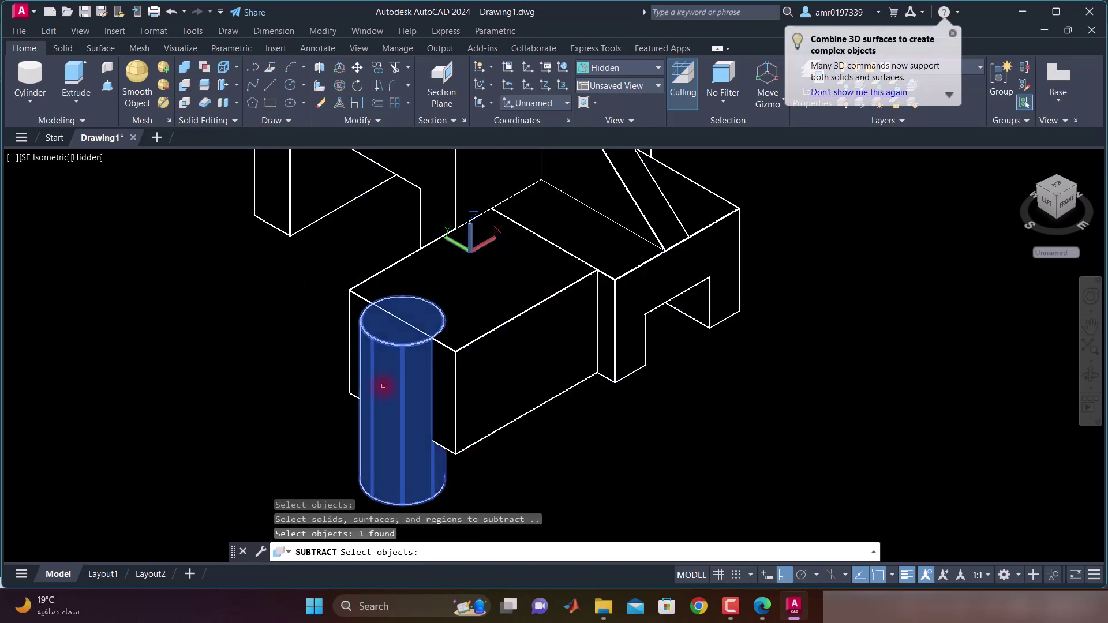
key(Return)
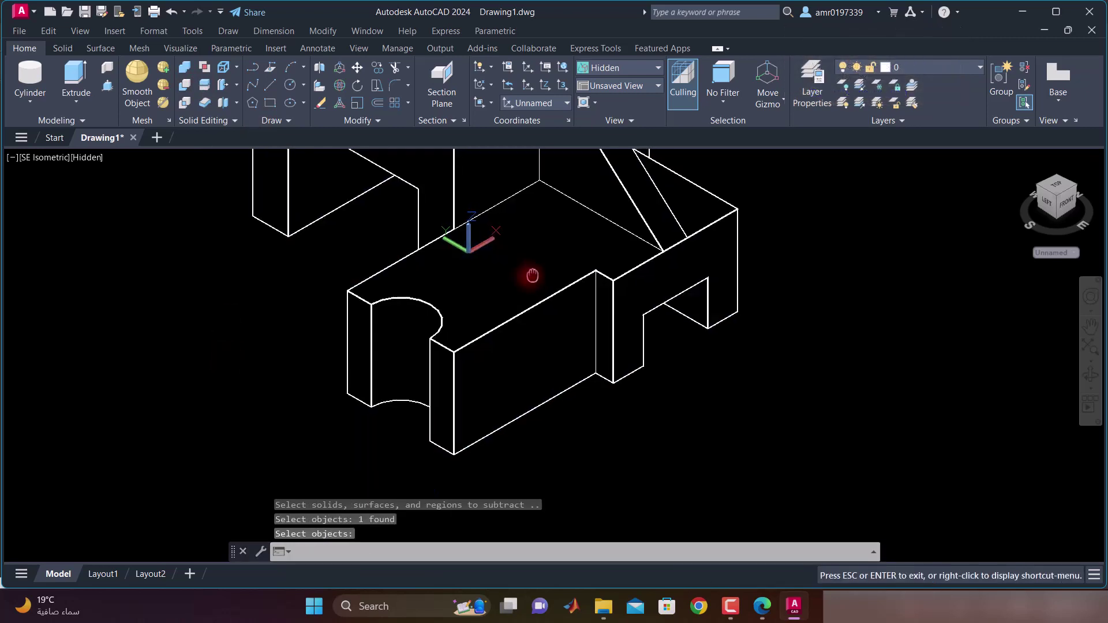
scroll(447, 362, up, 2)
scroll(448, 362, down, 2)
End the SUBTRACT command, zoom out, and bring up the exam drawing with the 24 dimension
click(762, 606)
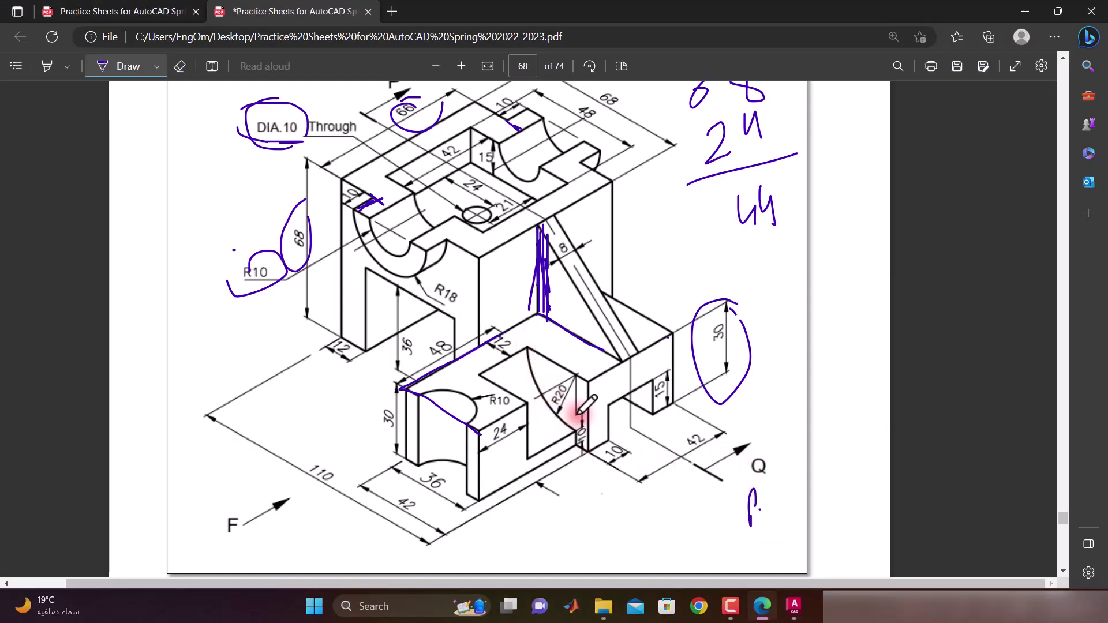
key(alt+Tab)
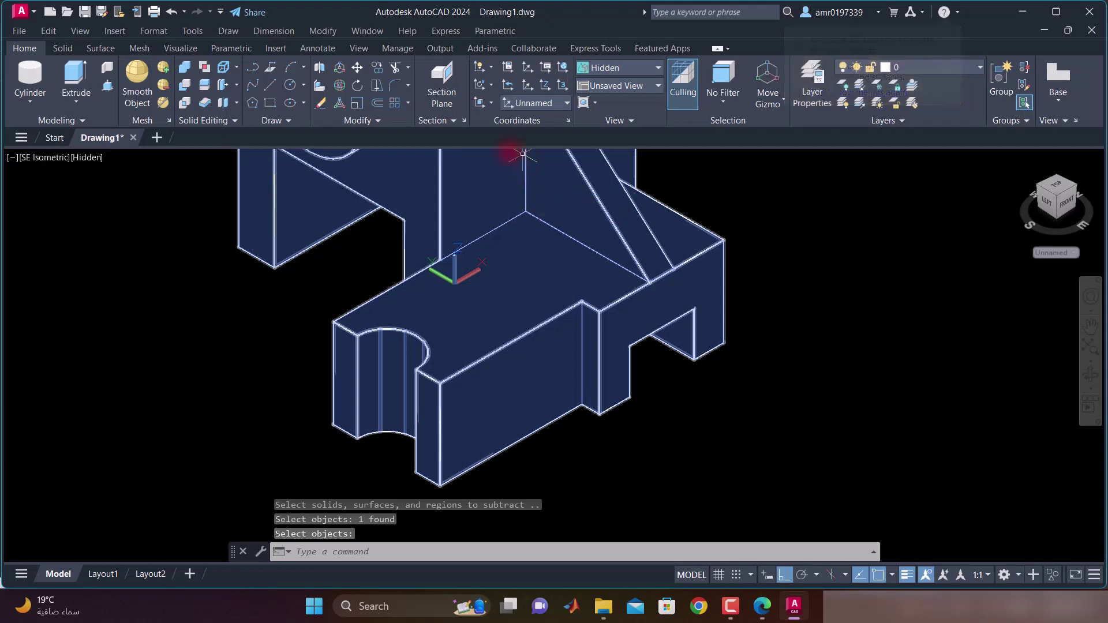
key(Return)
scroll(581, 354, down, 2)
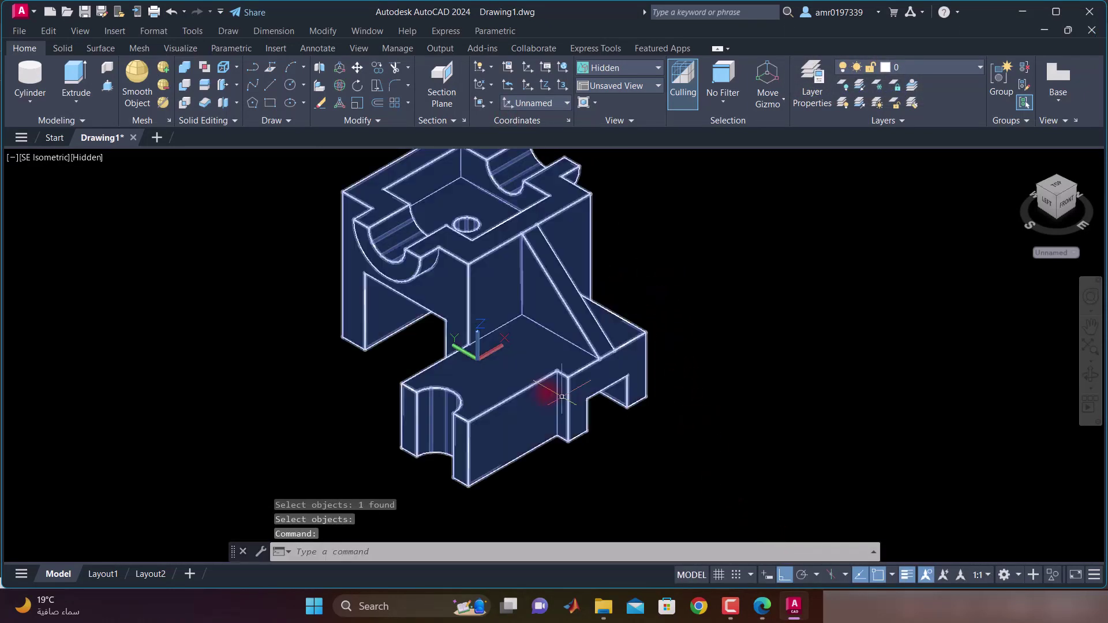
click(762, 606)
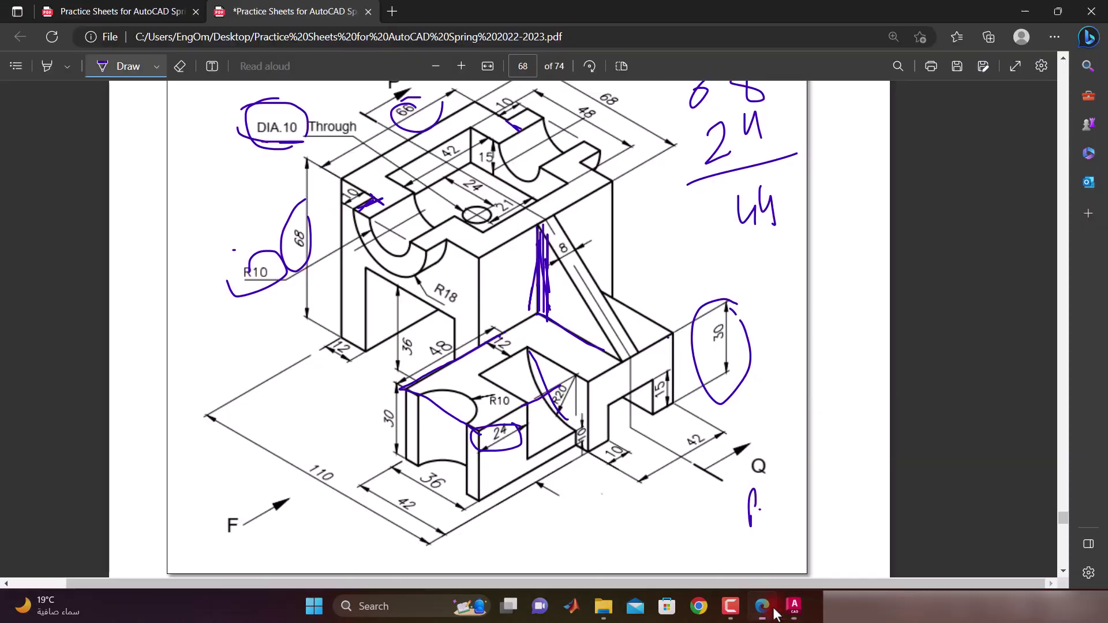
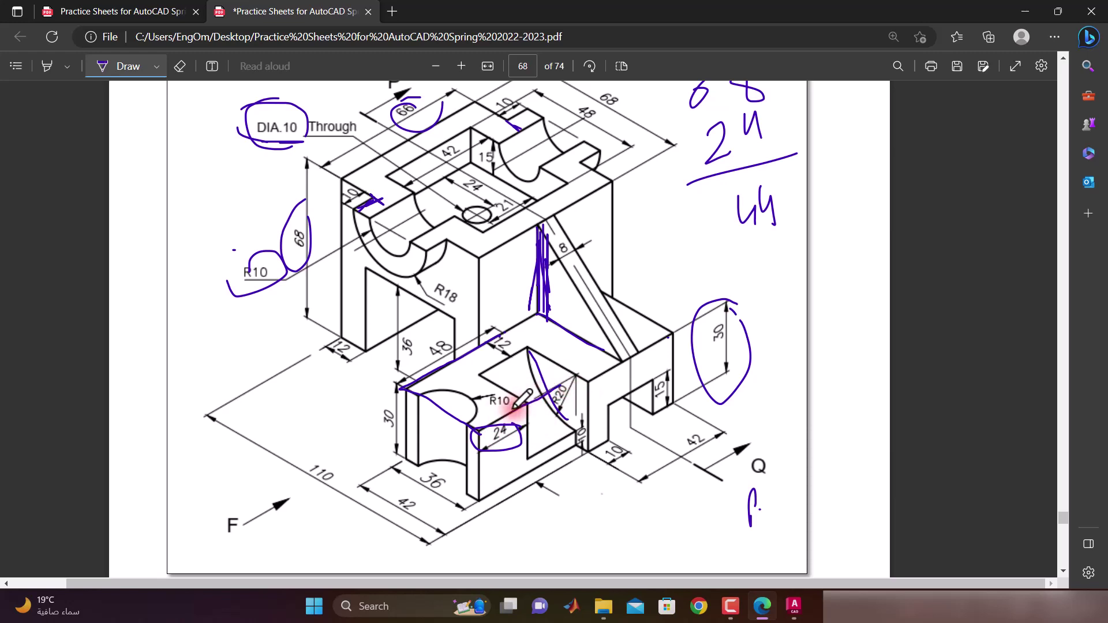
Switch from the Edge PDF sheet back to the AutoCAD bracket model
click(793, 605)
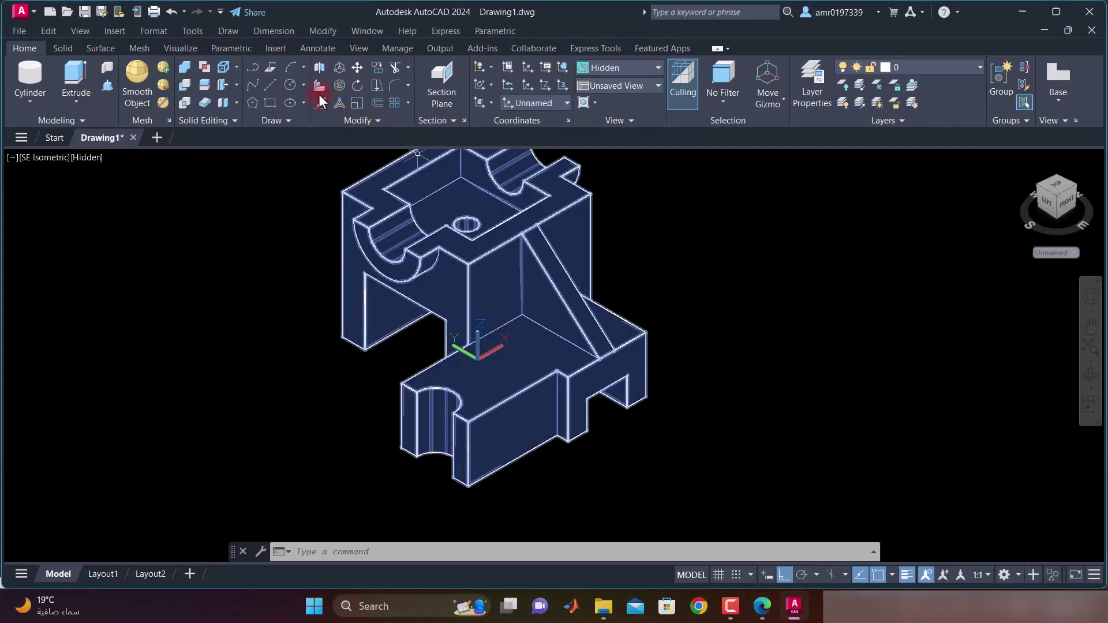
Align the UCS to the bracket solid, with its origin at the corner beside the notch
click(289, 85)
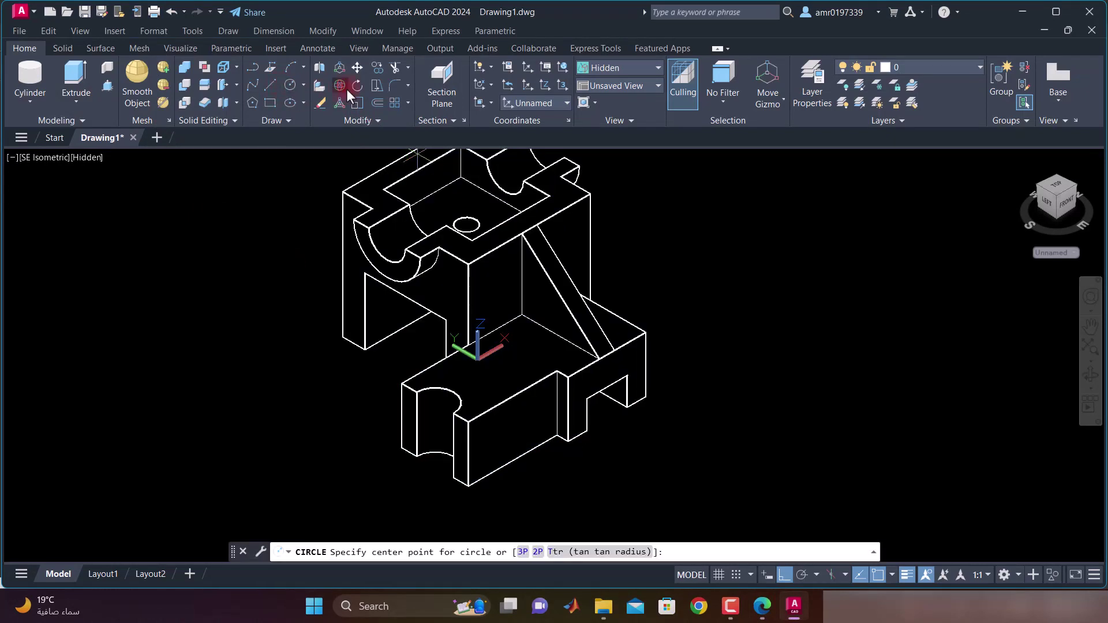
click(484, 101)
click(496, 165)
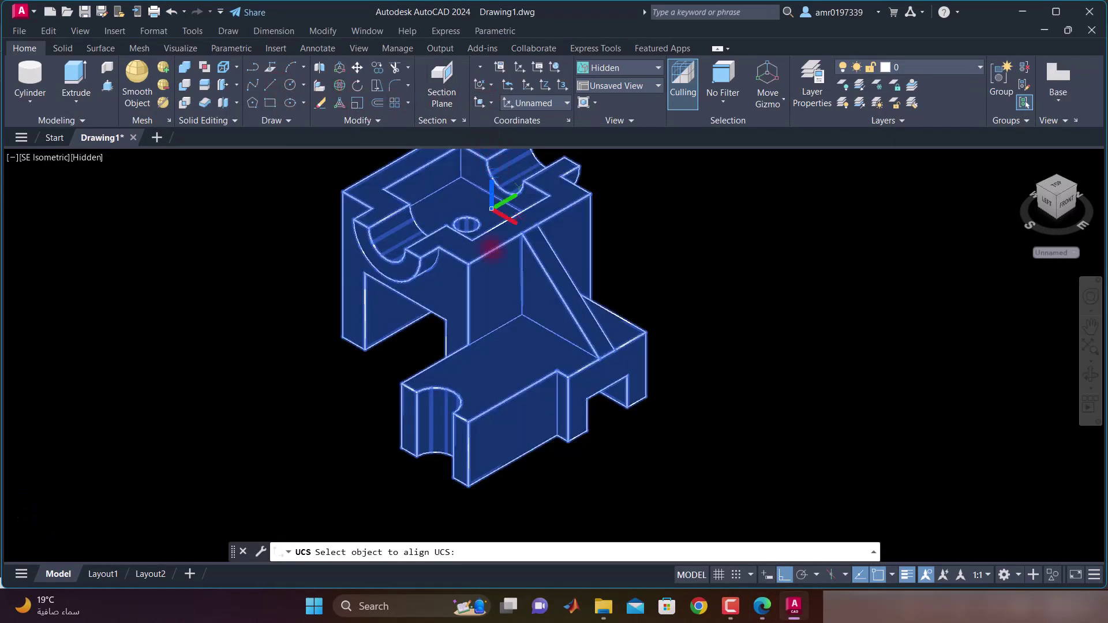
click(411, 403)
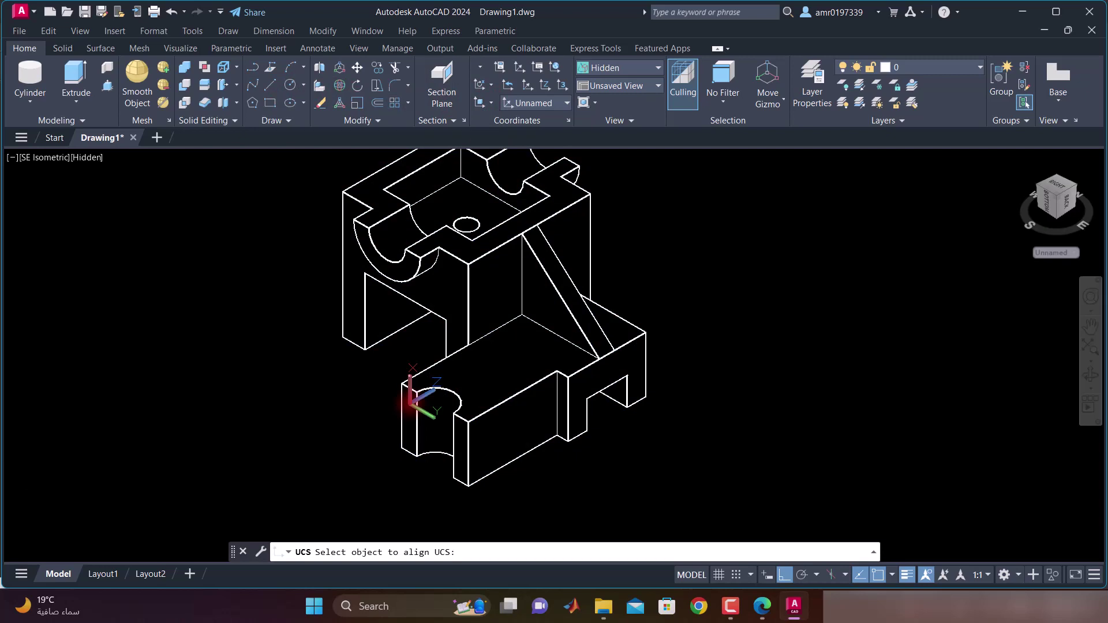
key(Return)
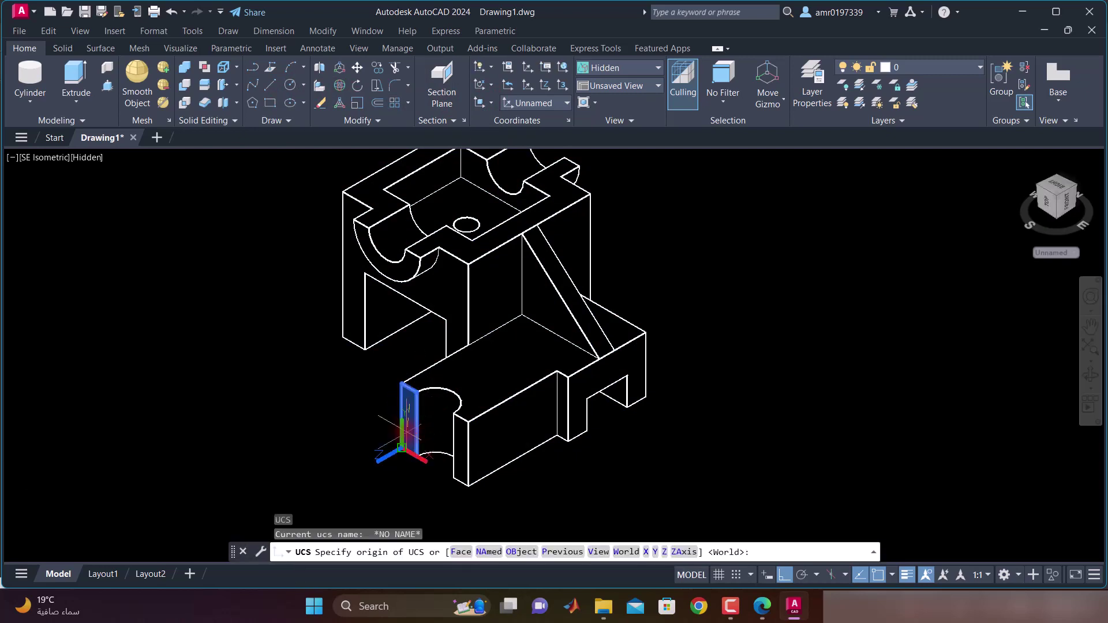
click(402, 415)
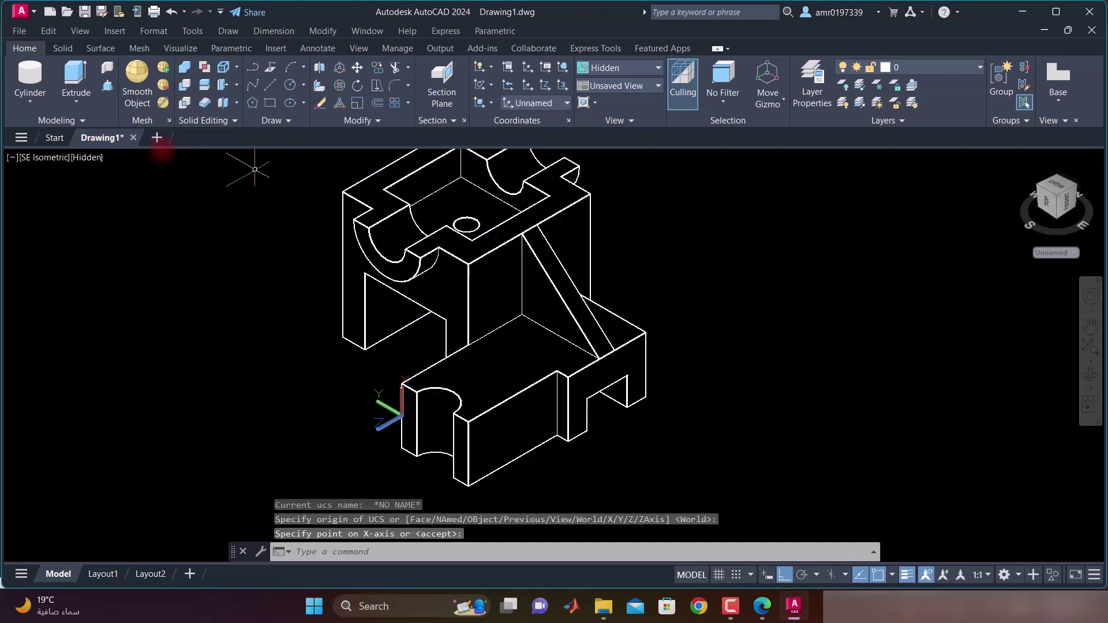
click(29, 97)
Draw a cylinder of radius 20 and height 24 beside the bracket's lower block
click(36, 150)
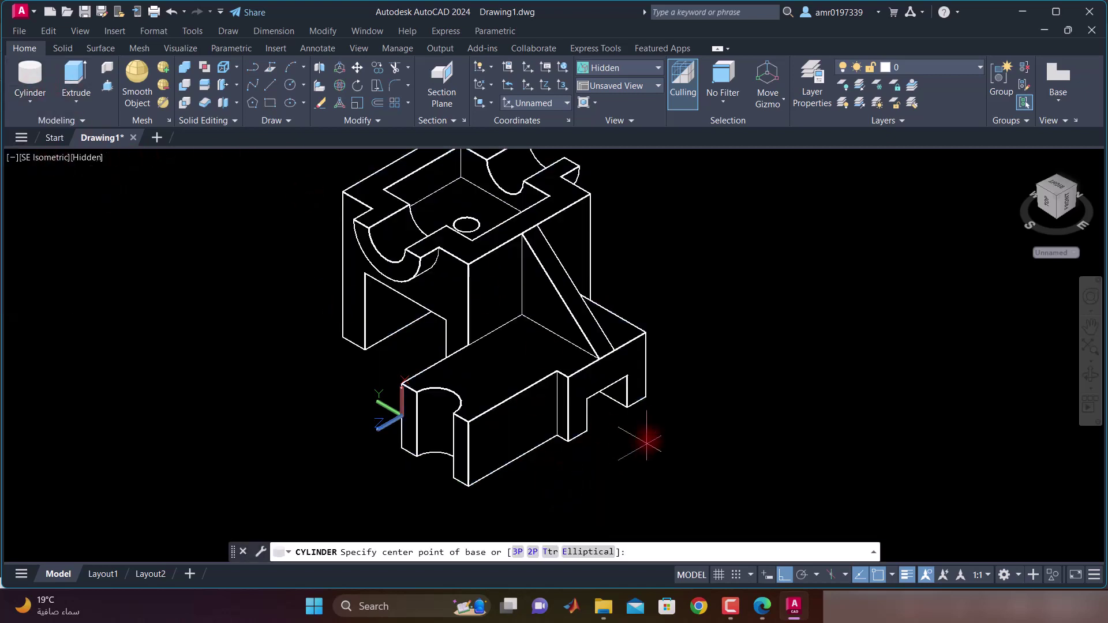
click(648, 438)
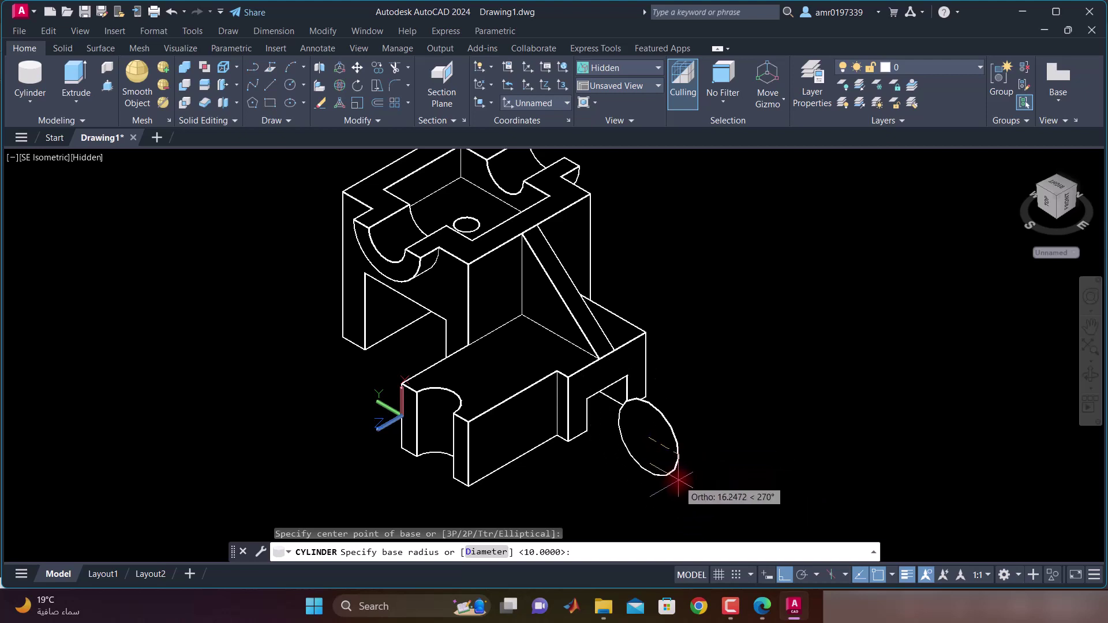
text(20)
key(Return)
text(24)
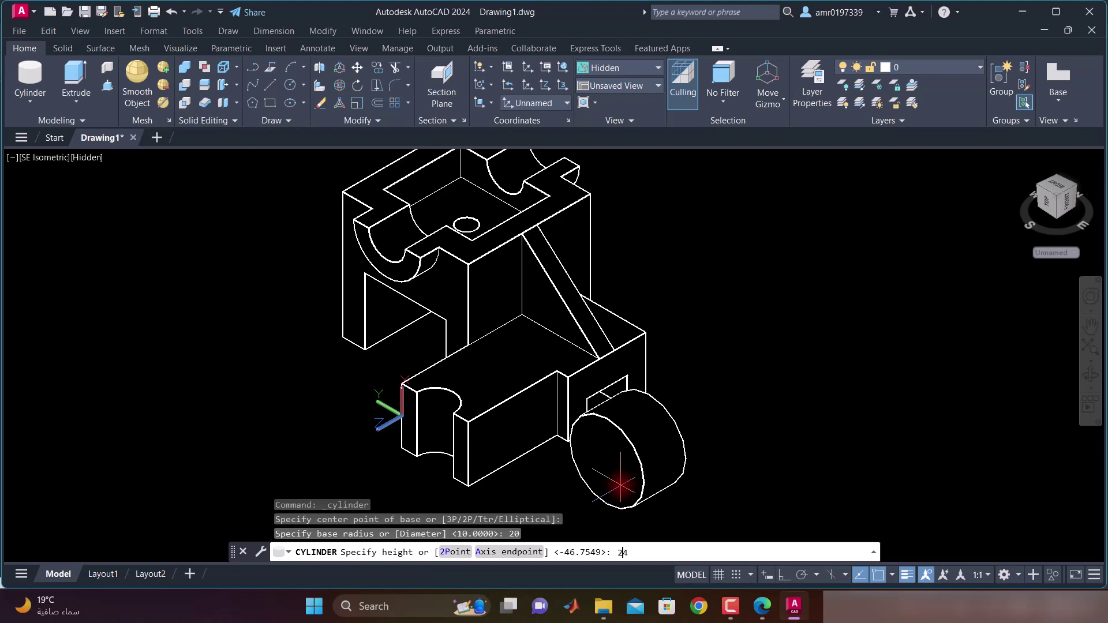
key(Return)
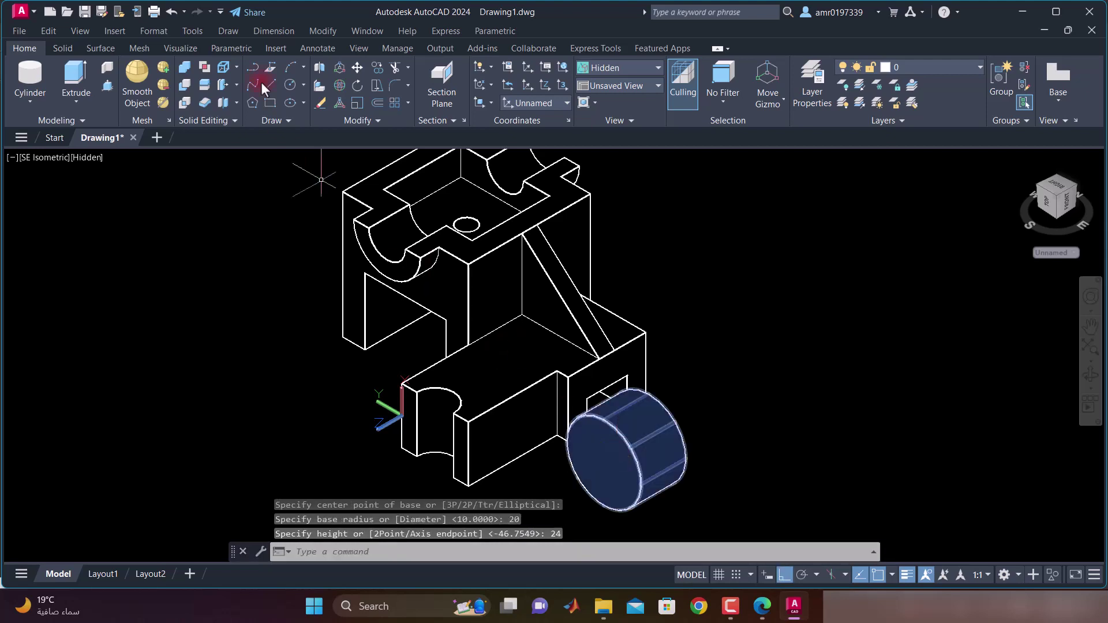
Move the cylinder by its centre into the bracket's lower block
click(357, 67)
click(597, 457)
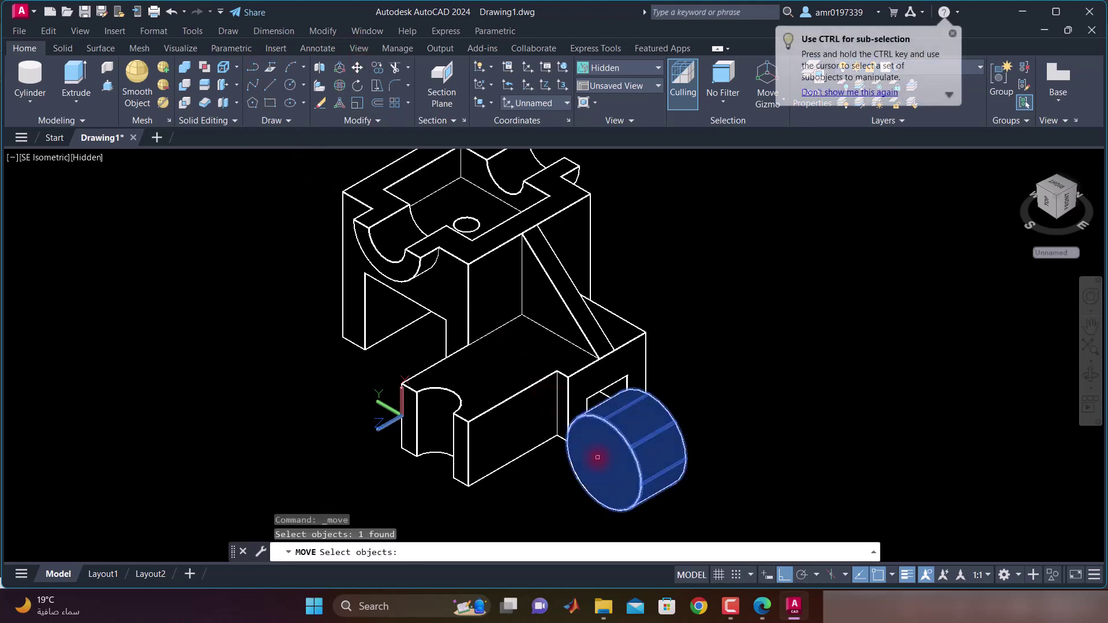
key(Return)
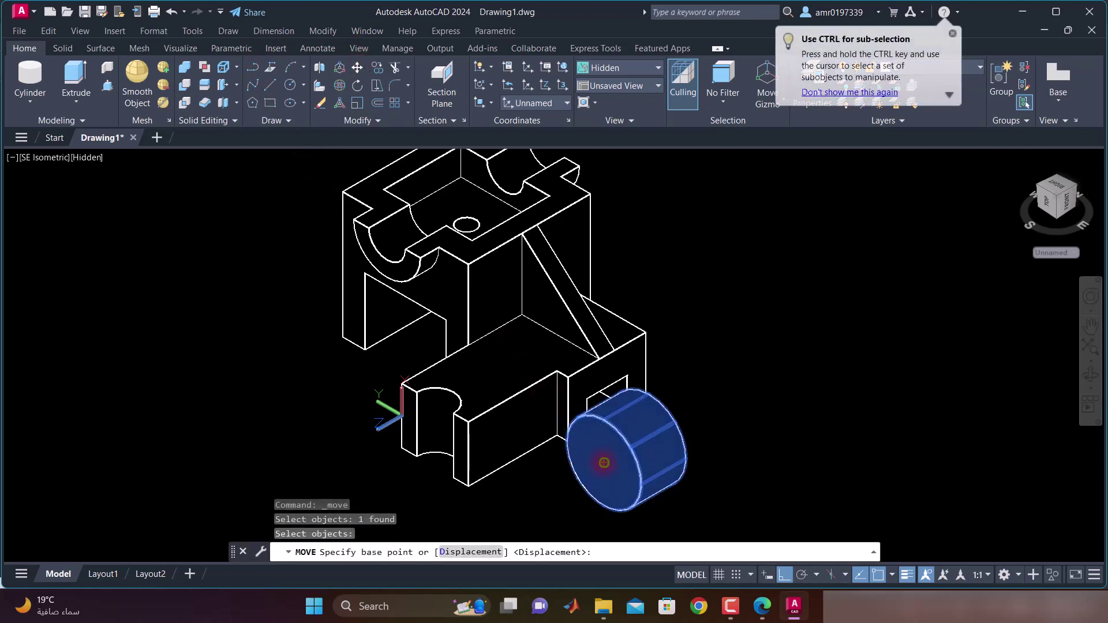
click(603, 463)
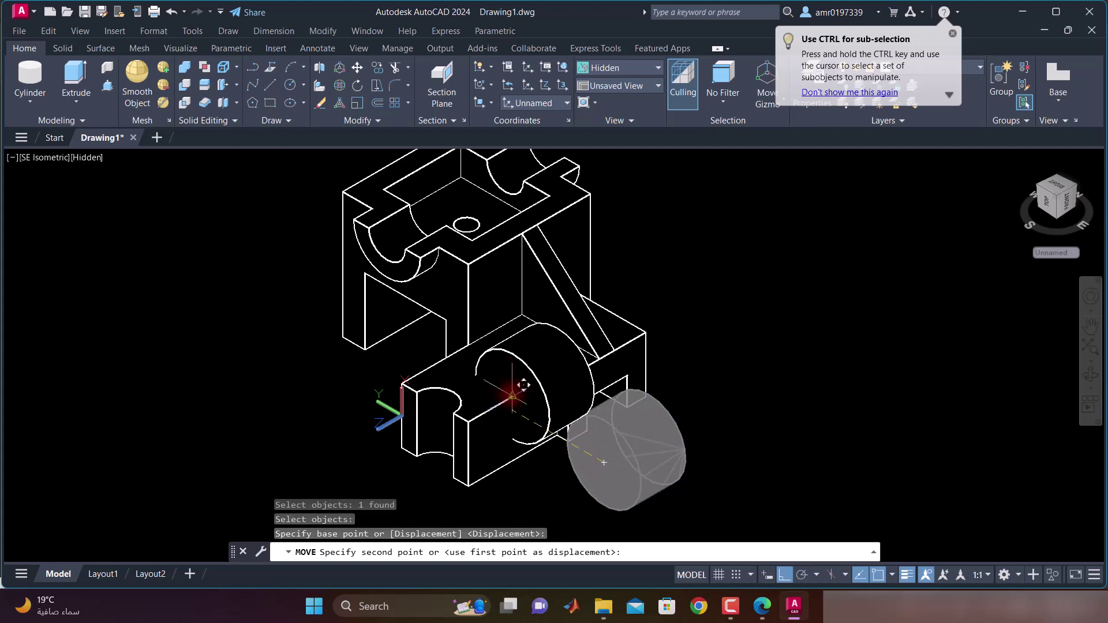
click(512, 396)
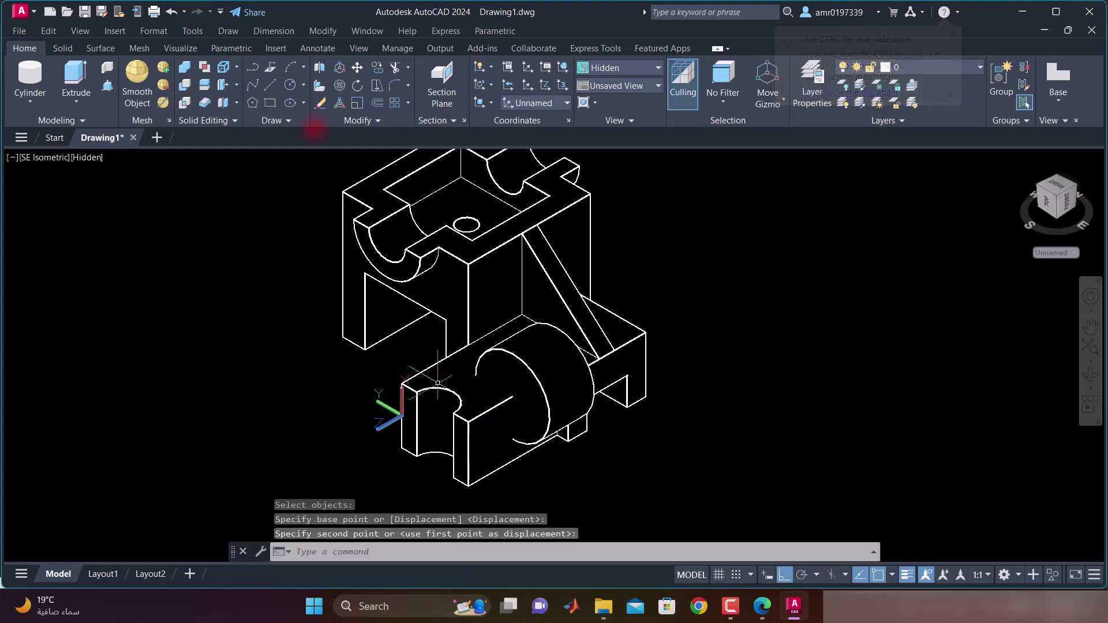
Subtract the cylinder from the bracket, leaving a curved cut-out
click(189, 85)
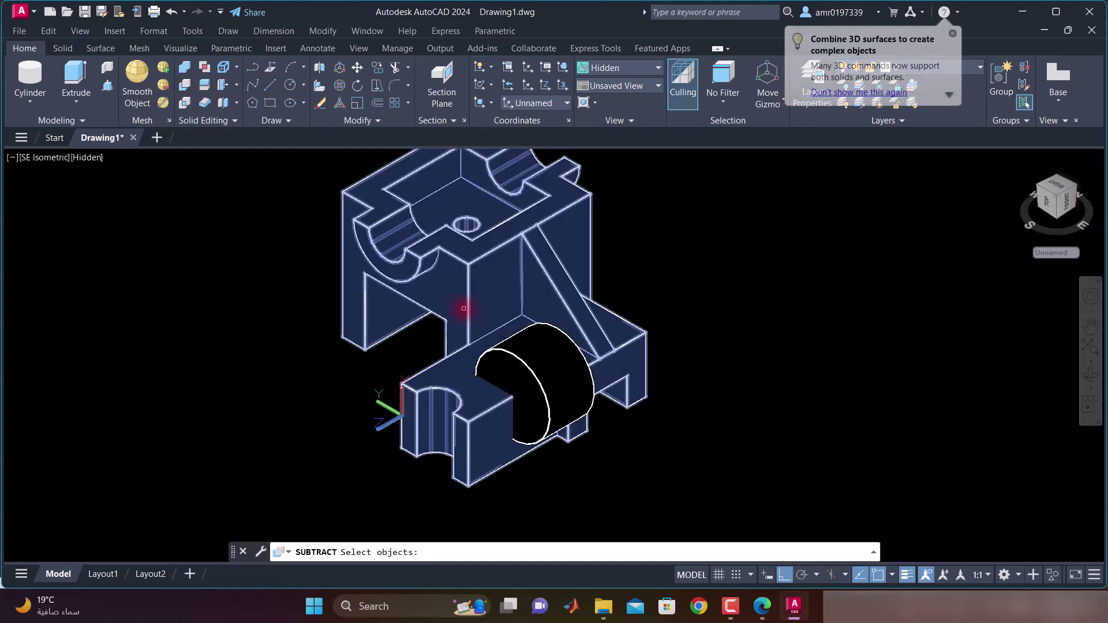
click(463, 308)
key(Return)
click(539, 353)
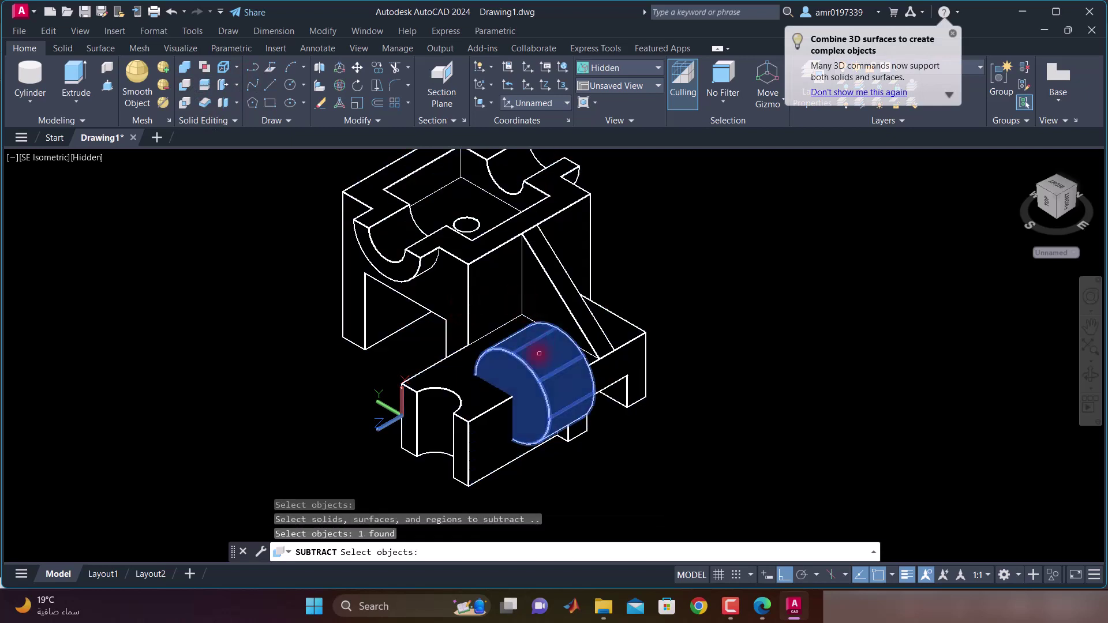
key(Return)
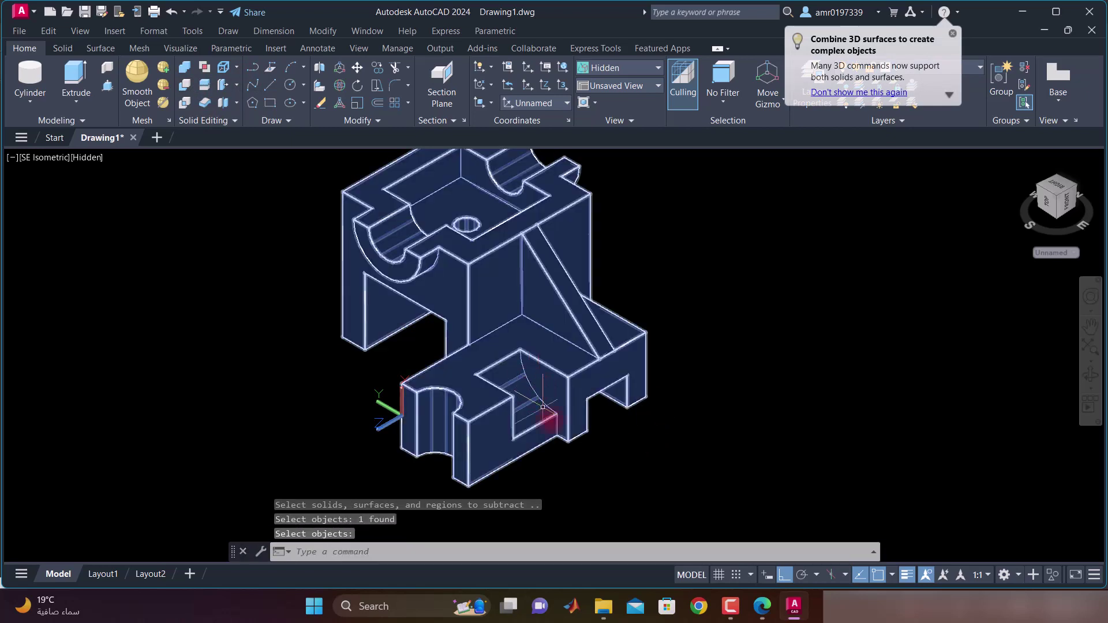
Align the UCS to the front face of the lower block
scroll(555, 424, up, 3)
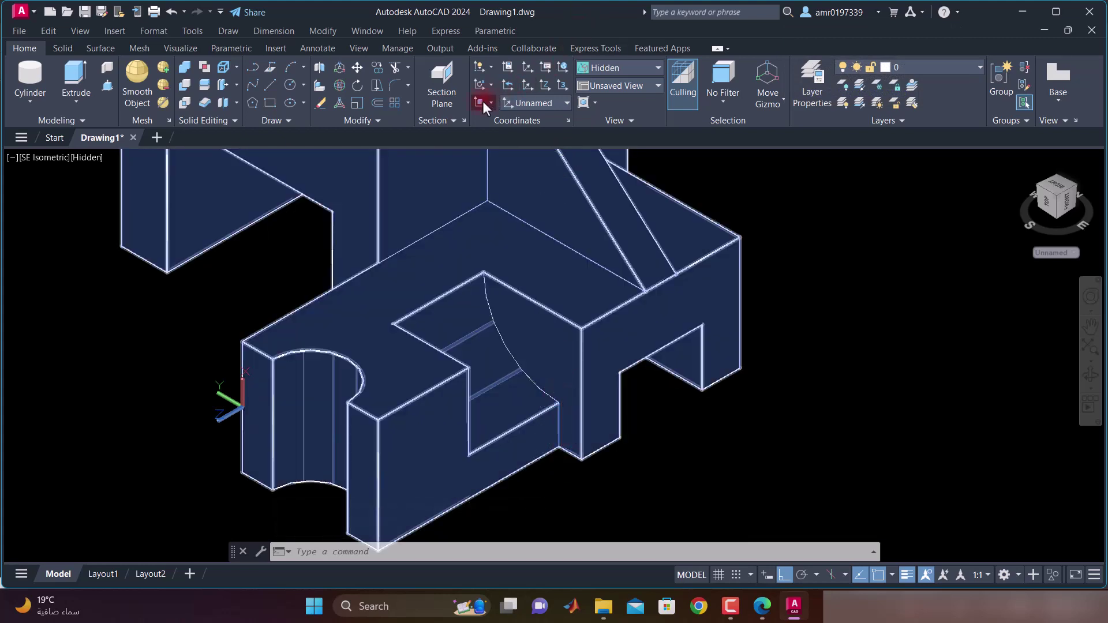
click(491, 102)
click(485, 179)
click(440, 449)
key(Return)
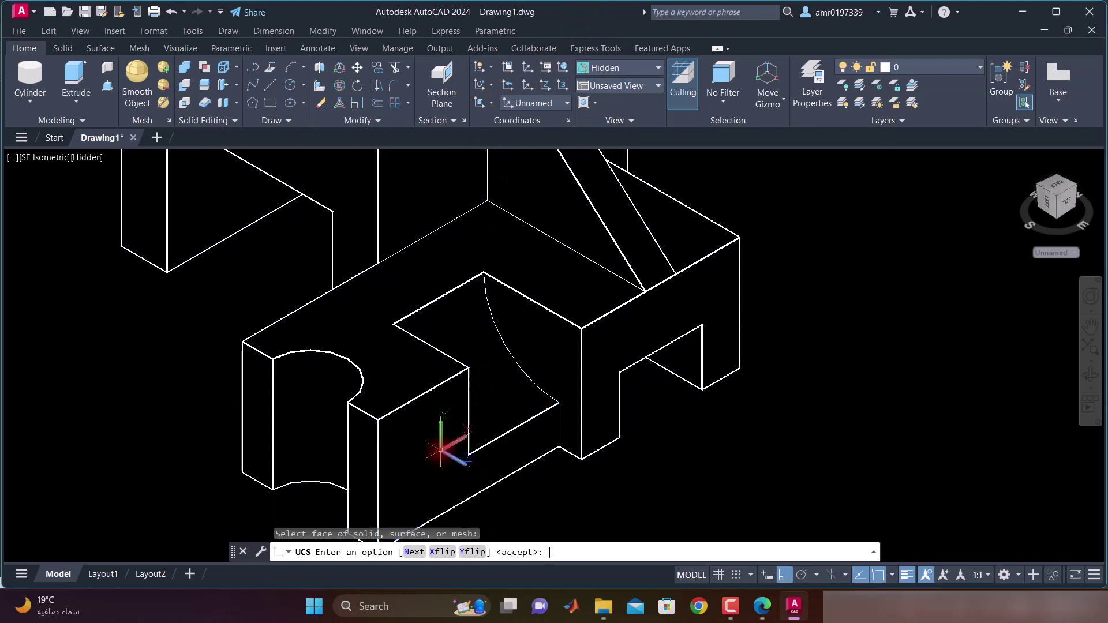
Add a vertical 10 linear dimension on the block edge, then undo it
click(283, 27)
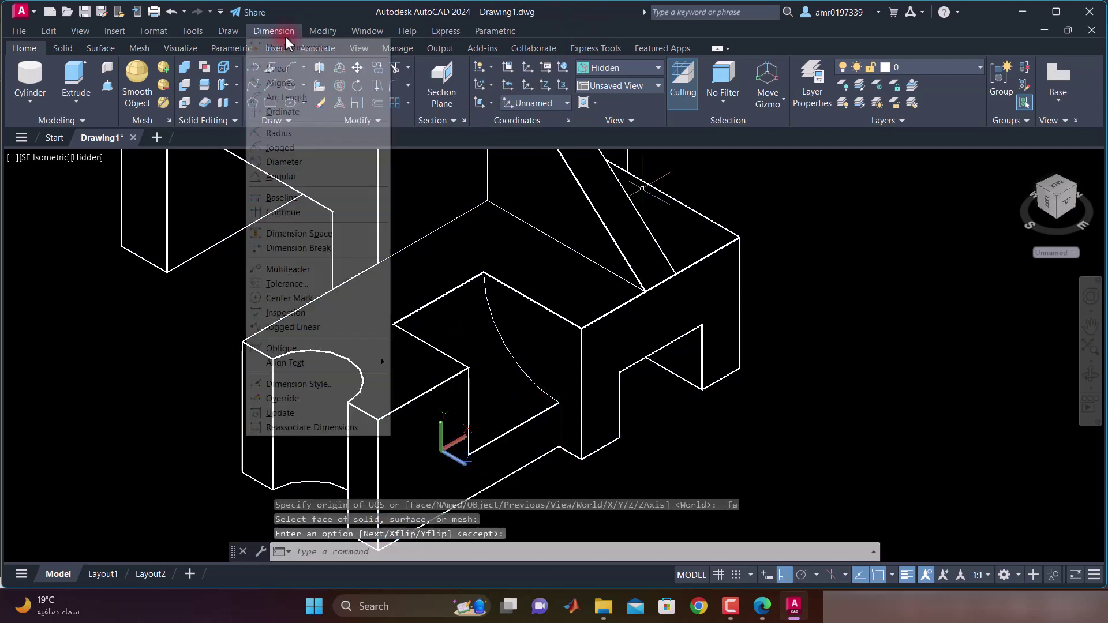
click(316, 70)
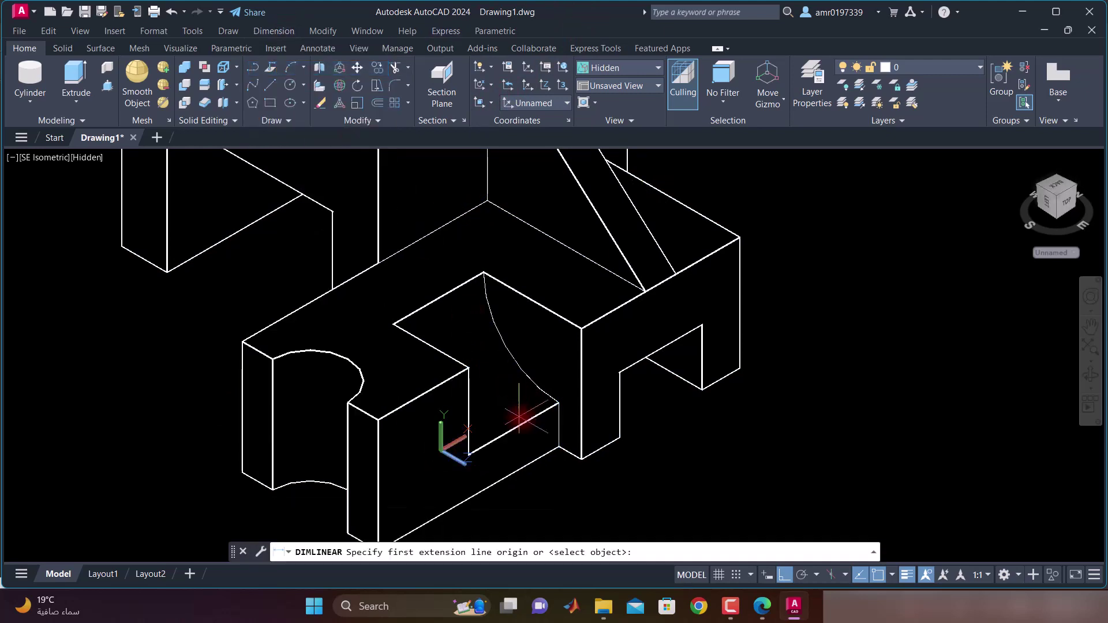
click(558, 402)
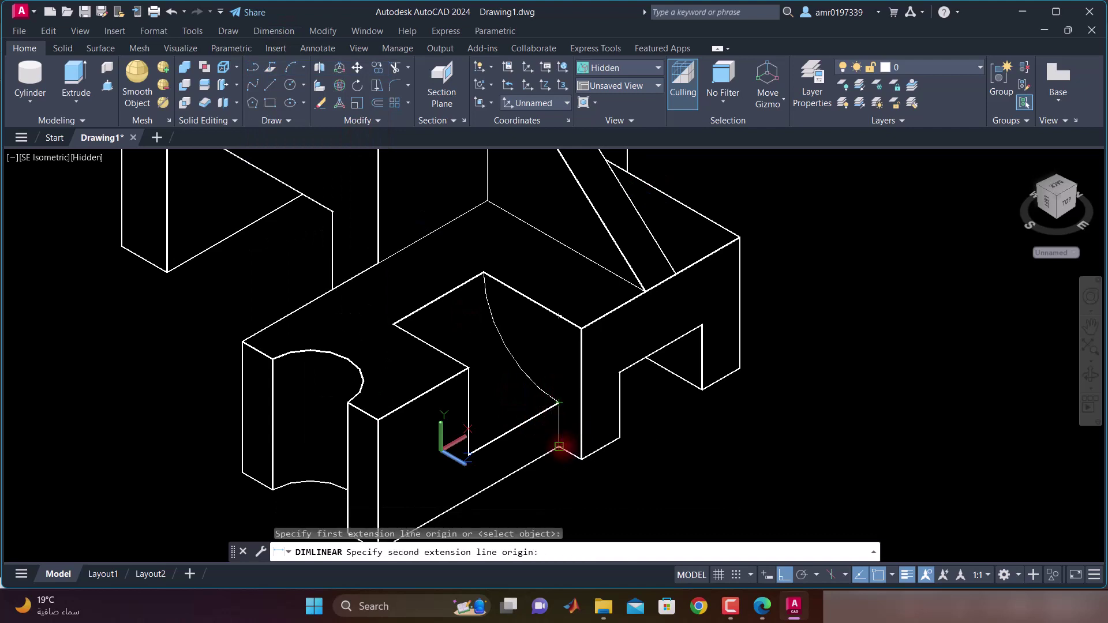
click(559, 445)
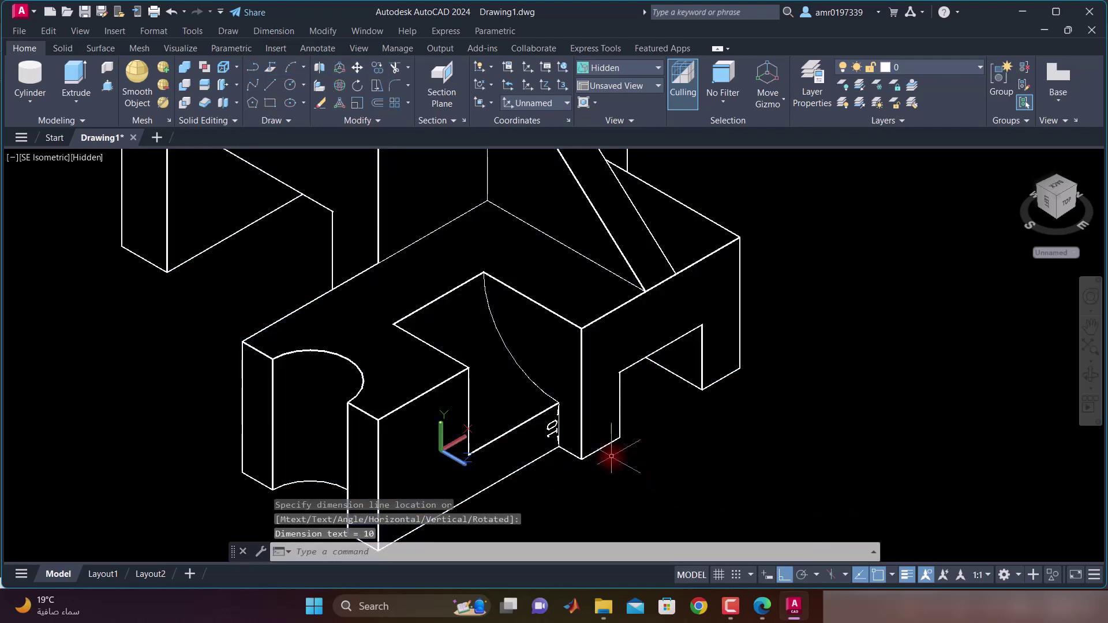
key(ctrl+z)
Redraw the linear dimension on the same edge, adjust the view, then undo it
click(274, 31)
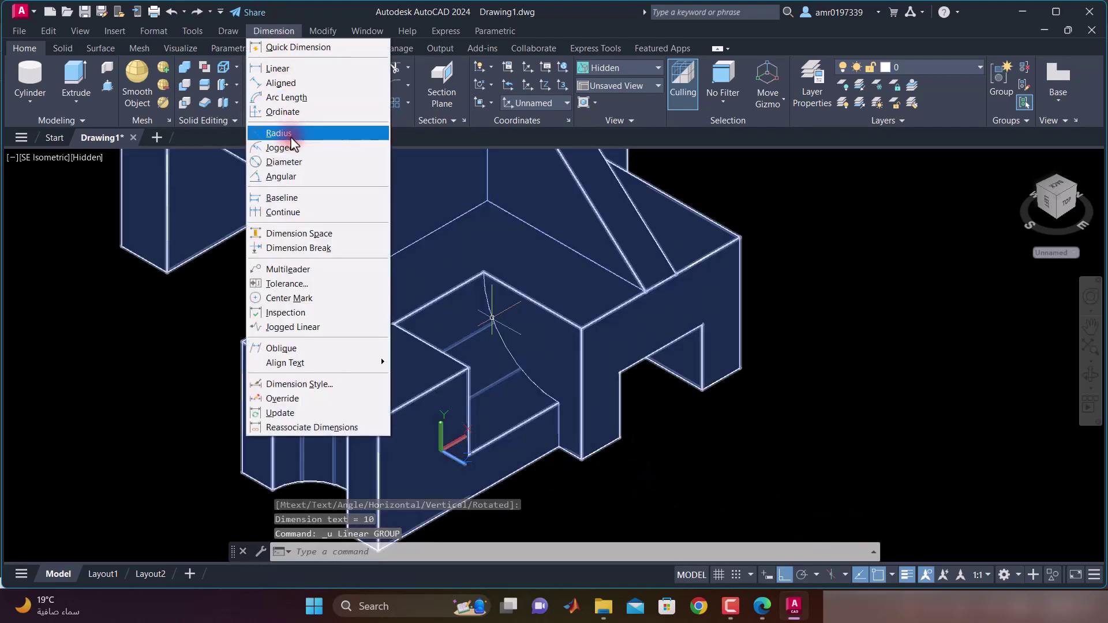
click(280, 68)
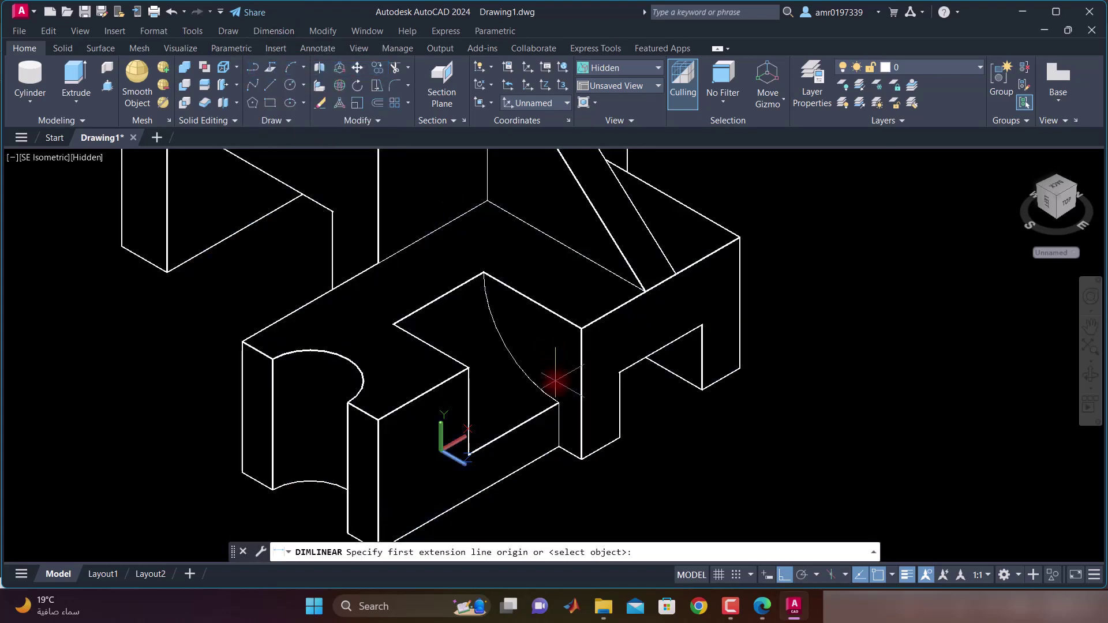
click(559, 402)
click(559, 446)
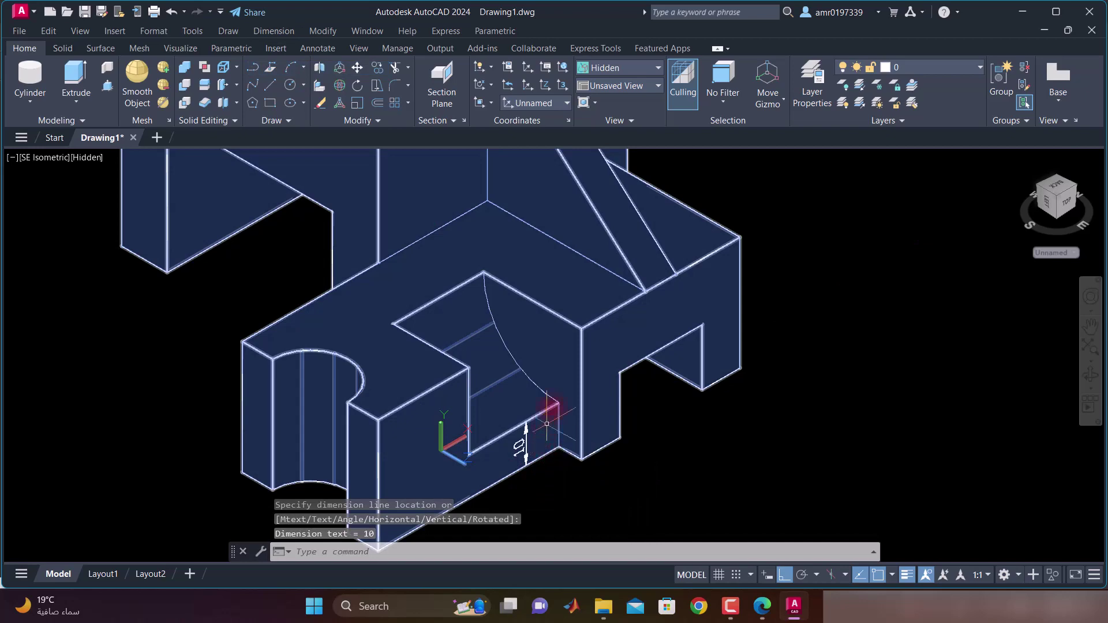
scroll(572, 385, down, 2)
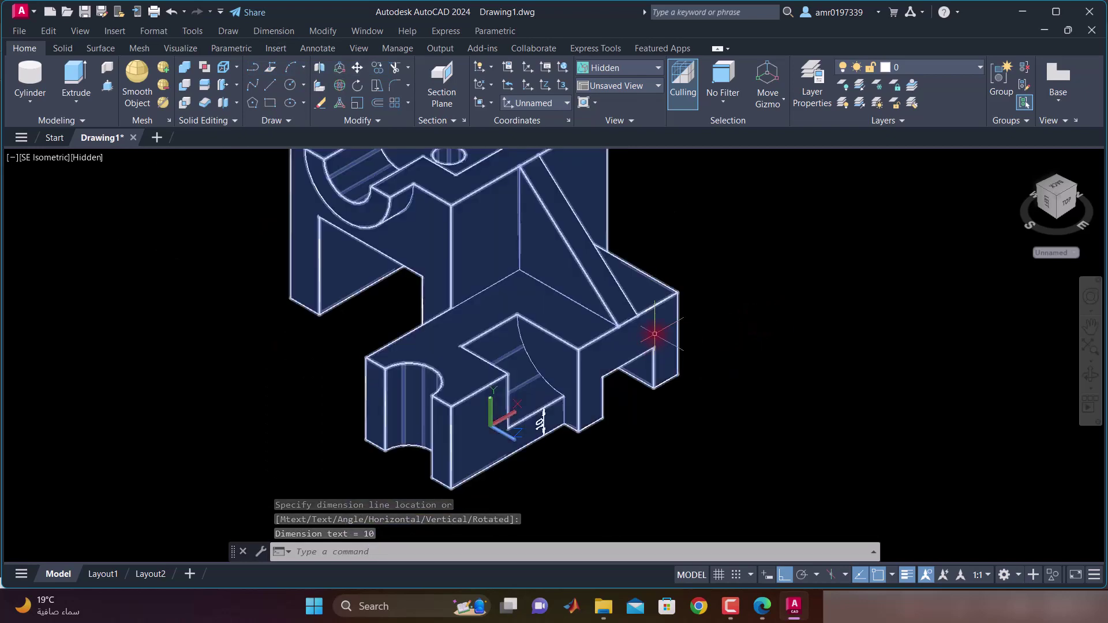
middle_drag(621, 307, 637, 388)
scroll(631, 349, down, 1)
scroll(631, 346, down, 2)
scroll(630, 346, up, 2)
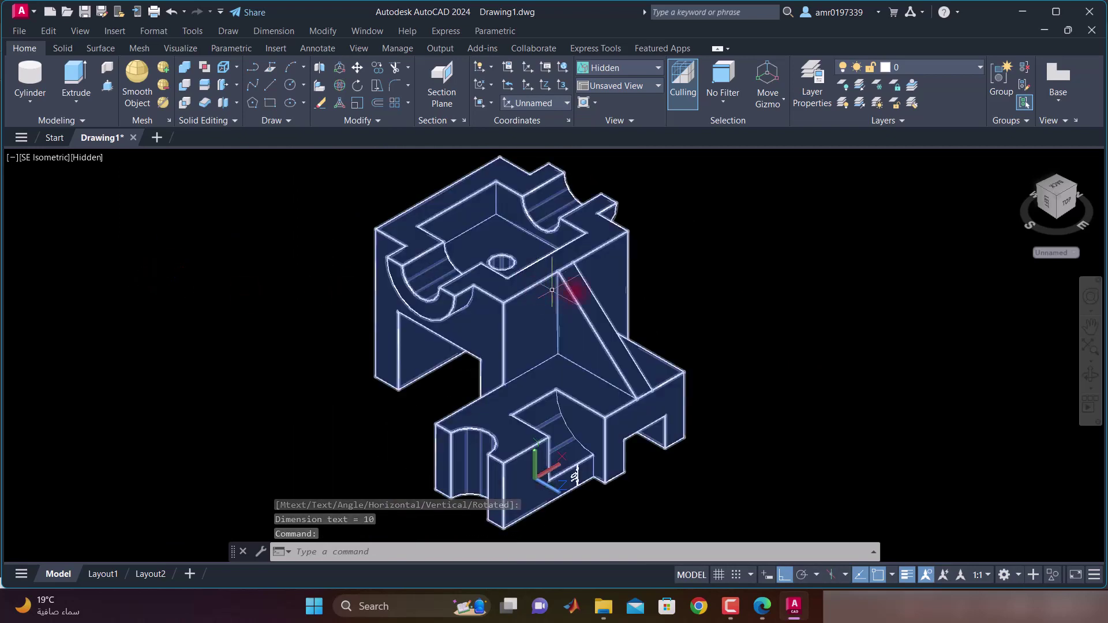
key(ctrl+z)
key(ctrl+z)
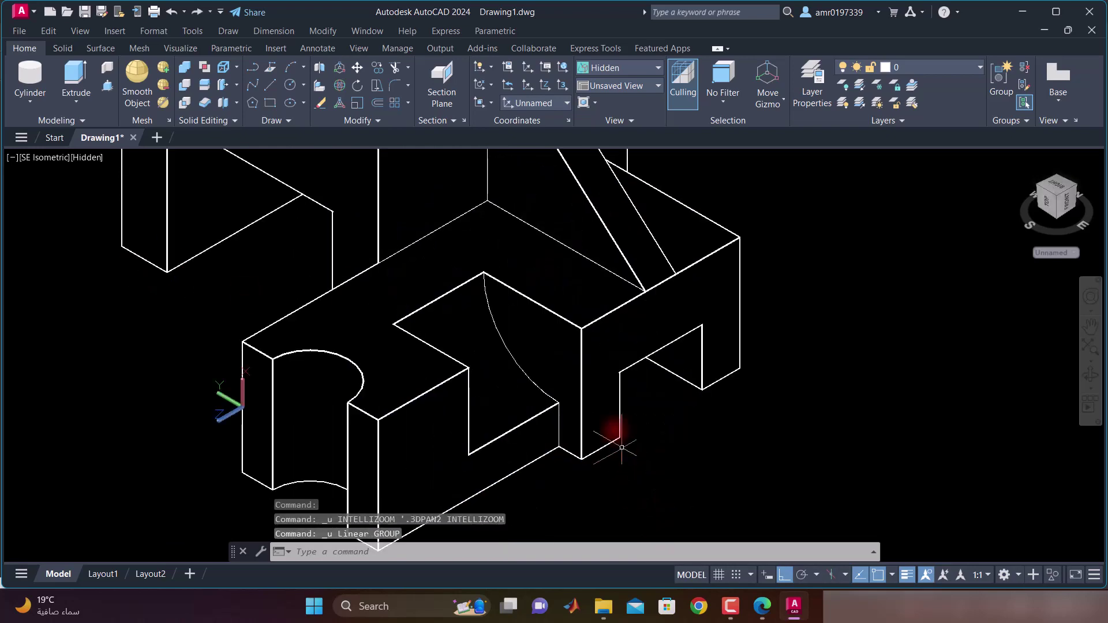
key(ctrl+z)
scroll(606, 334, down, 4)
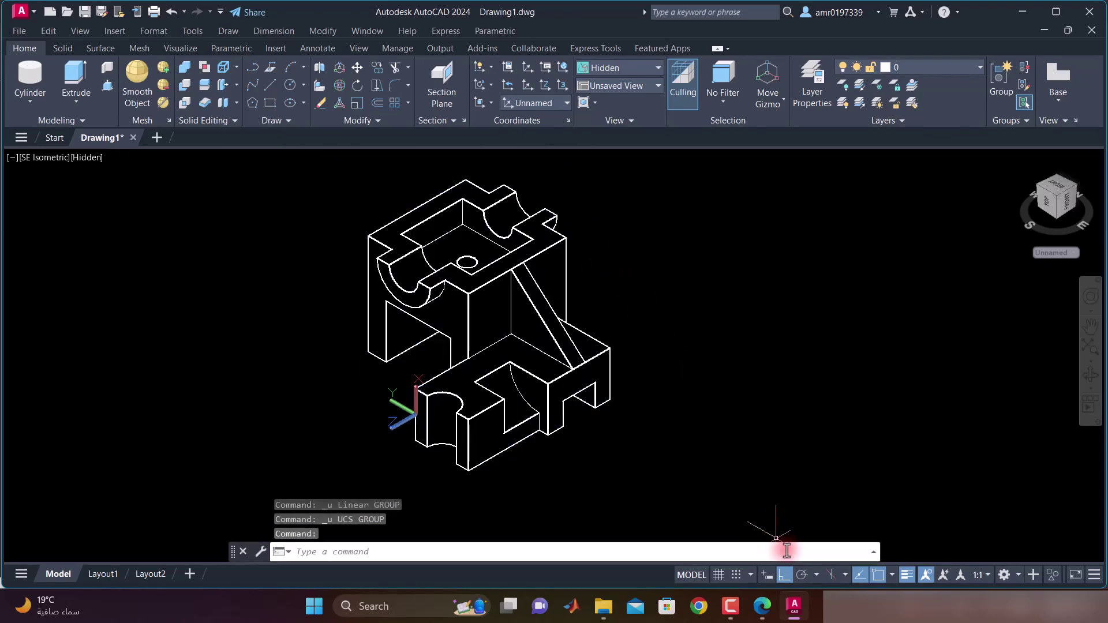
Sketch a purple ink line on the PDF sheet, then reset AutoCAD's UCS to World
click(762, 606)
scroll(552, 348, up, 2)
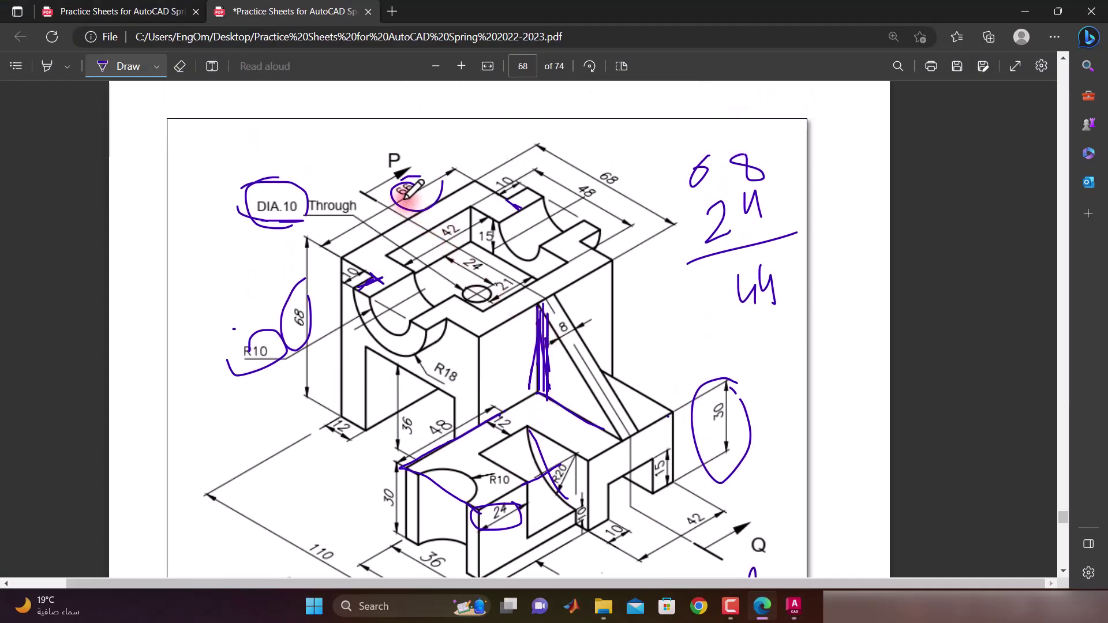
mouse_move(381, 188)
mouse_down()
mouse_move(510, 281)
mouse_move(690, 509)
mouse_up()
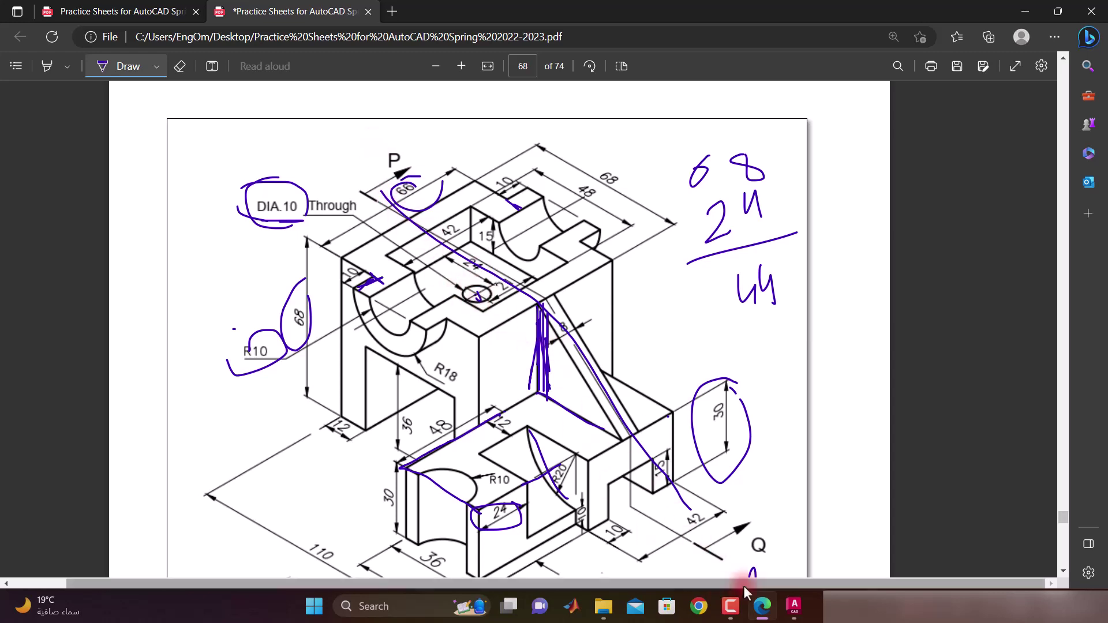
click(794, 606)
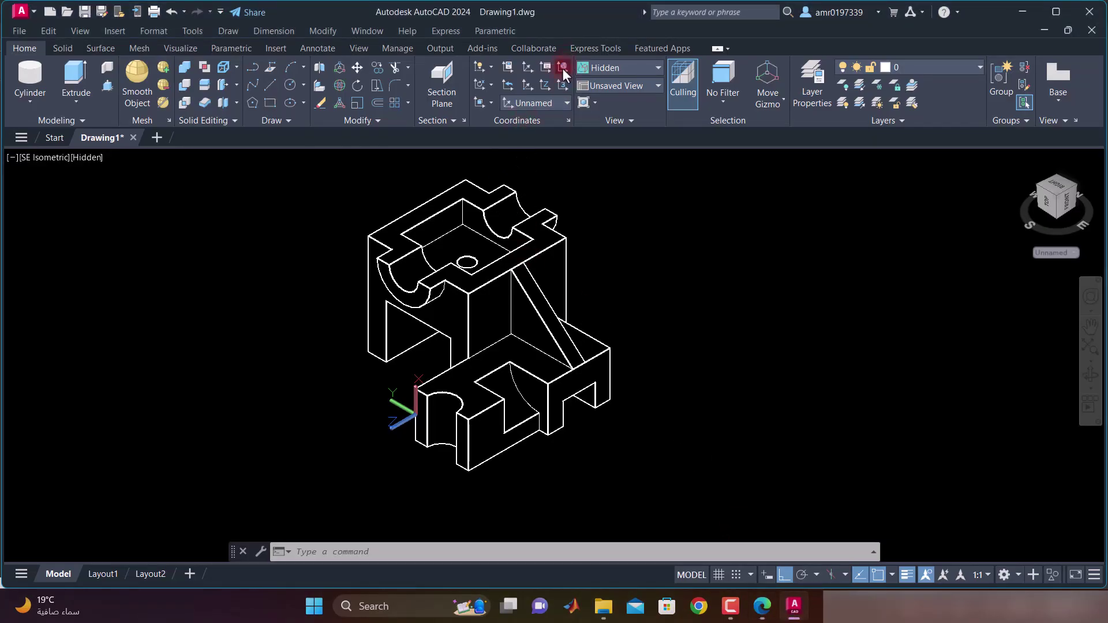
click(563, 67)
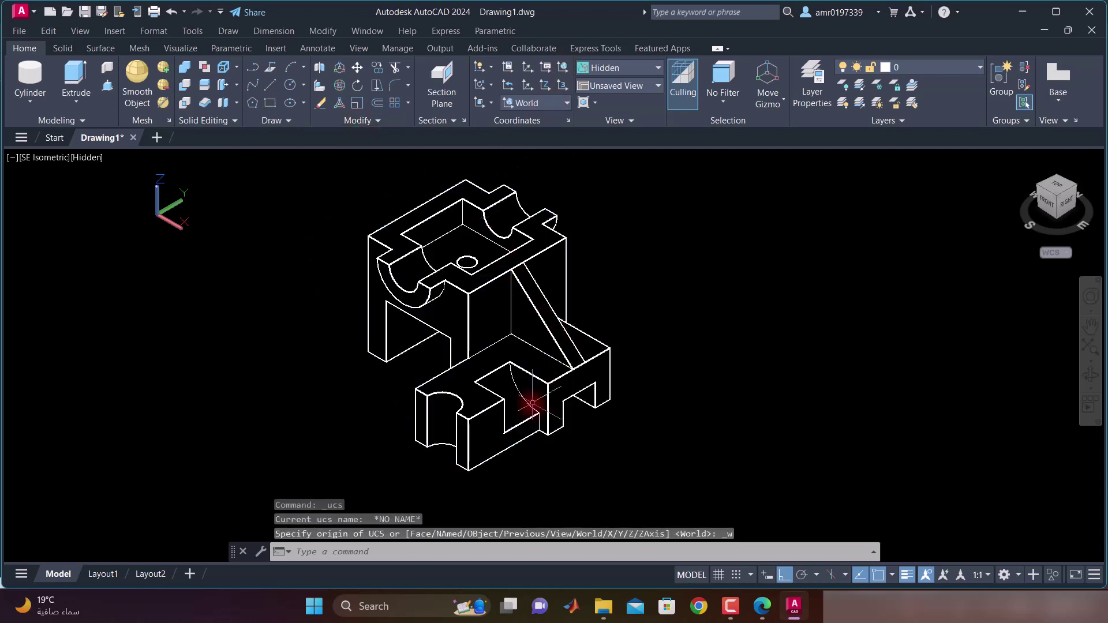
Paste a copy of the bracket to the left of the original
click(461, 242)
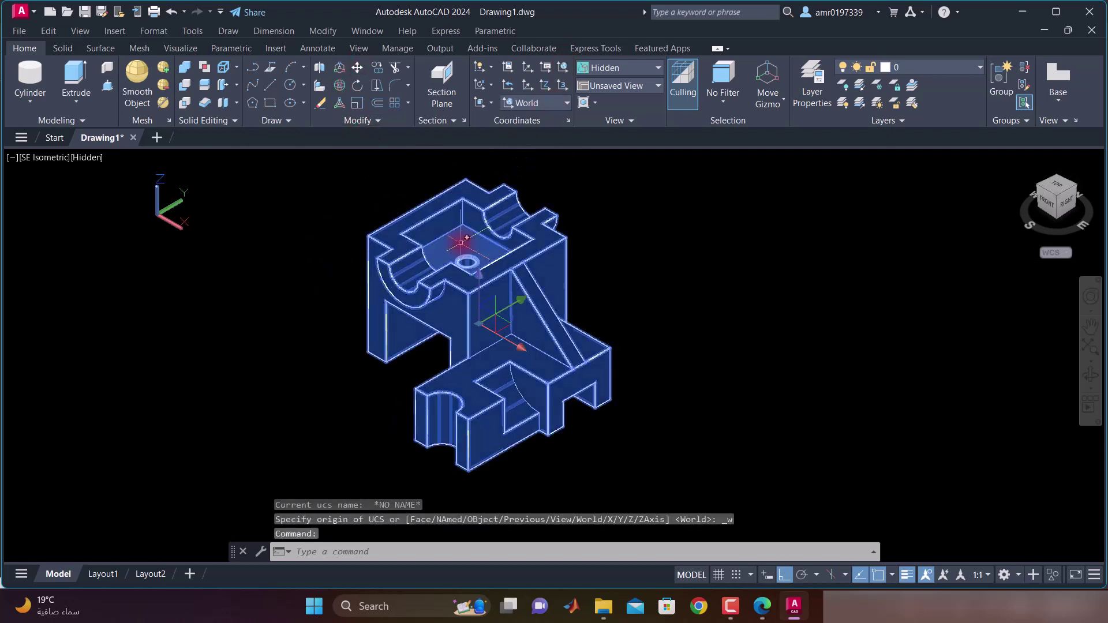
key(ctrl+c)
key(ctrl+v)
click(642, 383)
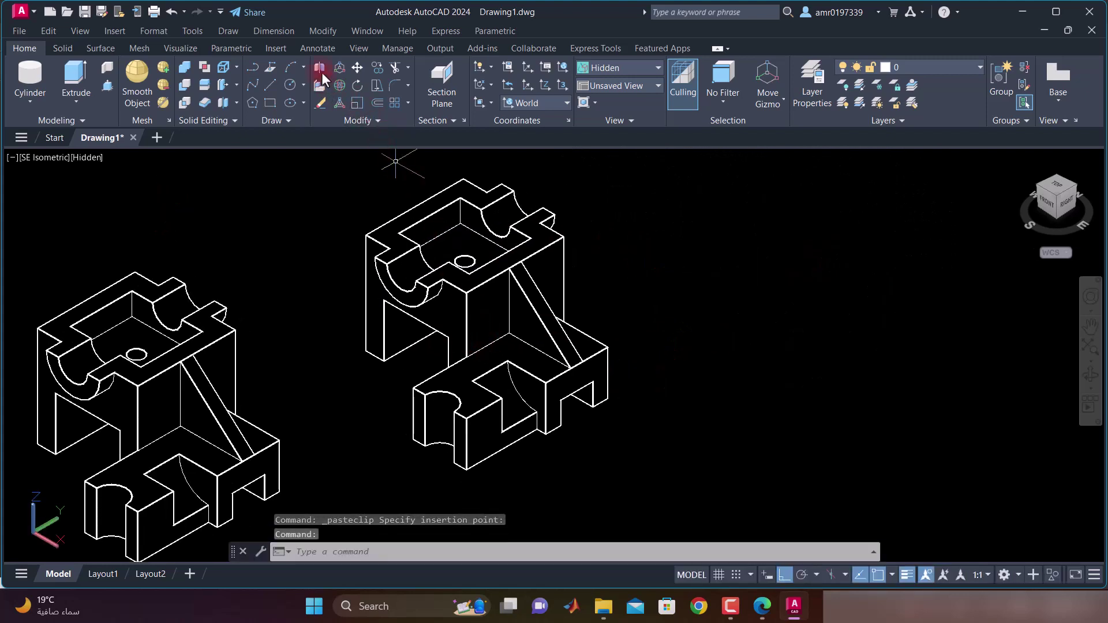
Slice the original bracket along the ZX plane through the hole centre, keeping both halves
click(206, 85)
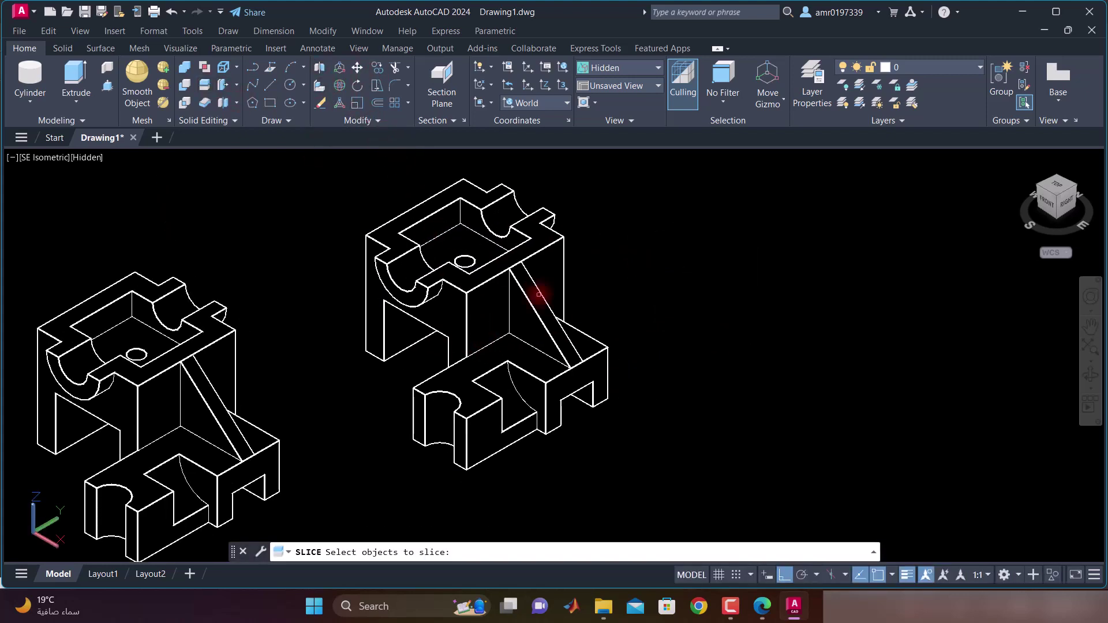
click(532, 297)
key(Return)
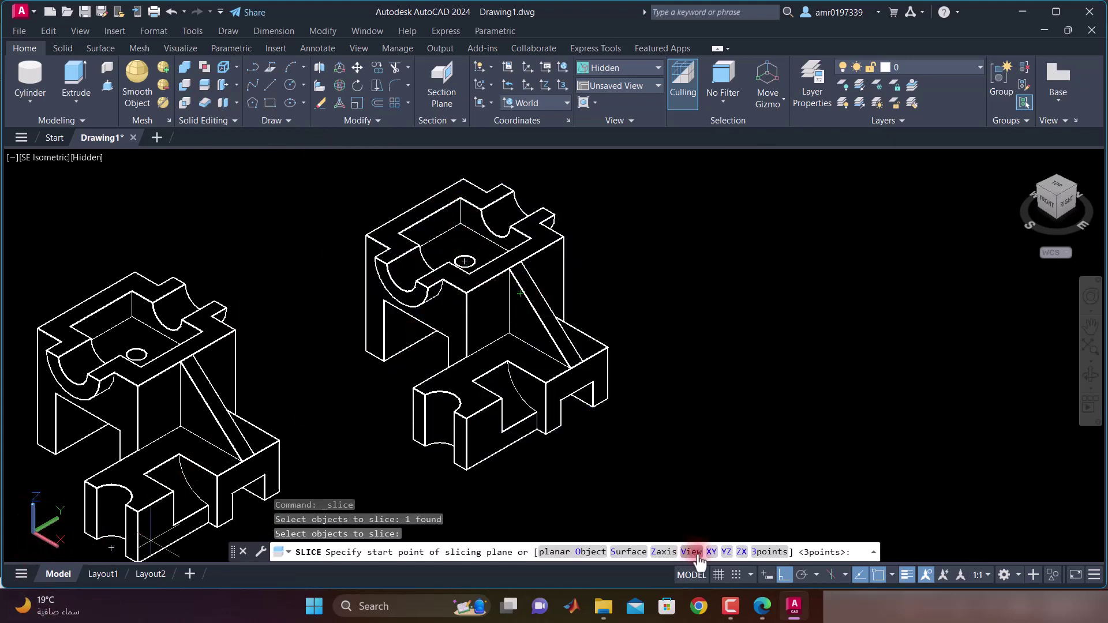
click(738, 553)
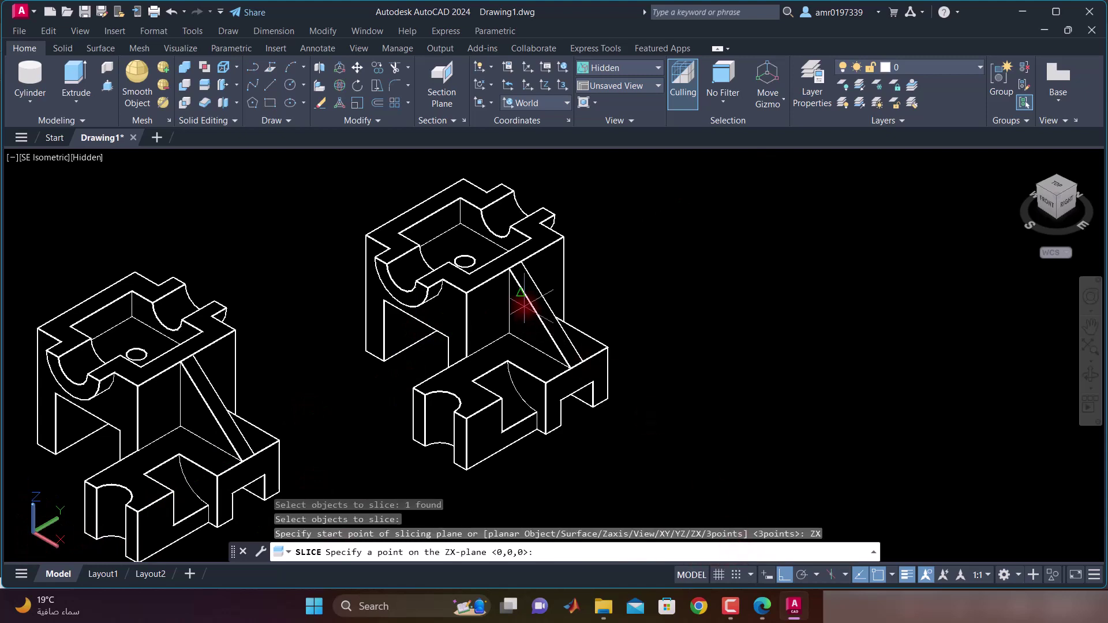
click(463, 262)
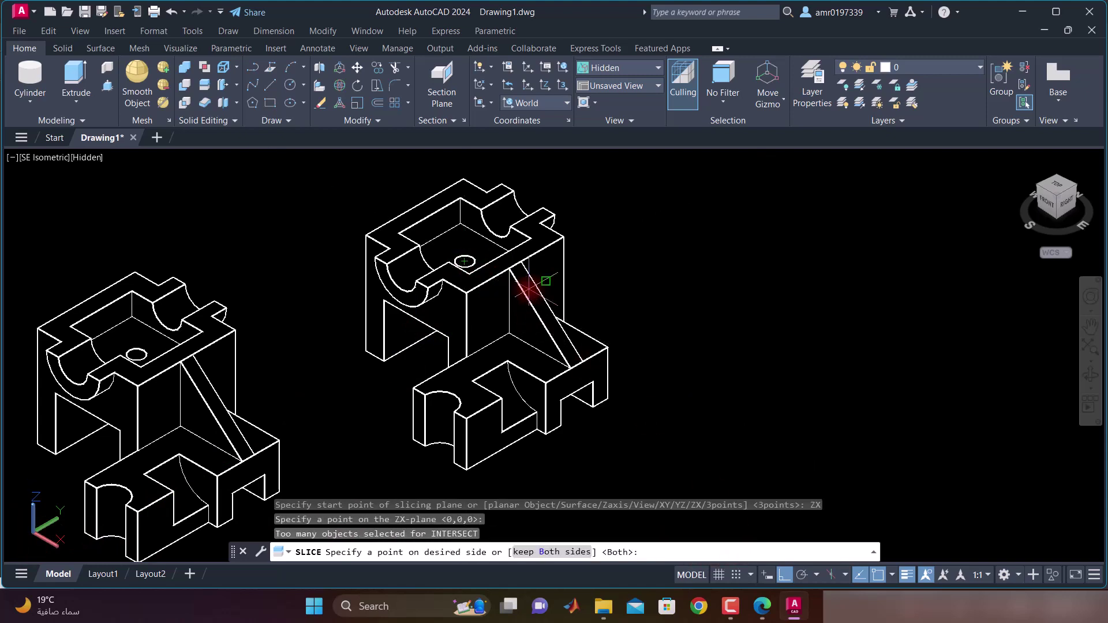
click(528, 287)
Drag one sliced half over to the right
click(528, 287)
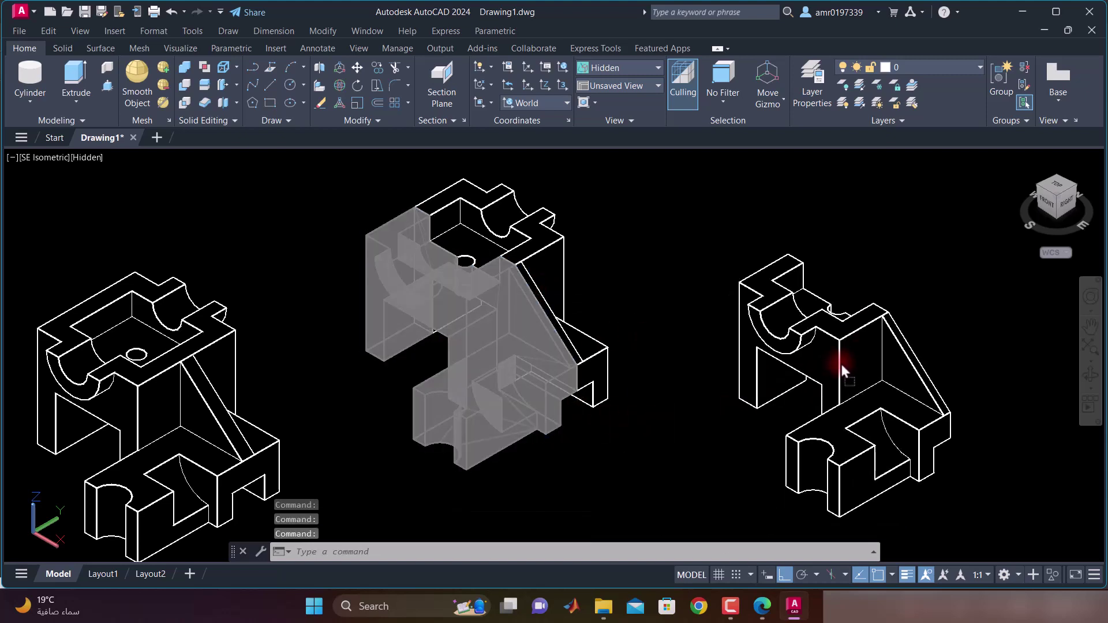
drag(480, 333, 842, 365)
key(Escape)
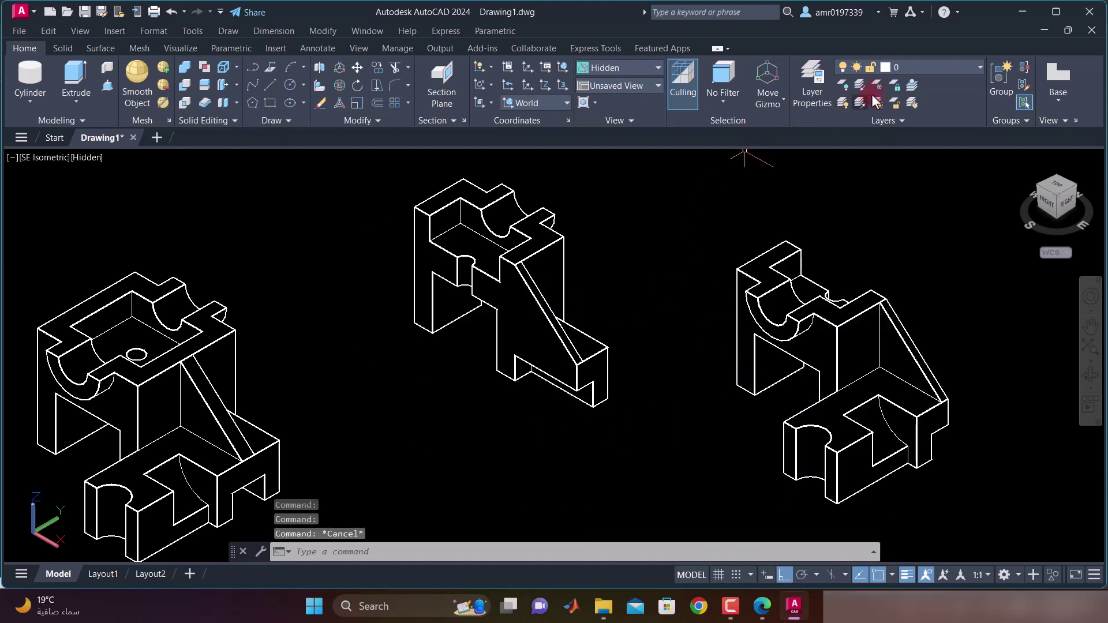
Create a new layer named hatch
click(812, 84)
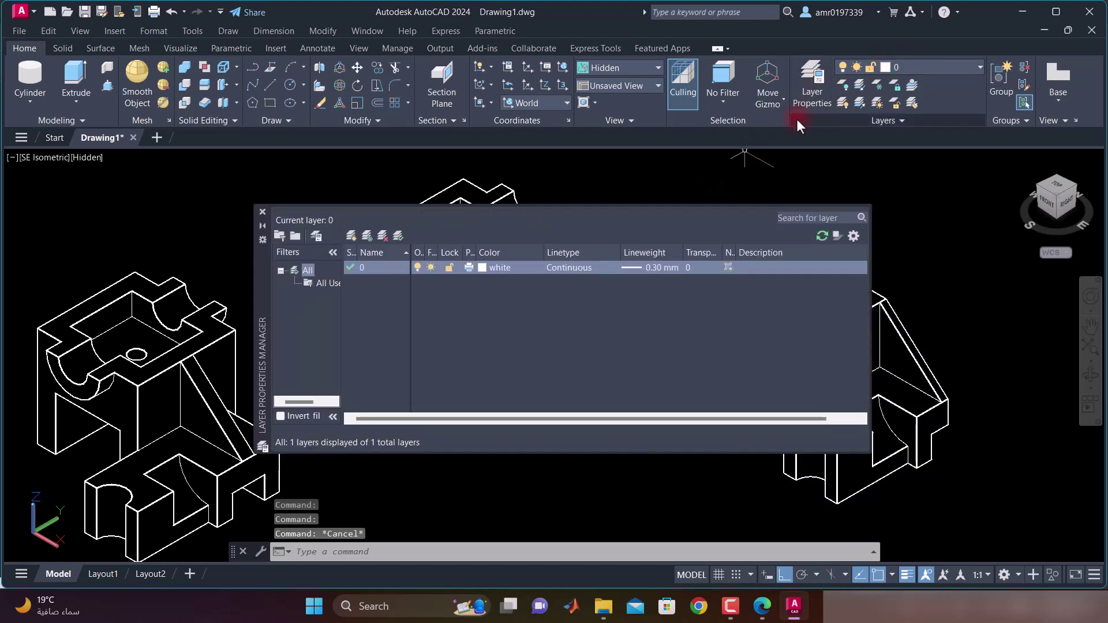
click(352, 235)
text(hatch)
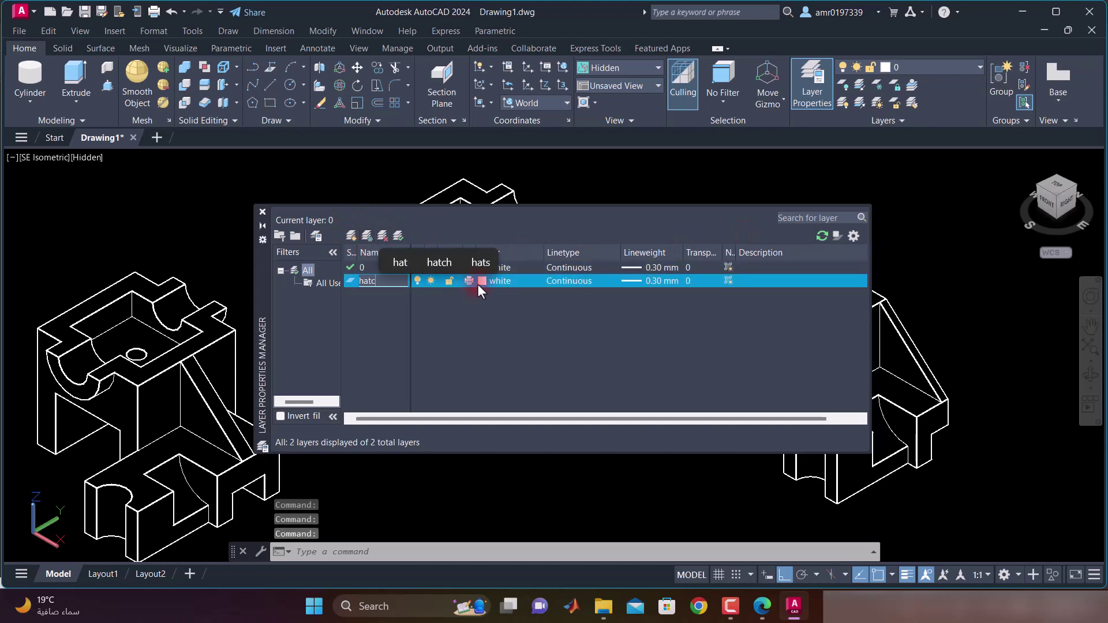
key(Return)
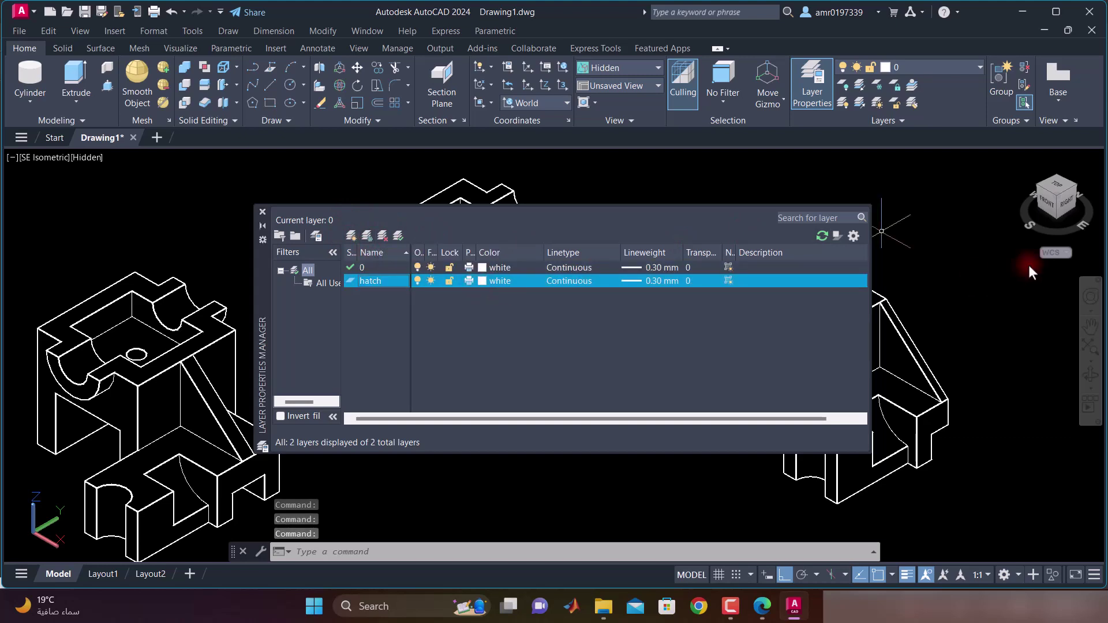
Set the hatch layer's lineweight to Default and close the layer list
click(650, 282)
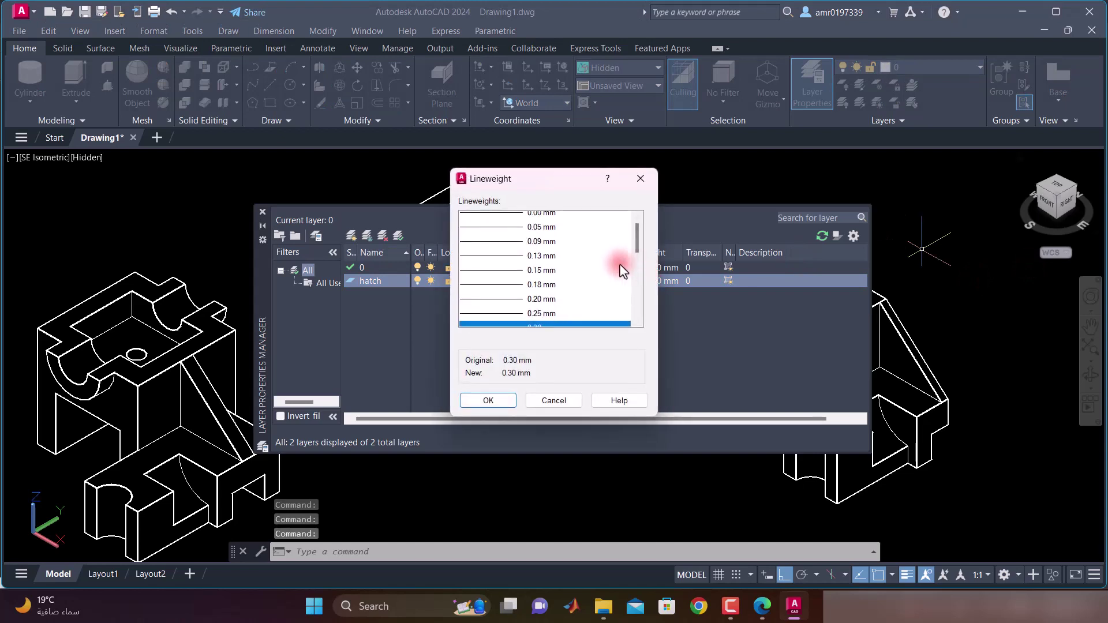
scroll(618, 264, up, 3)
click(548, 218)
click(505, 397)
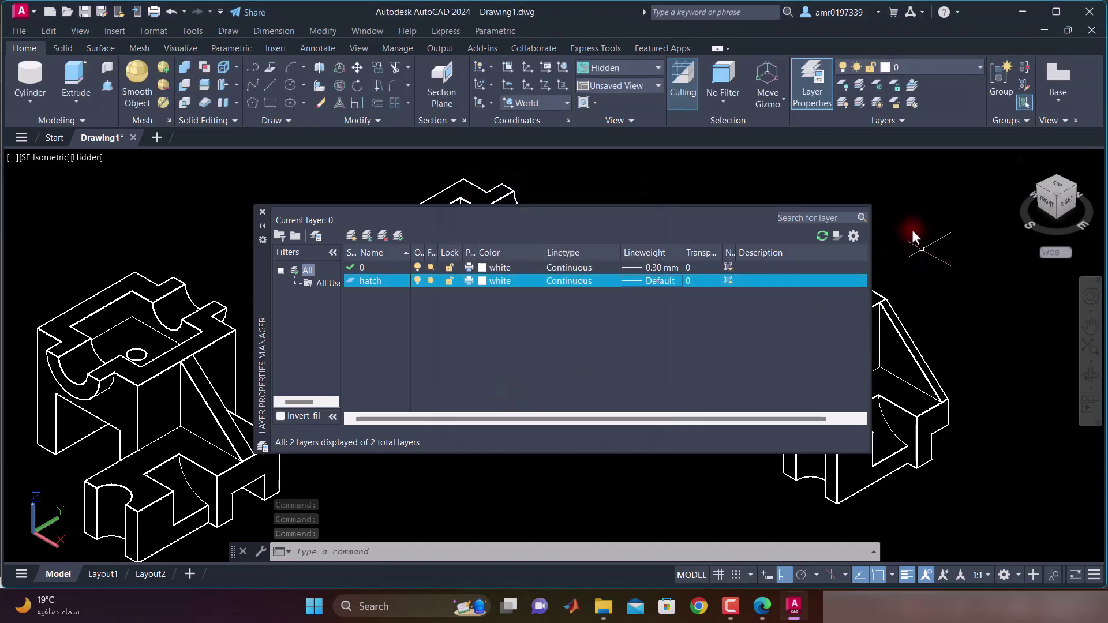
click(259, 212)
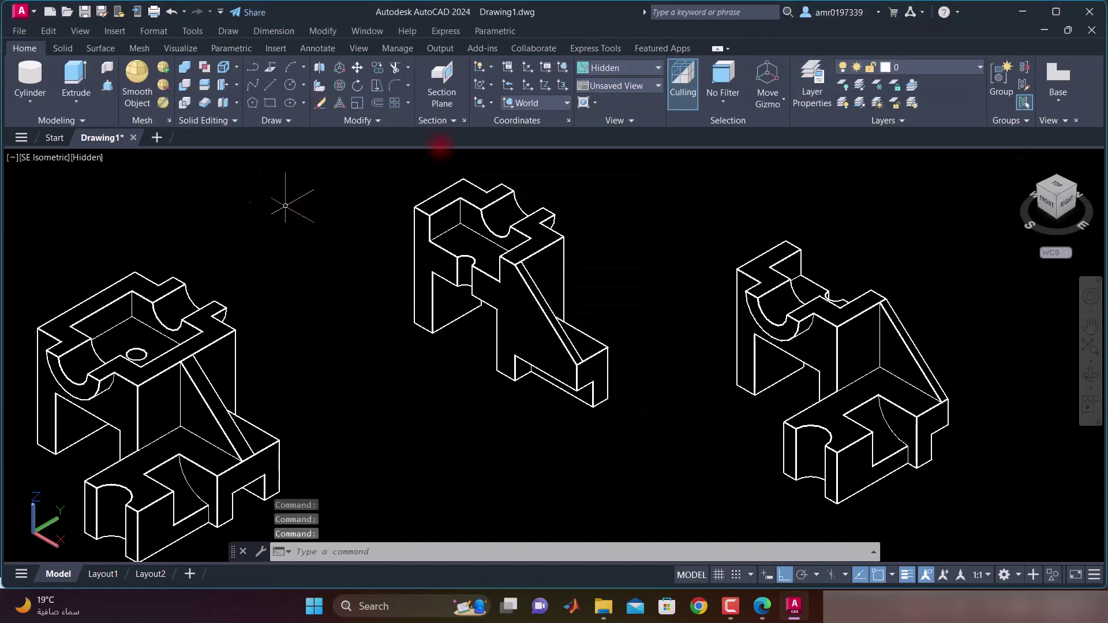
Try aligning the UCS to faces of the middle bracket, undoing the wrong picks
click(487, 106)
click(485, 190)
click(519, 318)
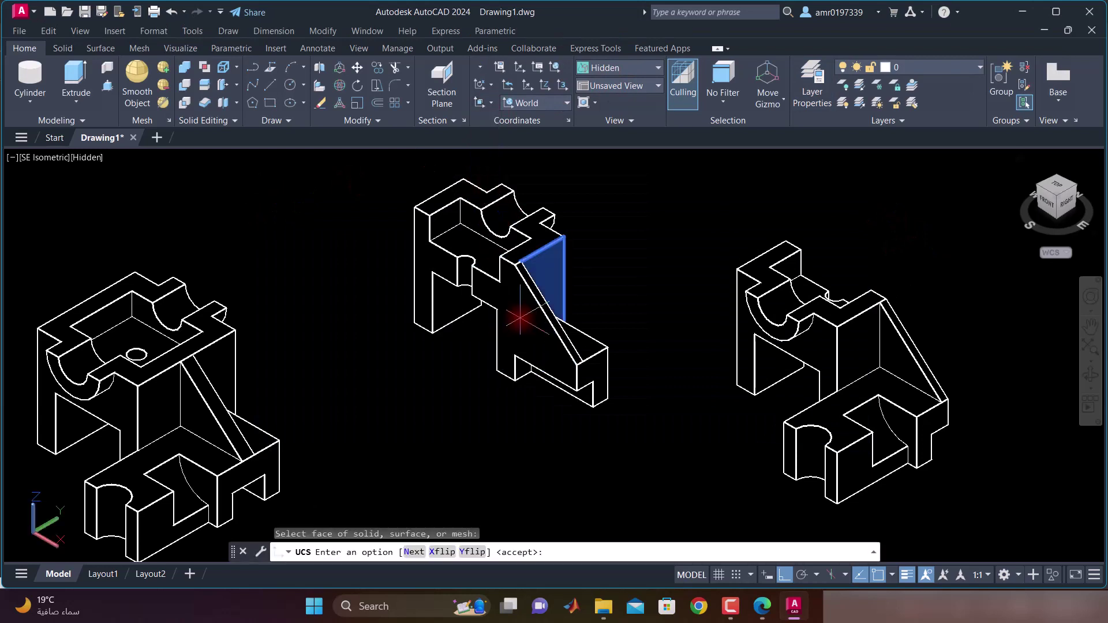
key(Return)
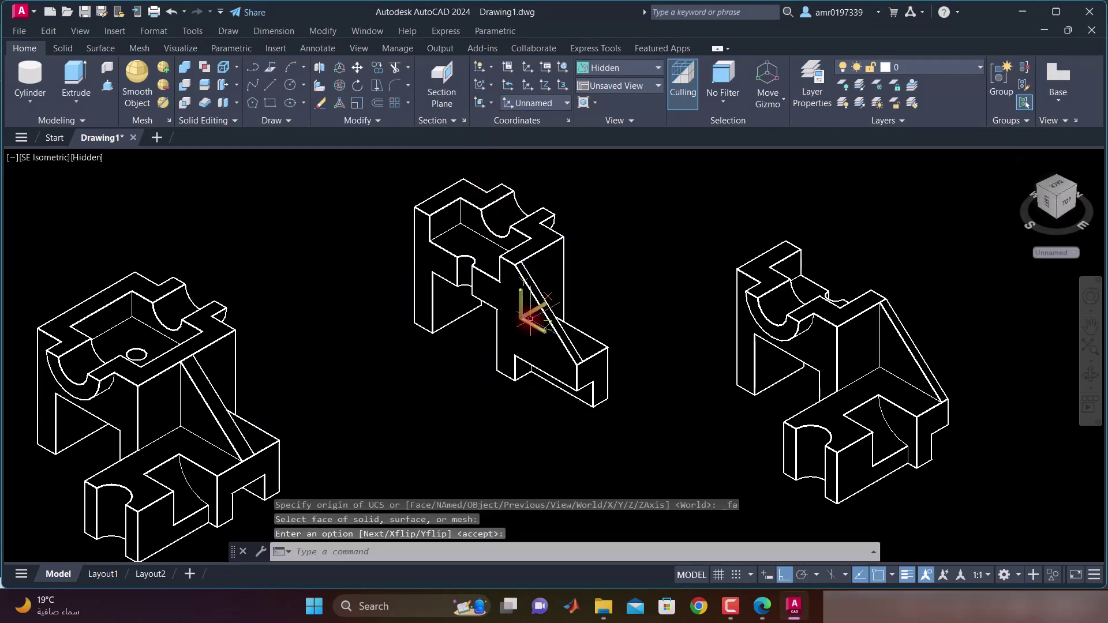
key(ctrl+z)
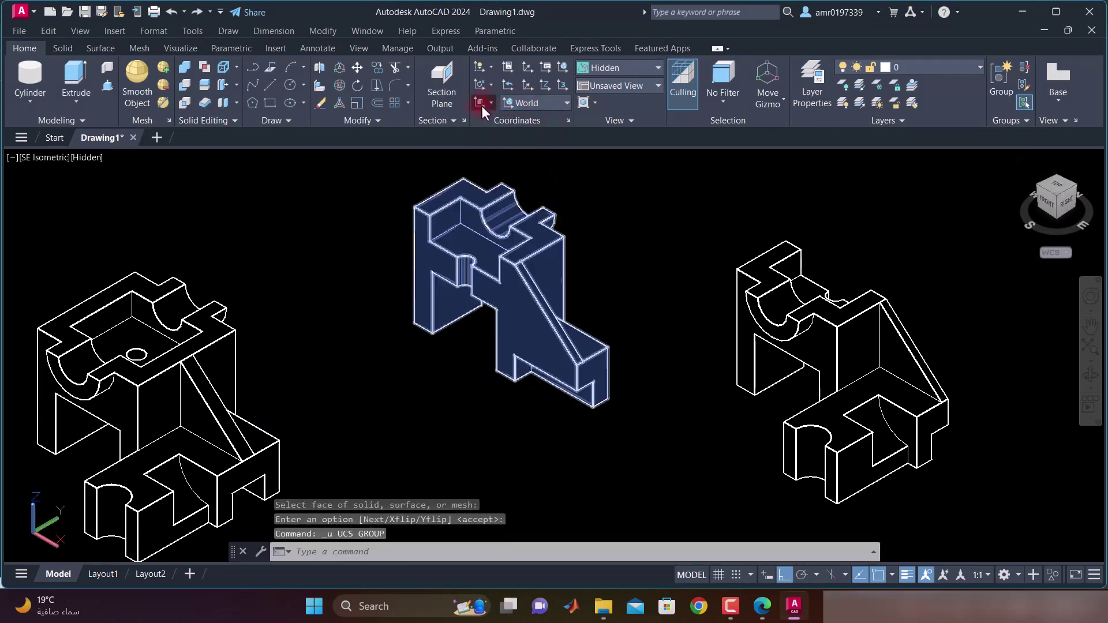
click(481, 104)
click(487, 176)
click(521, 312)
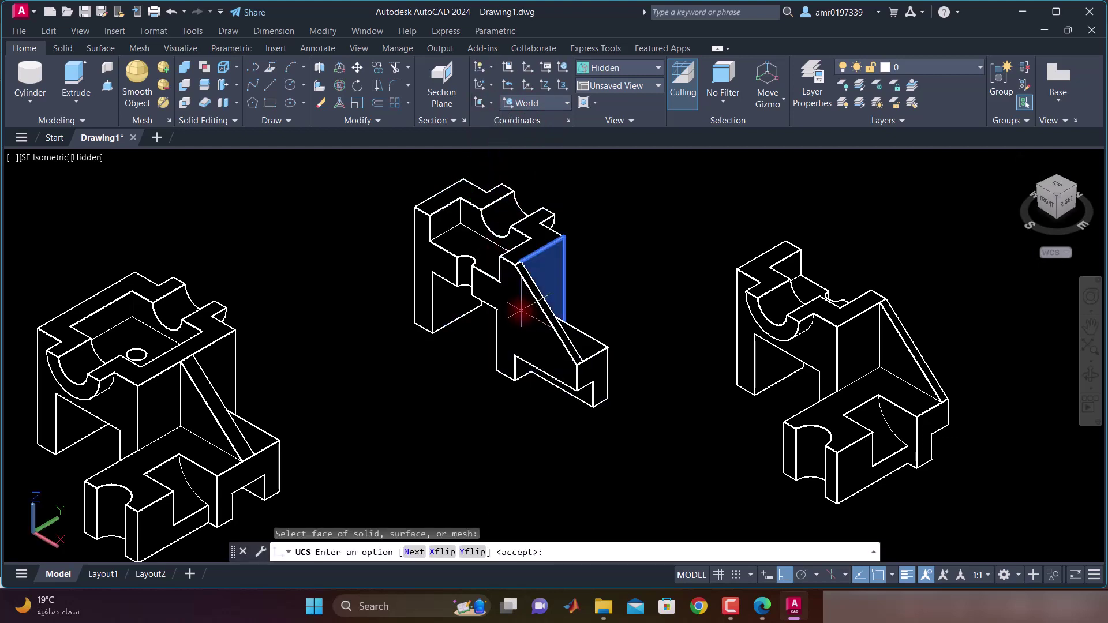
key(ctrl+z)
key(Escape)
Align the UCS to the large cut face of the middle sliced bracket
click(481, 104)
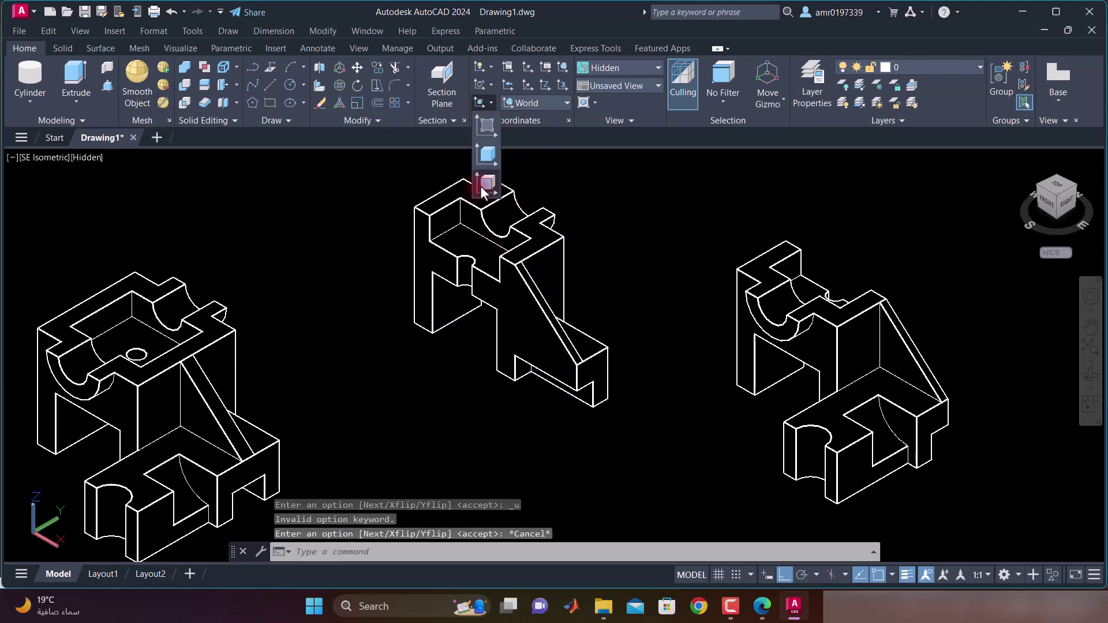
click(487, 176)
click(511, 326)
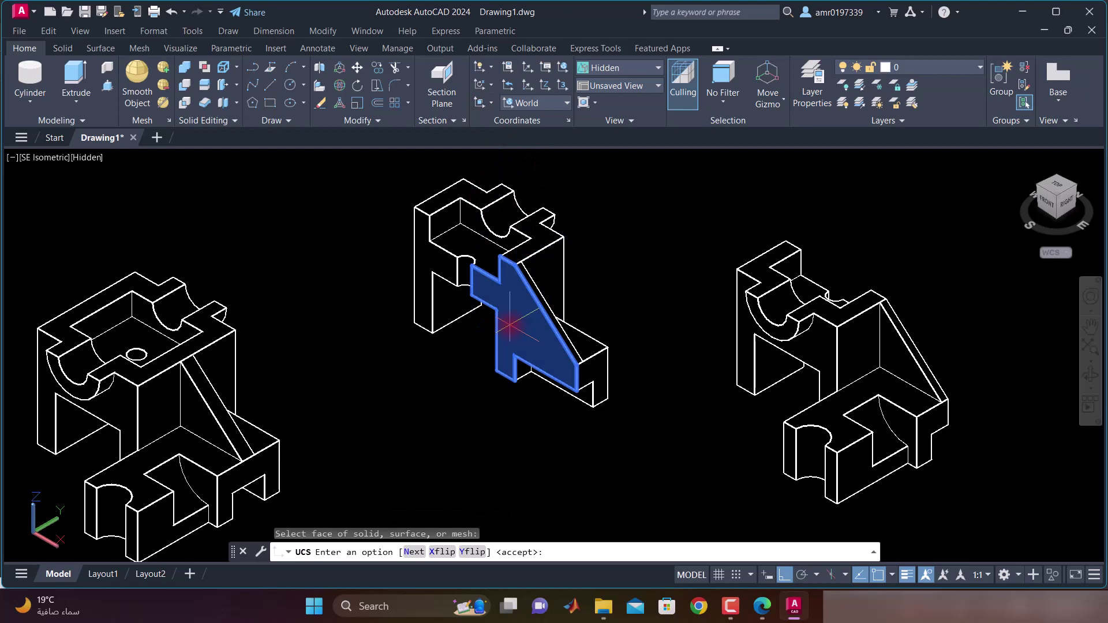
key(Return)
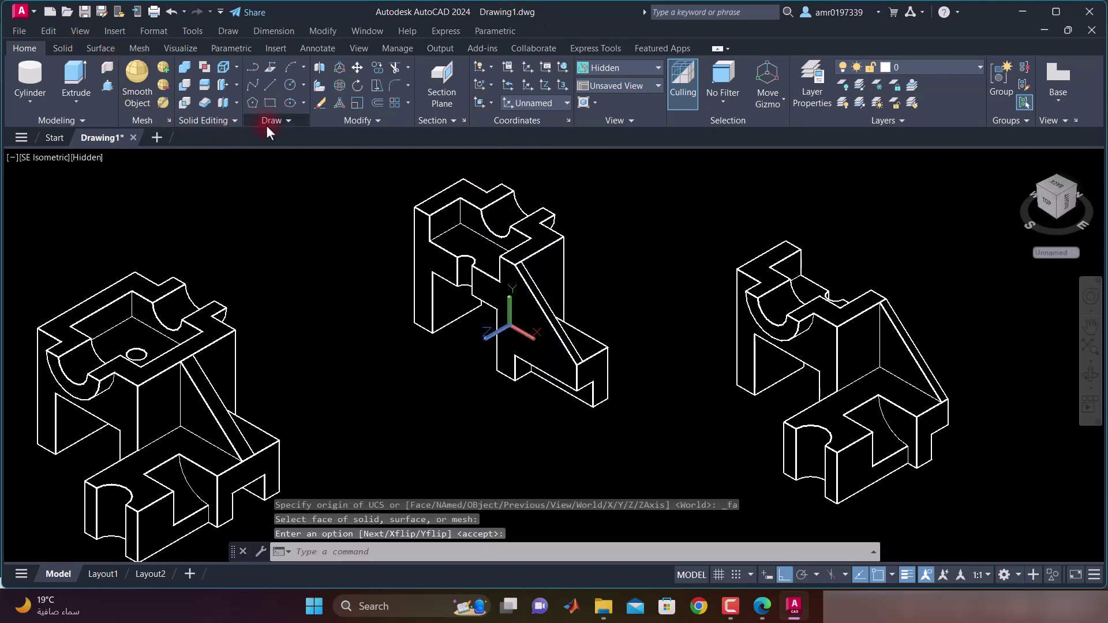
click(266, 123)
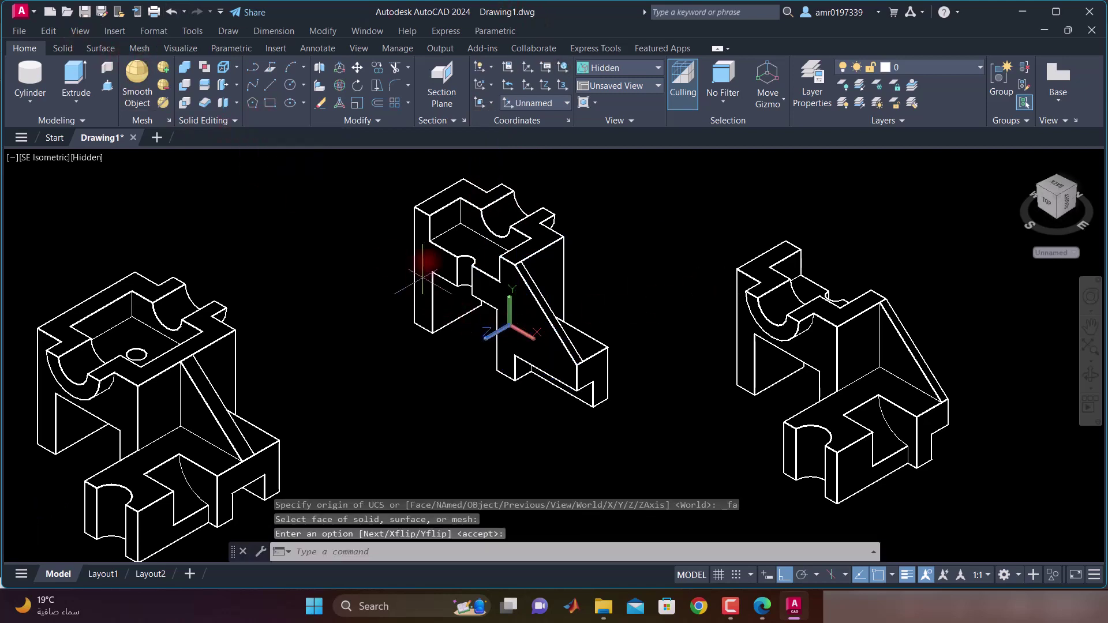
Start the H hatch and pick the three cut areas with ANSI31 pattern
text(h)
key(Return)
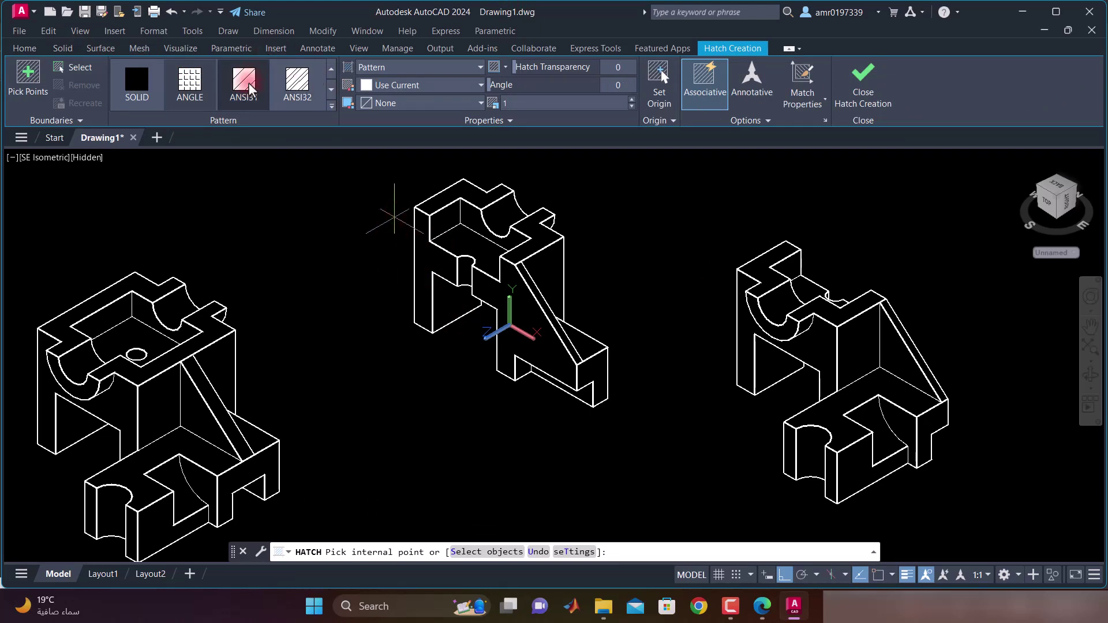
click(431, 266)
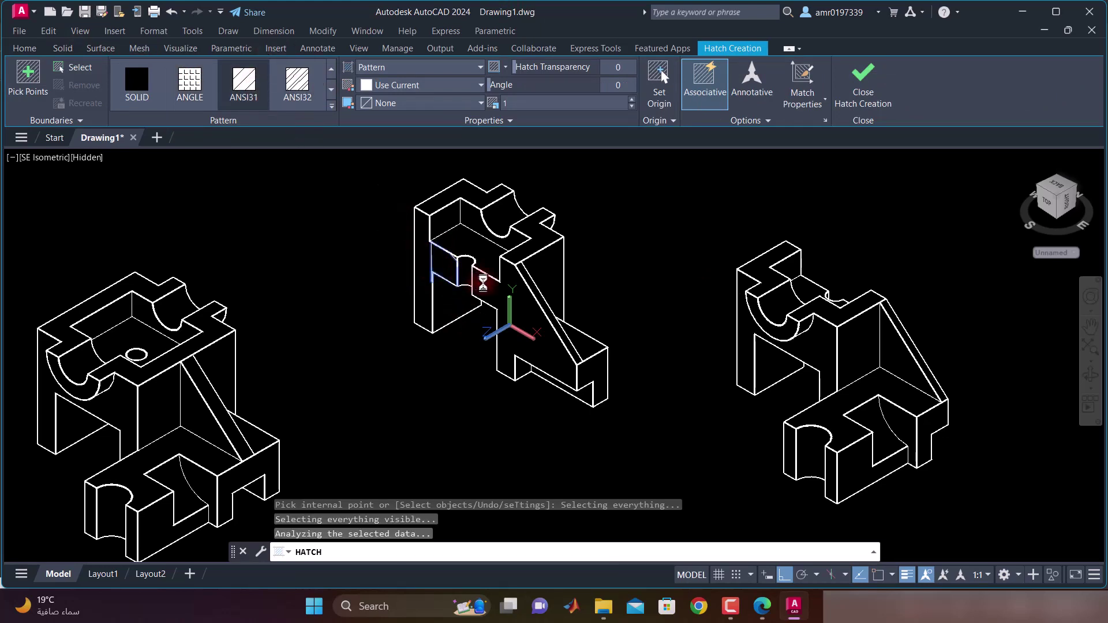
click(488, 286)
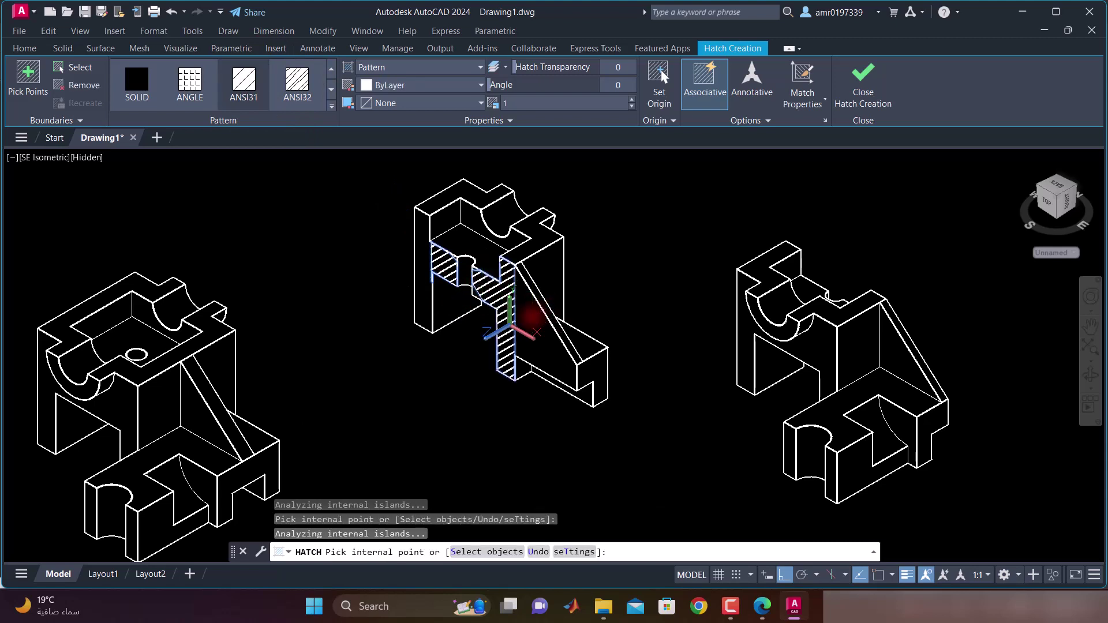
click(532, 314)
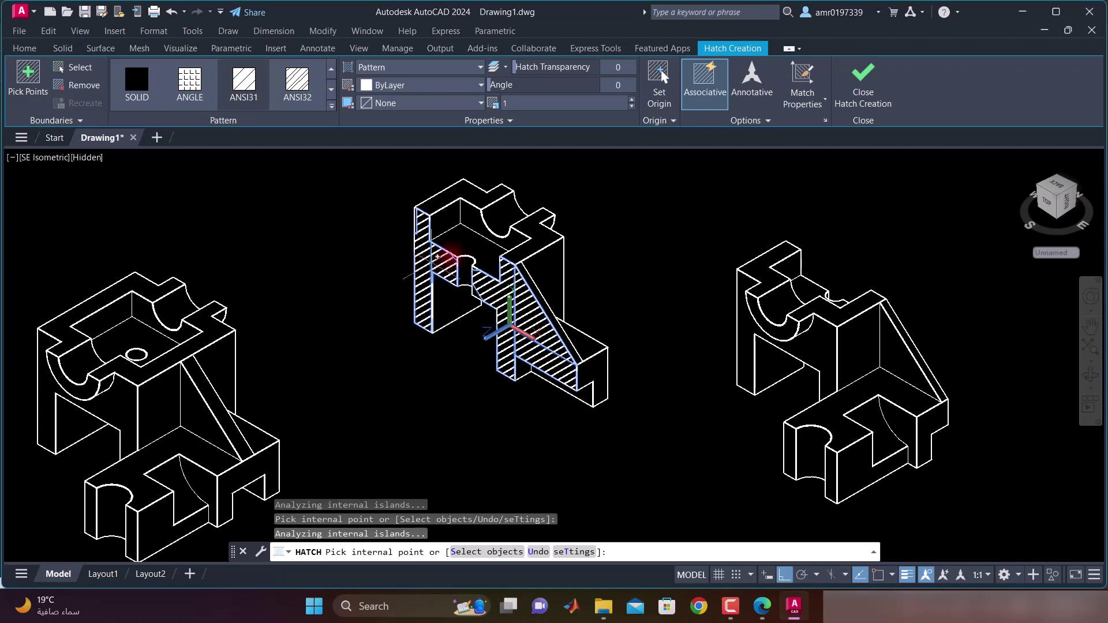
Colour the hatch 248,153,30, undo a stray pick, and close hatch creation
click(407, 87)
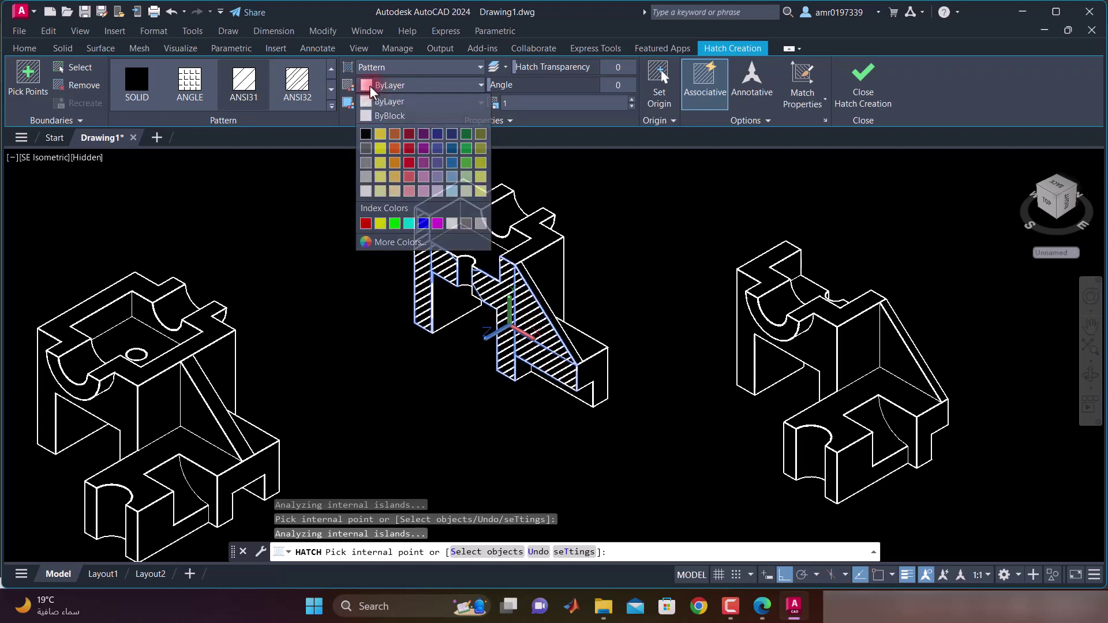
click(371, 86)
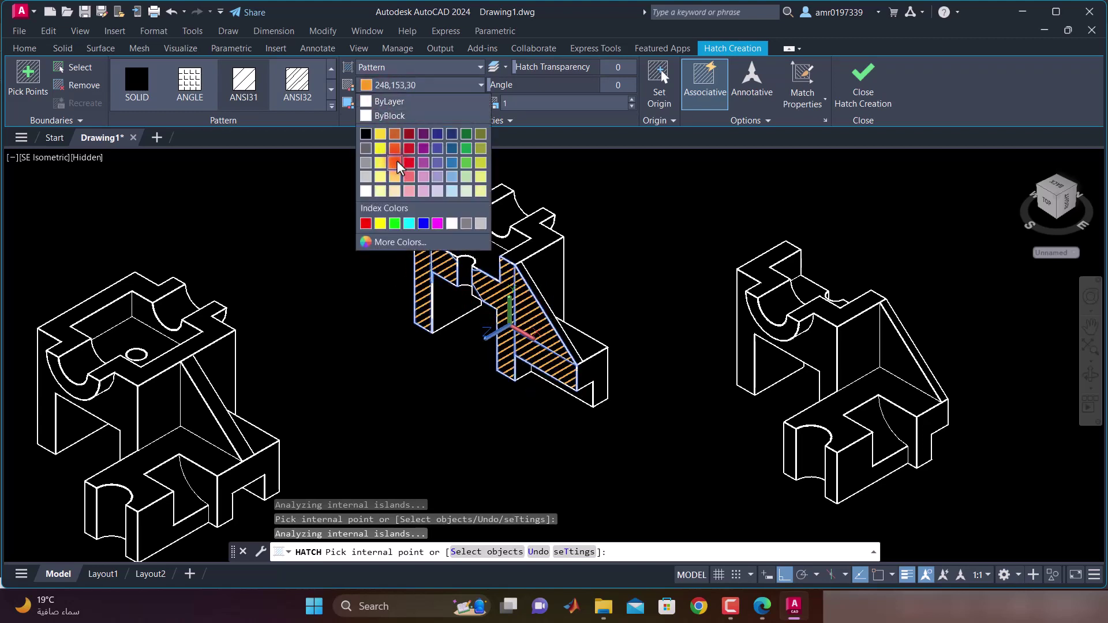
click(395, 162)
click(346, 196)
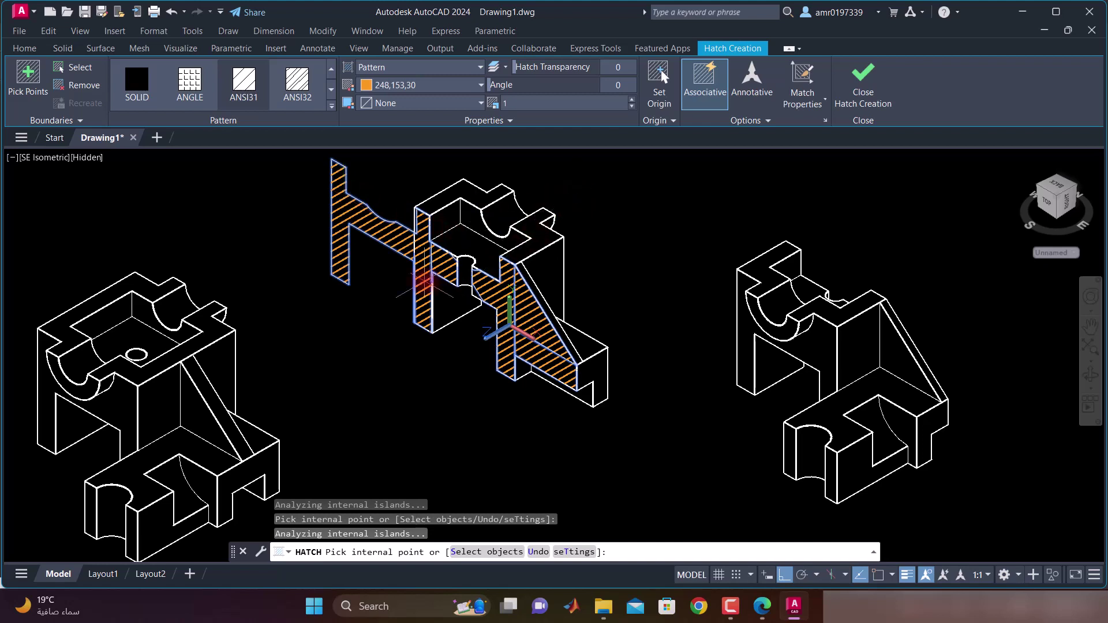
key(ctrl+z)
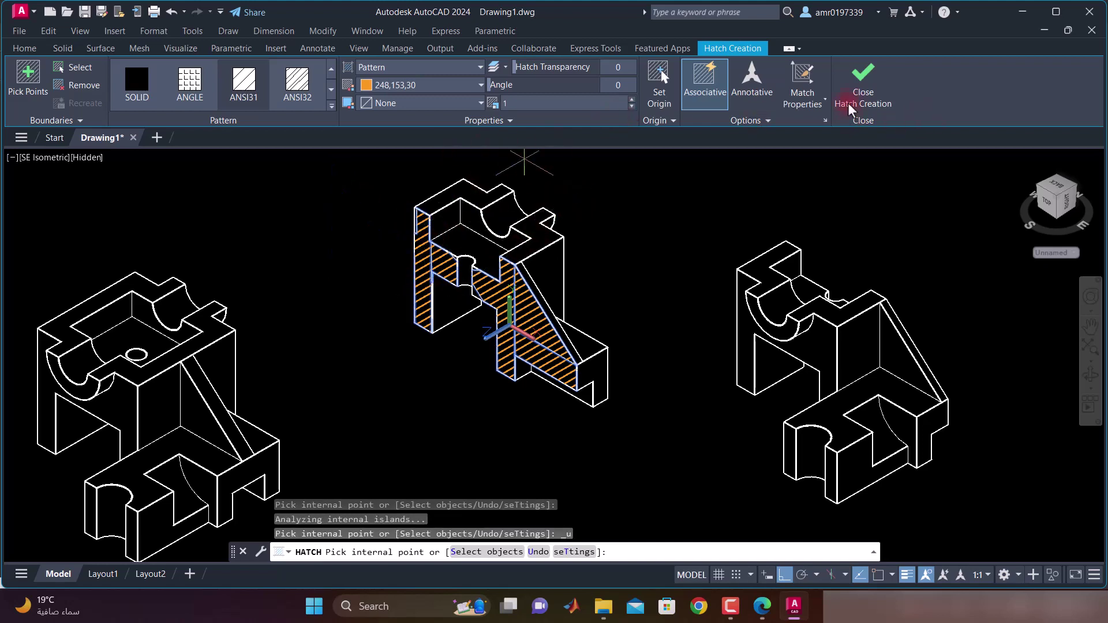
click(860, 87)
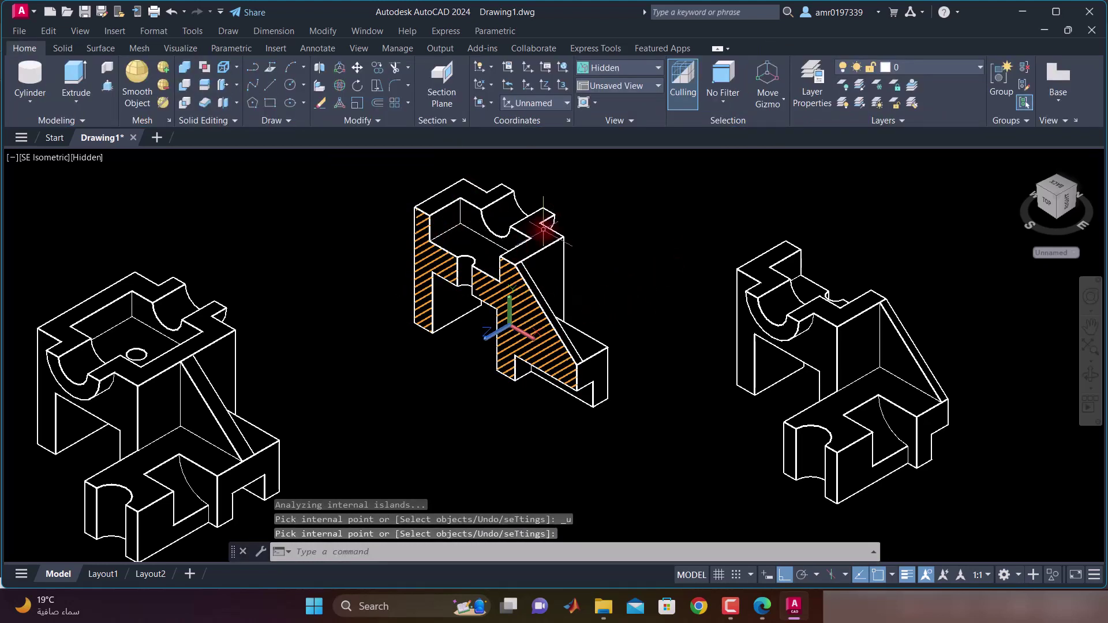
scroll(543, 229, down, 2)
scroll(543, 242, up, 1)
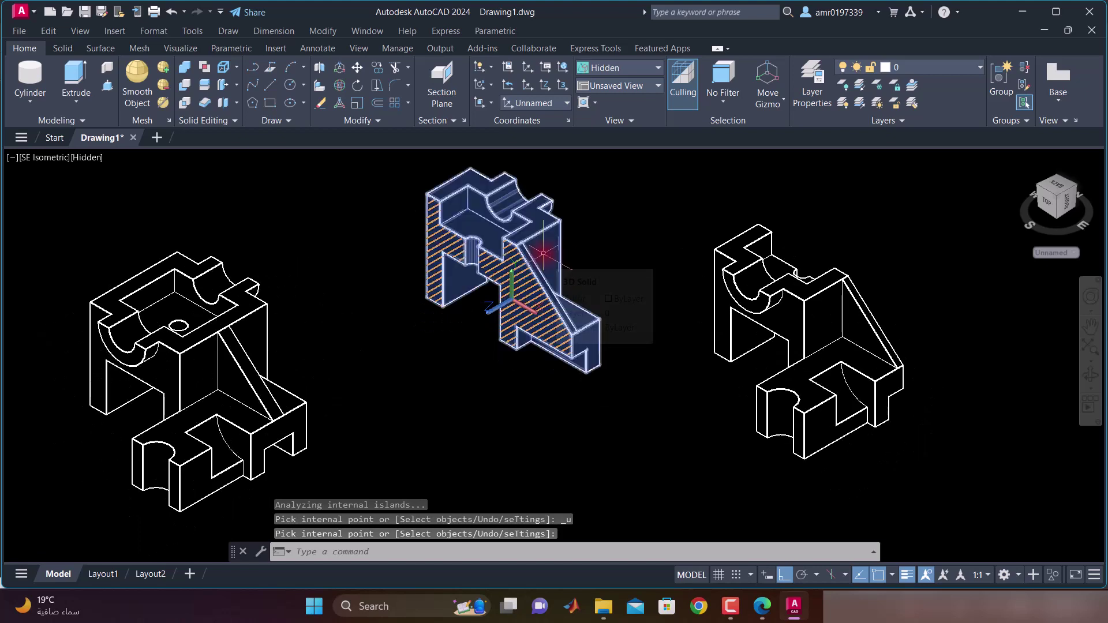